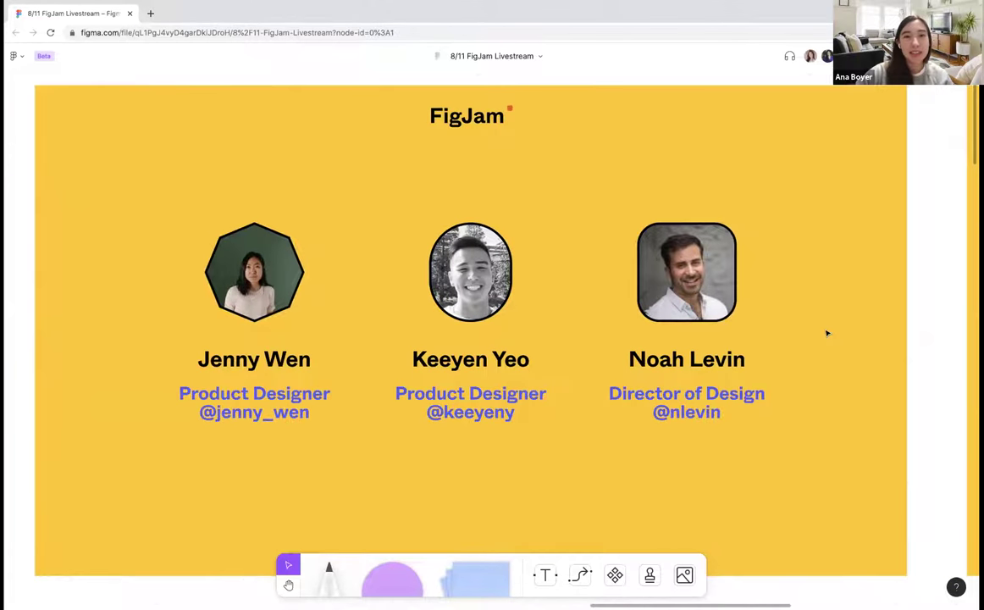
Pan left from the speakers slide to the 'What we're covering today' agenda slide, filling the window.
scroll(828, 333, "left", 1)
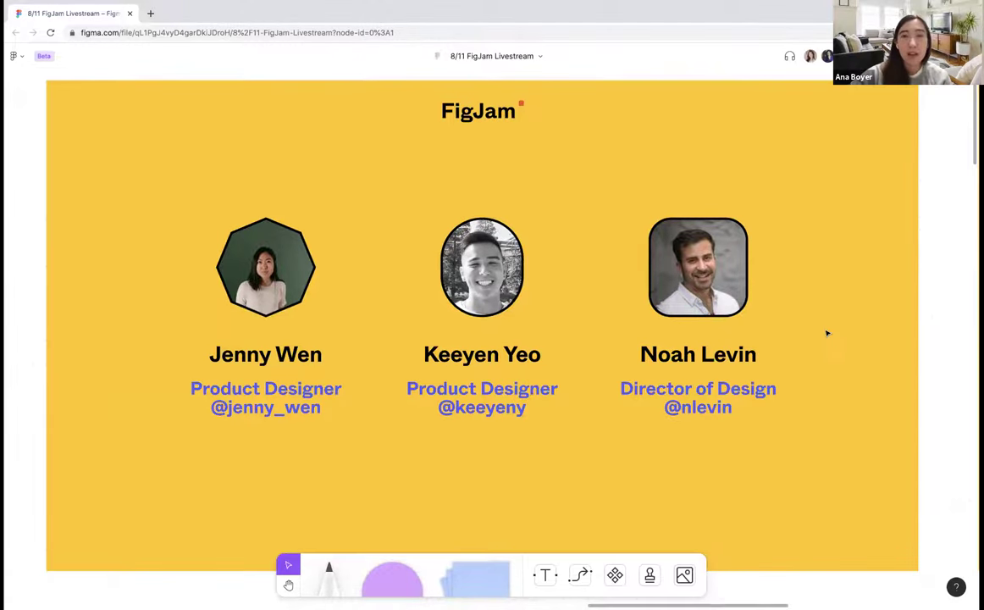
scroll(827, 333, "right", 15)
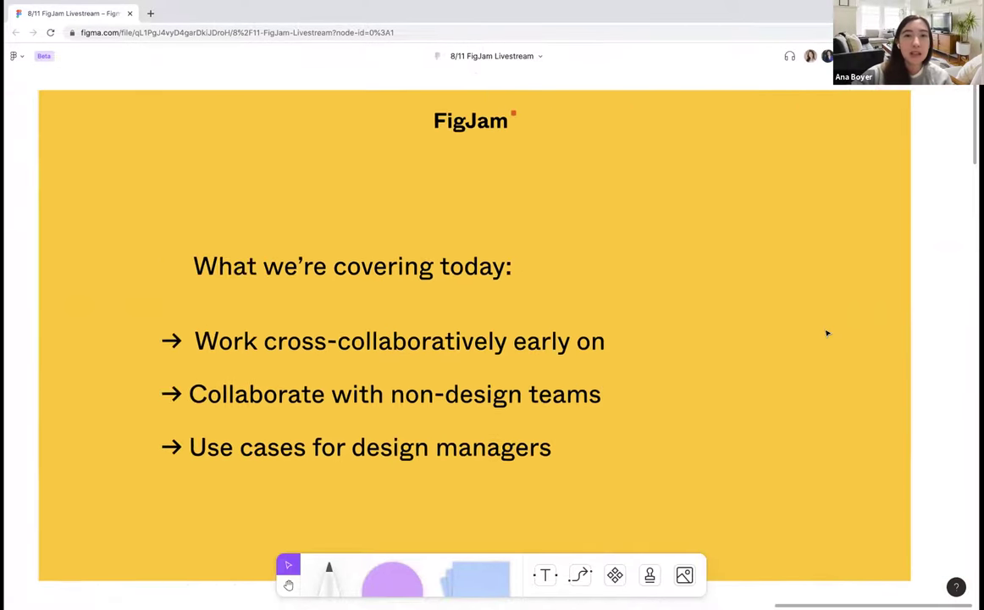
scroll(828, 333, "left", 3)
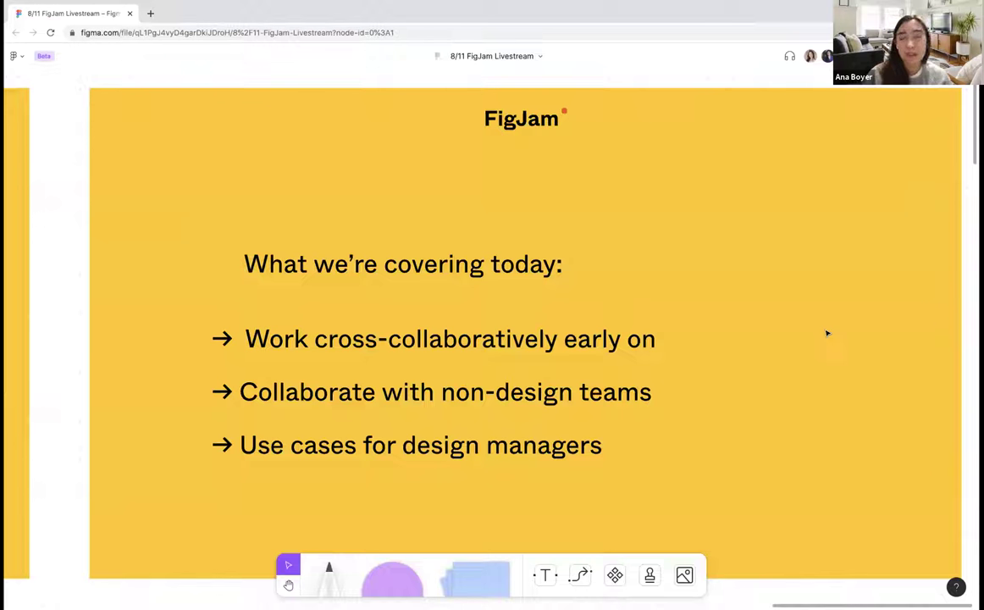
scroll(828, 333, "right", 5)
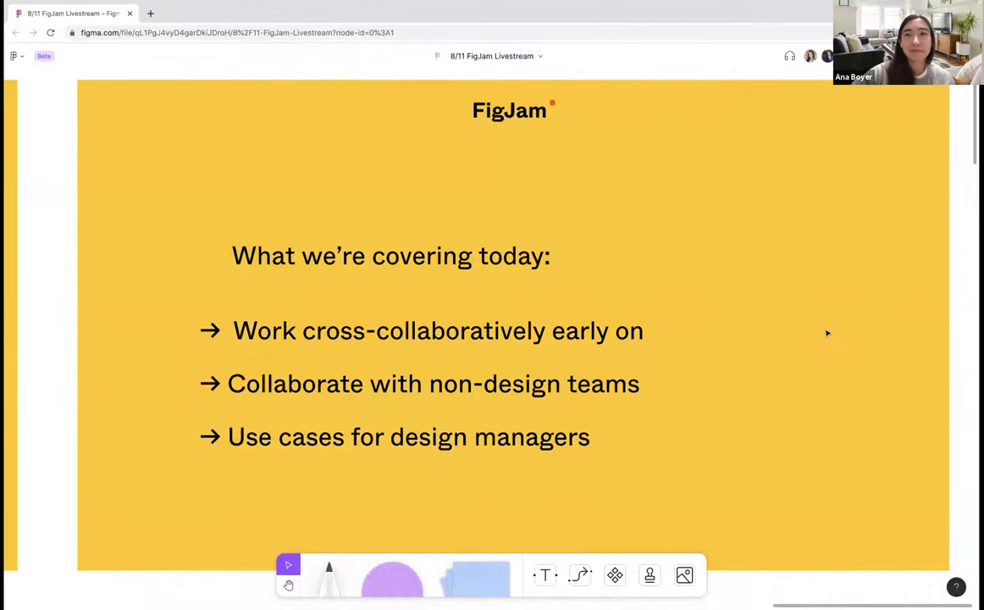
scroll(828, 333, "down", 3)
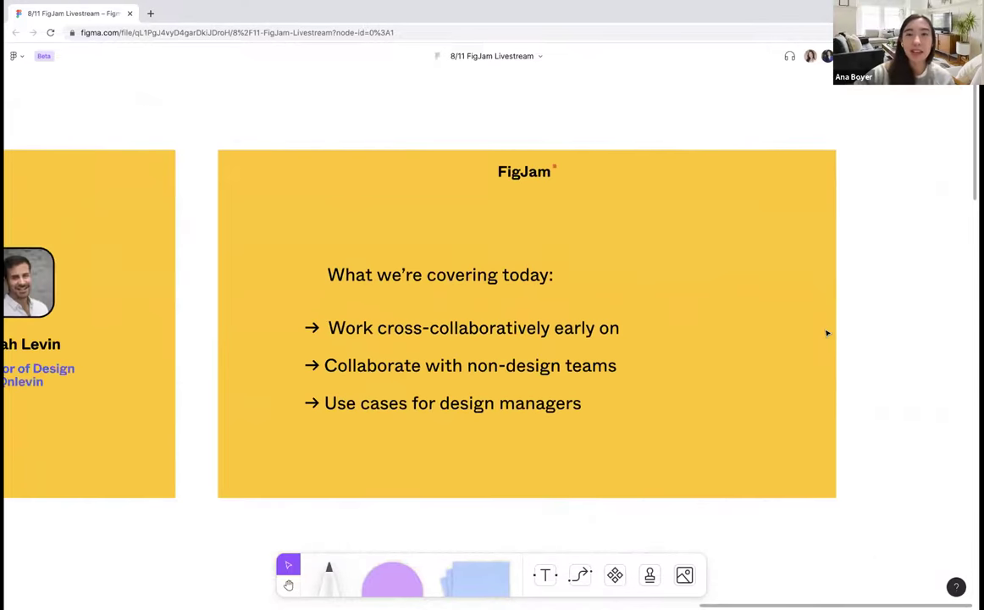
scroll(788, 322, "up", 3)
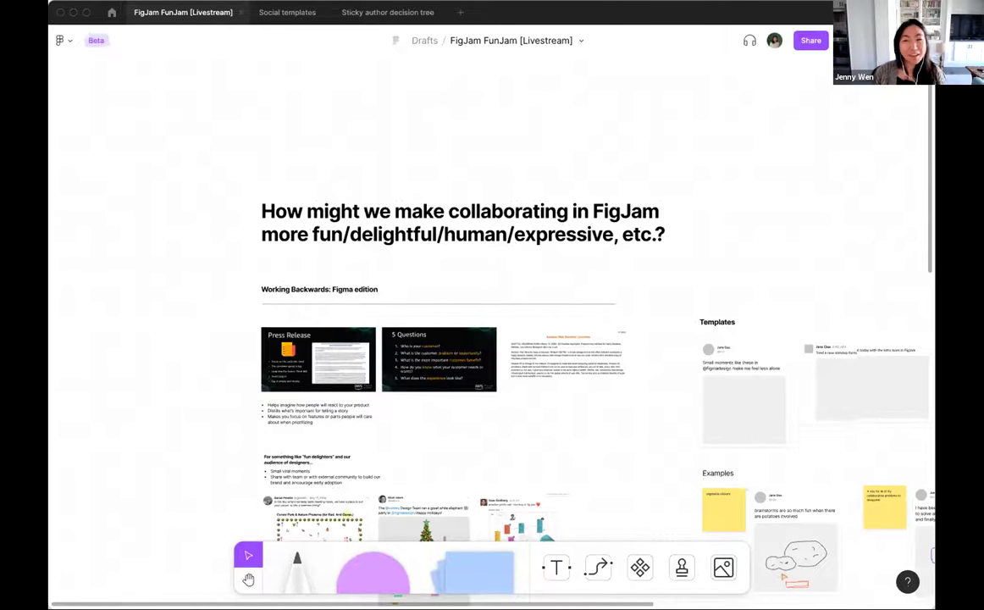
Pan the board to the 'How might we make collaborating in FigJam more fun' prompt.
scroll(398, 268, "down", 1)
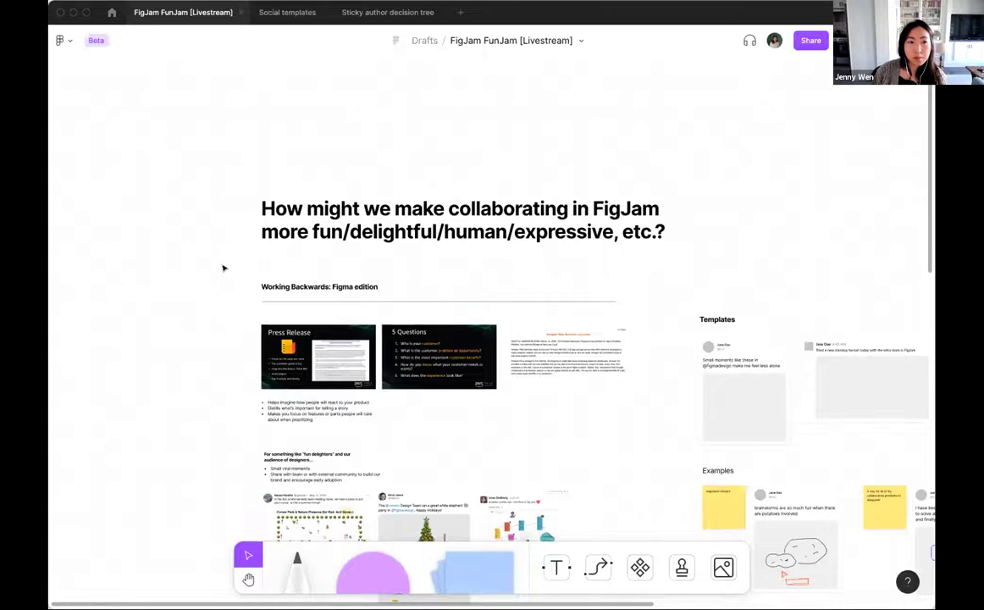
scroll(206, 191, "down", 3)
scroll(231, 148, "right", 1)
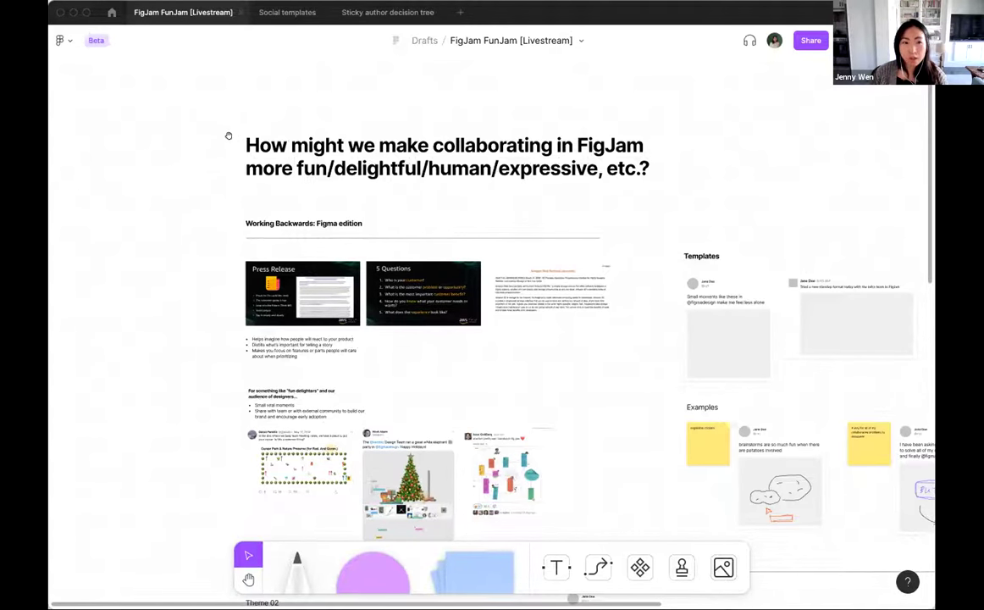
Zoom in on the blank board area and send a 'helloooo' cursor-chat message.
scroll(203, 334, "up", 3)
scroll(257, 255, "up", 5)
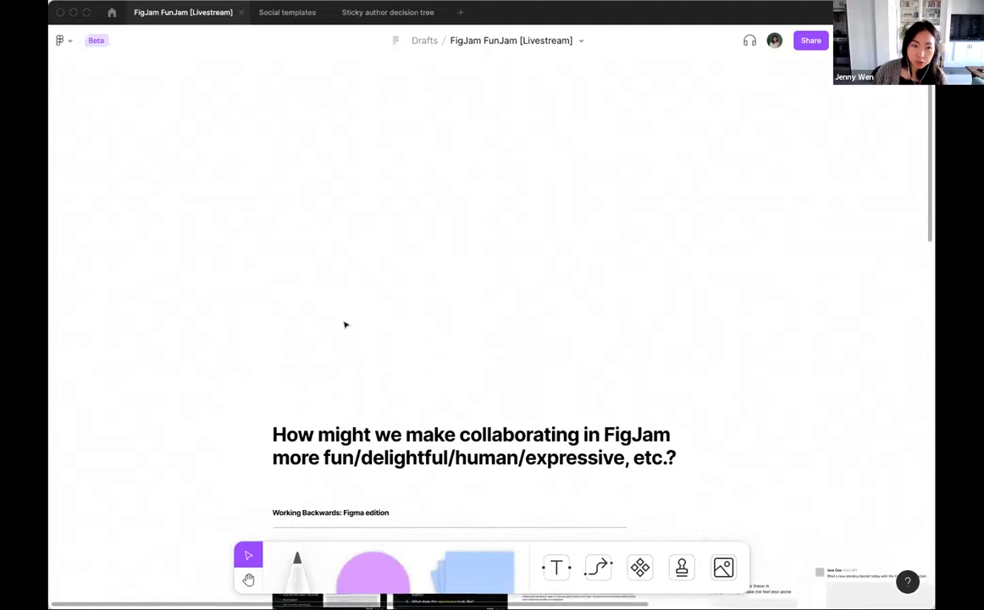
key("ctrl+equal")
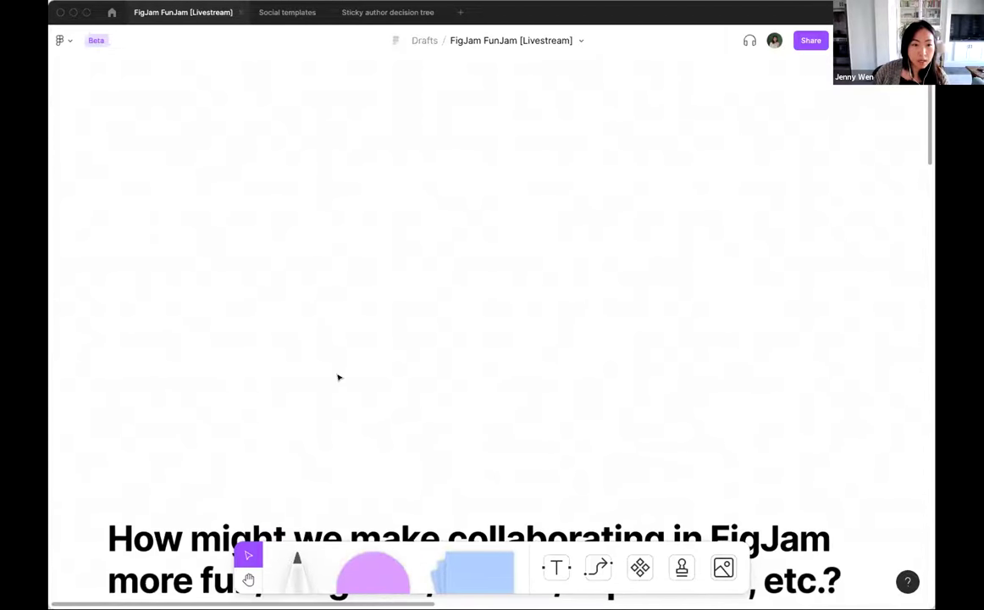
key("slash")
type("hellooo")
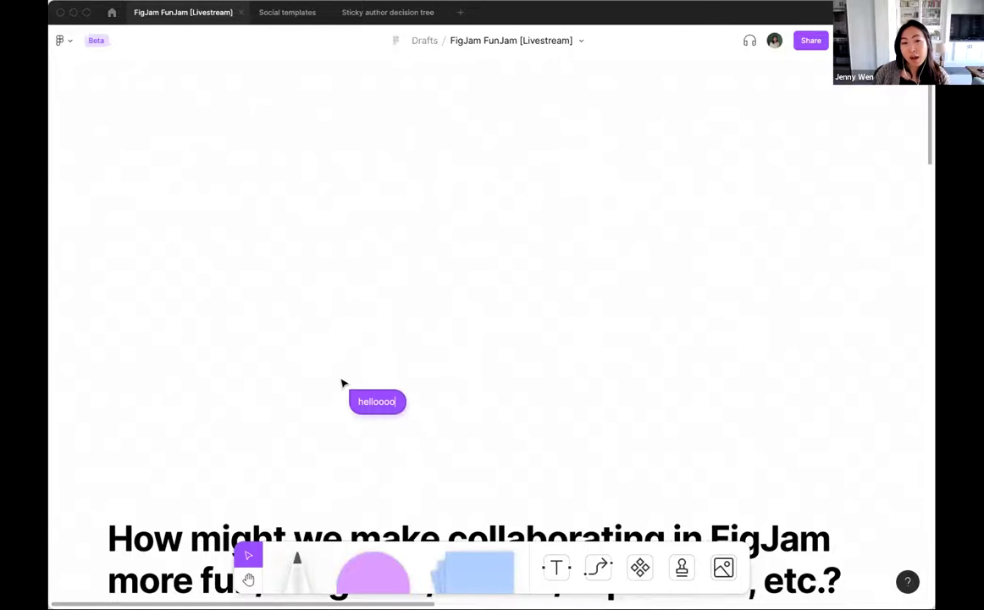
type("o")
key("Return")
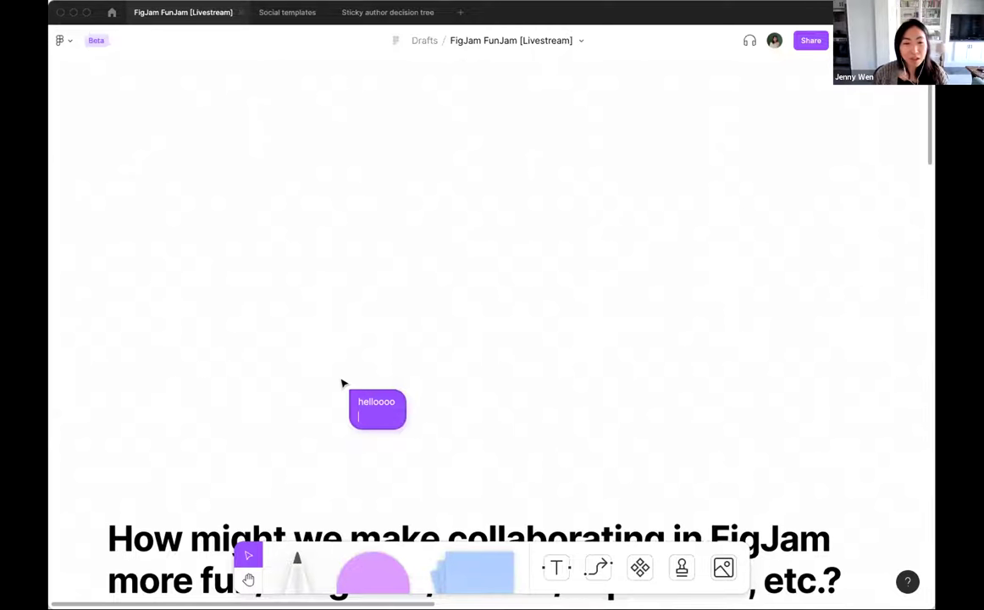
Spray heart-eyes emotes across the canvas from the stamp wheel's emoji reactions.
left_click(683, 566)
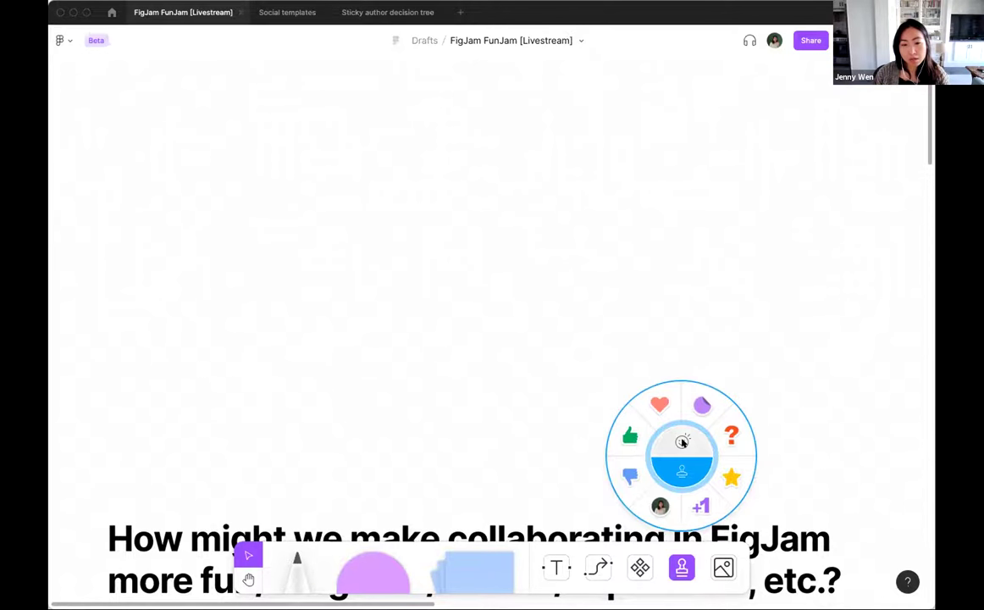
left_click(683, 441)
left_click(639, 403)
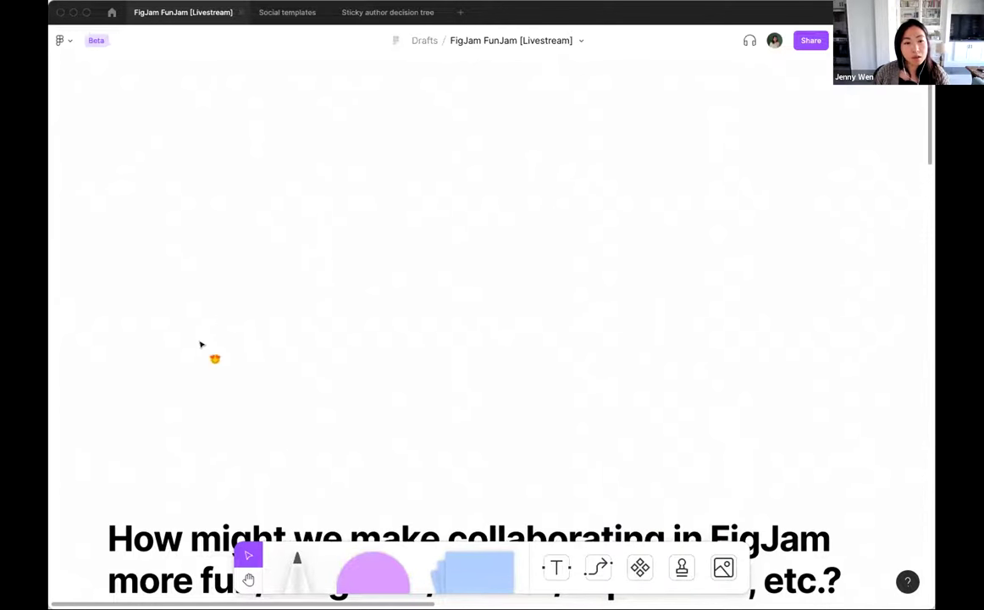
mouse_move(200, 344)
left_mouse_down()
mouse_move(302, 277)
mouse_move(473, 394)
mouse_move(252, 421)
mouse_move(343, 289)
mouse_move(464, 380)
mouse_move(367, 396)
left_mouse_up()
Place two personal avatar stamps on the blank canvas, side by side.
left_click(670, 565)
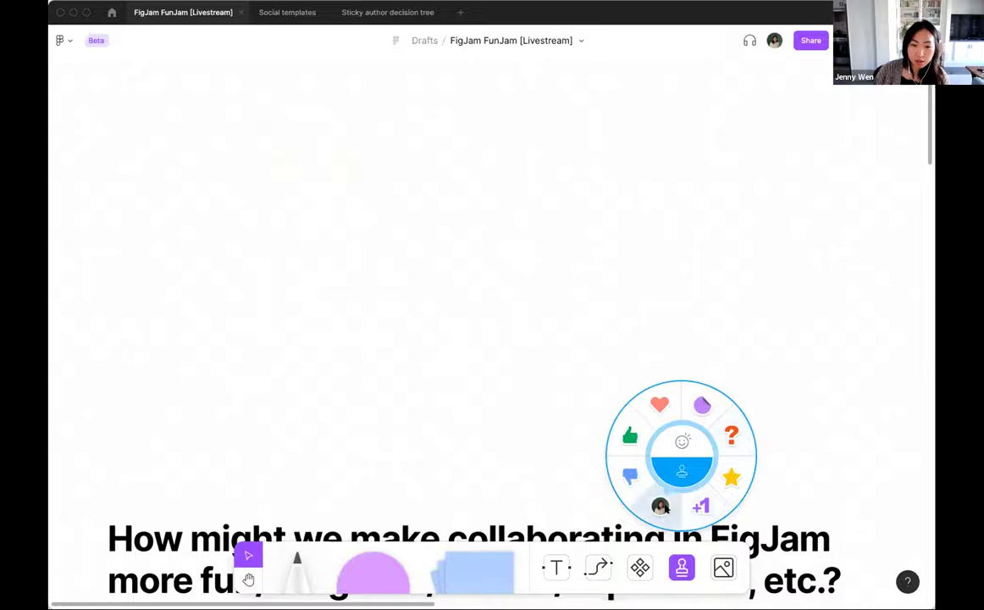
left_click(660, 506)
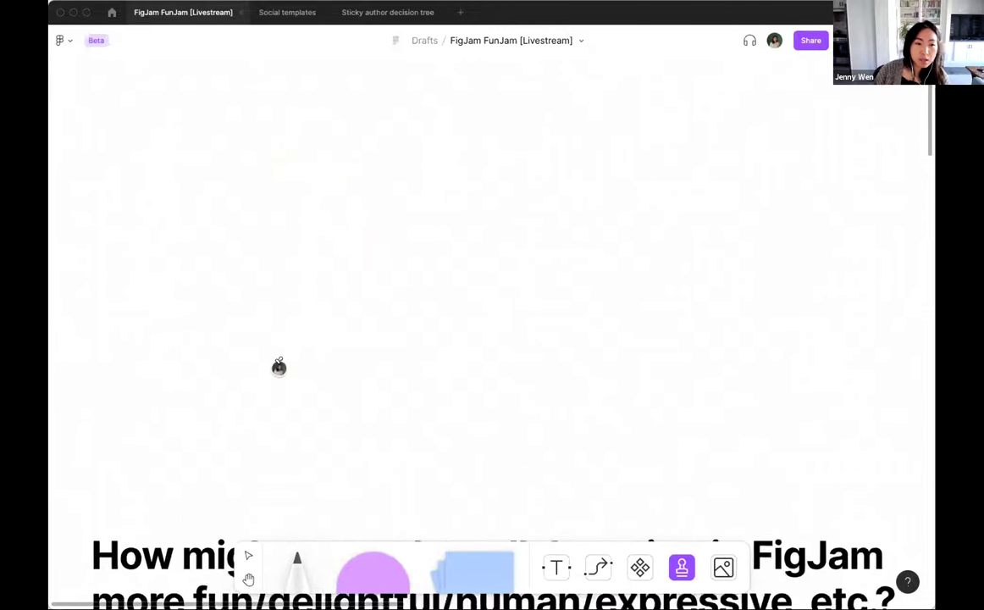
left_click(279, 366)
left_click(405, 280)
key("Escape")
Zoom out until the brainstorm heading, Working Backwards slides and Templates/Examples sections are visible.
scroll(405, 288, "down", 5)
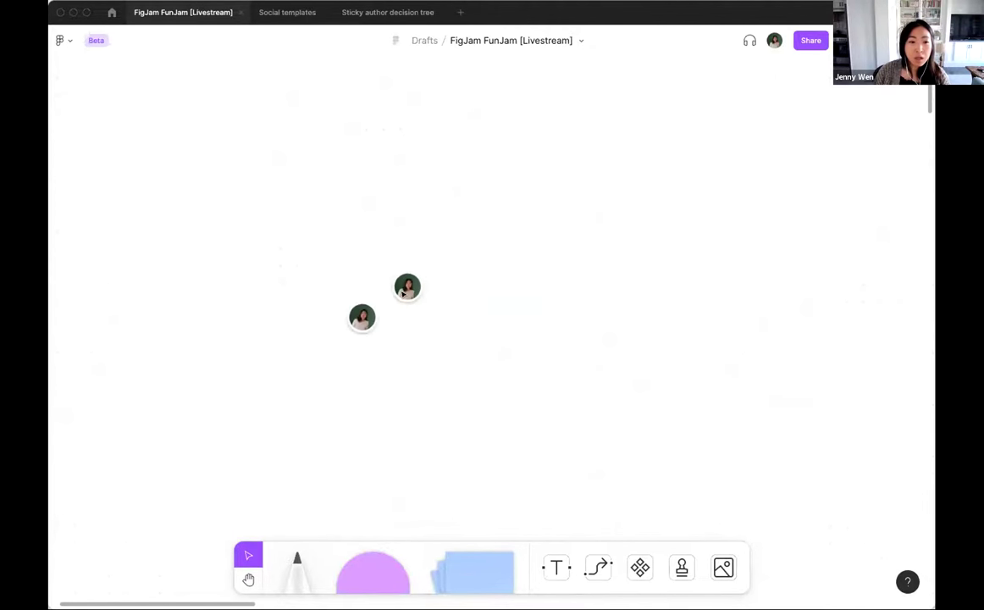
scroll(380, 190, "down", 5)
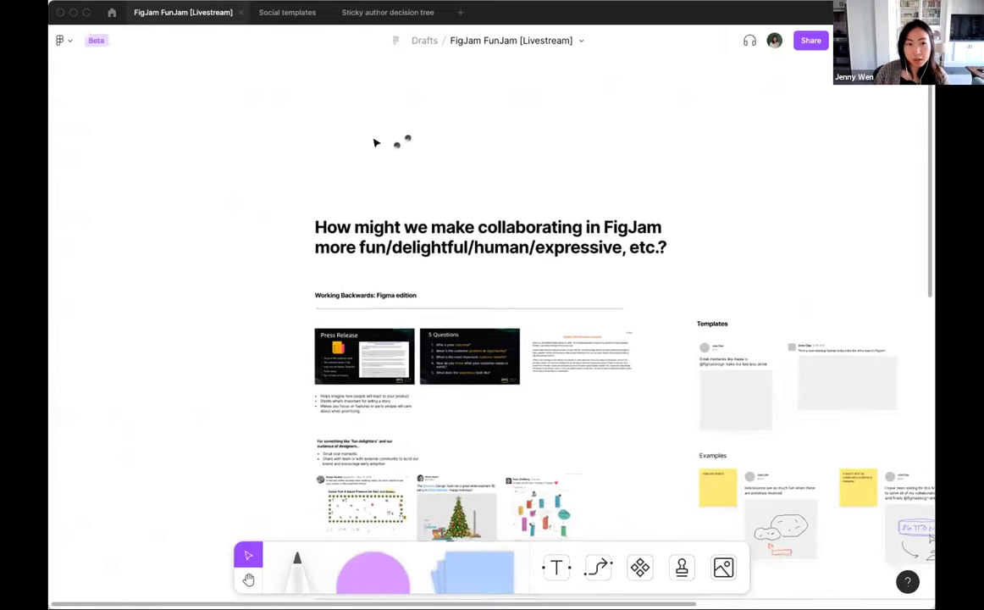
scroll(377, 143, "up", 2)
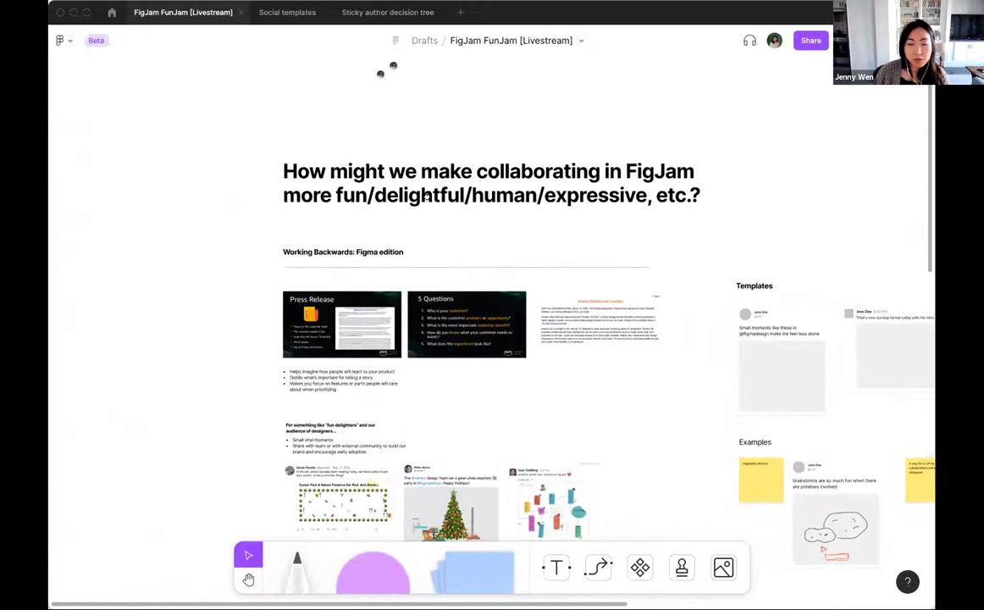
scroll(386, 173, "right", 3)
scroll(385, 174, "down", 1)
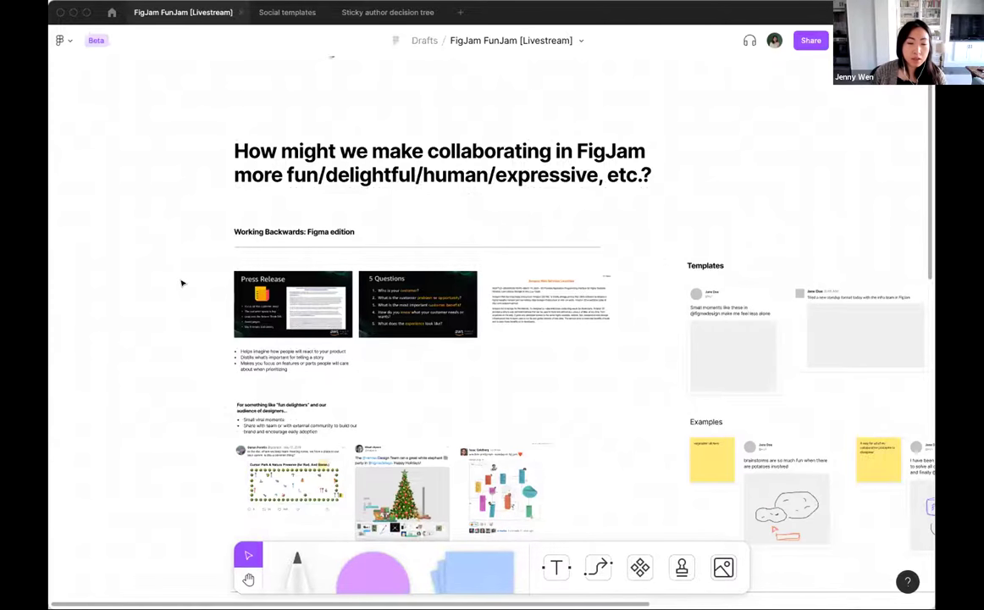
Zoom into the Press Release and 5 Questions slides.
scroll(181, 283, "up", 5)
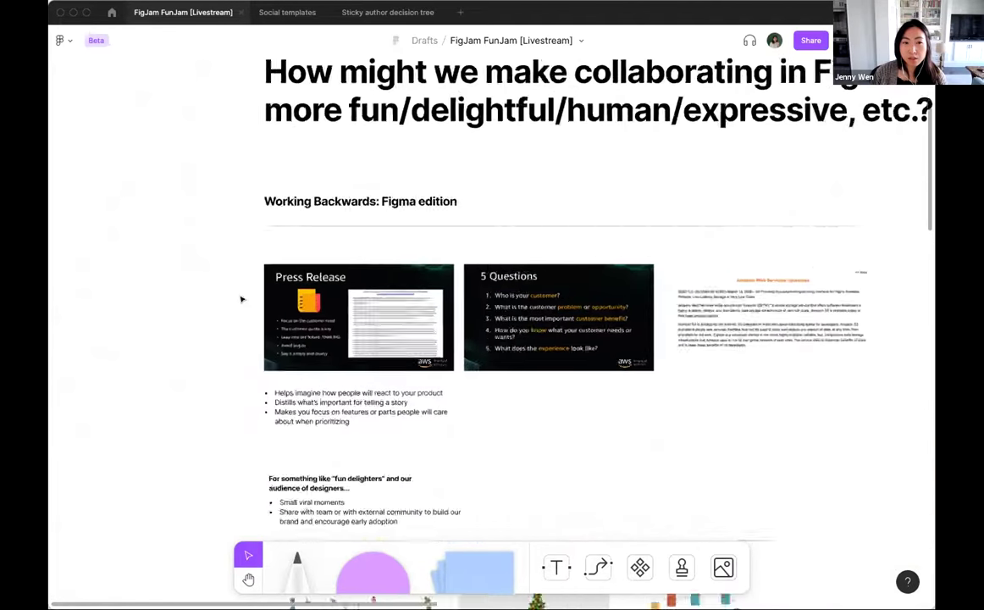
scroll(182, 275, "up", 2)
scroll(161, 280, "right", 3)
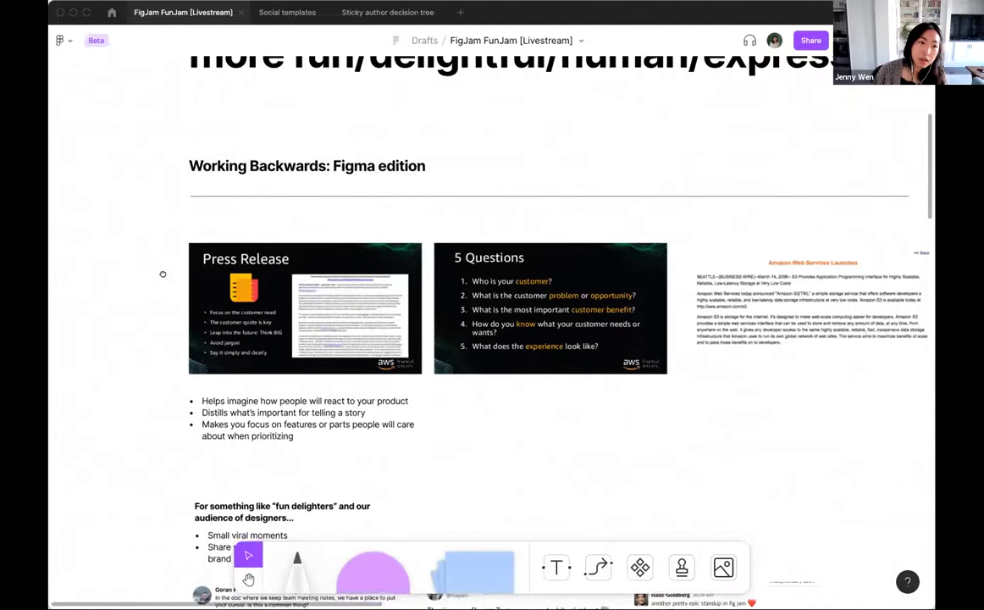
scroll(162, 275, "right", 1)
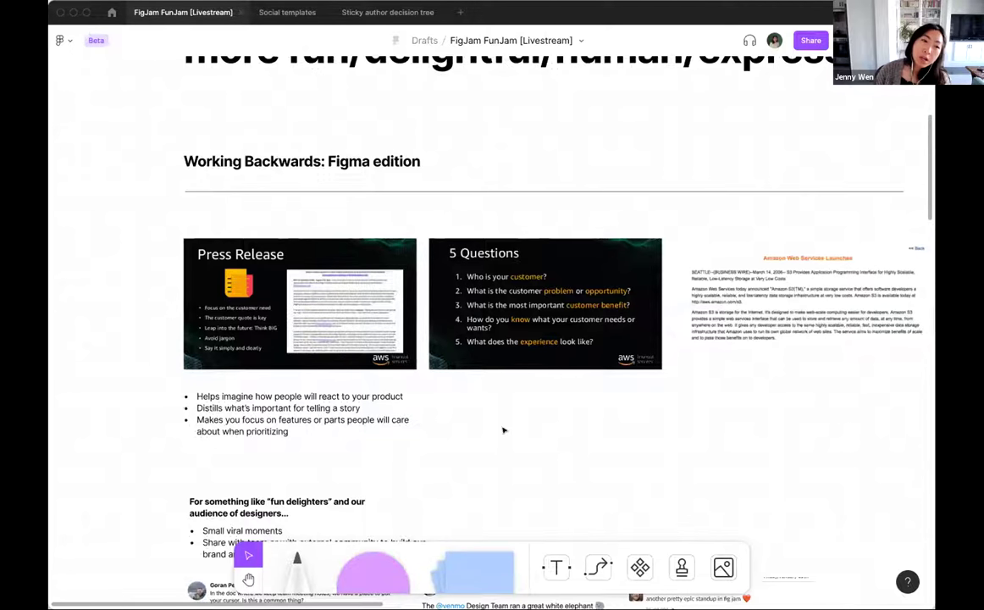
Scroll down through the shared tweet cards and drag the canvas over to the Templates section.
scroll(496, 431, "down", 1)
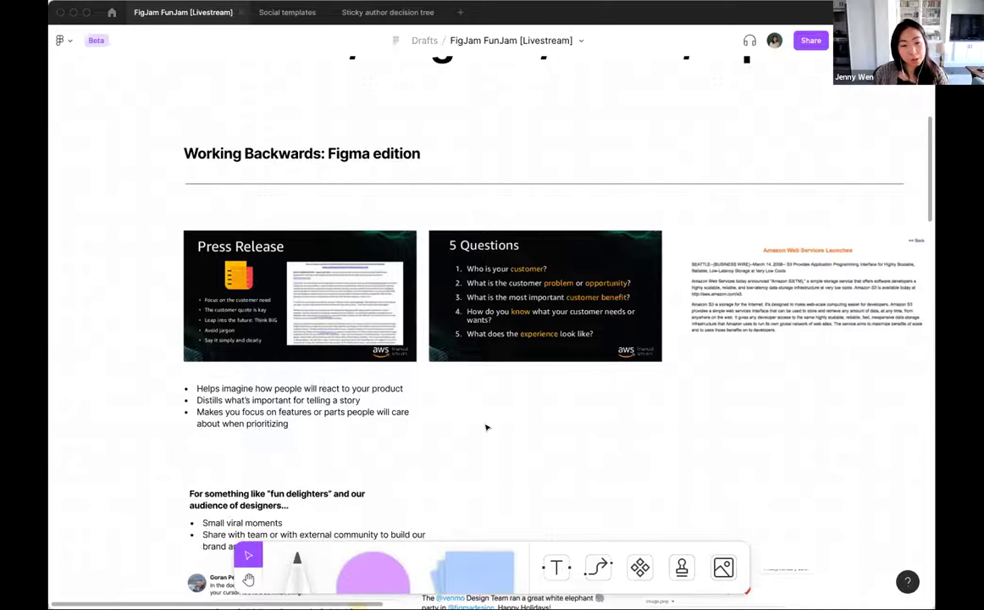
scroll(664, 397, "down", 2)
scroll(664, 398, "down", 6)
scroll(271, 363, "right", 2)
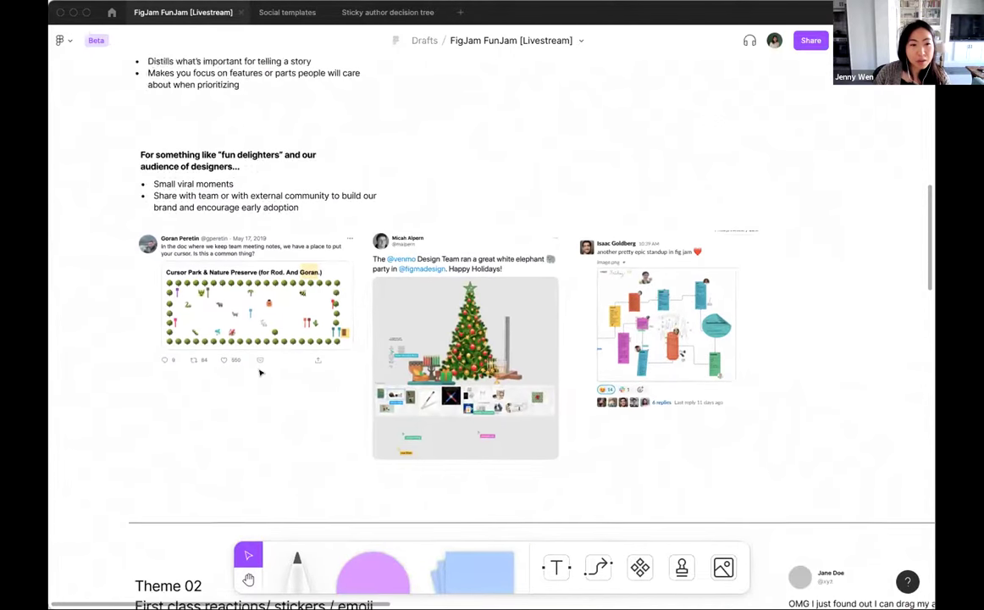
scroll(279, 347, "down", 1)
scroll(286, 347, "up", 3)
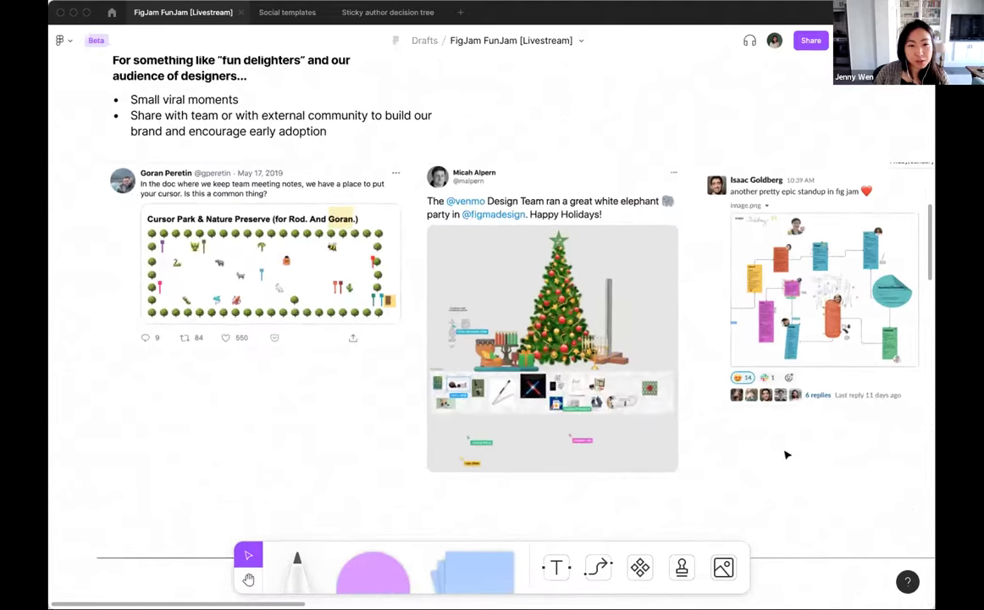
scroll(479, 468, "right", 5)
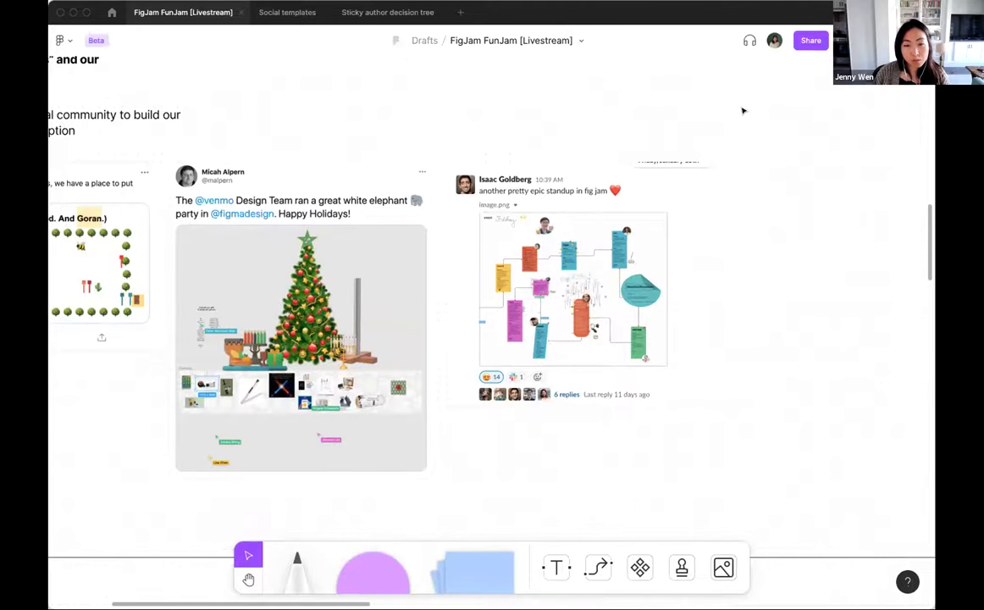
left_click_drag(654, 149, 321, 135)
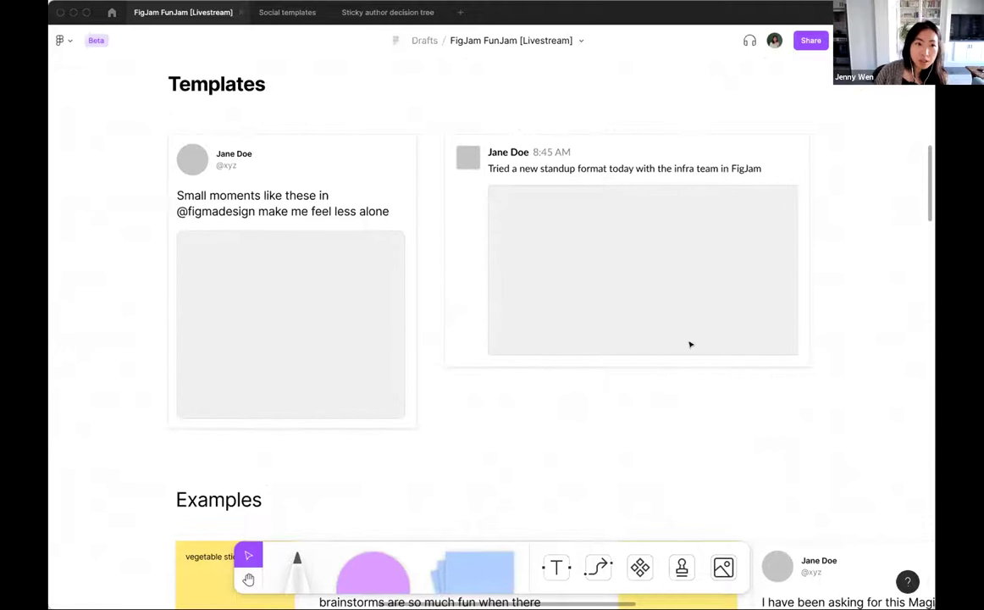
Switch to the Social templates design file and select the Slack post frame.
left_click(287, 12)
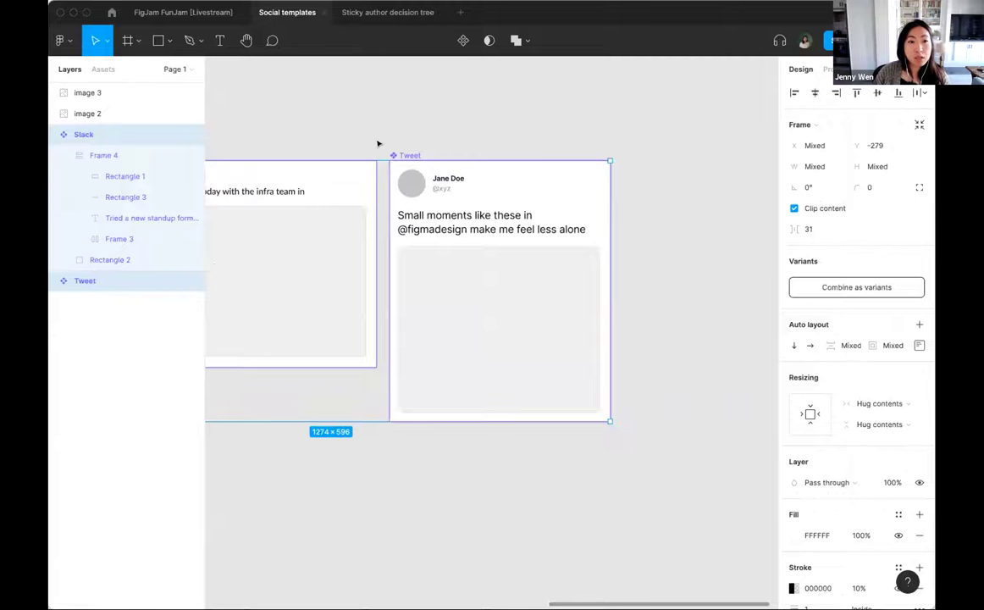
left_click(347, 142)
scroll(347, 142, "left", 5)
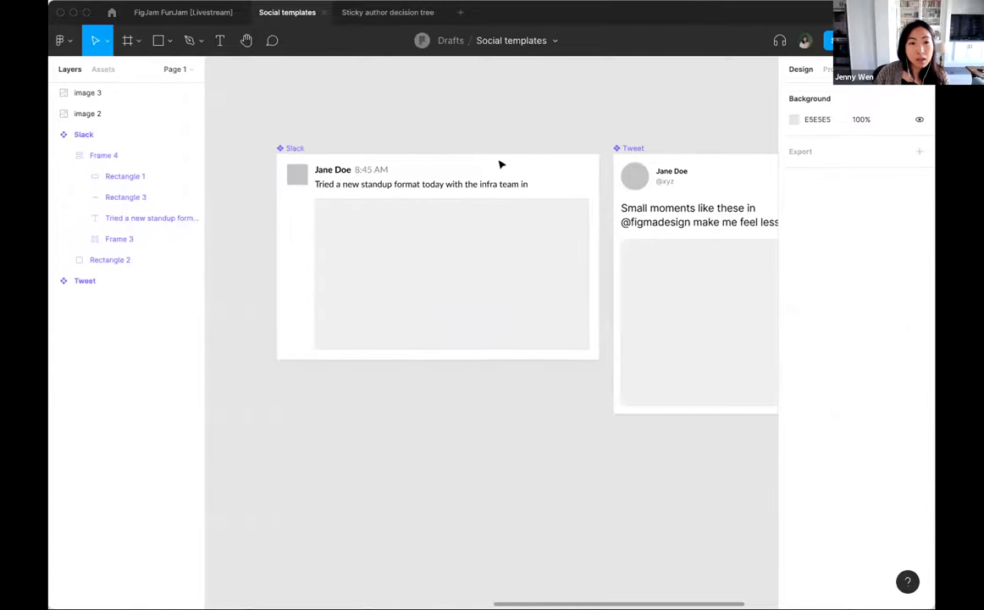
left_click(412, 178)
left_click(414, 176)
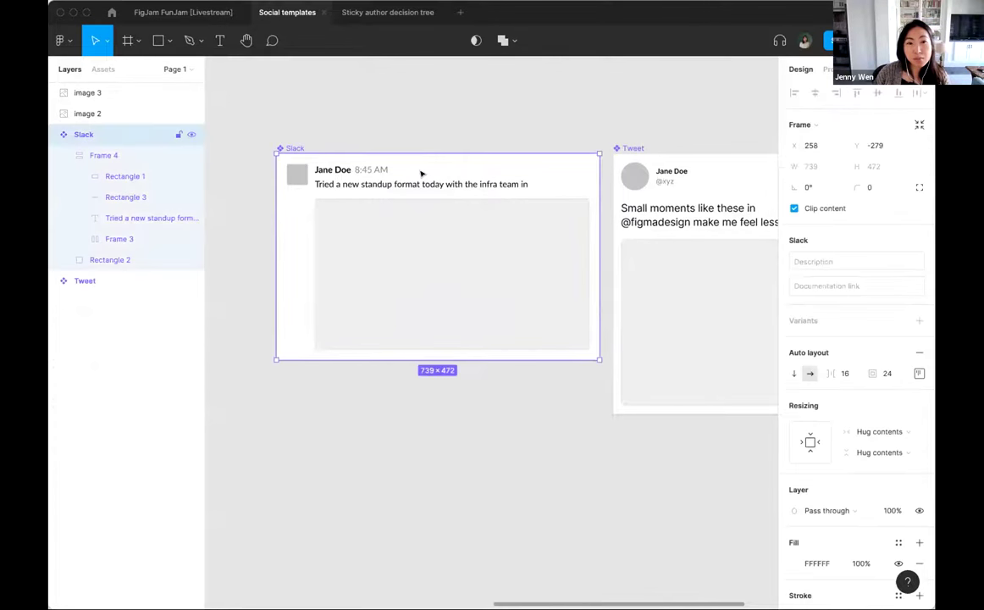
Append filler lines 'sdfshjdhfkjsdf' and 'sdfjkds' after 'infra team in' in the Slack message.
double_click(506, 185)
left_click(542, 184)
type("sdfshjdhfkjsdf")
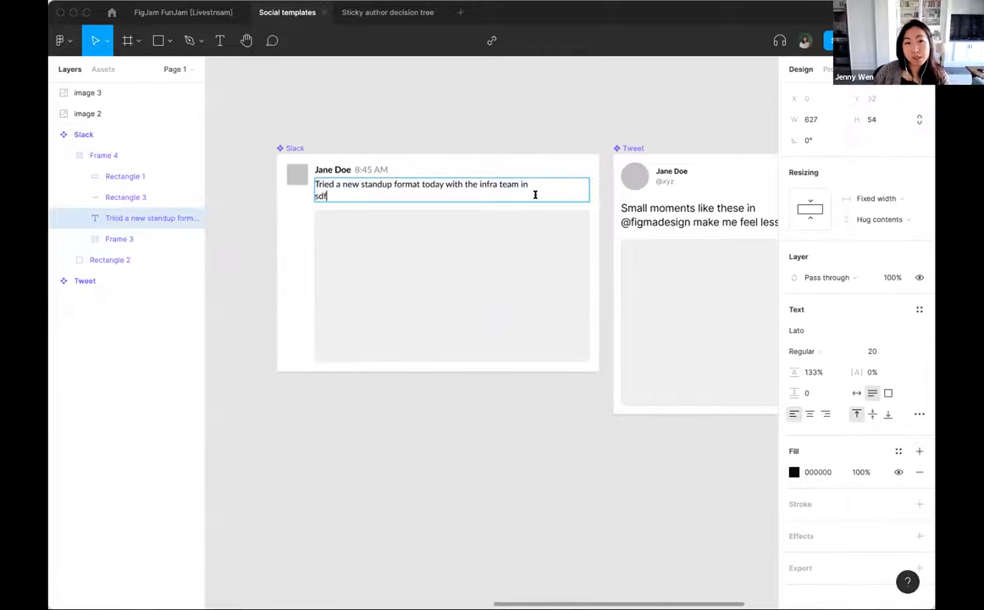
key("Return")
key("Return")
type("sdfjkds")
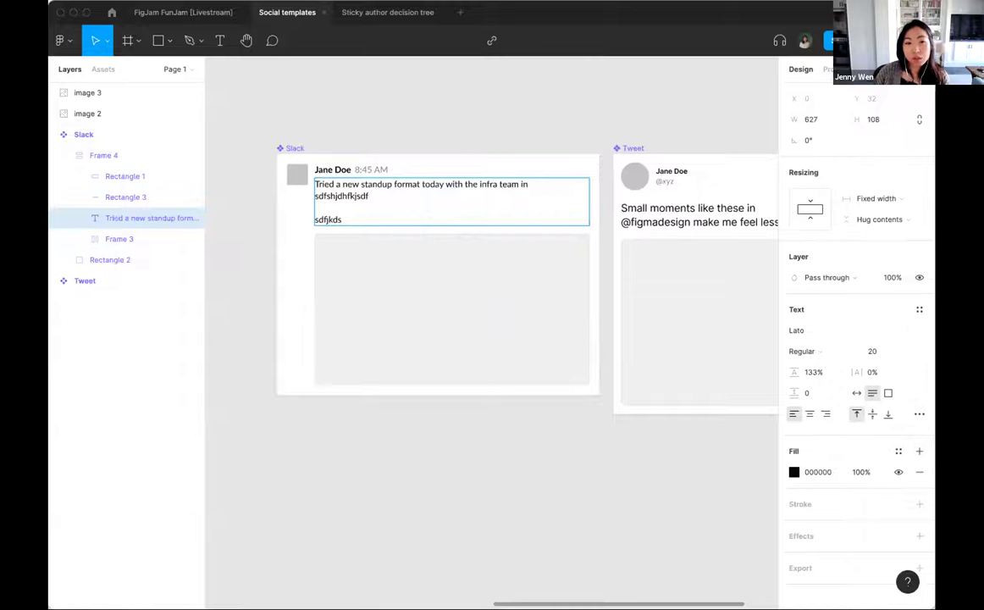
key("Escape")
Marquee-select both the Slack and Tweet frames.
left_click(351, 111)
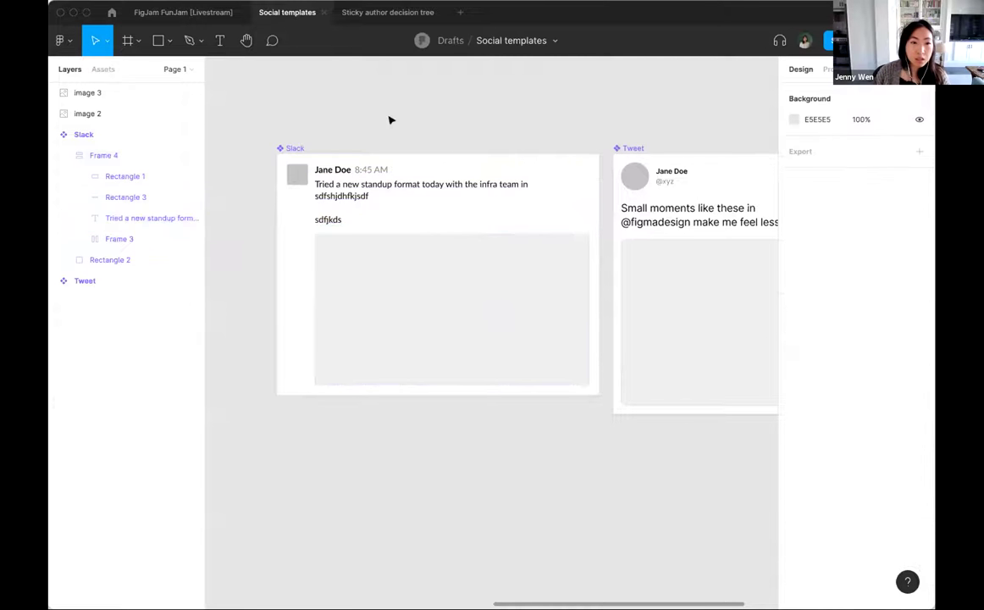
scroll(340, 122, "down", 3)
left_click_drag(247, 88, 699, 321)
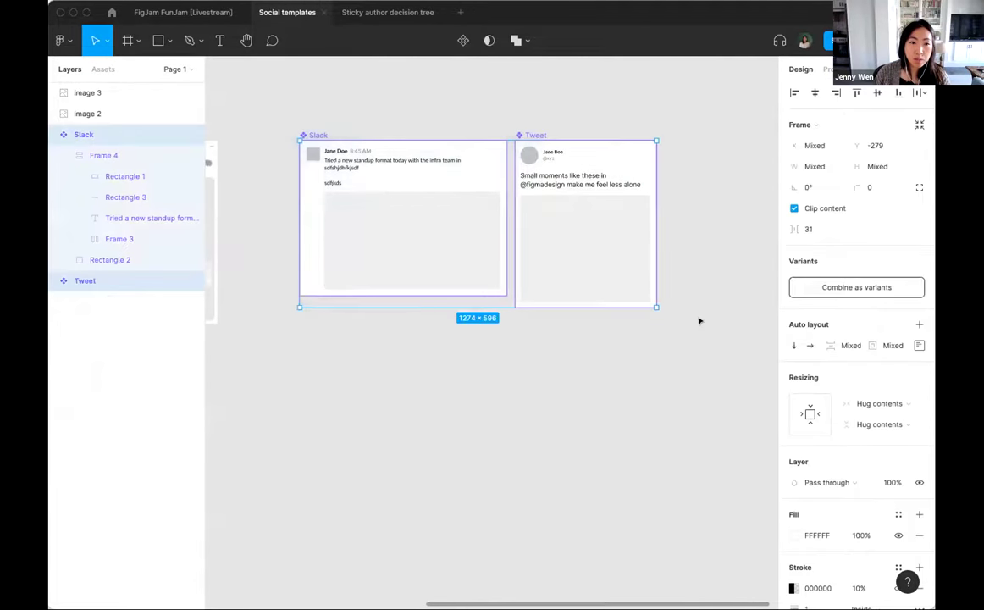
Paste the Slack and Tweet posts onto the FigJam FunJam board above the Templates section.
left_click(186, 12)
scroll(236, 101, "down", 5)
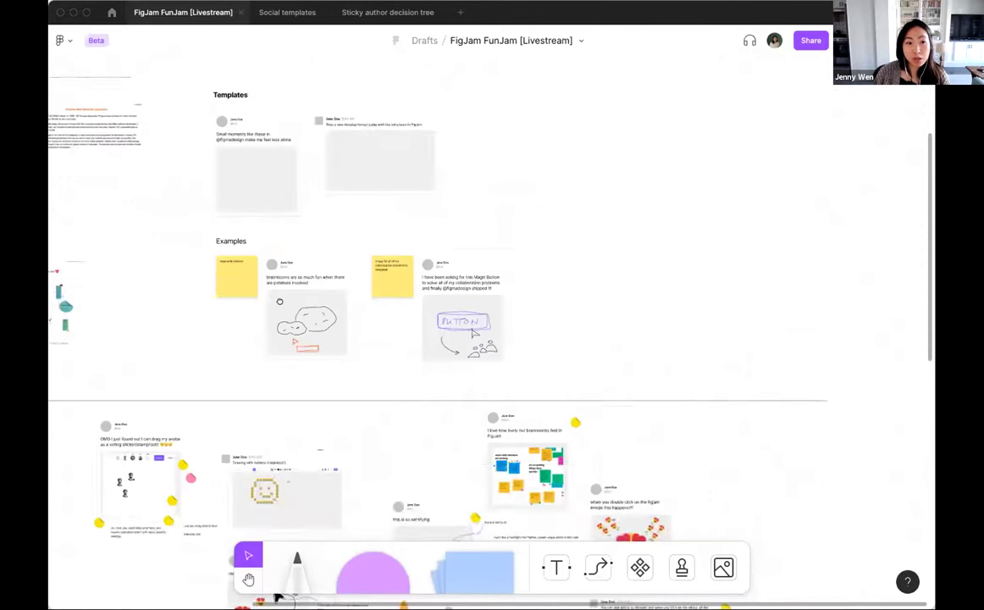
scroll(306, 305, "up", 3)
key("super+v")
left_click_drag(419, 341, 277, 249)
left_click(274, 284)
scroll(279, 285, "up", 3)
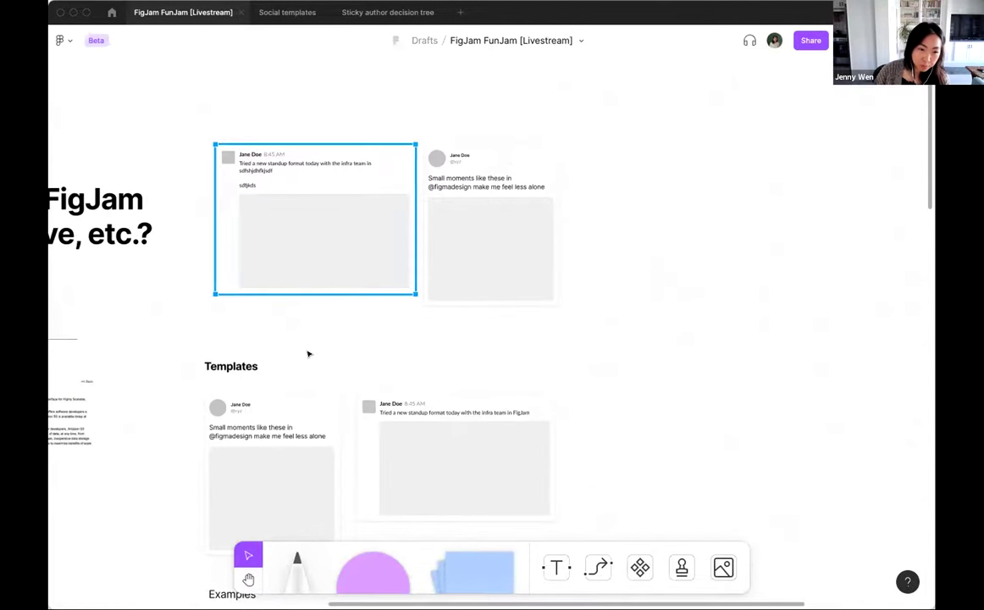
left_click(308, 353)
Send a trail of heart-eyes emojis across the board using the E emote wheel.
scroll(417, 77, "down", 5)
scroll(531, 124, "left", 2)
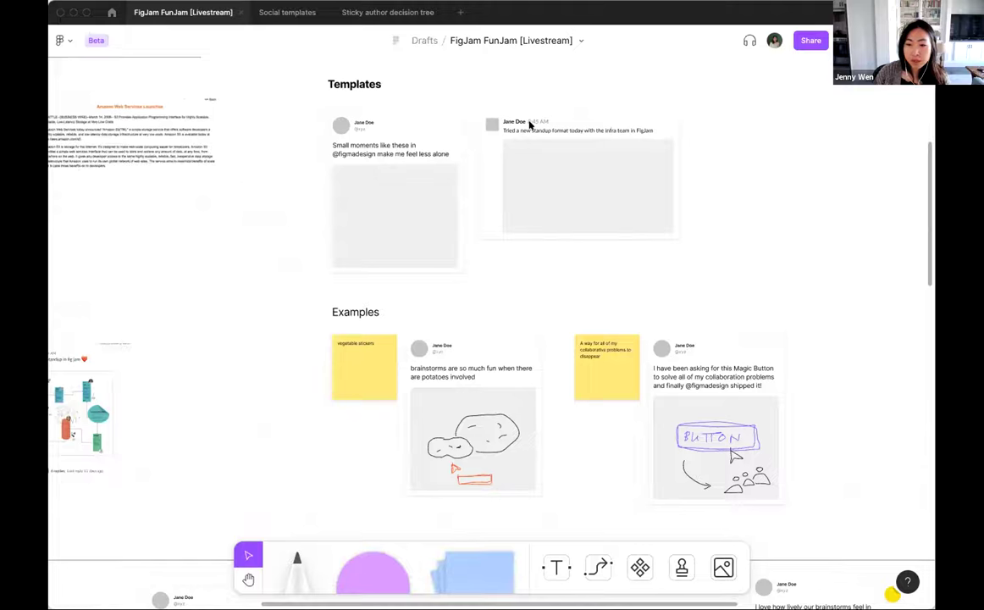
scroll(481, 351, "down", 4)
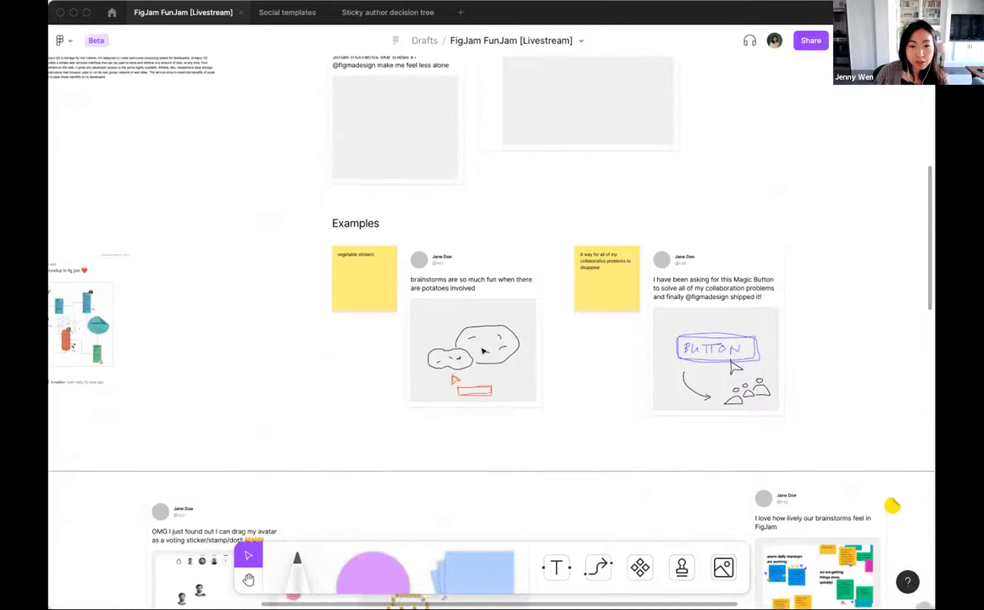
scroll(483, 350, "down", 4)
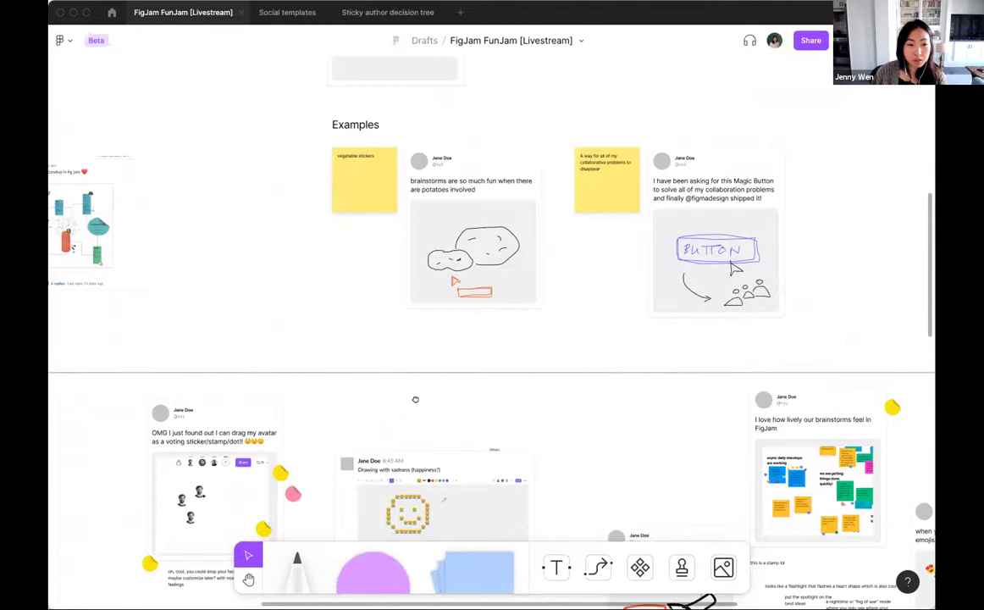
scroll(383, 360, "down", 10)
scroll(383, 360, "left", 8)
scroll(712, 124, "left", 3)
scroll(713, 125, "down", 1)
scroll(582, 165, "right", 4)
scroll(582, 165, "up", 2)
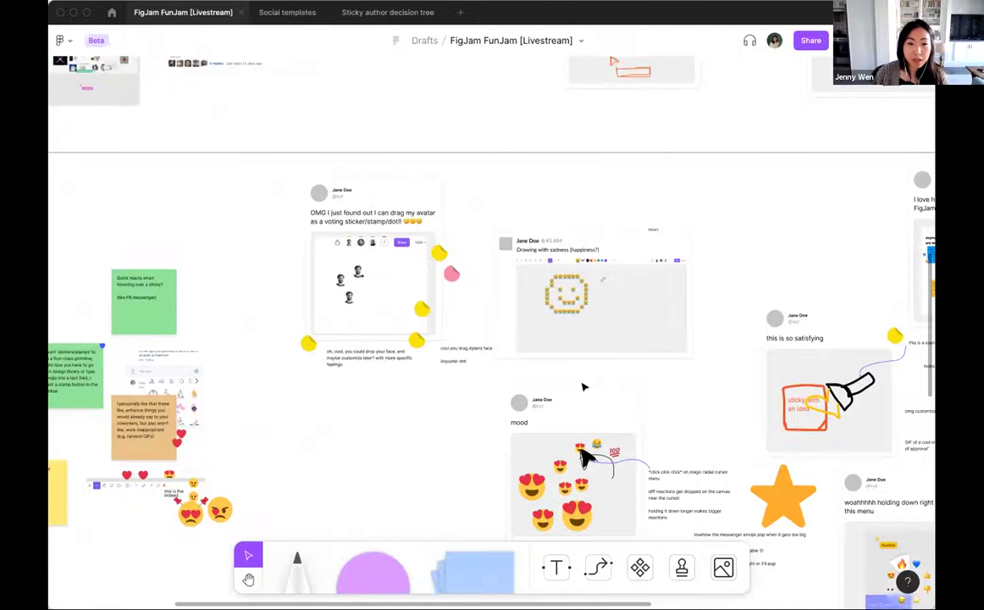
scroll(579, 387, "down", 3)
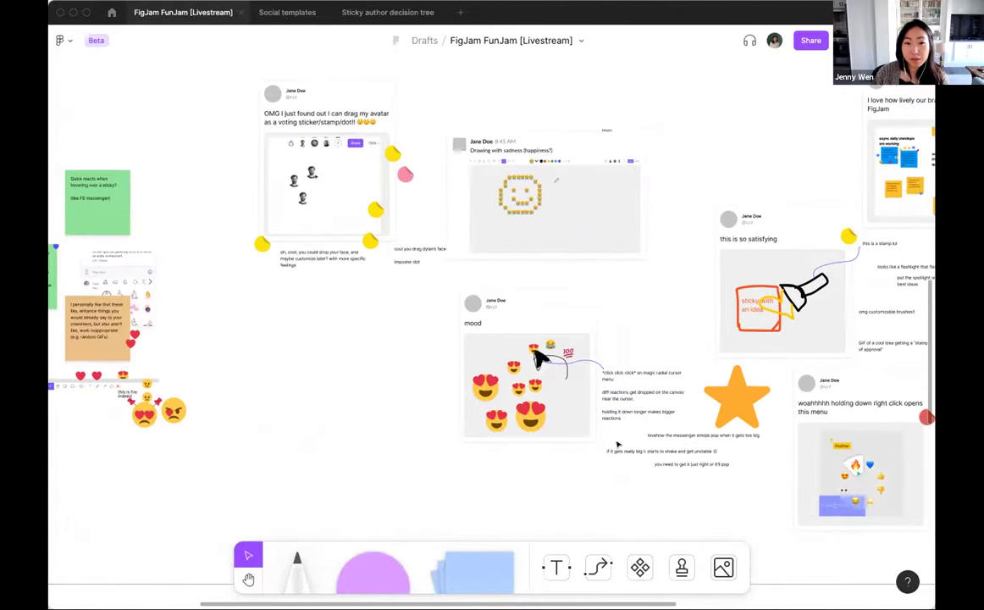
scroll(543, 445, "up", 5)
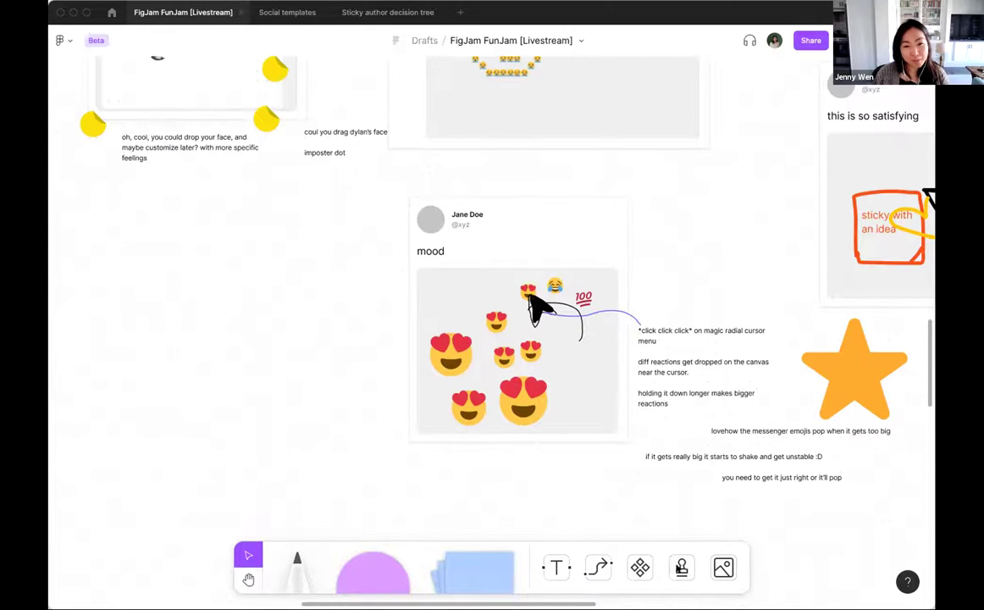
key("e")
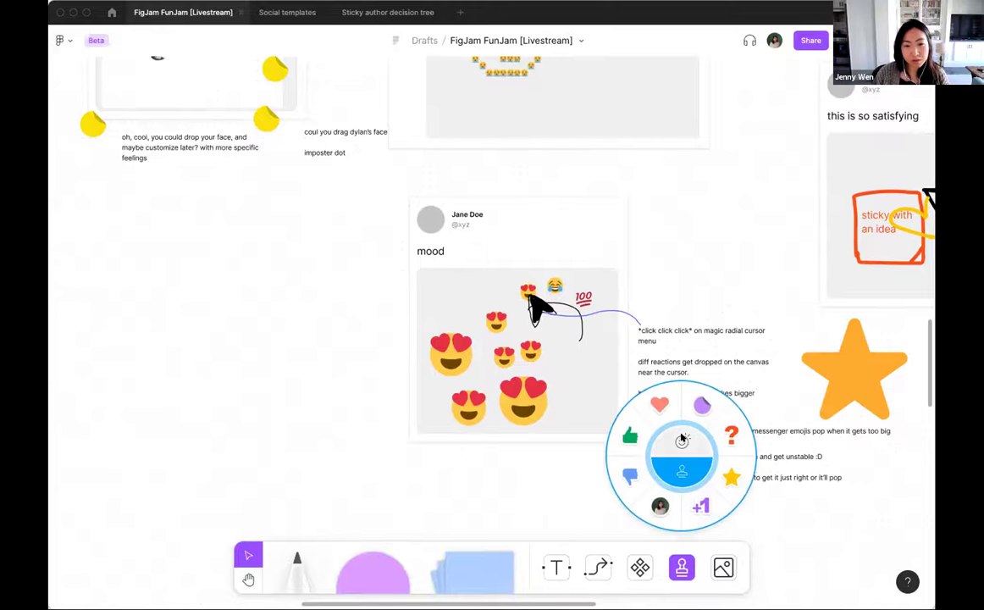
left_click(688, 438)
left_click(659, 404)
mouse_move(295, 314)
left_mouse_down()
mouse_move(327, 325)
mouse_move(189, 382)
mouse_move(211, 310)
mouse_move(366, 416)
mouse_move(366, 438)
mouse_move(391, 417)
left_mouse_up()
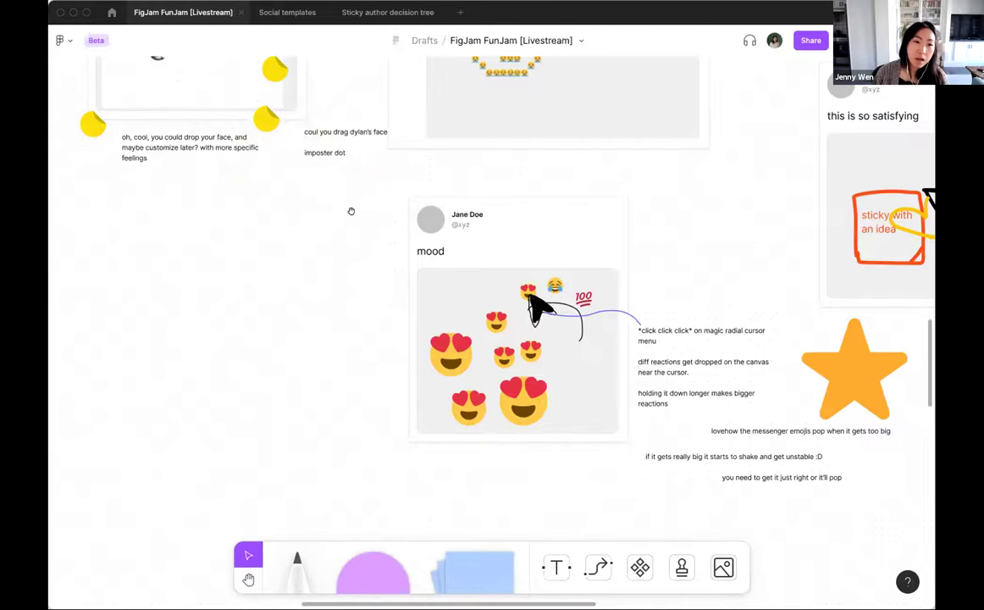
Briefly switch to the marker, then return to the selection tool with V.
scroll(359, 198, "up", 5)
scroll(338, 266, "right", 8)
scroll(338, 265, "down", 4)
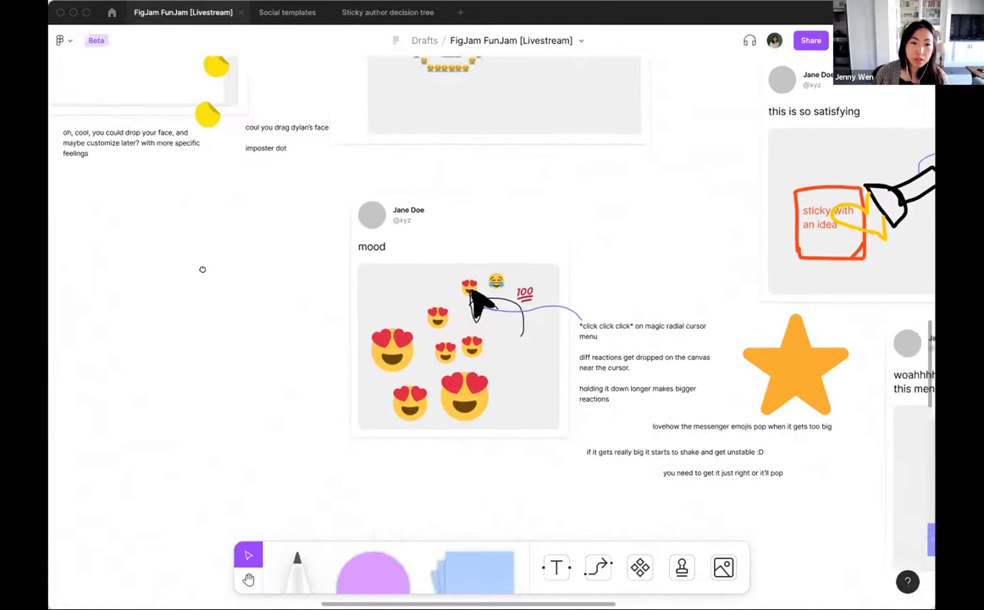
scroll(316, 273, "right", 11)
scroll(316, 274, "up", 5)
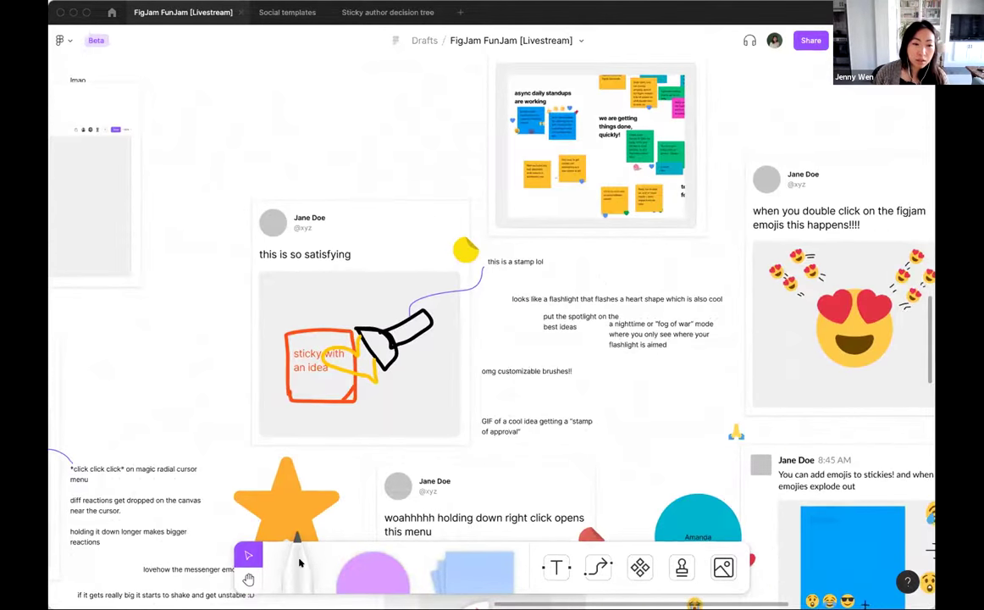
left_click(298, 561)
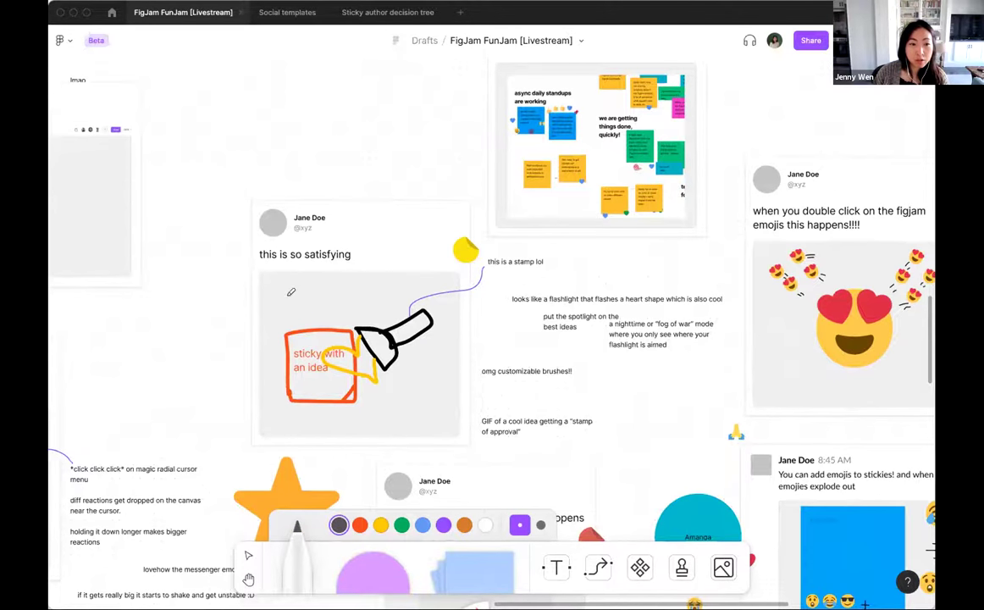
key("v")
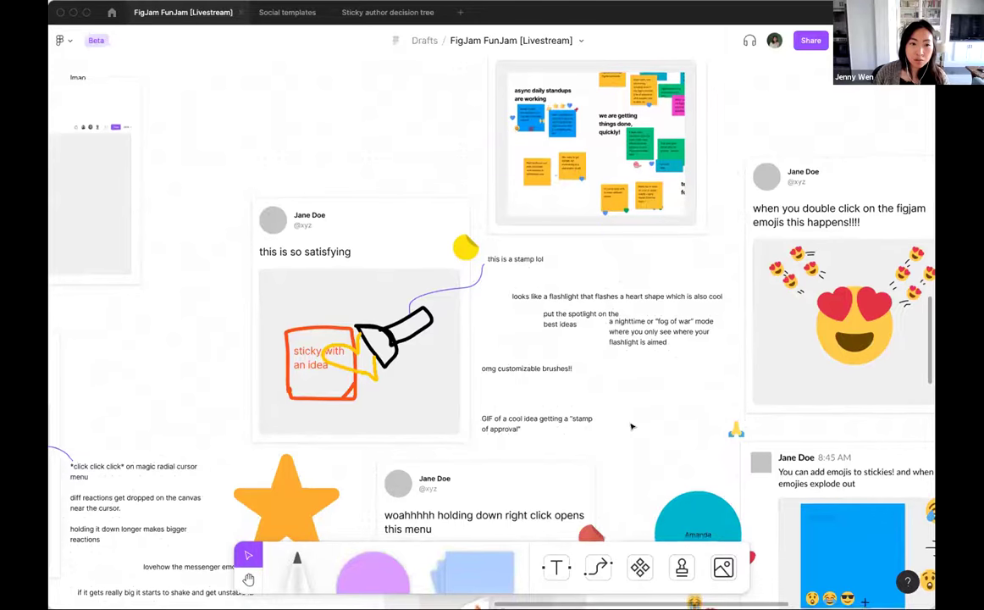
Pan across the Examples area's social posts toward the right-click menu post.
scroll(640, 411, "down", 2)
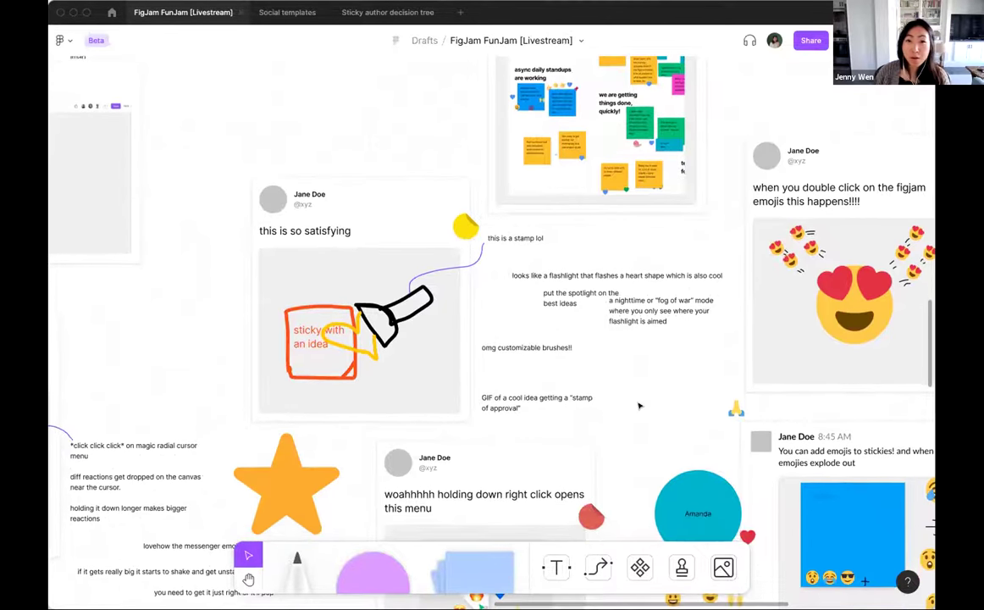
scroll(638, 400, "down", 1)
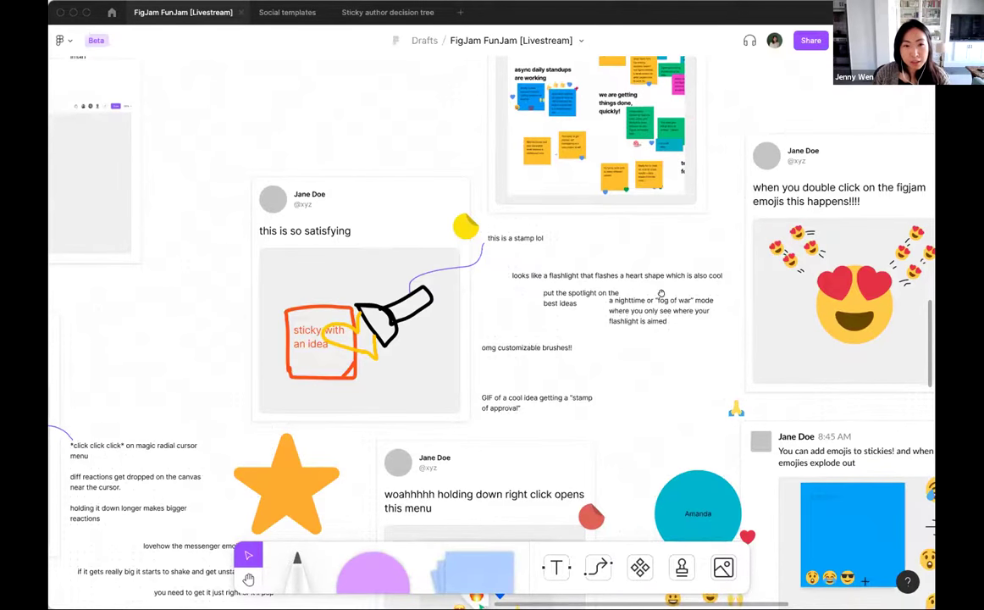
scroll(544, 266, "up", 2)
scroll(391, 243, "right", 5)
scroll(391, 243, "down", 2)
scroll(416, 294, "right", 1)
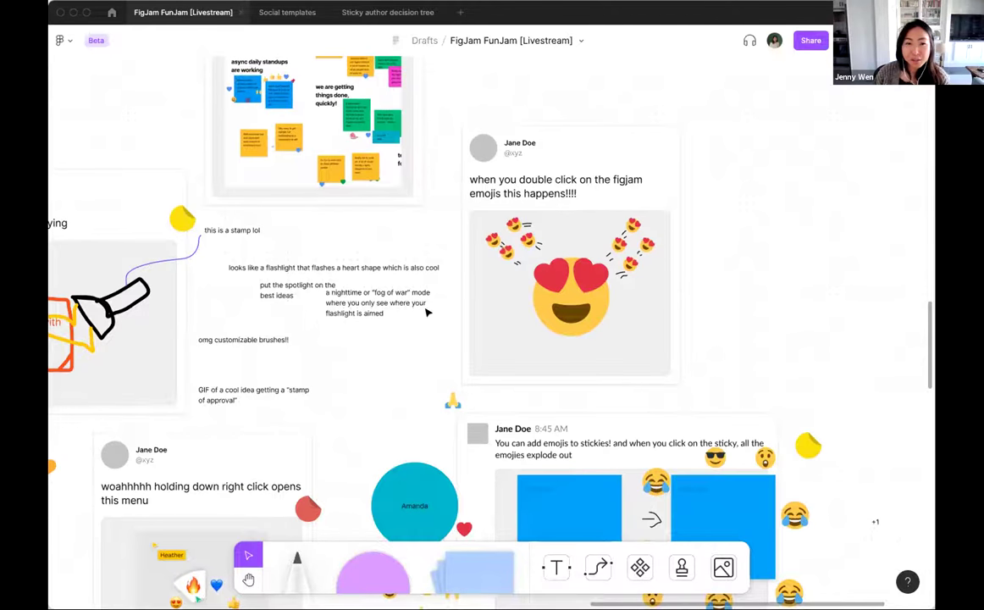
scroll(427, 312, "down", 1)
left_click_drag(327, 366, 536, 167)
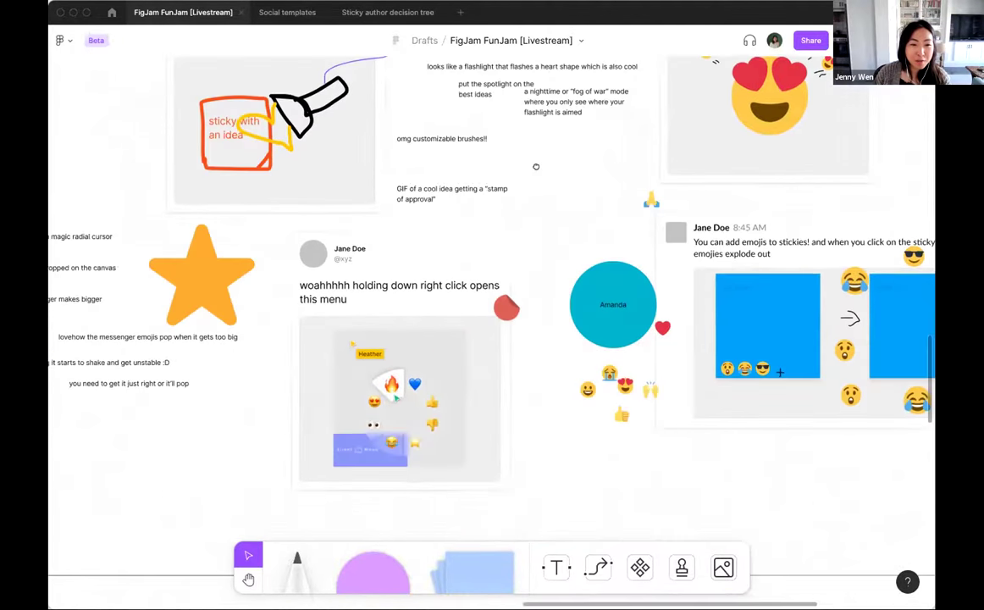
scroll(536, 167, "down", 1)
scroll(536, 167, "left", 1)
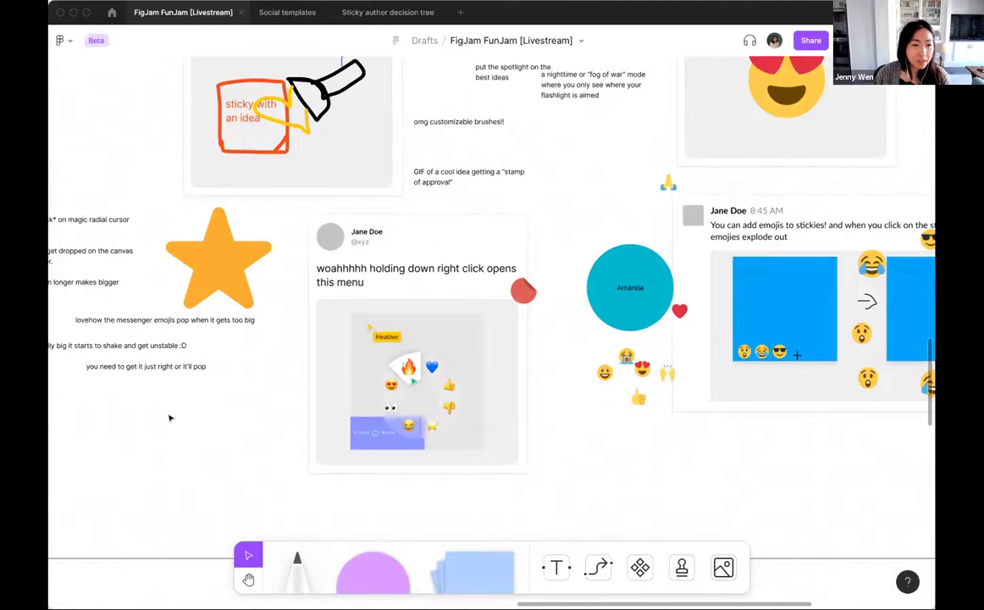
scroll(411, 301, "down", 10)
scroll(410, 301, "left", 4)
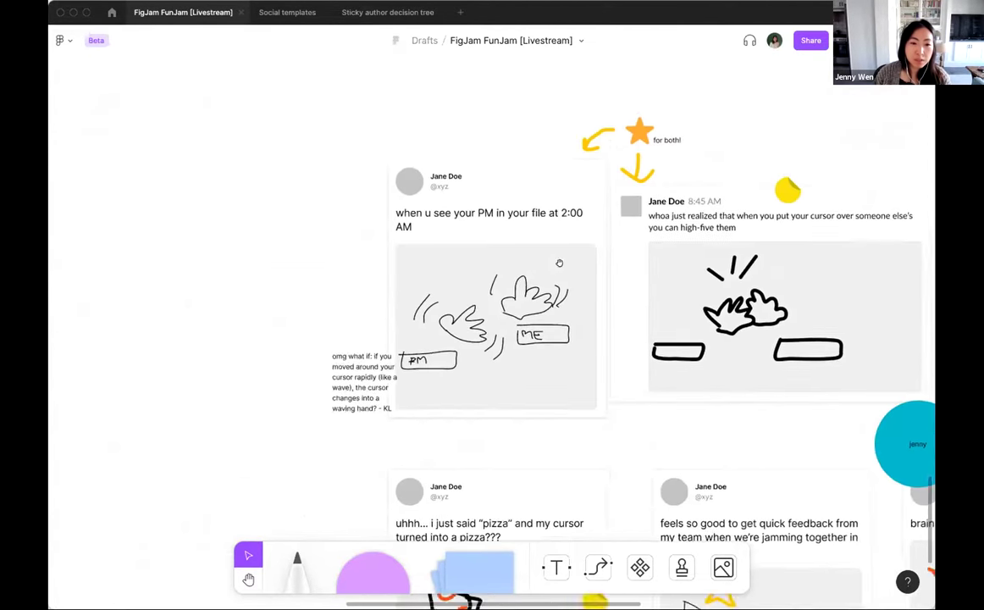
scroll(559, 264, "down", 5)
scroll(559, 264, "right", 6)
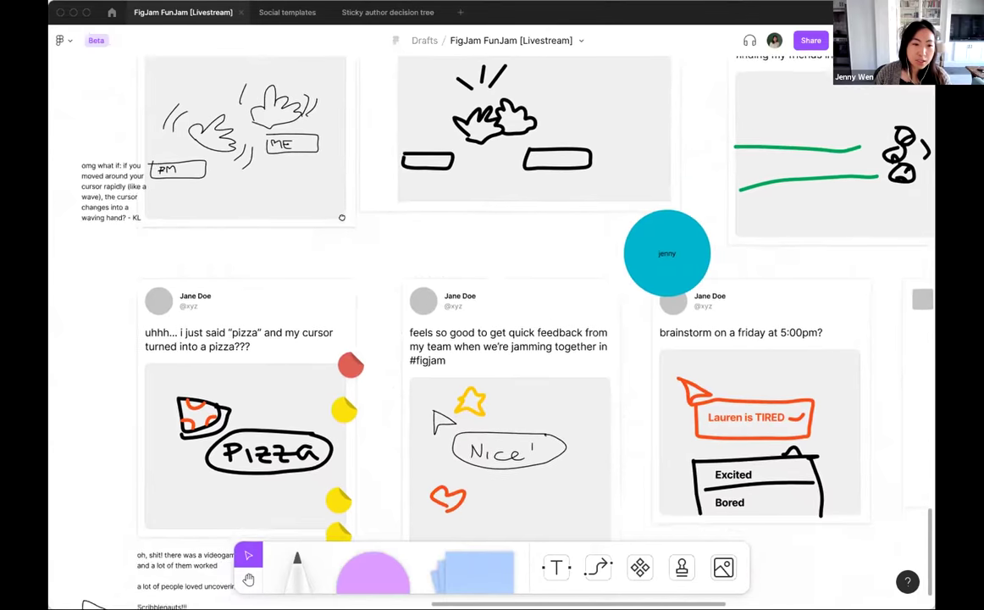
scroll(347, 211, "down", 3)
scroll(348, 211, "left", 4)
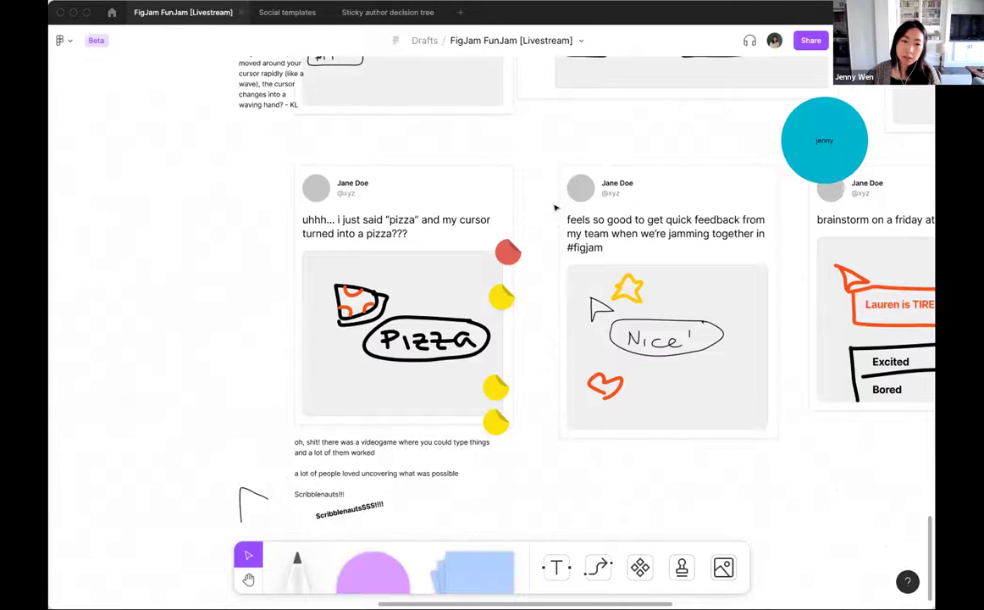
scroll(559, 205, "down", 1)
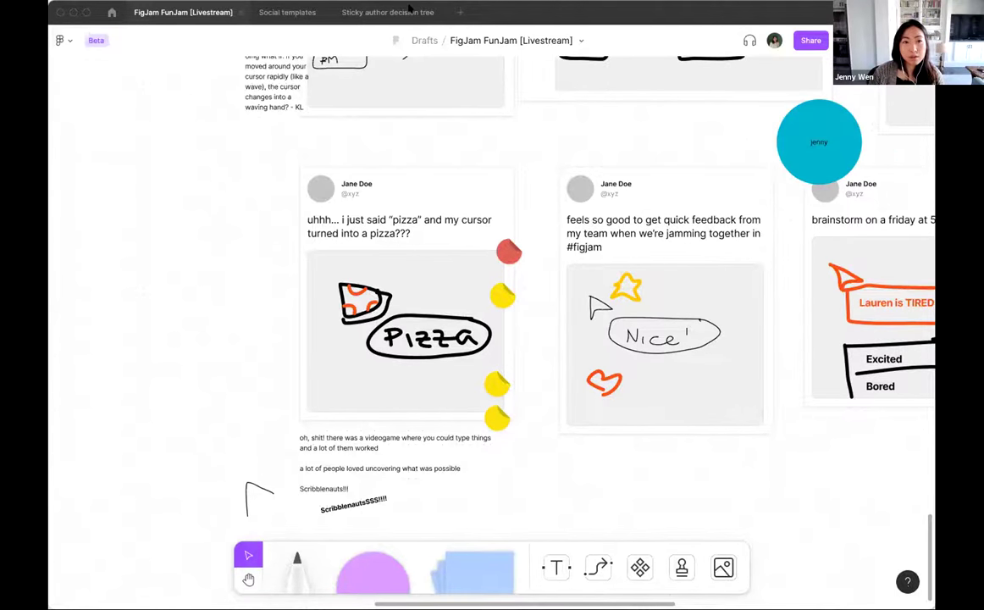
Open the 'Sticky author decision tree' board and zoom in on its sample sticky notes.
left_click(411, 10)
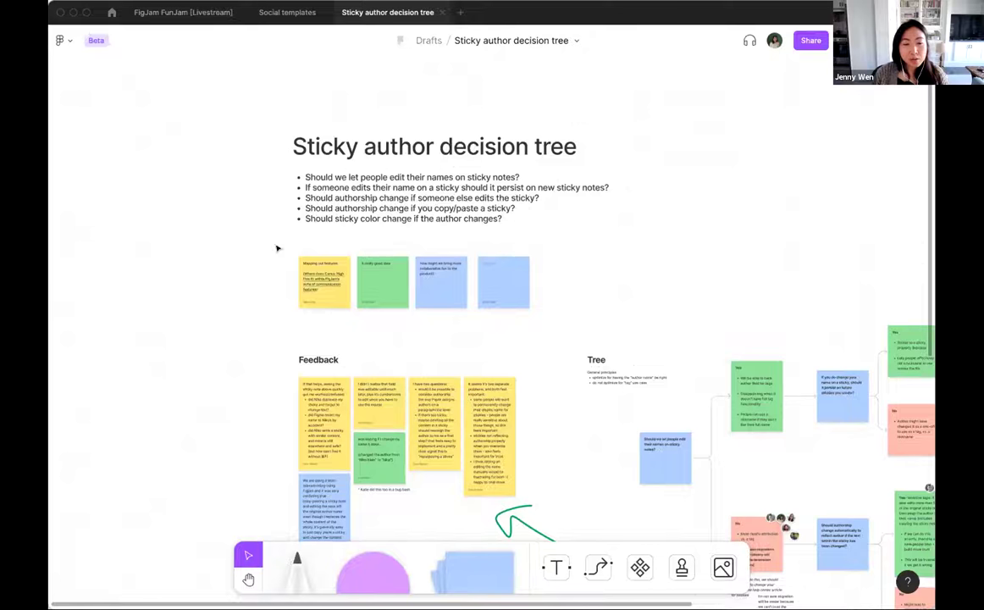
scroll(246, 325, "up", 5)
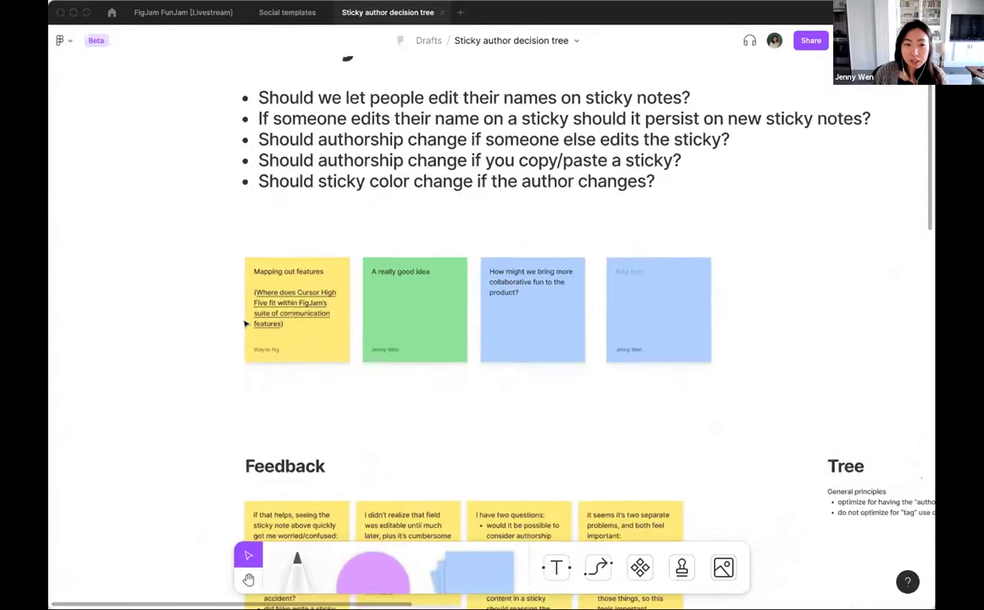
scroll(245, 325, "up", 3)
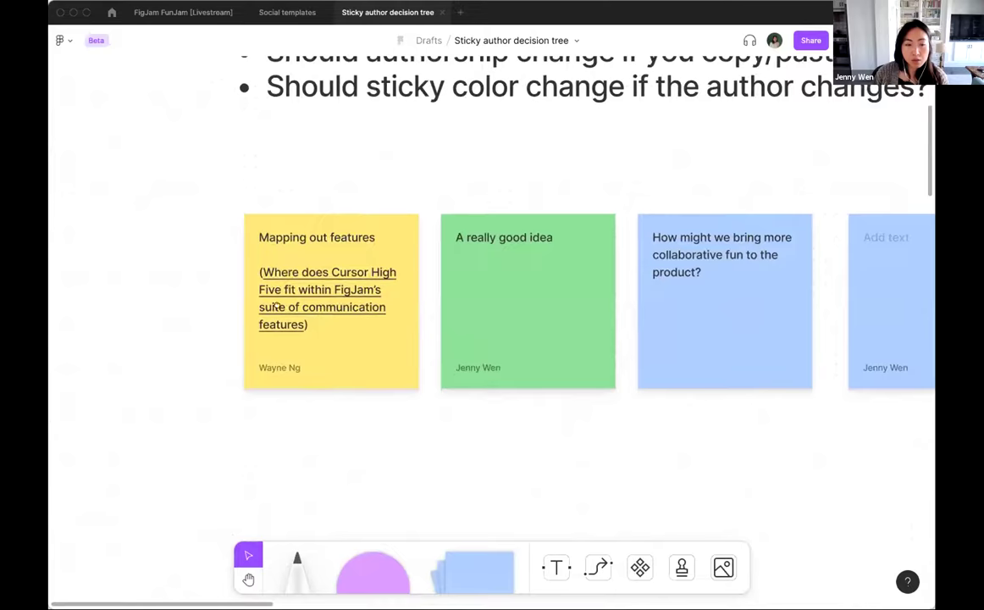
Add a blue sticky reading 'An idea' at the end of the sample sticky row.
scroll(472, 480, "left", 4)
scroll(472, 480, "down", 1)
left_click(487, 572)
left_click(254, 253)
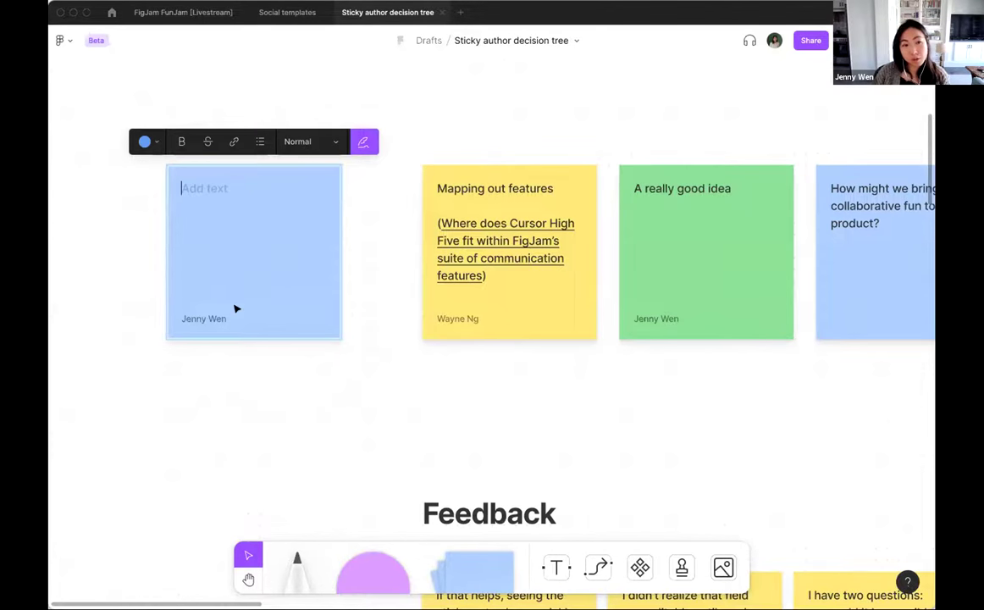
type("An idea")
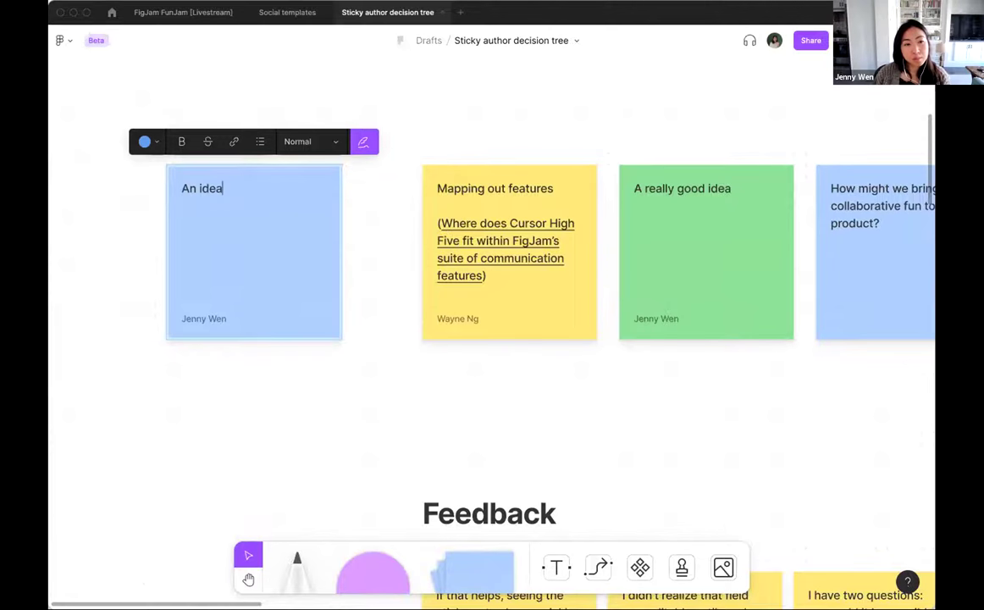
key("Escape")
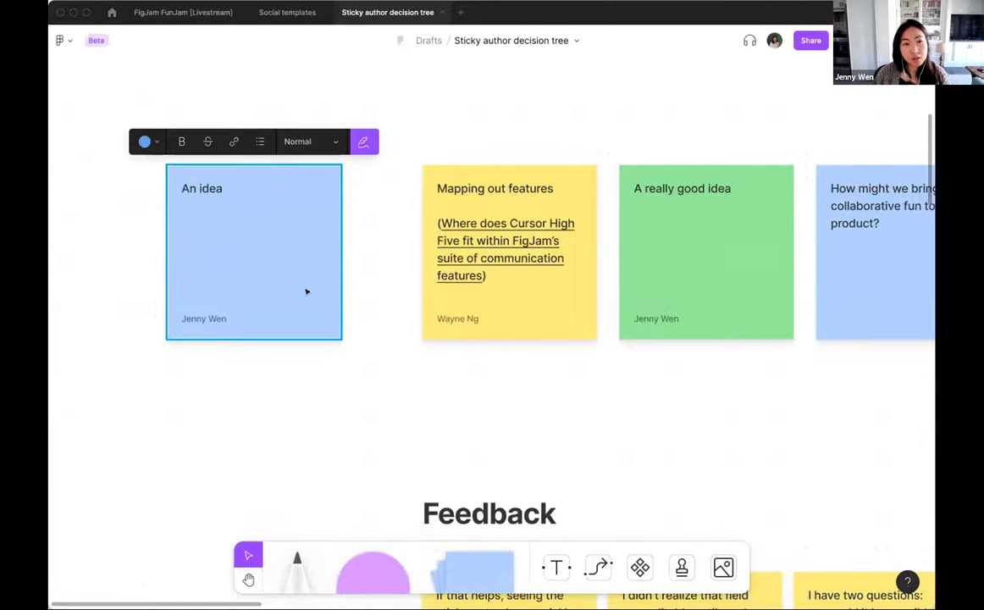
Hide and then reshow the author name on the blue sticky.
left_click(358, 146)
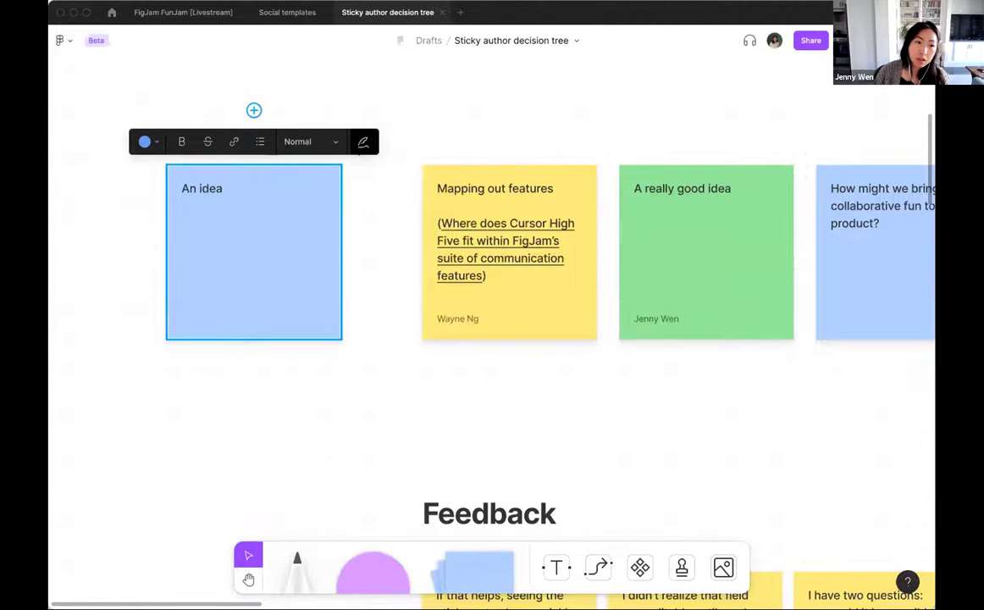
left_click(358, 147)
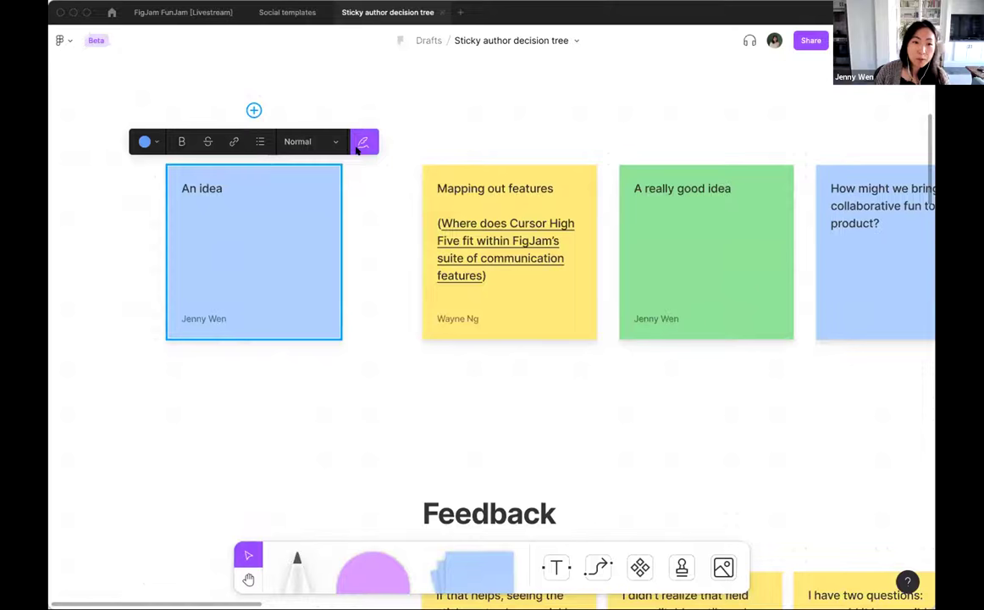
left_click(392, 281)
Open the Mapping out features sticky for editing, then deselect it.
scroll(391, 281, "right", 5)
scroll(402, 235, "left", 4)
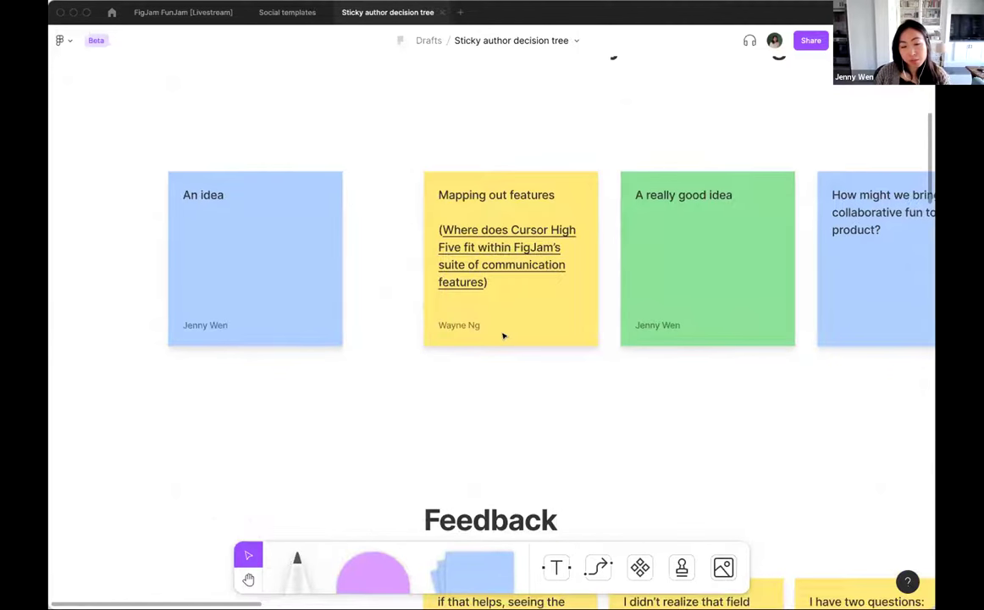
left_click(470, 326)
left_click(473, 324)
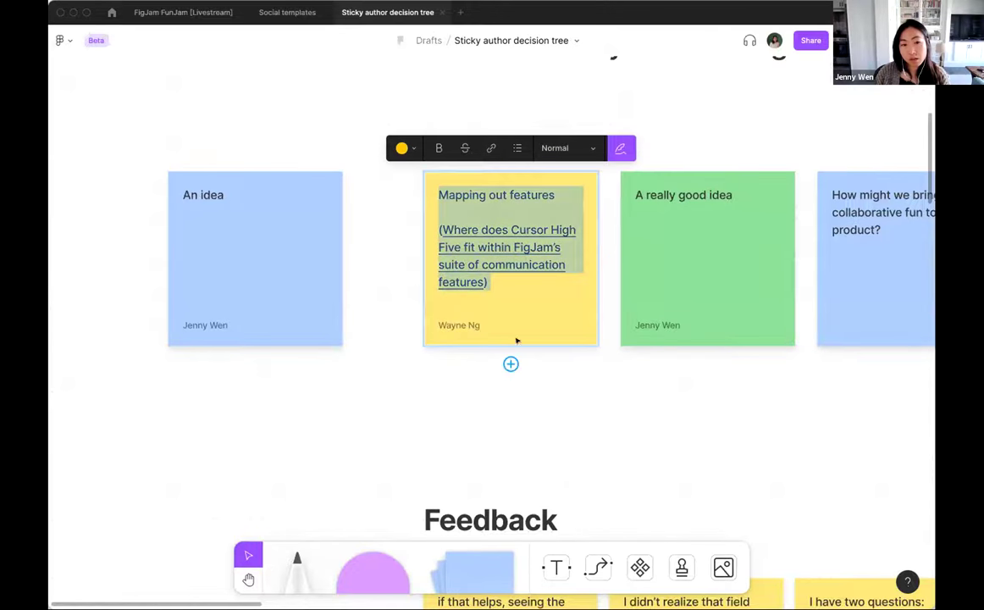
left_click(710, 415)
scroll(677, 415, "right", 5)
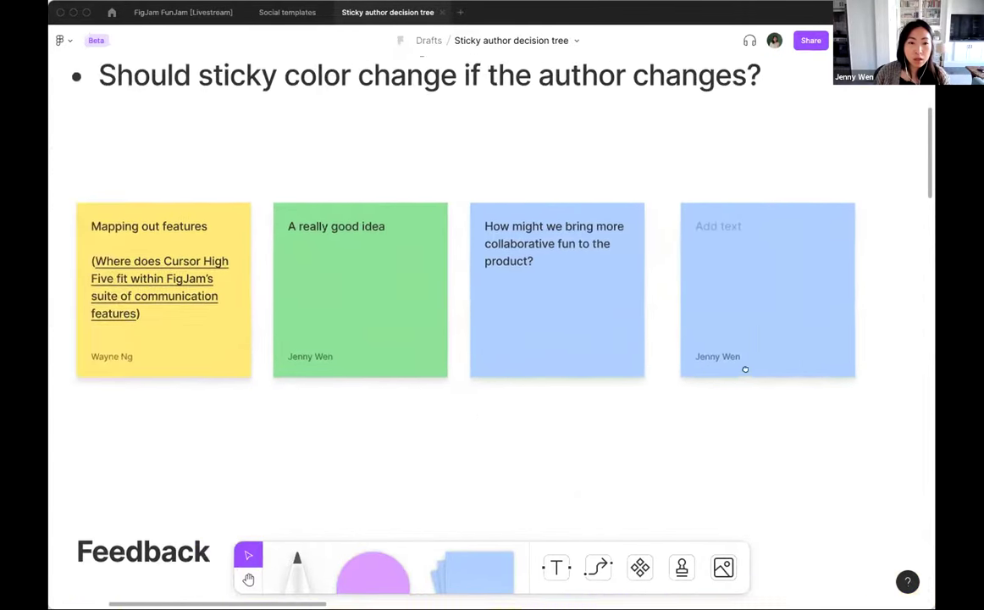
scroll(517, 415, "left", 5)
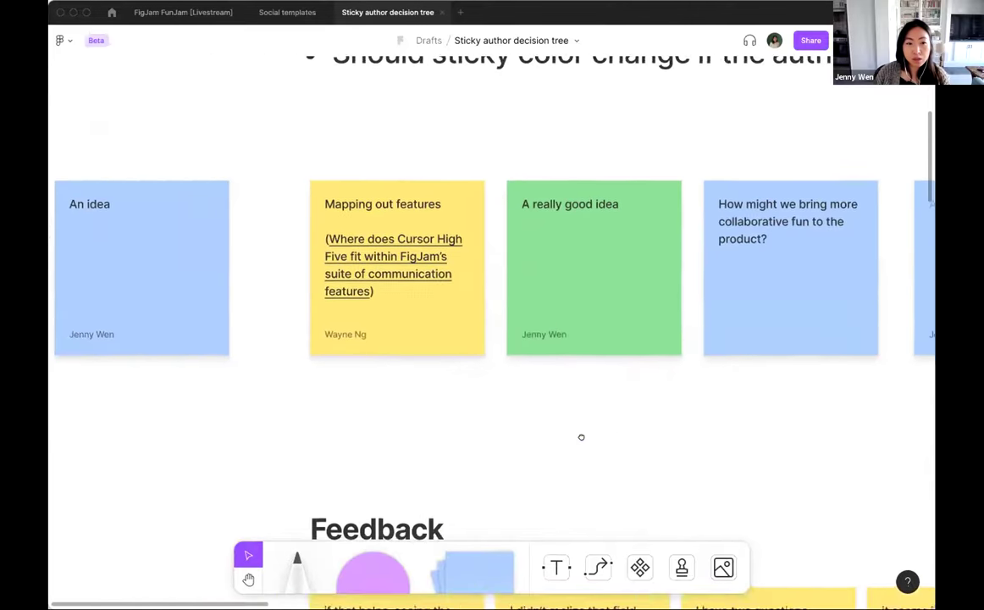
scroll(581, 437, "up", 3)
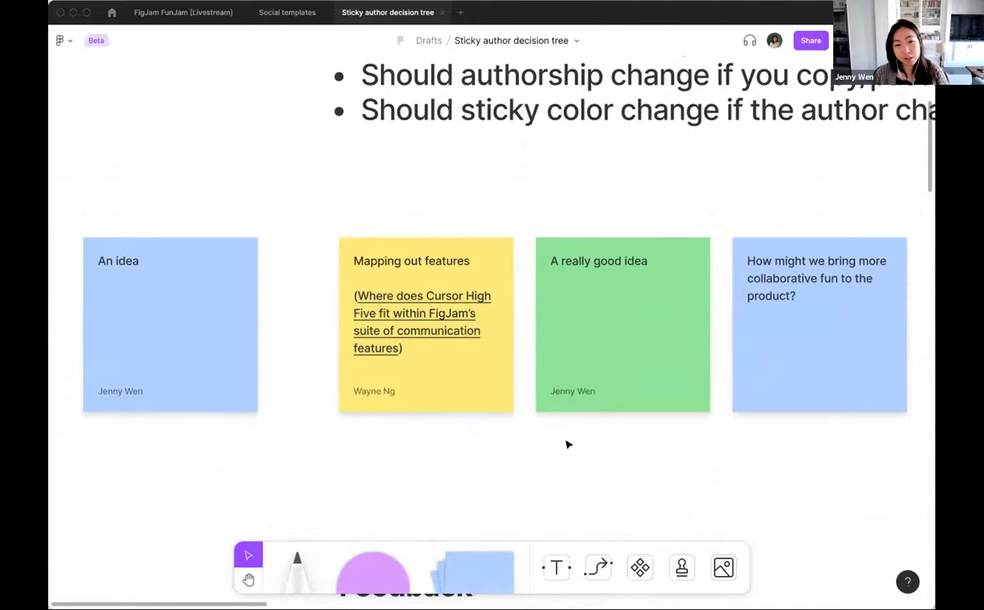
scroll(670, 466, "up", 2)
scroll(744, 266, "down", 5)
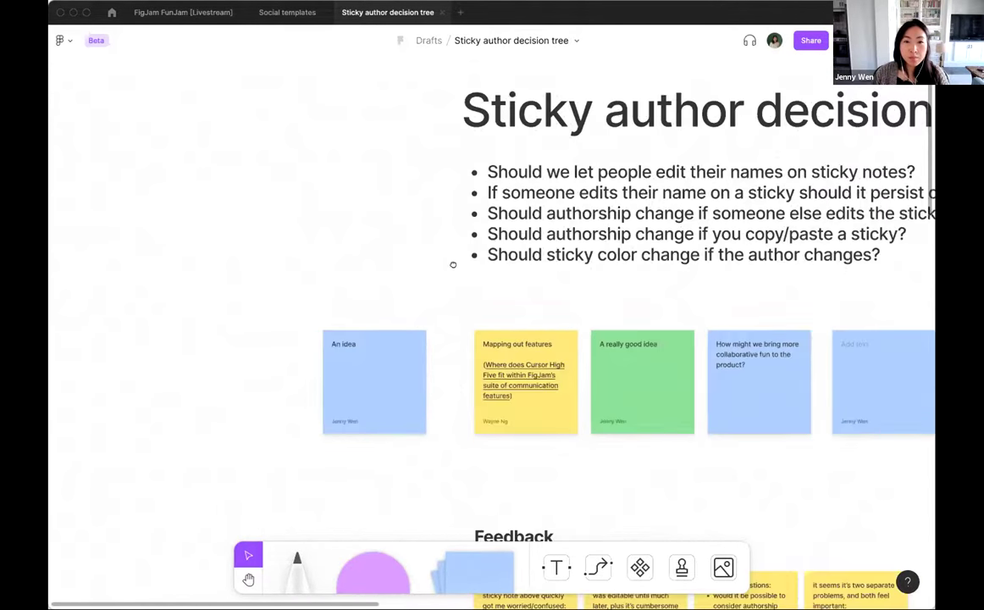
scroll(453, 265, "right", 5)
scroll(466, 281, "up", 1)
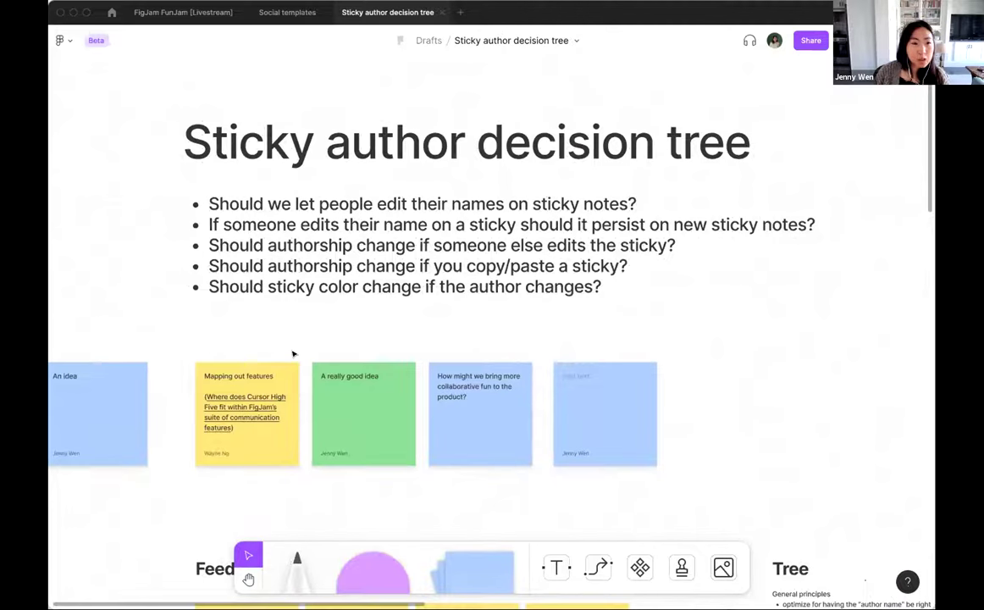
scroll(310, 352, "up", 2)
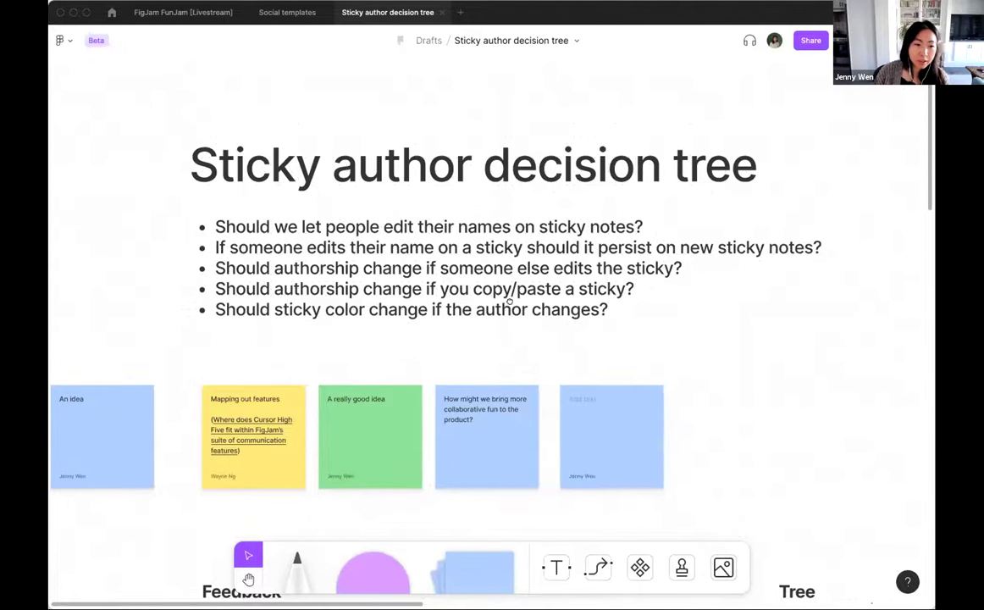
scroll(379, 354, "left", 5)
scroll(421, 321, "right", 4)
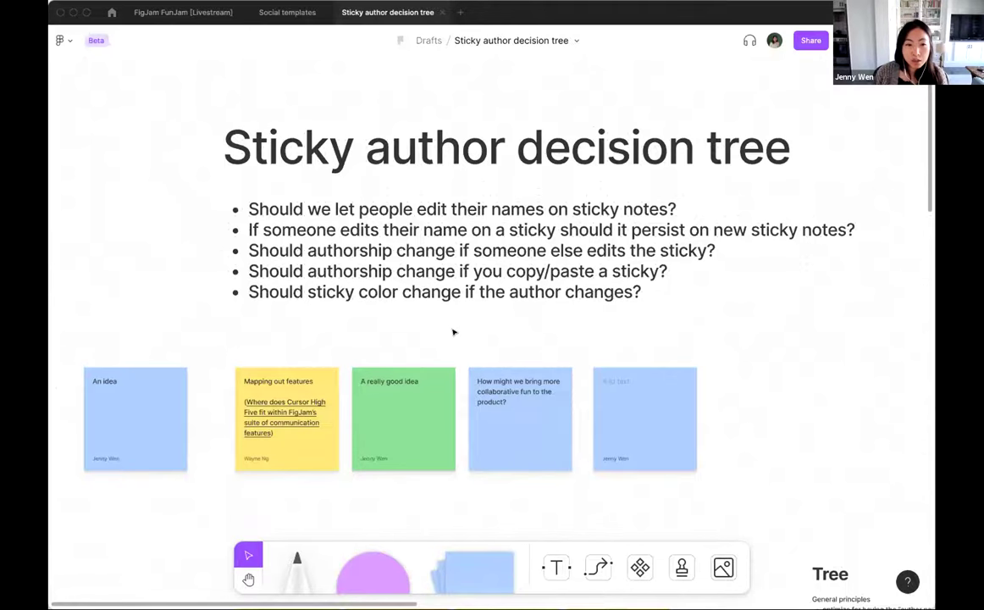
scroll(453, 332, "down", 3)
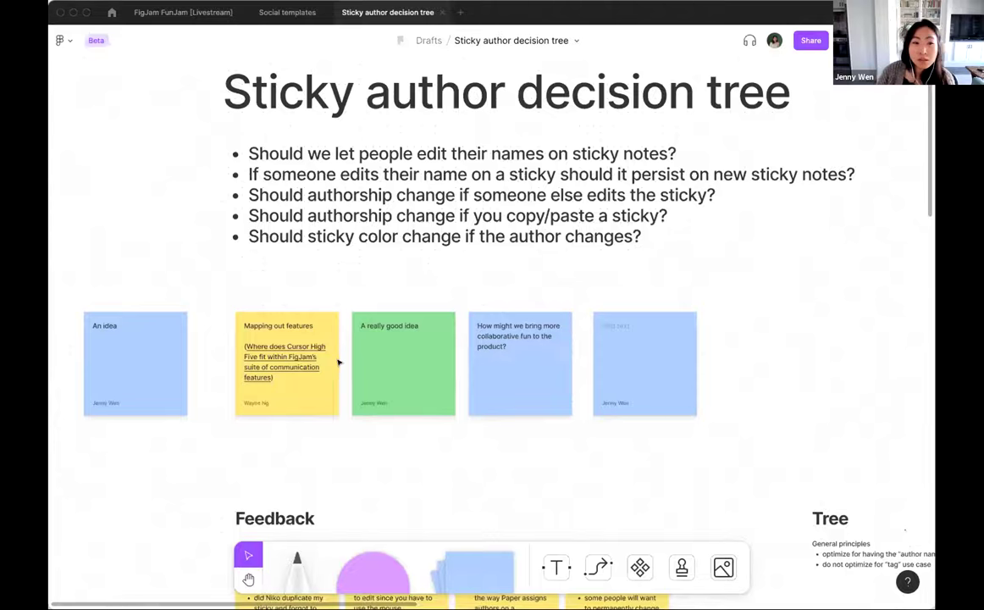
scroll(360, 294, "down", 1)
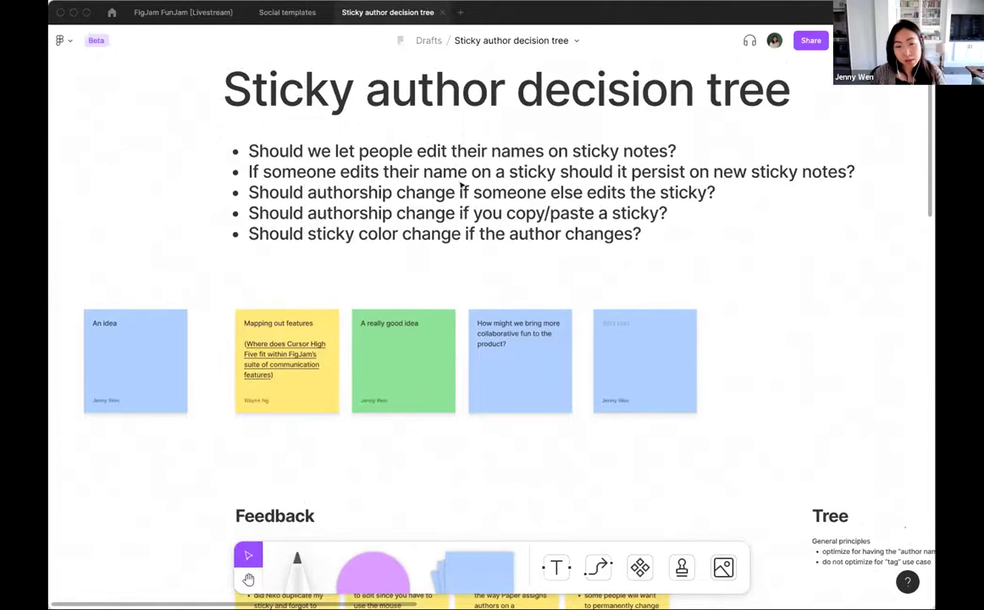
left_click(402, 392)
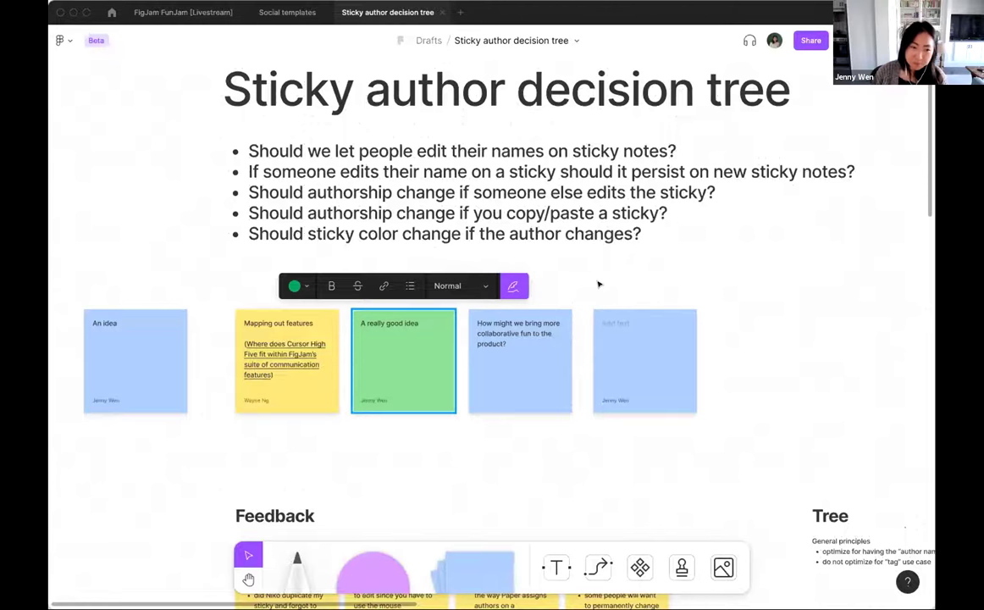
scroll(598, 284, "down", 3)
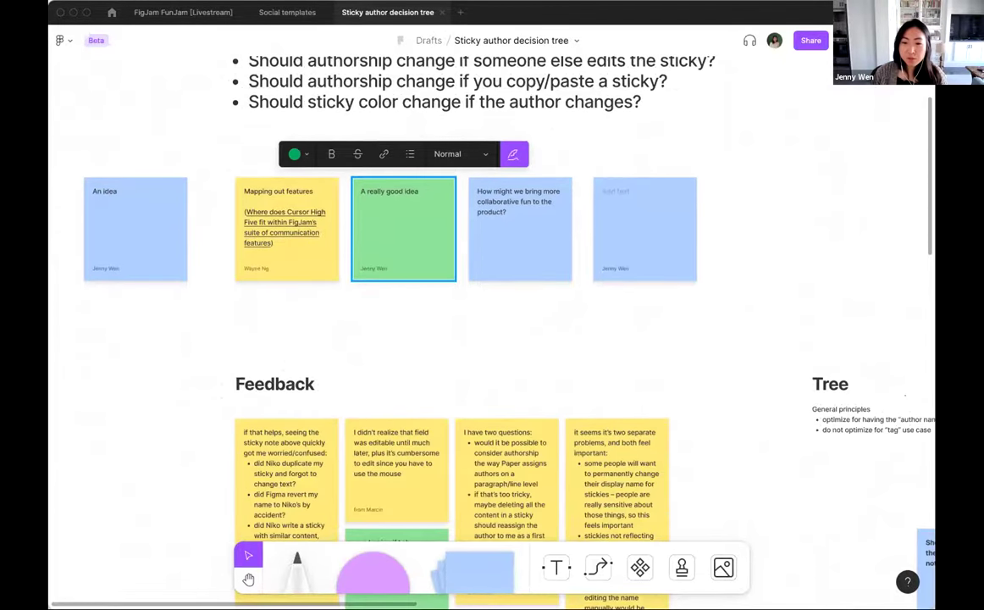
Zoom into the Feedback stickies, then scroll right to the Tree section's 'edit their names' question.
left_click(463, 352)
scroll(549, 123, "down", 6)
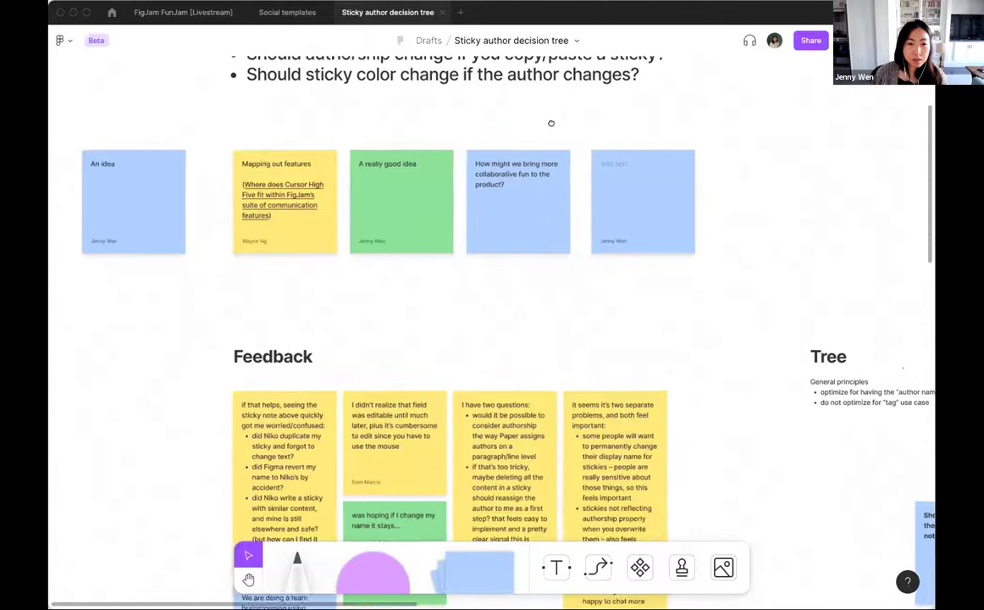
scroll(253, 229, "down", 2)
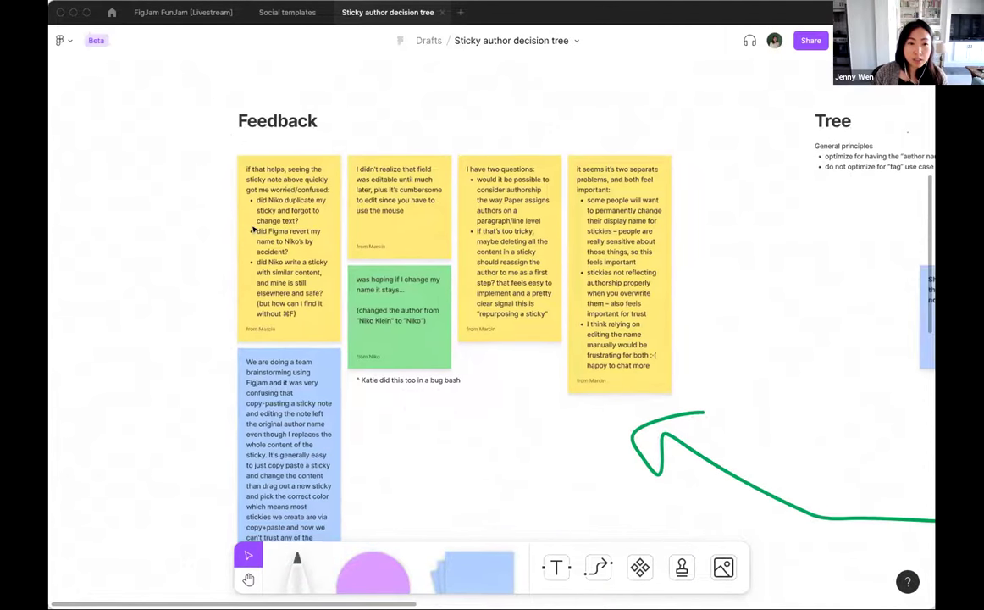
scroll(253, 229, "up", 3)
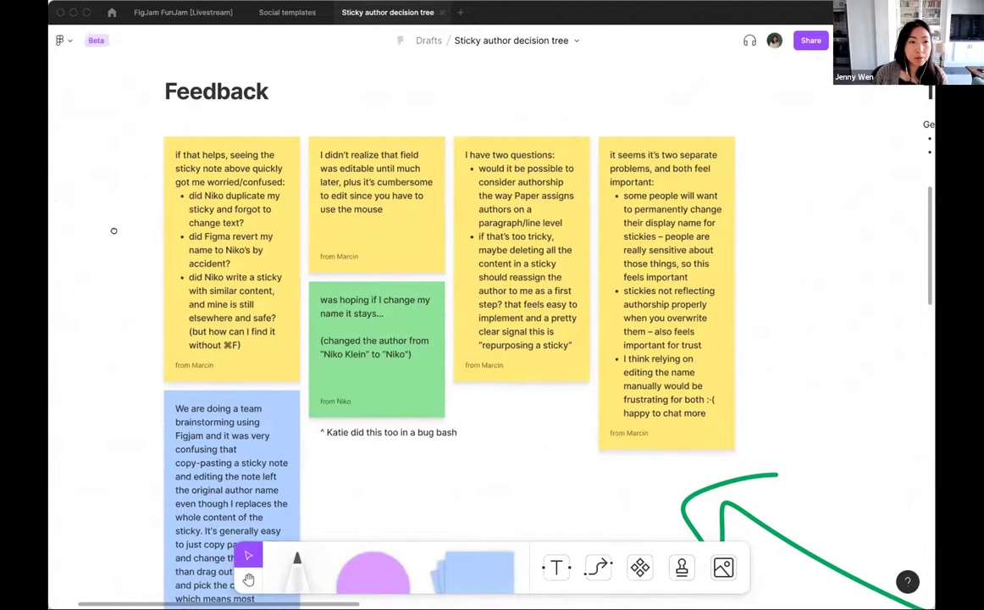
scroll(114, 231, "right", 1)
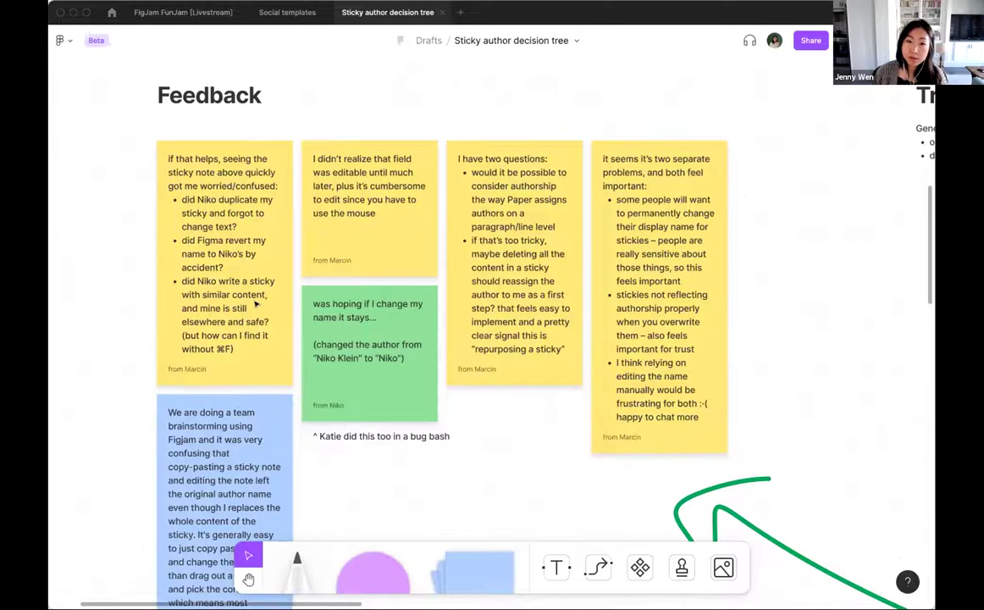
scroll(810, 332, "right", 10)
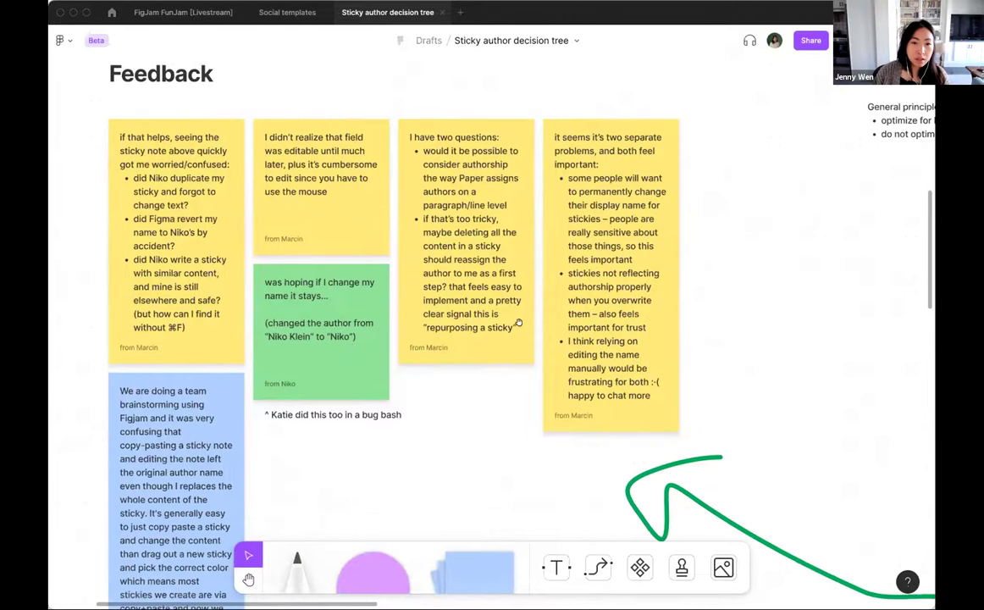
scroll(393, 271, "right", 5)
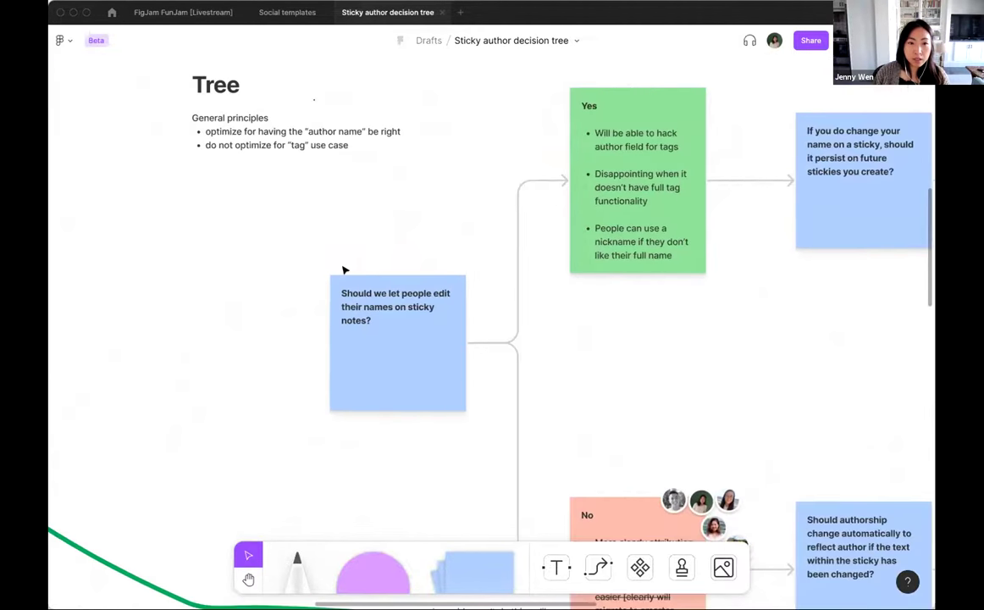
scroll(536, 281, "down", 5, "ctrl")
scroll(336, 296, "right", 2)
scroll(336, 292, "up", 5, "ctrl")
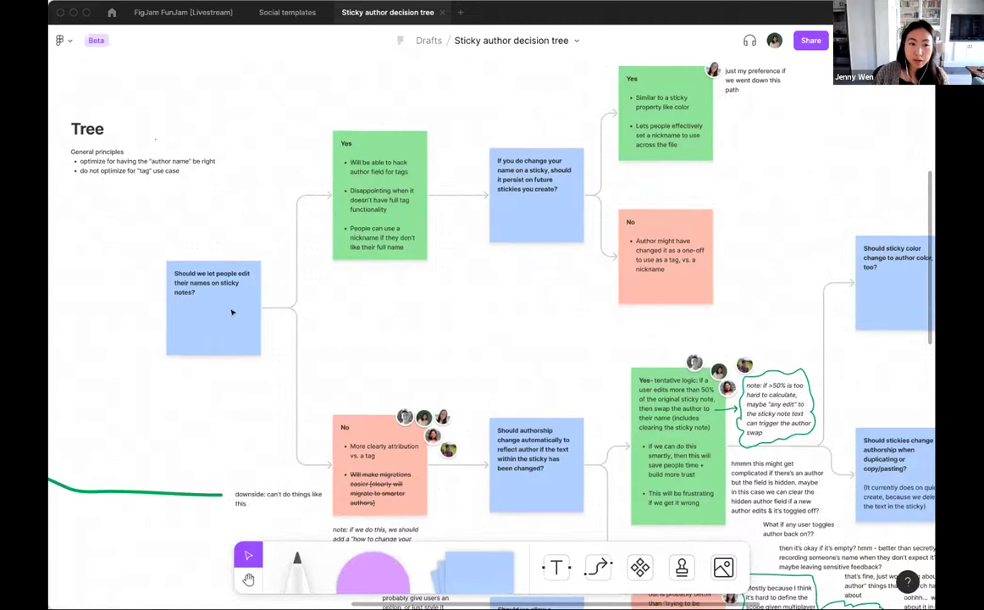
scroll(222, 292, "up", 1, "ctrl")
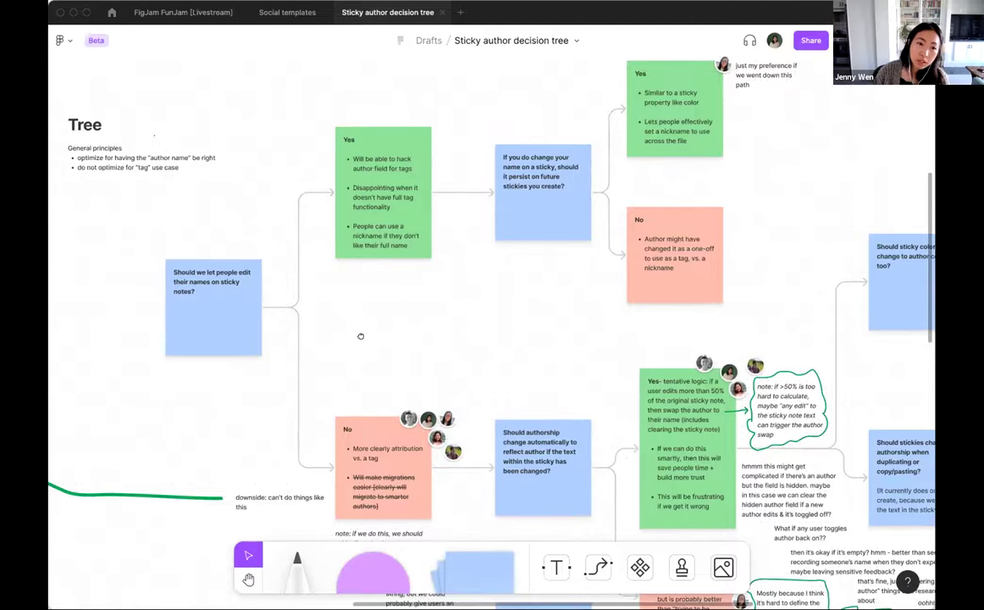
scroll(339, 356, "right", 3)
scroll(374, 442, "down", 3, "ctrl")
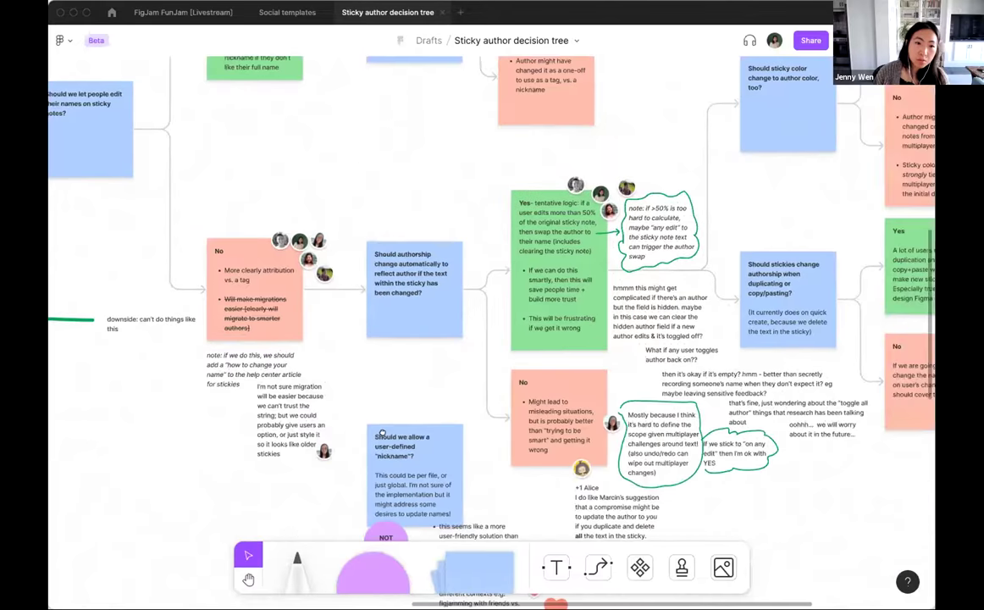
scroll(570, 389, "up", 3, "ctrl")
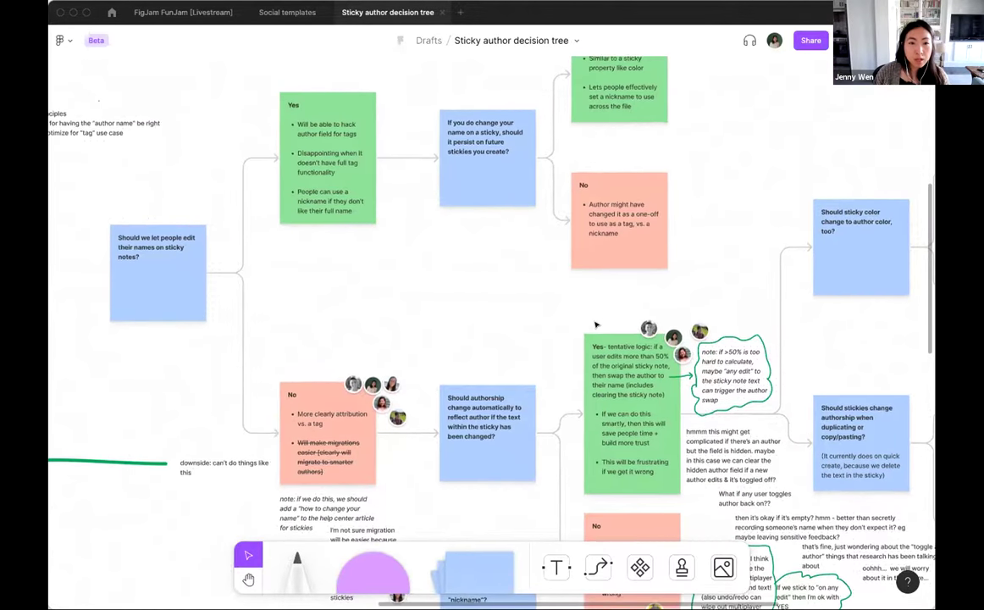
scroll(508, 364, "down", 2, "ctrl")
scroll(457, 337, "down", 3, "ctrl")
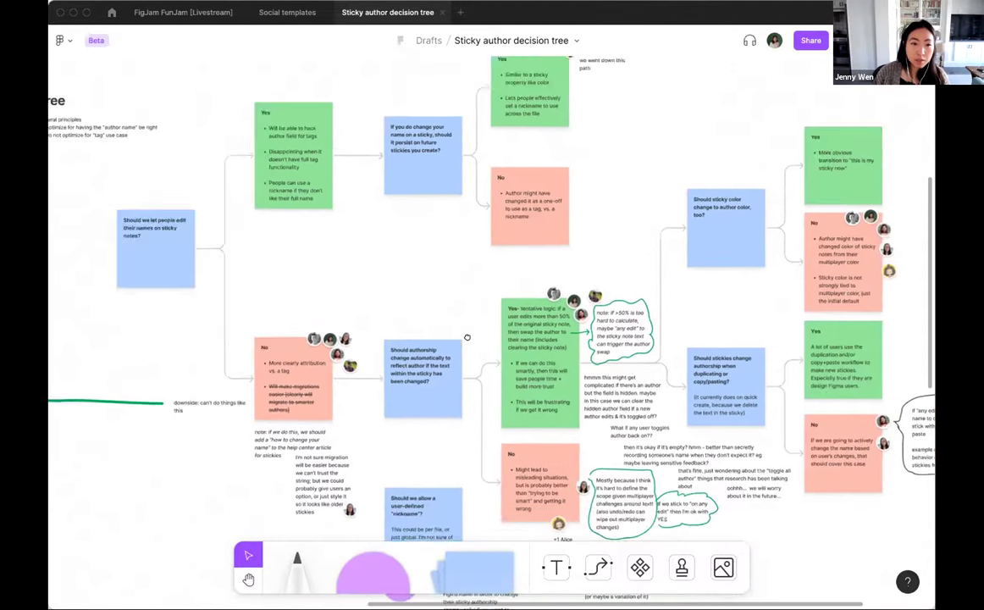
scroll(593, 356, "up", 3, "ctrl")
scroll(654, 363, "left", 3)
scroll(654, 363, "up", 1)
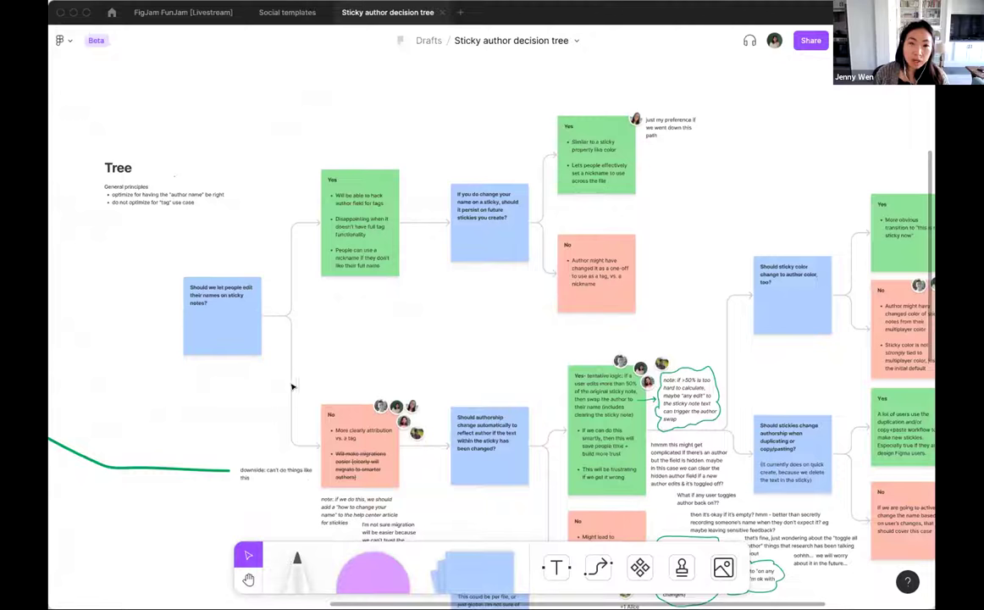
scroll(303, 373, "down", 1)
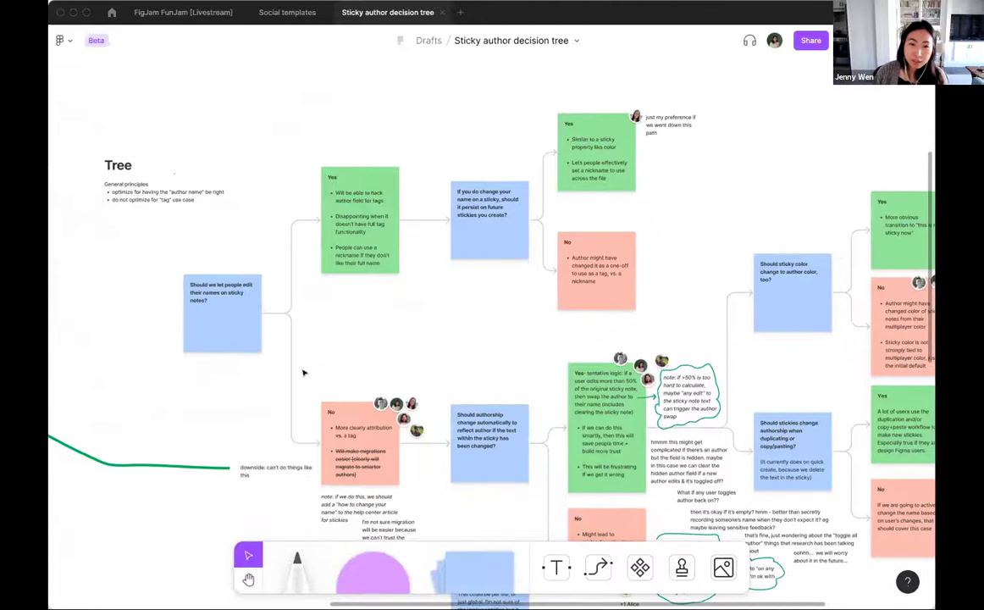
scroll(303, 372, "down", 3)
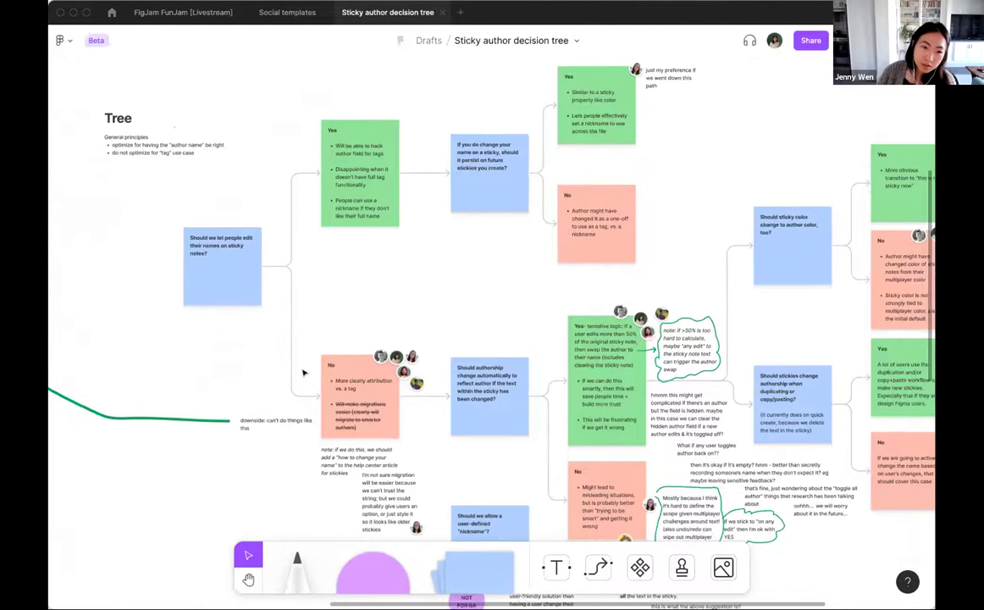
scroll(379, 379, "up", 10)
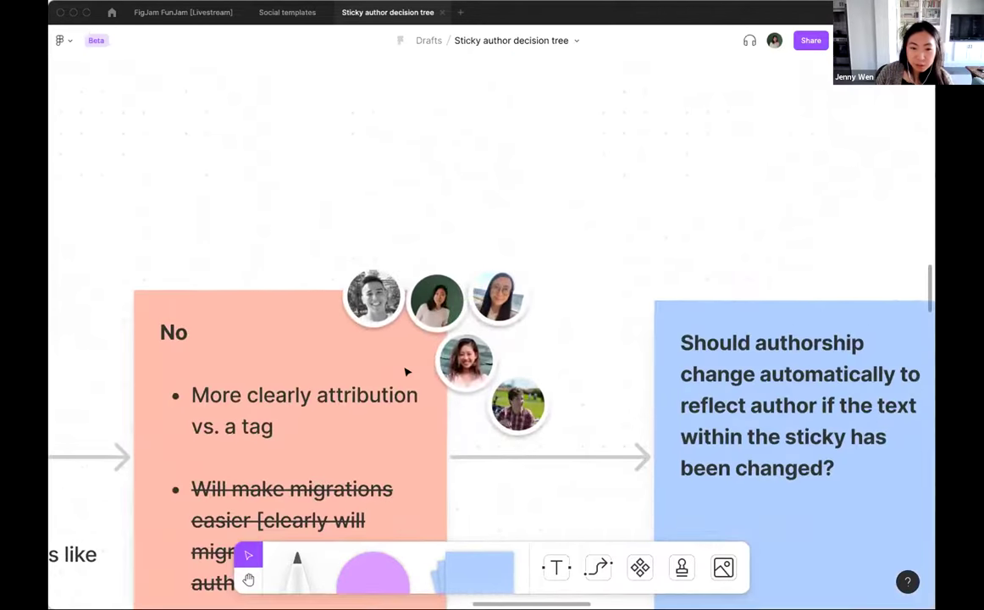
left_click(682, 567)
left_click(659, 506)
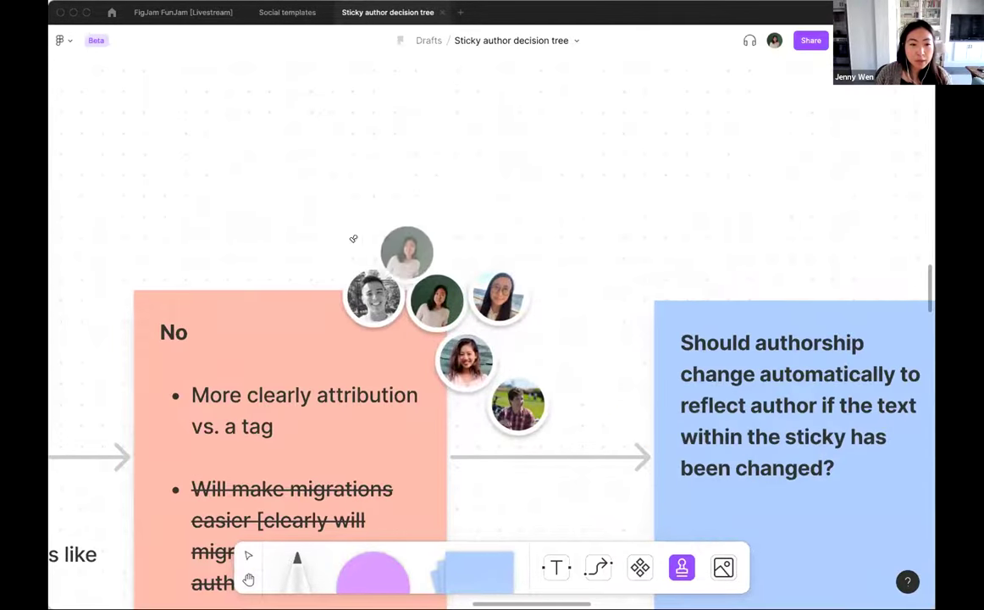
left_click(308, 237)
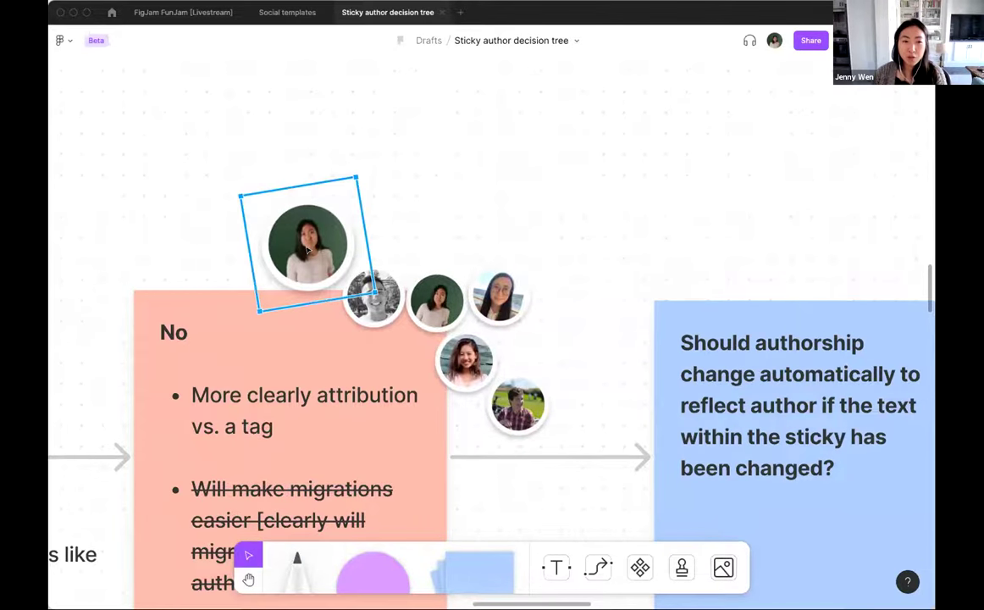
key("Delete")
scroll(310, 250, "down", 10)
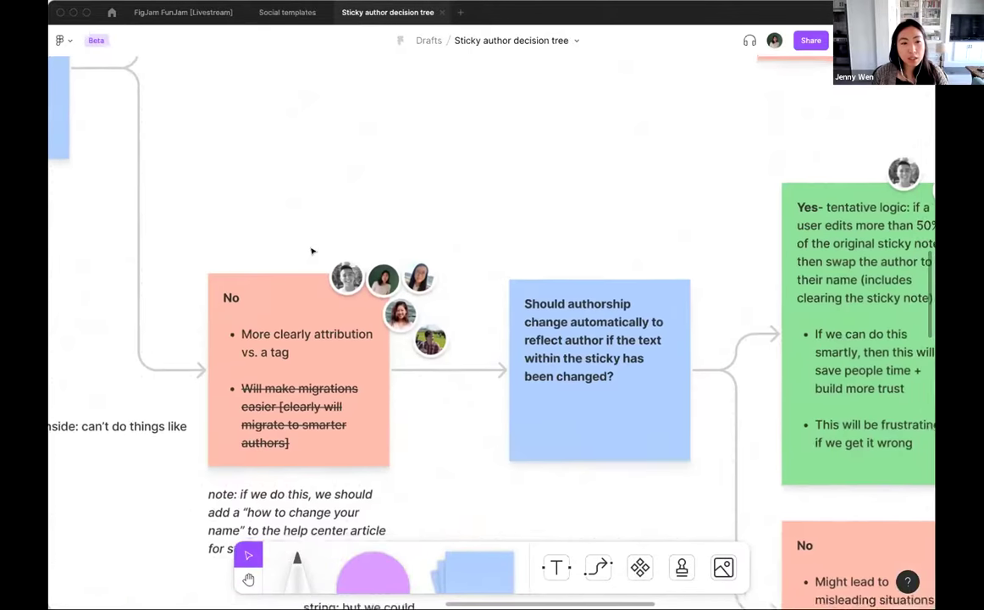
scroll(312, 251, "down", 10)
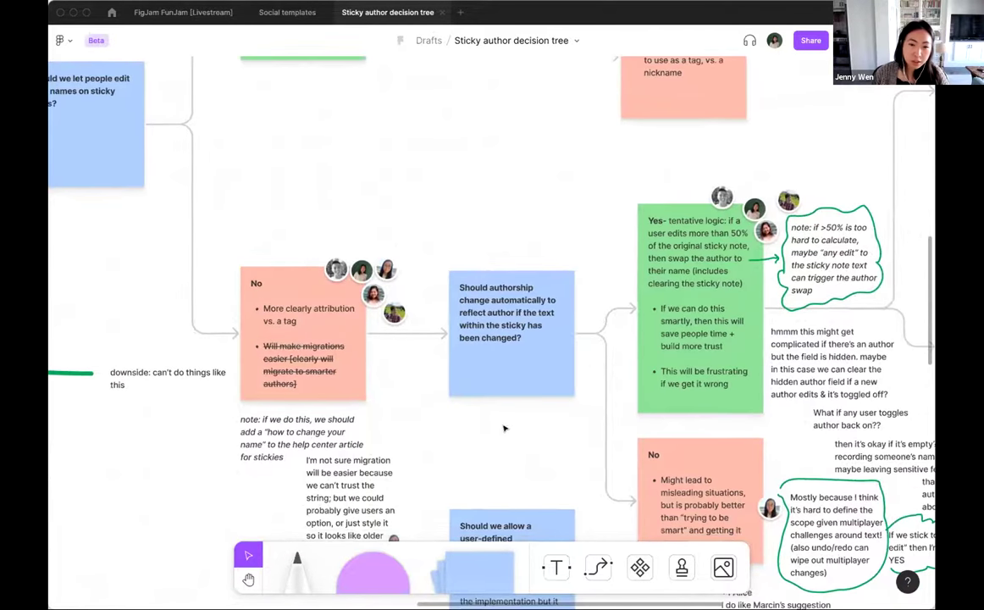
scroll(381, 420, "right", 15)
scroll(381, 420, "up", 3)
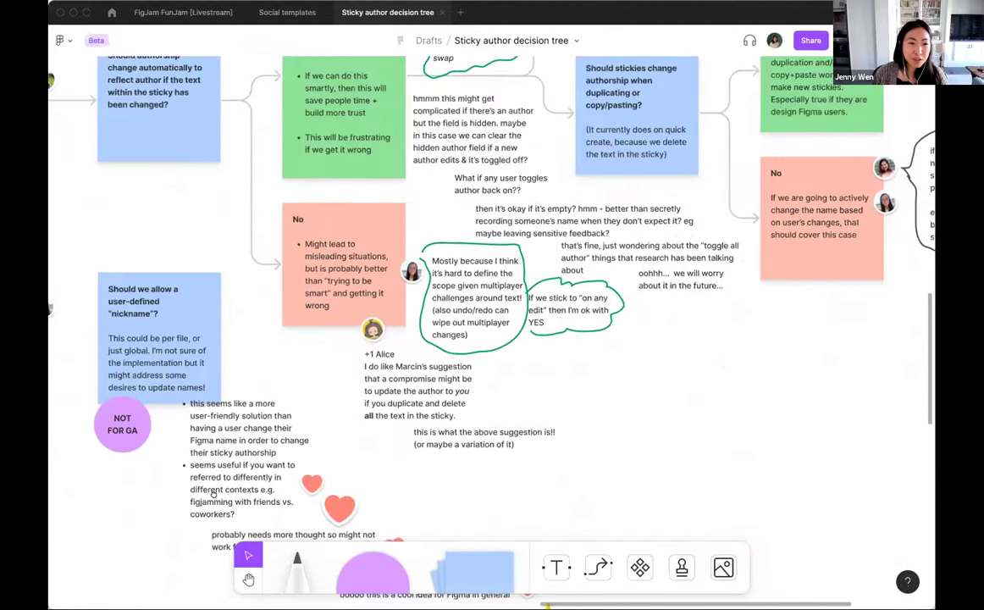
scroll(349, 215, "up", 2)
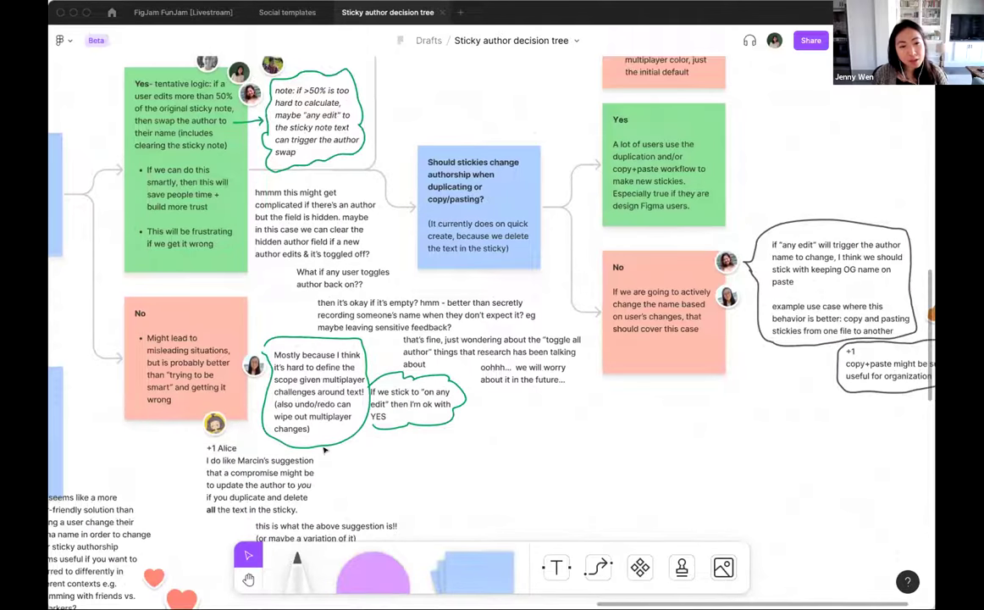
scroll(325, 455, "down", 8)
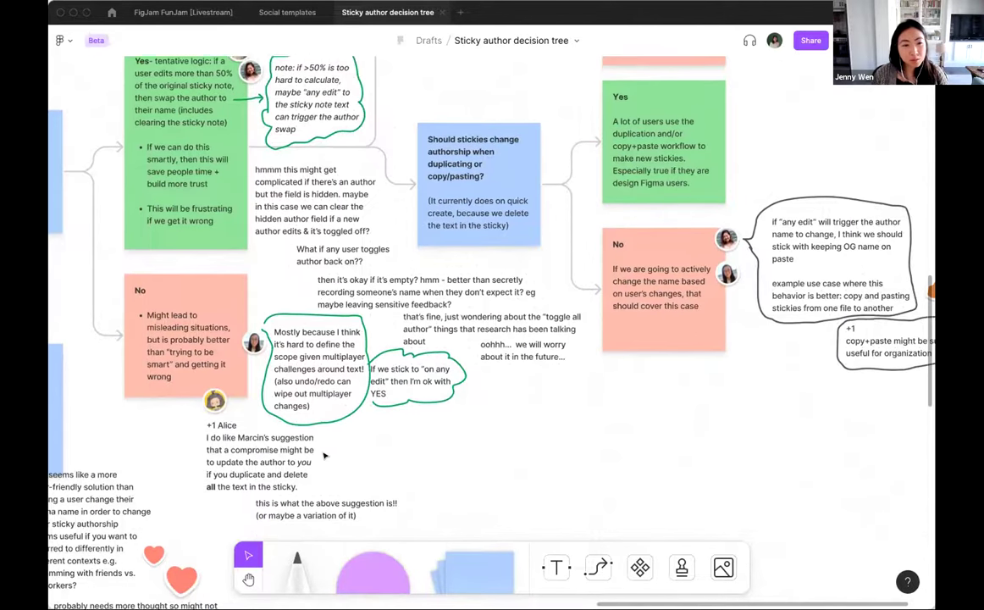
scroll(469, 273, "down", 8)
scroll(469, 273, "left", 10)
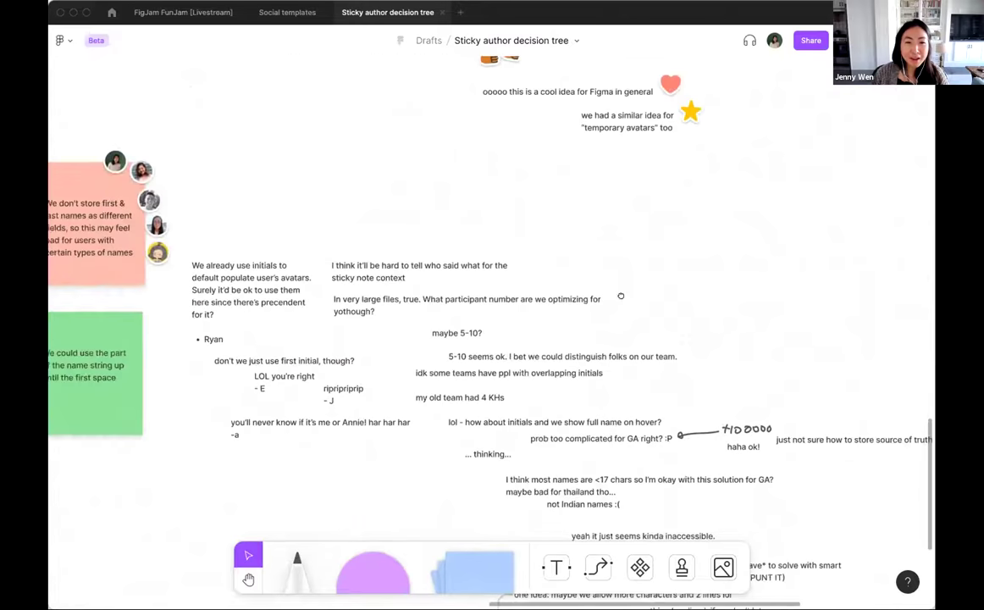
scroll(349, 264, "up", 1)
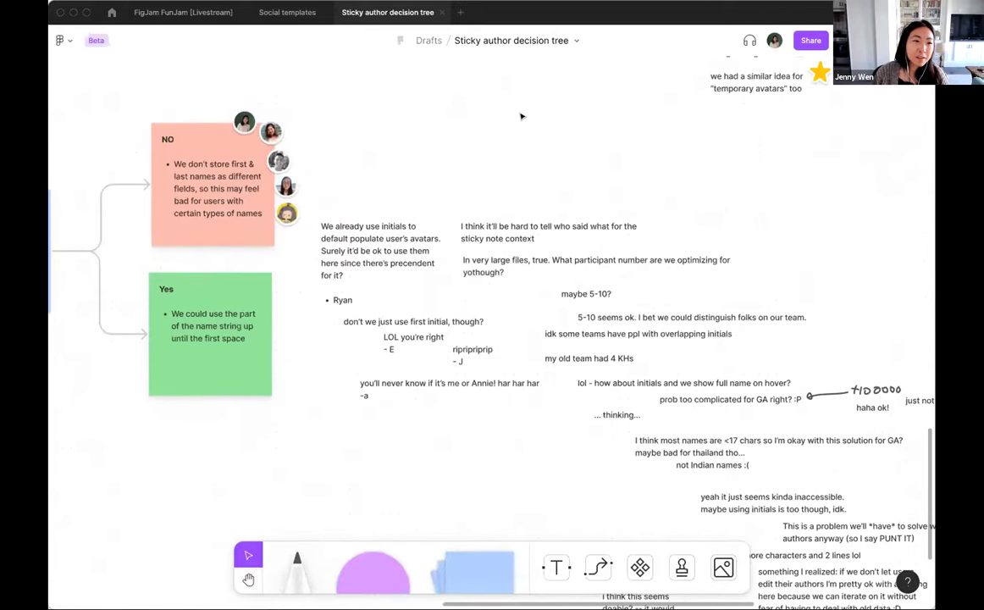
scroll(562, 201, "up", 2)
scroll(561, 201, "up", 12)
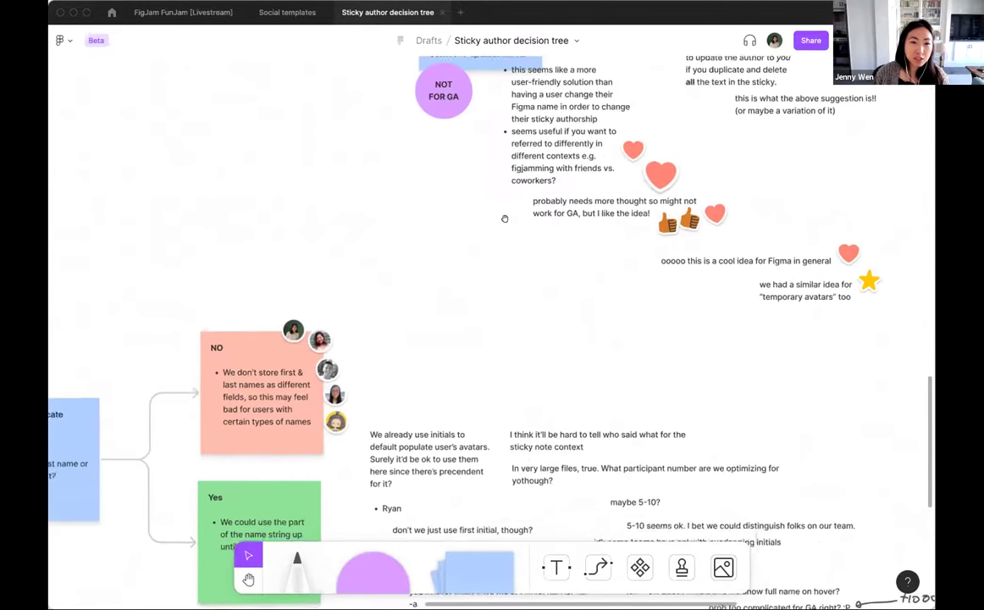
scroll(562, 201, "right", 5)
scroll(572, 448, "down", 10)
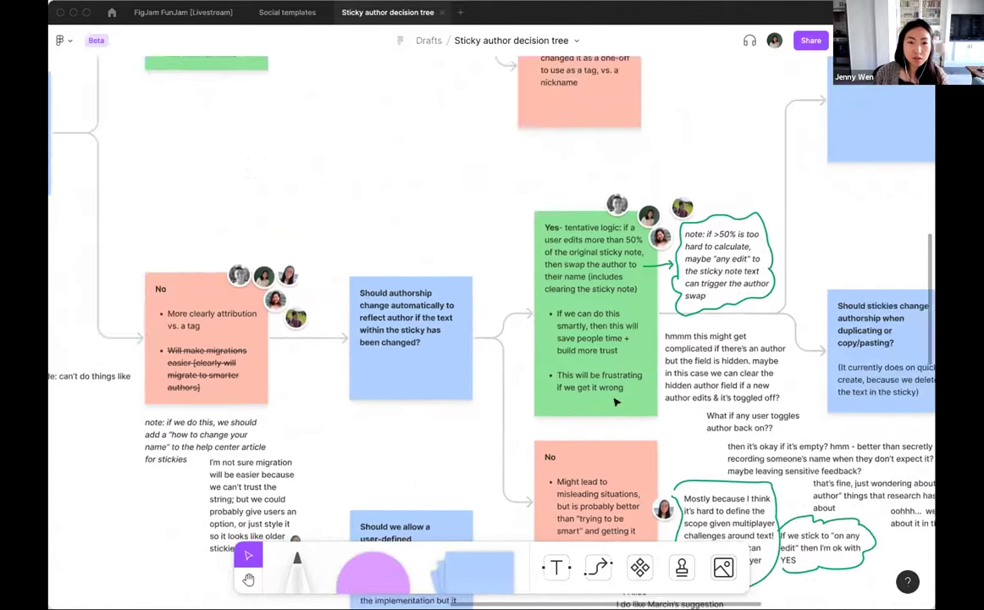
scroll(494, 292, "right", 4)
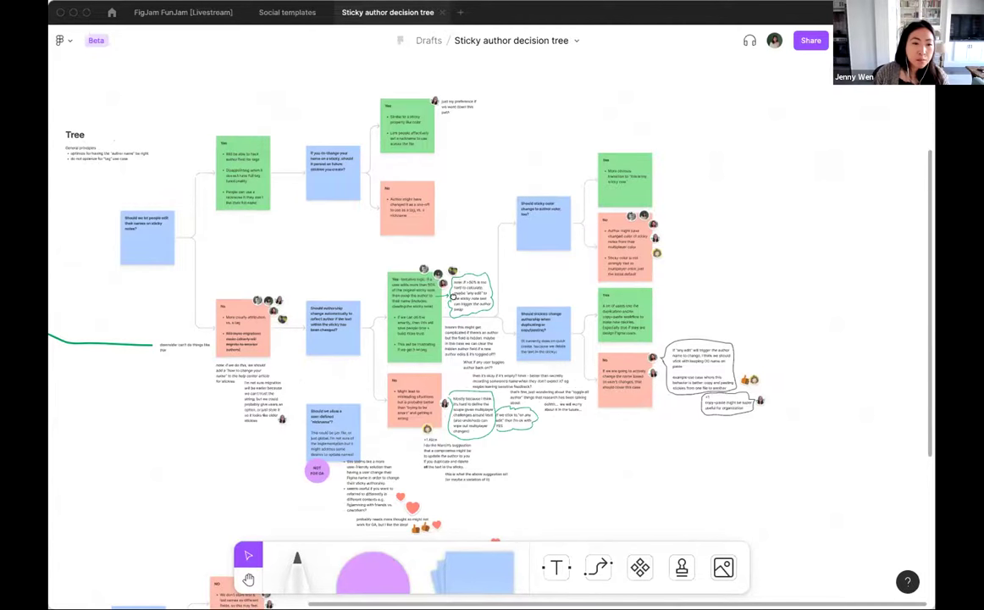
Pan the canvas until the Fig Jam High Five banner and Hello! introduction are in view.
scroll(338, 437, "down", 5)
scroll(338, 436, "left", 4)
scroll(489, 229, "down", 1)
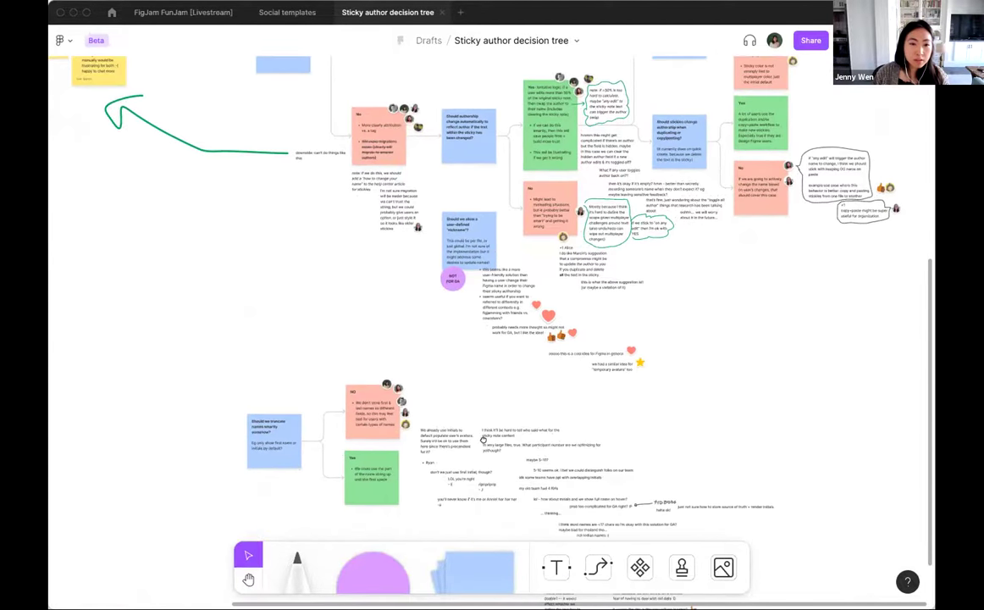
scroll(499, 262, "up", 5)
scroll(515, 310, "right", 1)
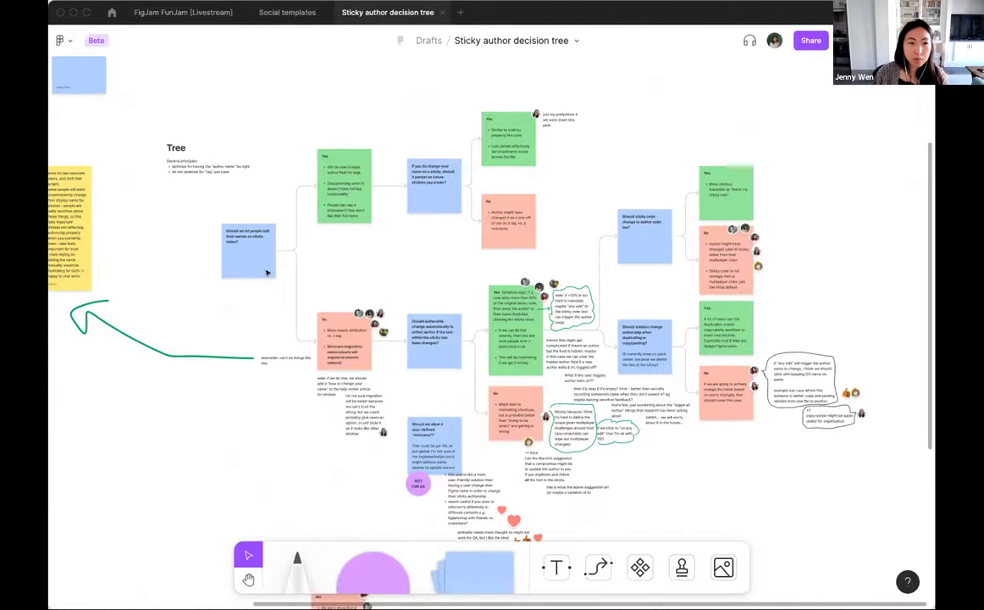
scroll(266, 270, "up", 1)
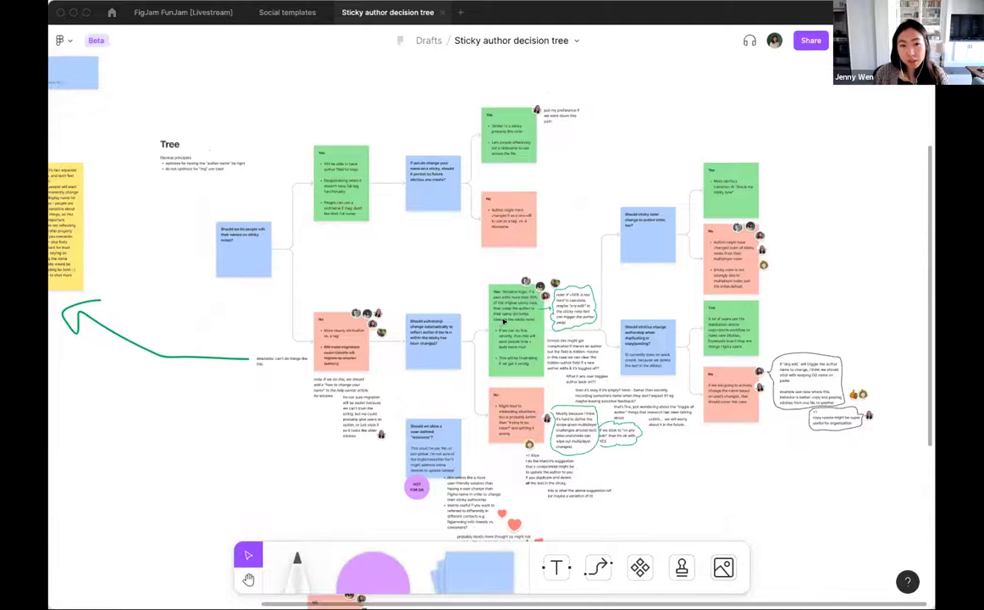
scroll(504, 321, "up", 2)
scroll(452, 336, "down", 2)
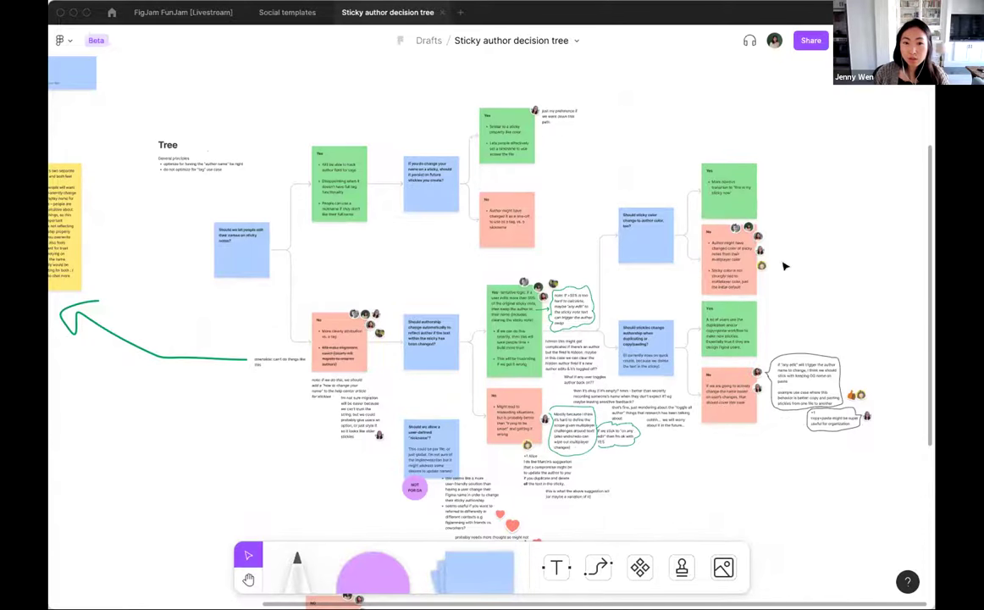
scroll(607, 351, "down", 2)
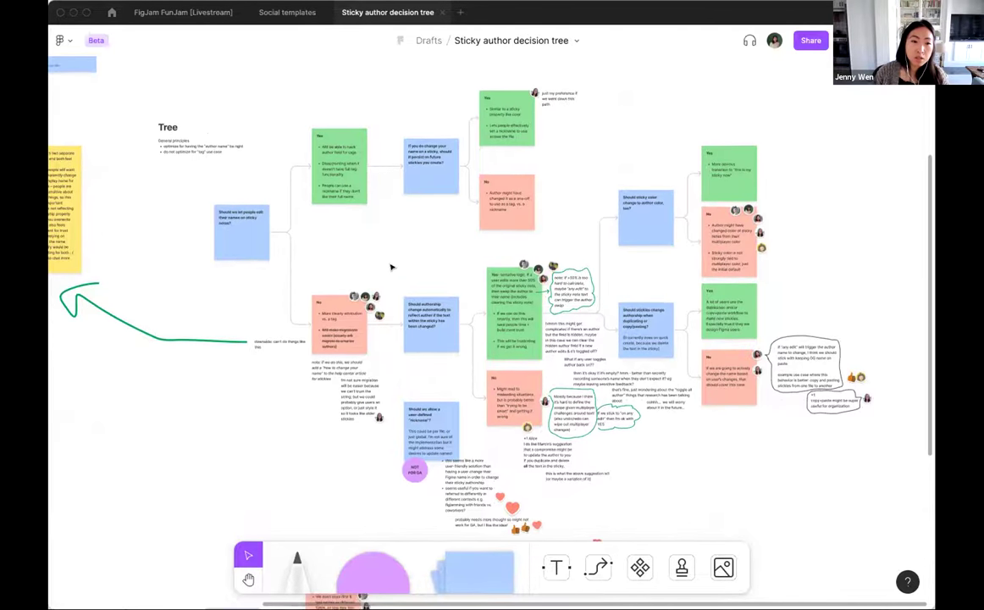
scroll(382, 251, "down", 5)
scroll(335, 239, "up", 8)
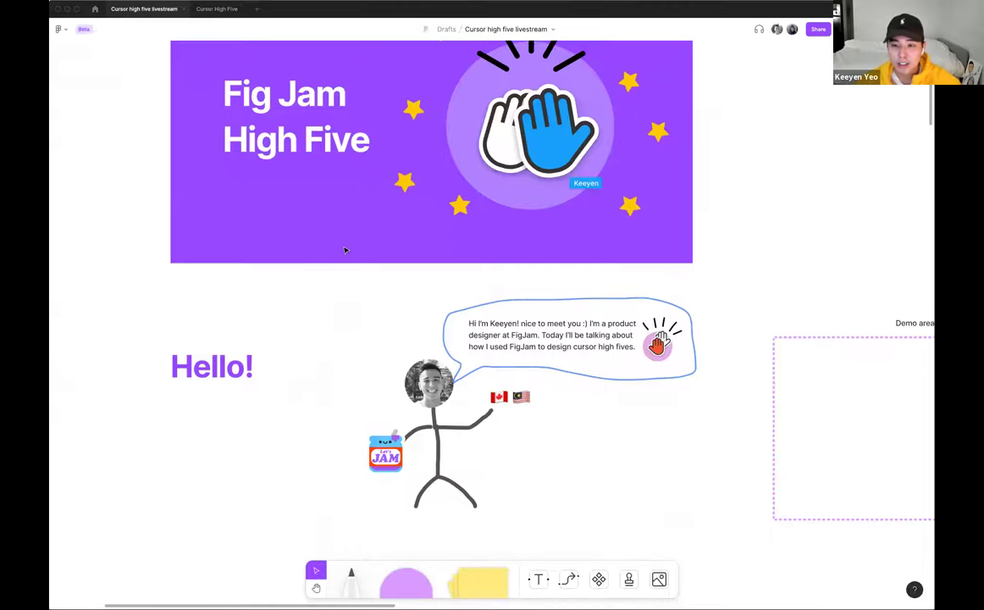
Zoom in on the Hello! section and pan right to centre the empty dashed Demo area frame.
scroll(342, 278, "down", 2)
scroll(342, 278, "down", 2)
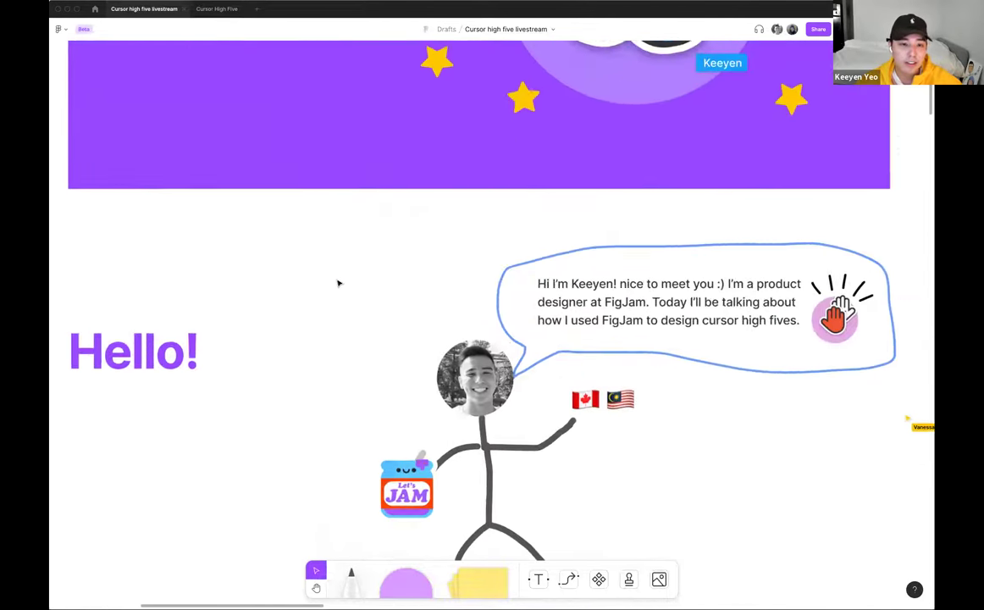
scroll(340, 280, "up", 5, "ctrl")
scroll(334, 287, "down", 2)
scroll(335, 286, "right", 2)
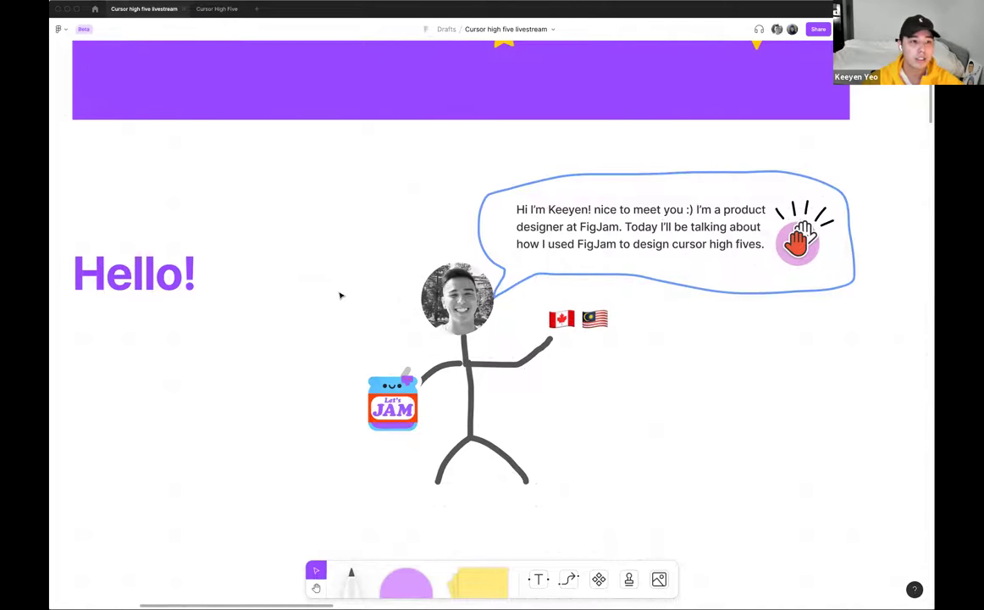
scroll(342, 292, "down", 2)
scroll(342, 292, "right", 2)
scroll(325, 333, "down", 1)
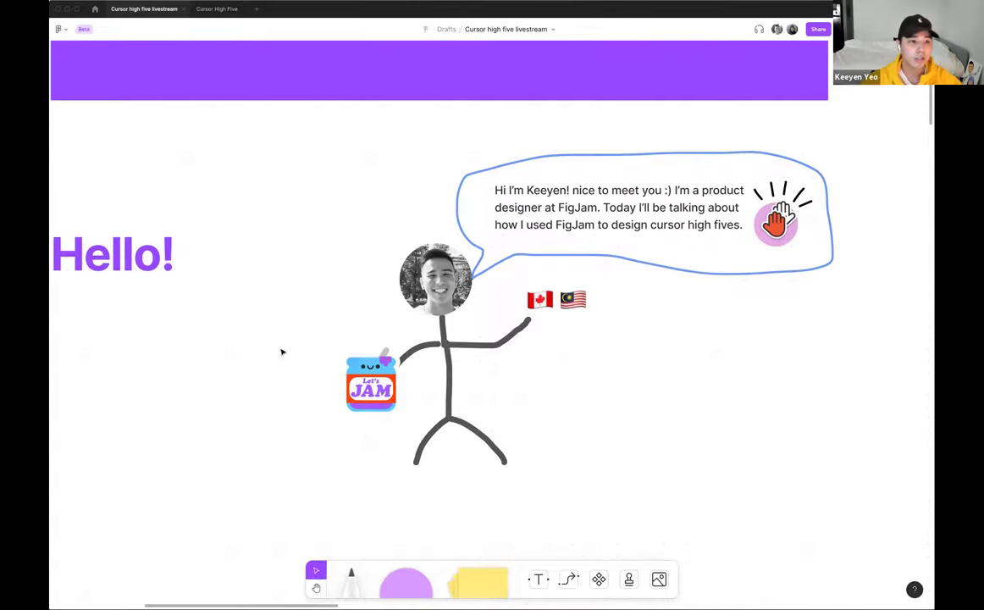
scroll(273, 353, "right", 1)
scroll(274, 353, "down", 1)
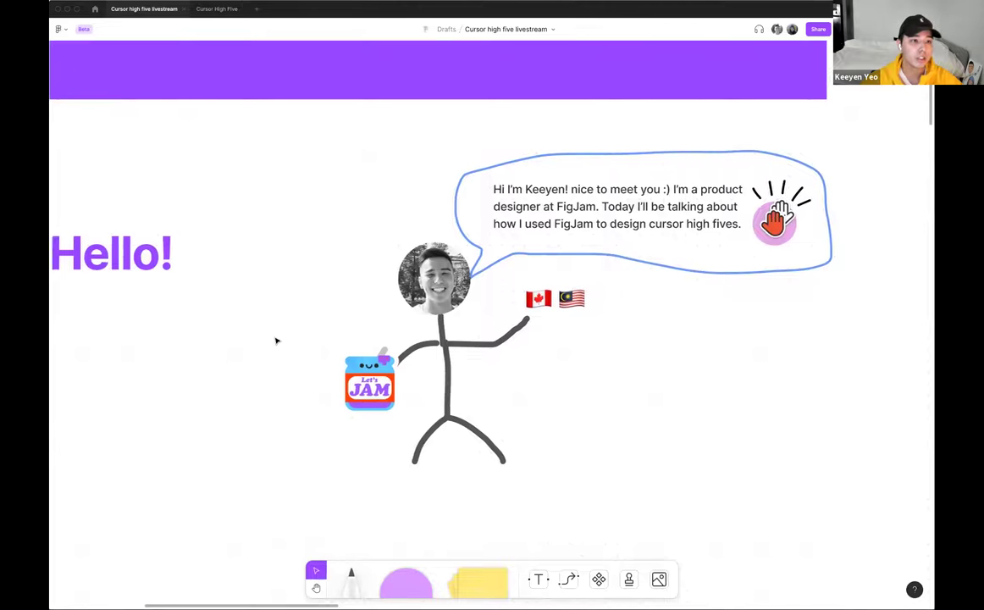
scroll(274, 341, "right", 2)
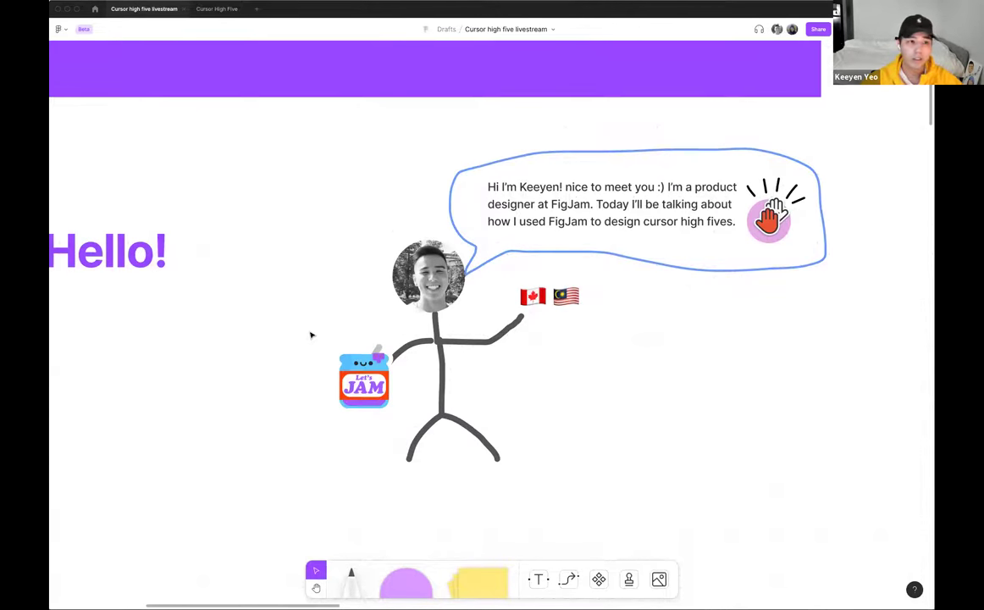
scroll(329, 317, "right", 10)
scroll(330, 316, "right", 8)
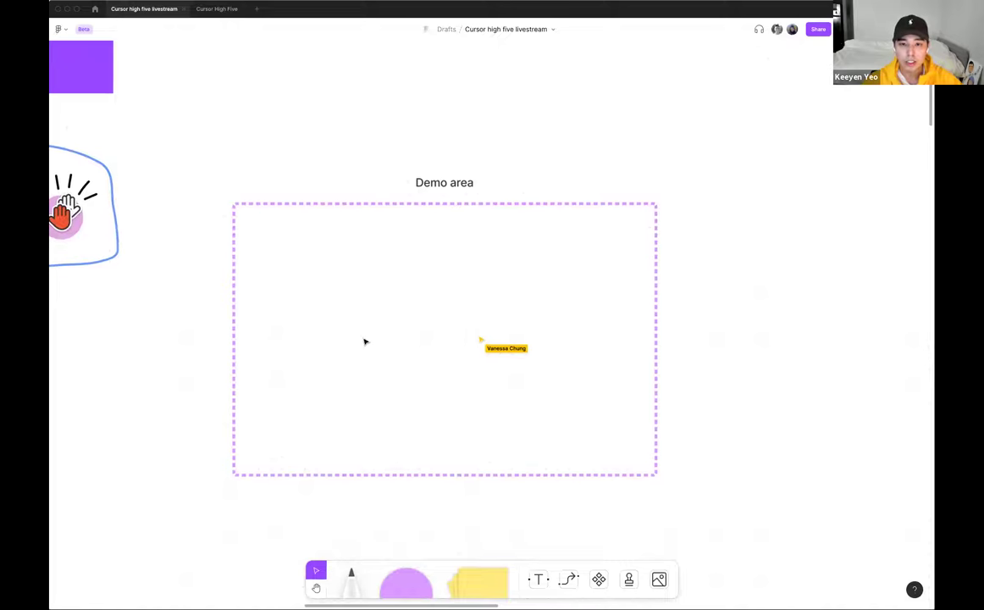
scroll(360, 339, "right", 1)
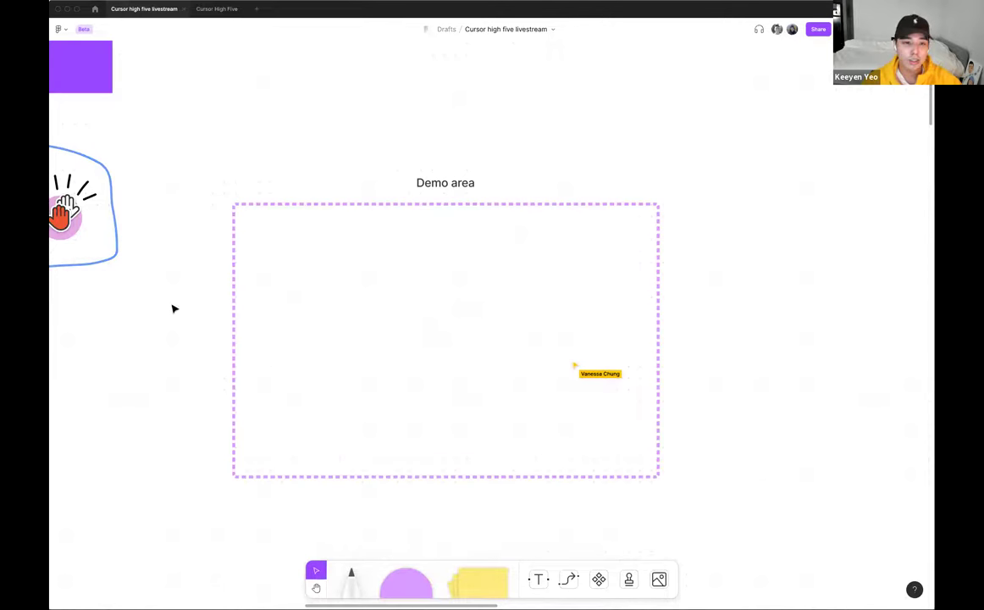
Pan from the high-five tweet collection to the 'Building an explicit way for people to interact' statement.
scroll(175, 310, "down", 2, "ctrl")
scroll(175, 310, "left", 10)
scroll(177, 310, "down", 10)
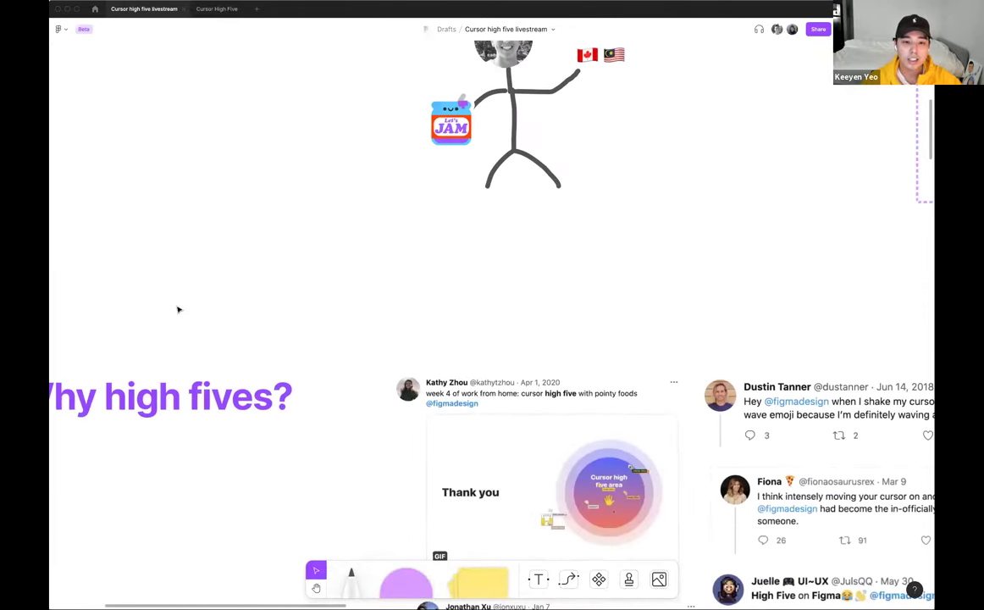
scroll(178, 310, "down", 6)
scroll(178, 309, "left", 3)
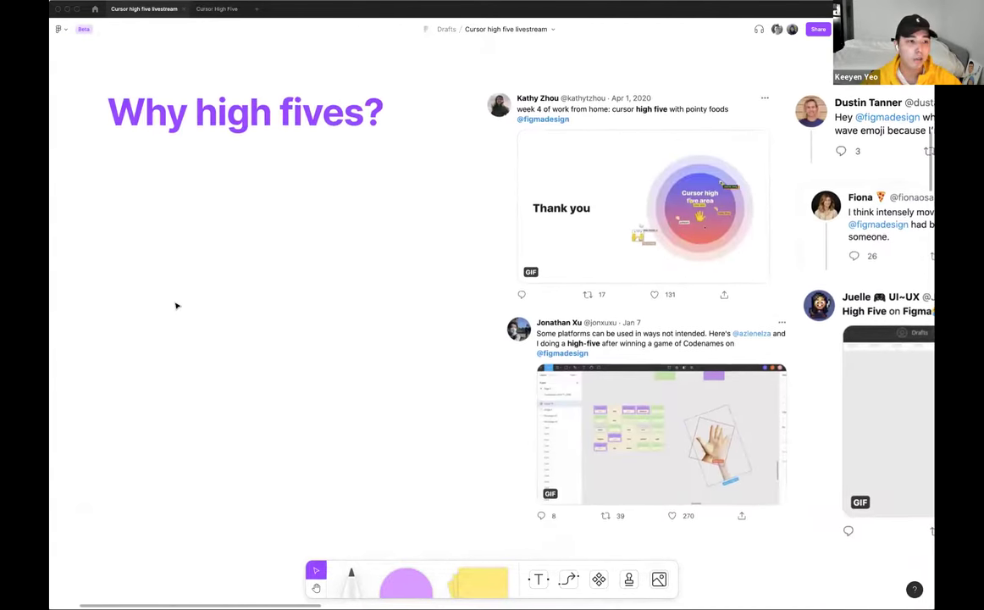
scroll(158, 317, "down", 1)
scroll(158, 318, "right", 1)
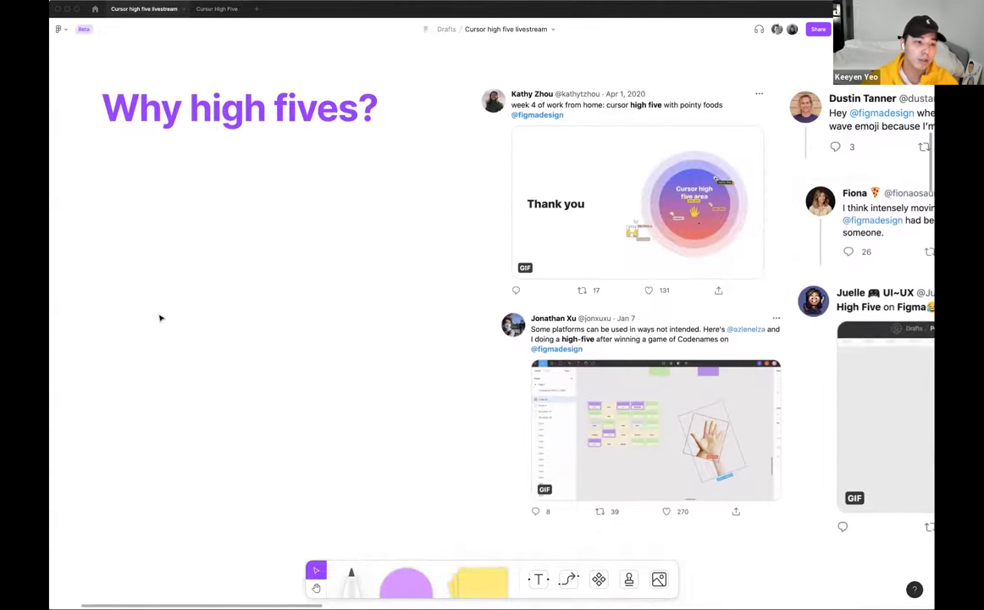
scroll(159, 318, "right", 1)
scroll(159, 317, "down", 1)
scroll(160, 318, "right", 1)
scroll(161, 318, "down", 1)
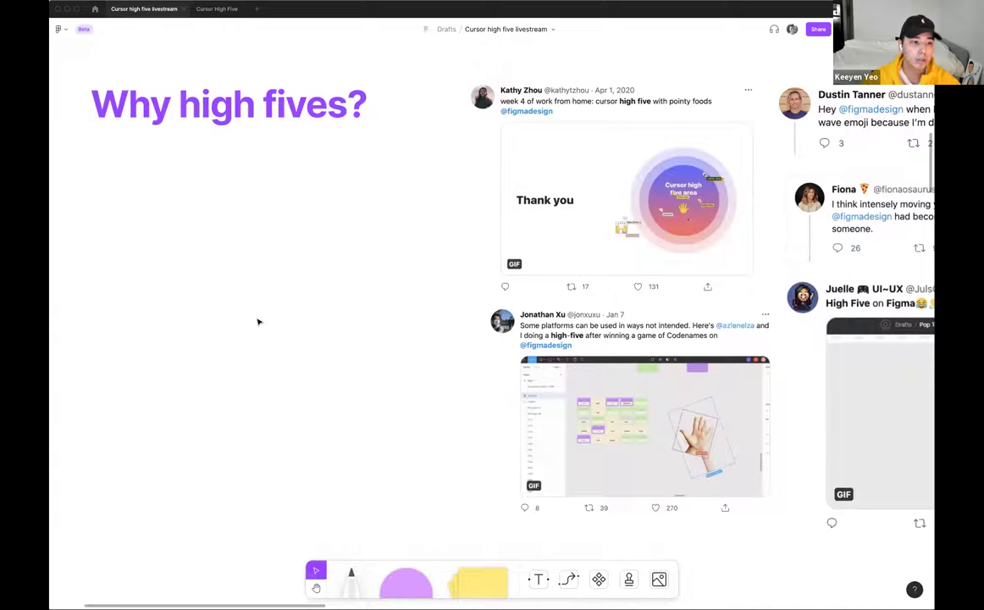
scroll(258, 322, "right", 10)
scroll(258, 321, "down", 2)
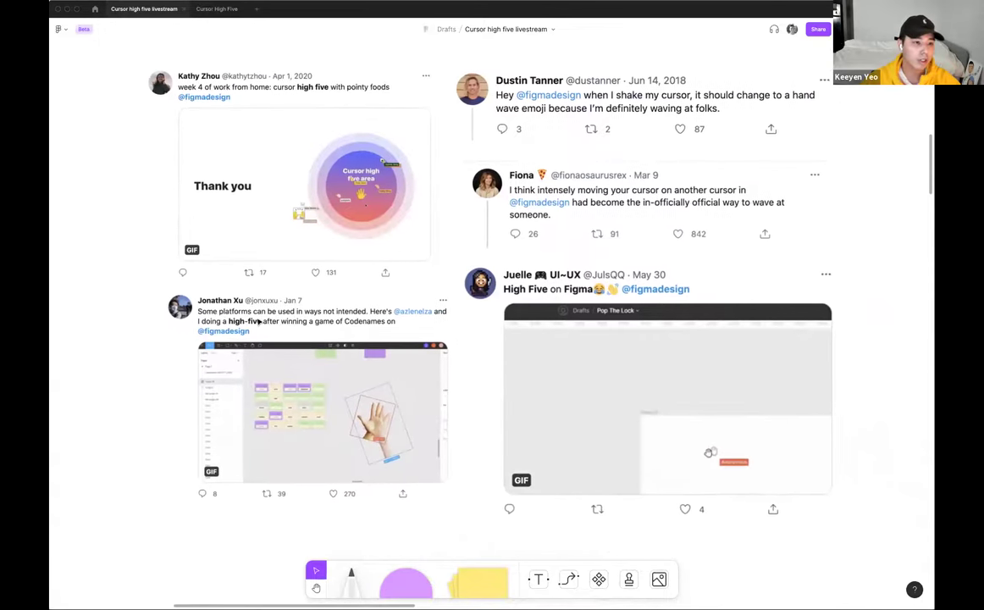
scroll(258, 322, "right", 1)
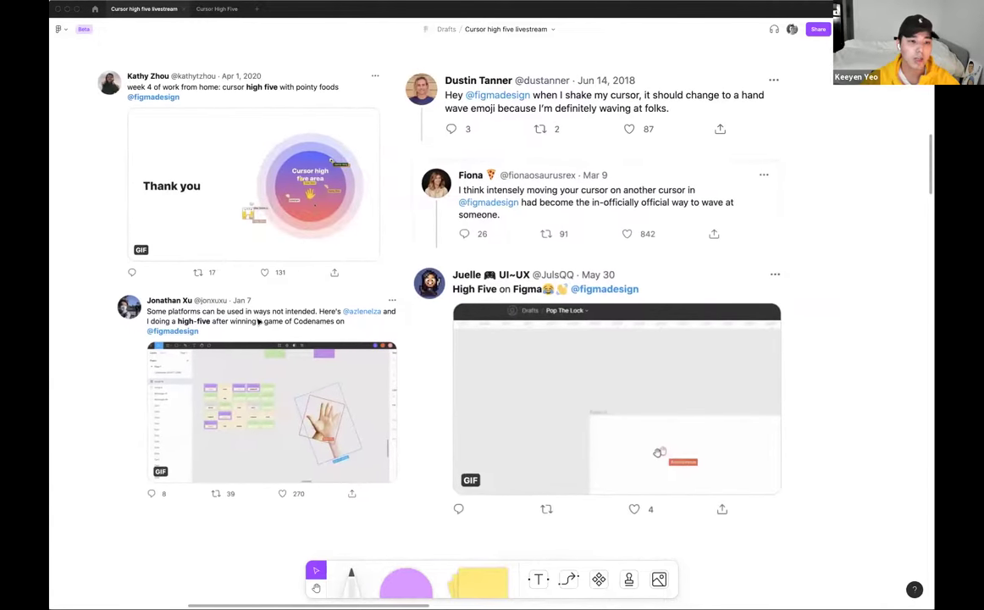
scroll(258, 322, "right", 1)
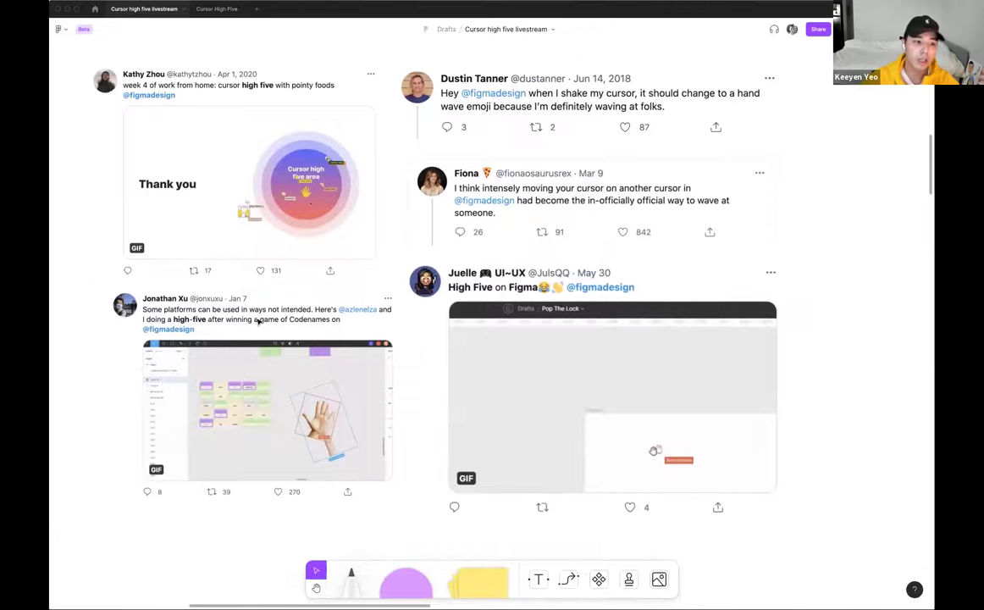
Zoom out so the tweets and the collaboration statement show side by side.
scroll(258, 321, "up", 2)
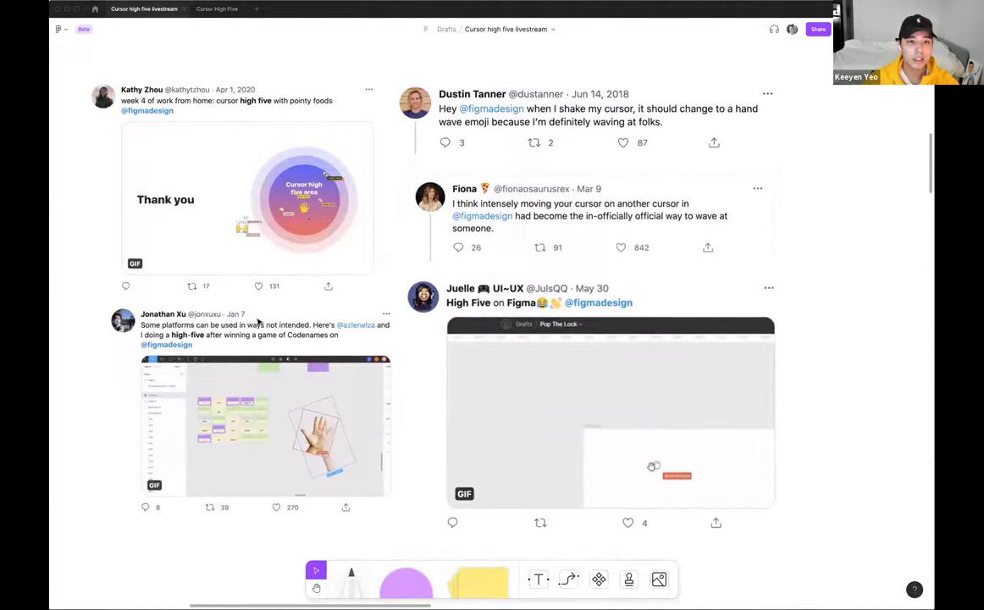
scroll(245, 331, "down", 2)
scroll(246, 330, "left", 1)
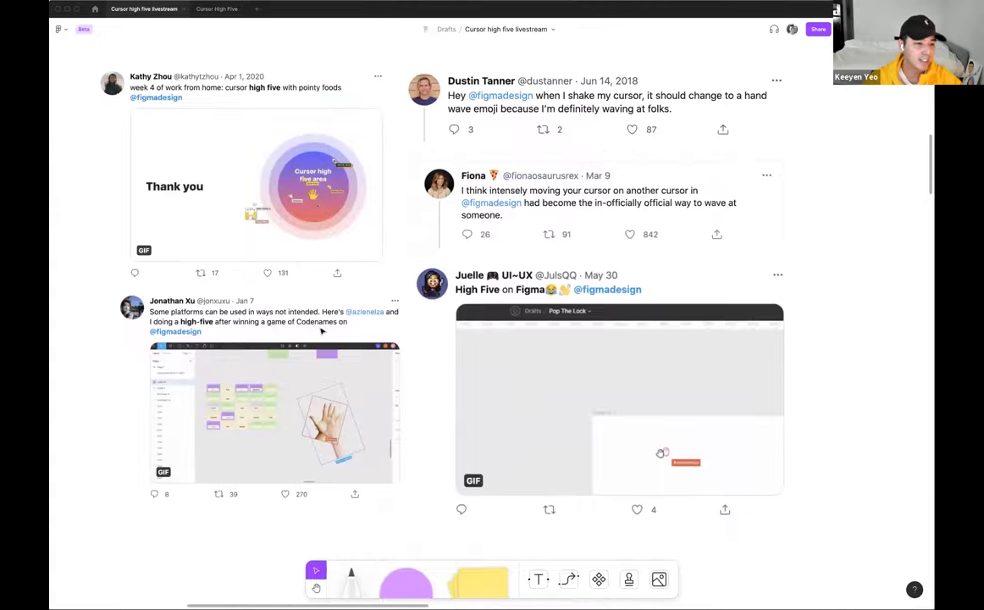
scroll(322, 331, "right", 8)
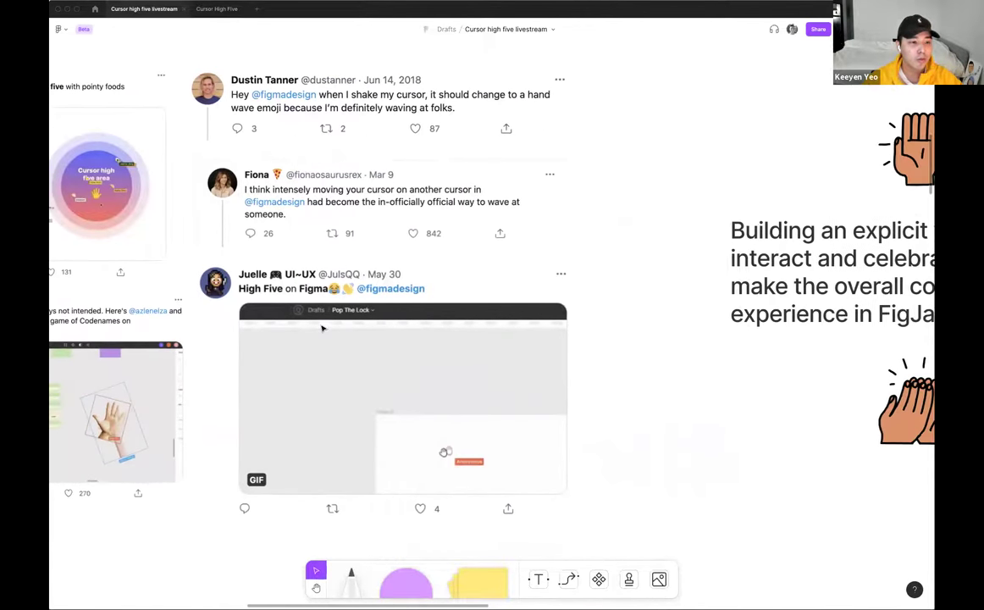
scroll(321, 327, "right", 10)
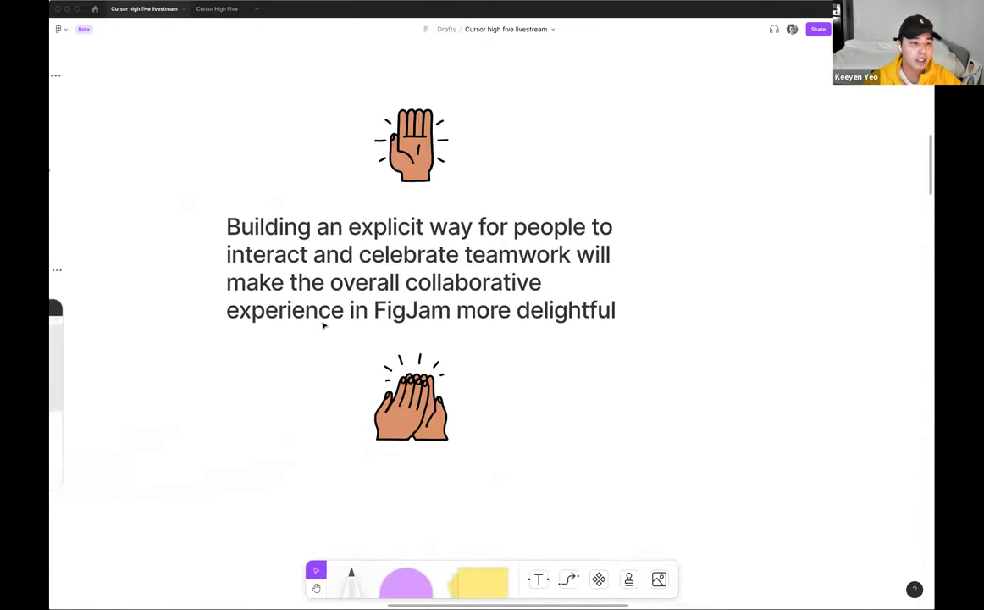
scroll(323, 325, "left", 2)
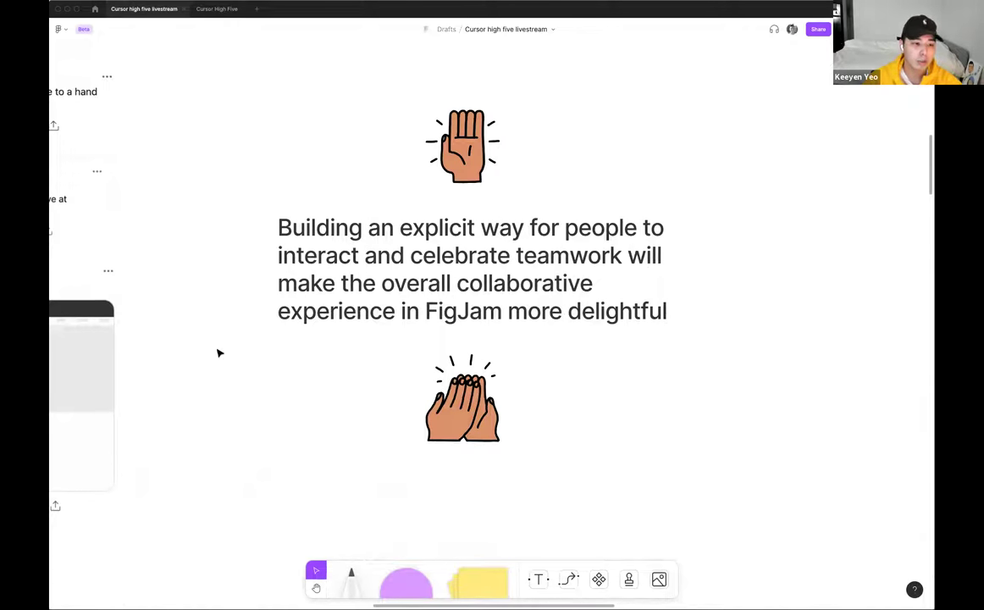
scroll(224, 370, "down", 1)
scroll(279, 382, "up", 1)
scroll(280, 382, "up", 2)
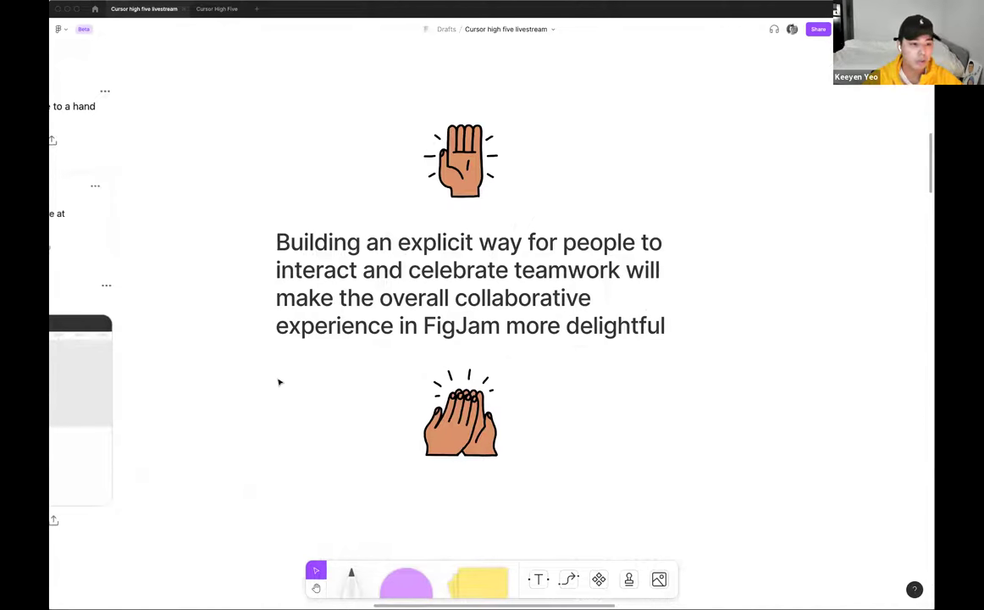
scroll(280, 382, "down", 3)
Bring the 'Early mental model sketches' quote and cat sticker into view.
scroll(279, 382, "right", 10)
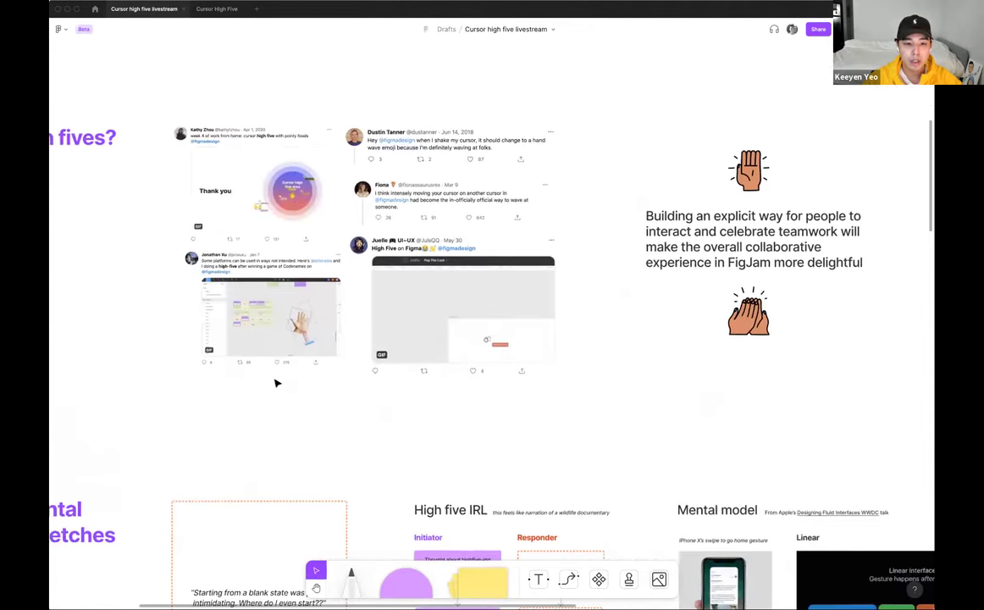
scroll(271, 381, "up", 3)
scroll(236, 378, "up", 5)
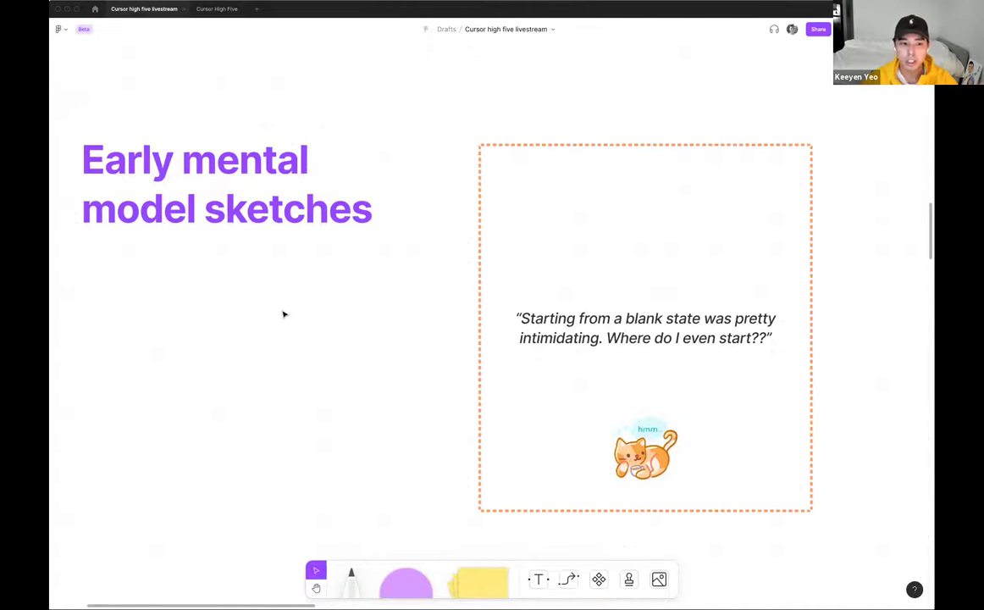
Scroll right past the High five IRL flowchart to the iPhone X gesture image and Linear slide.
scroll(283, 314, "right", 10)
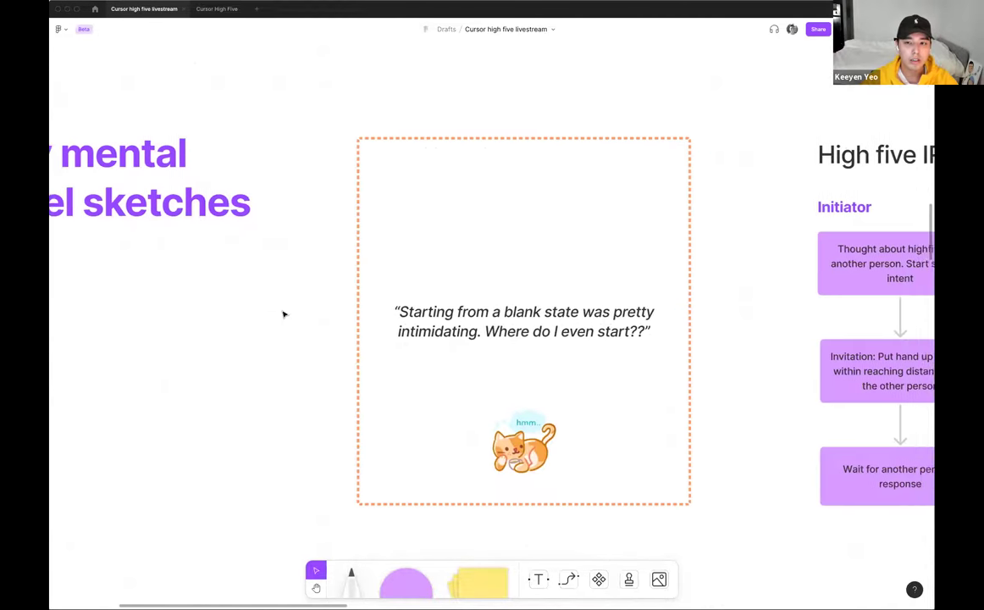
scroll(284, 314, "right", 5)
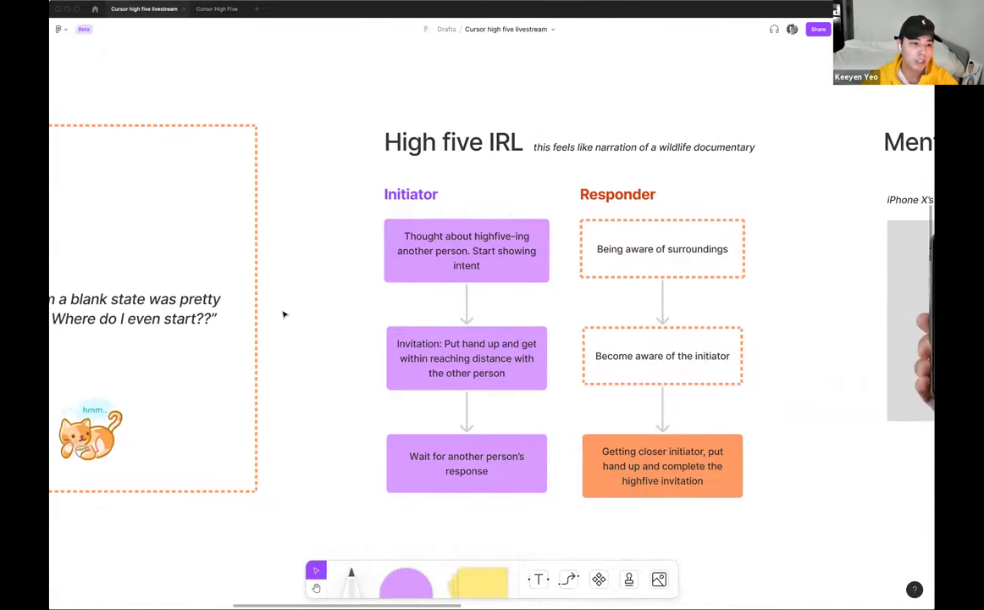
scroll(284, 314, "up", 5)
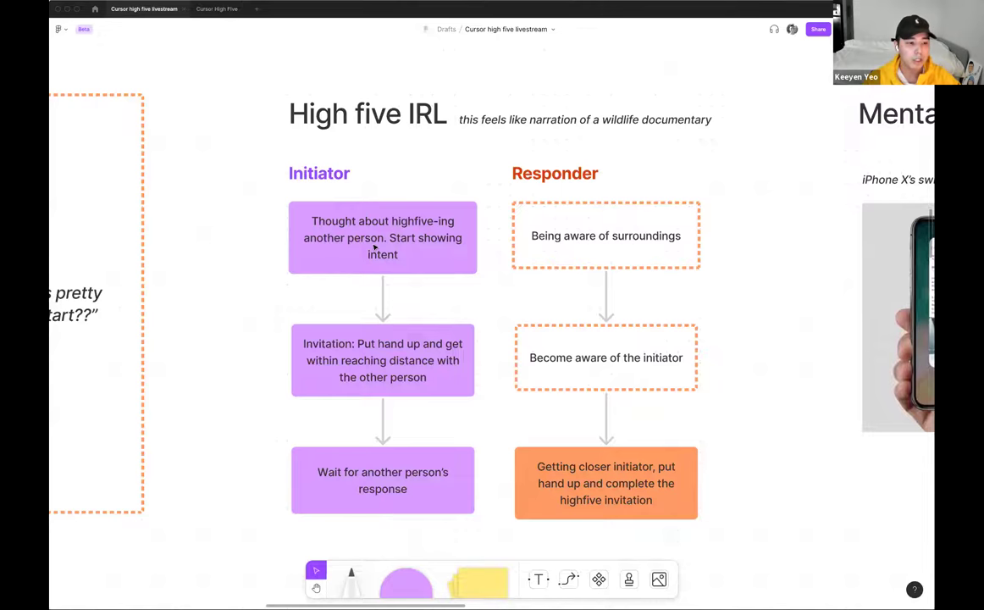
scroll(379, 246, "right", 5)
scroll(379, 245, "right", 5)
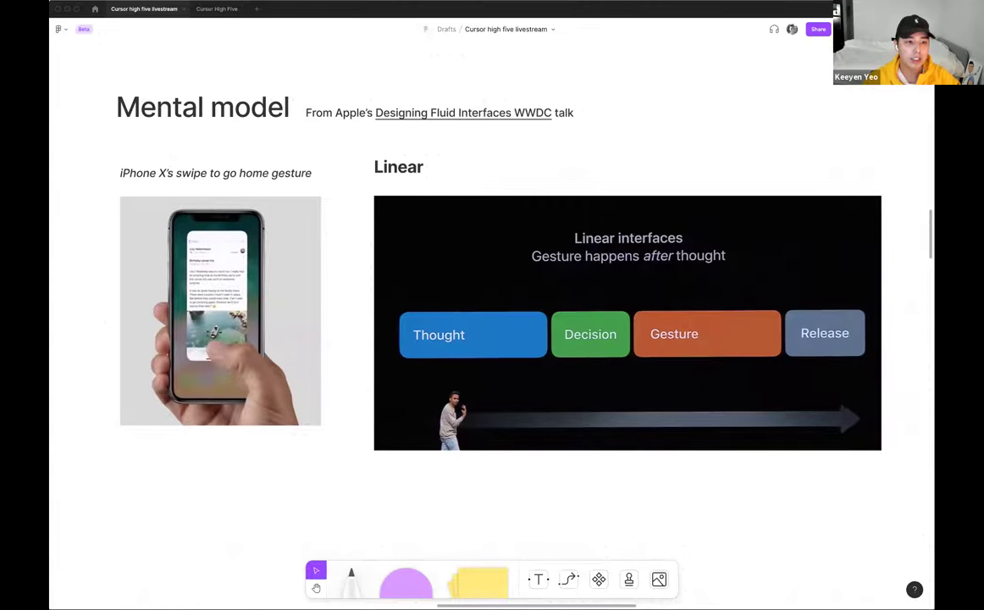
Nudge the view right so the Parallel Thought and Gesture cards appear beside the Linear slide.
scroll(356, 314, "right", 1)
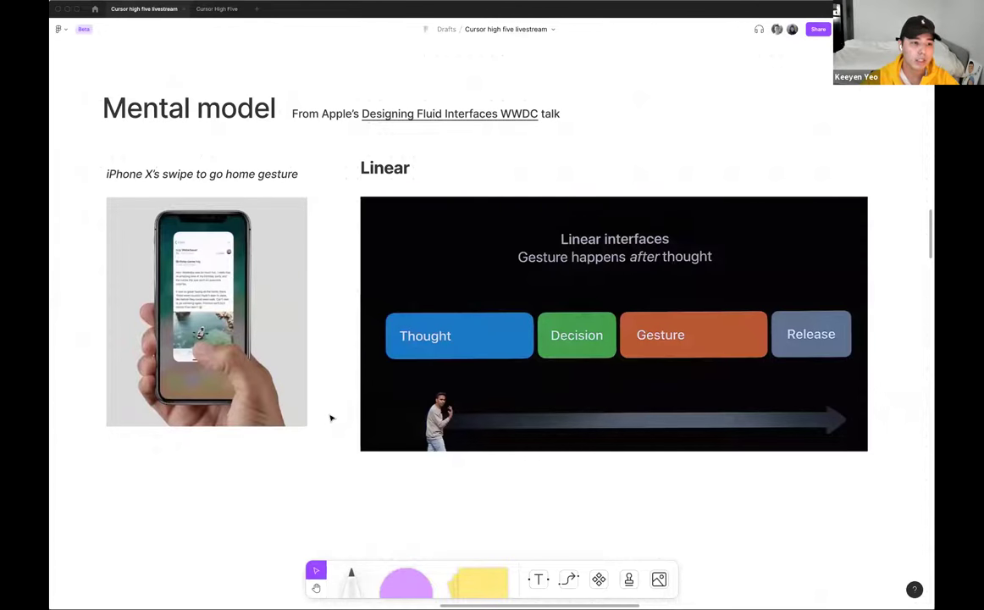
scroll(330, 417, "right", 4)
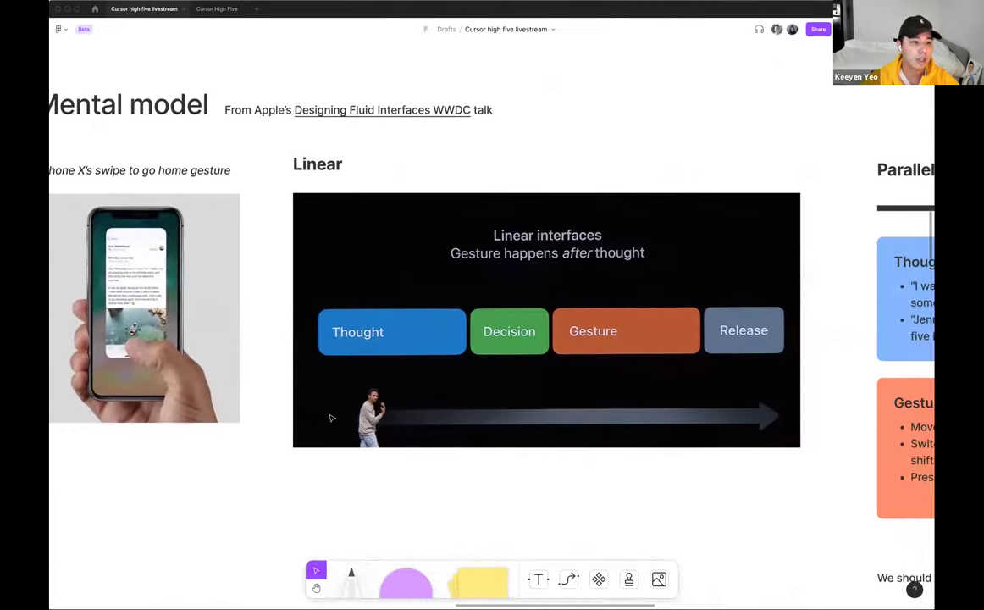
scroll(332, 418, "right", 3)
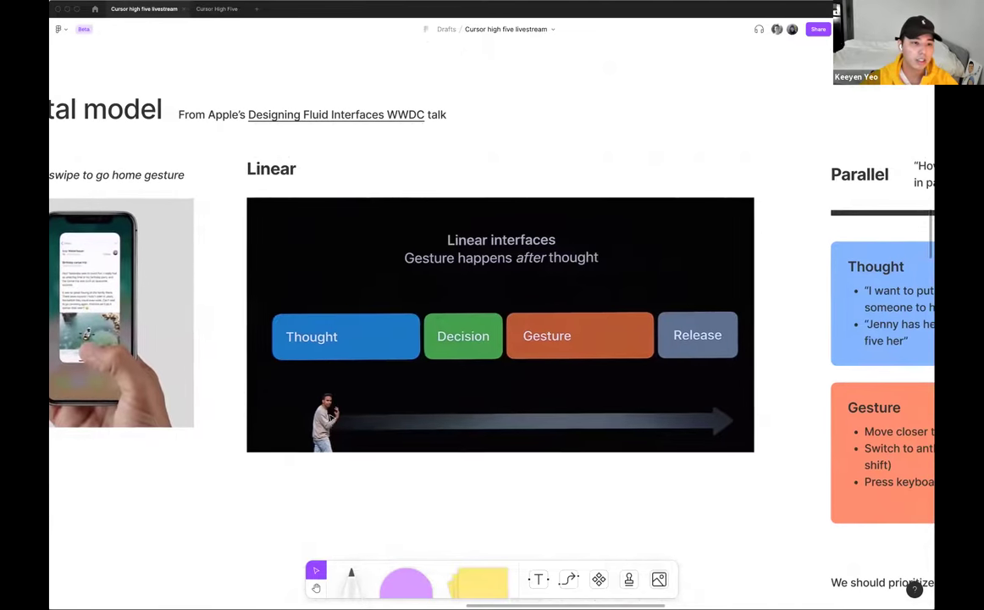
scroll(332, 417, "down", 1)
scroll(332, 418, "up", 1)
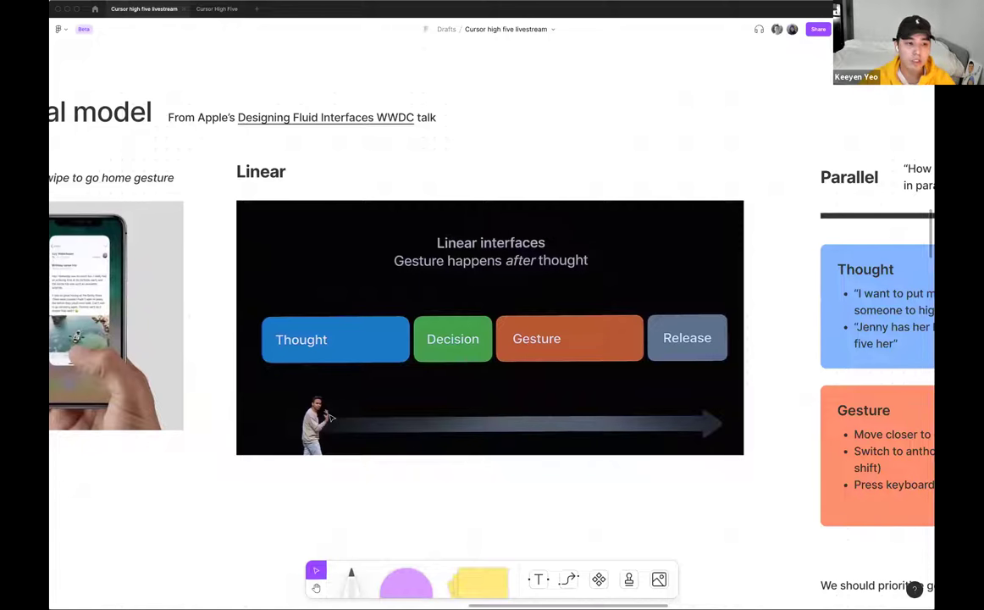
Centre the Thought, Decision, Gesture and Execute action cards of the Parallel section.
scroll(330, 417, "right", 5)
scroll(330, 417, "right", 12)
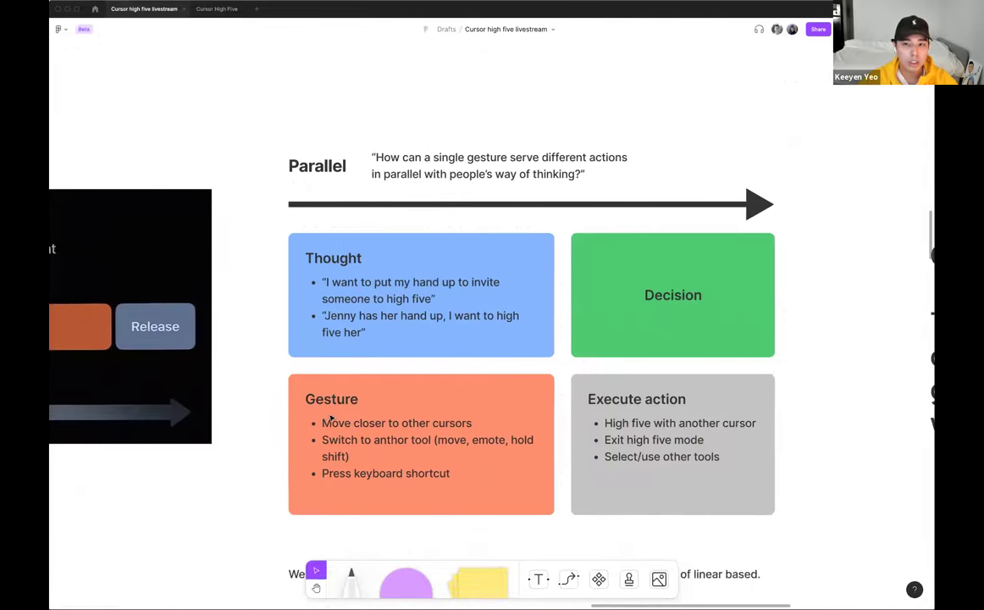
scroll(331, 417, "down", 1)
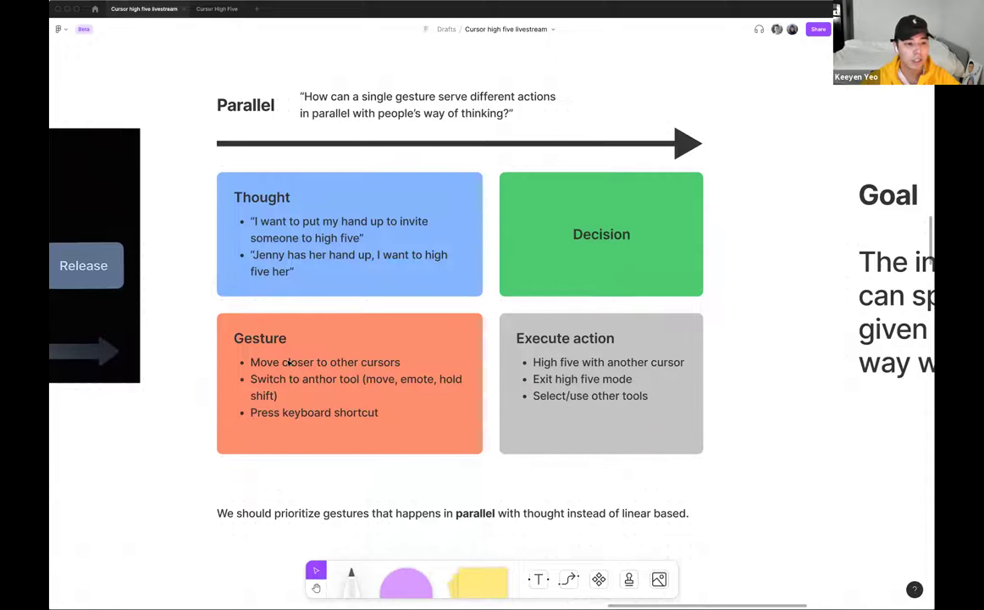
scroll(127, 356, "right", 1)
scroll(127, 355, "down", 1)
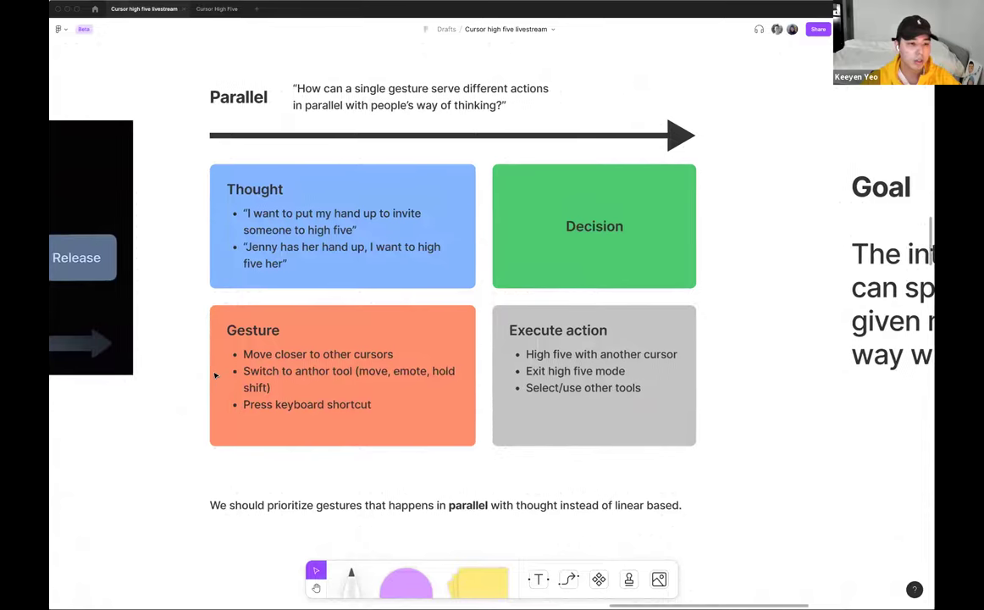
scroll(216, 318, "up", 1)
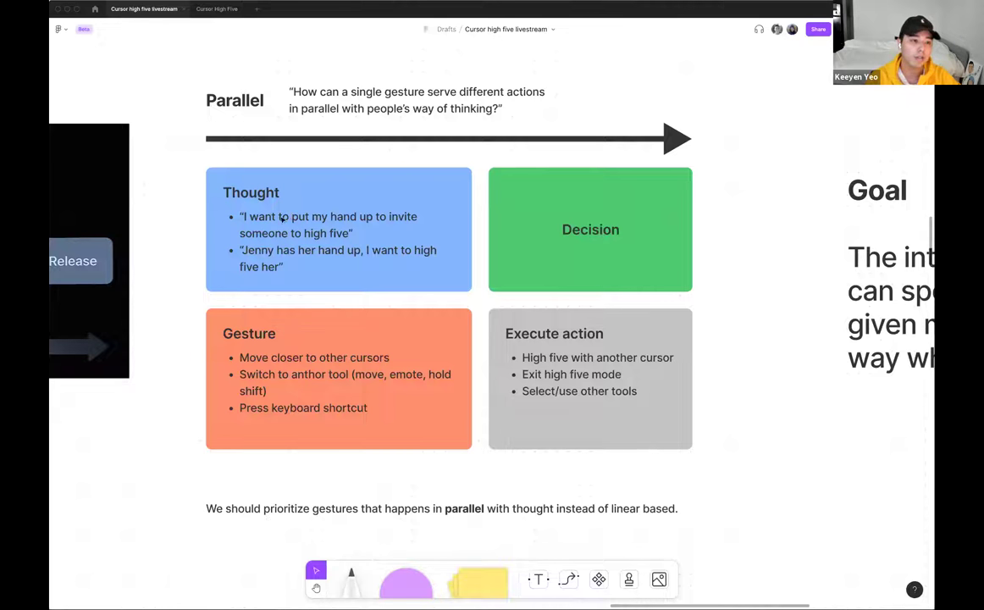
Add the bullet 'I just joined this file and i want to wave' to the Thought card.
double_click(269, 267)
key("Return")
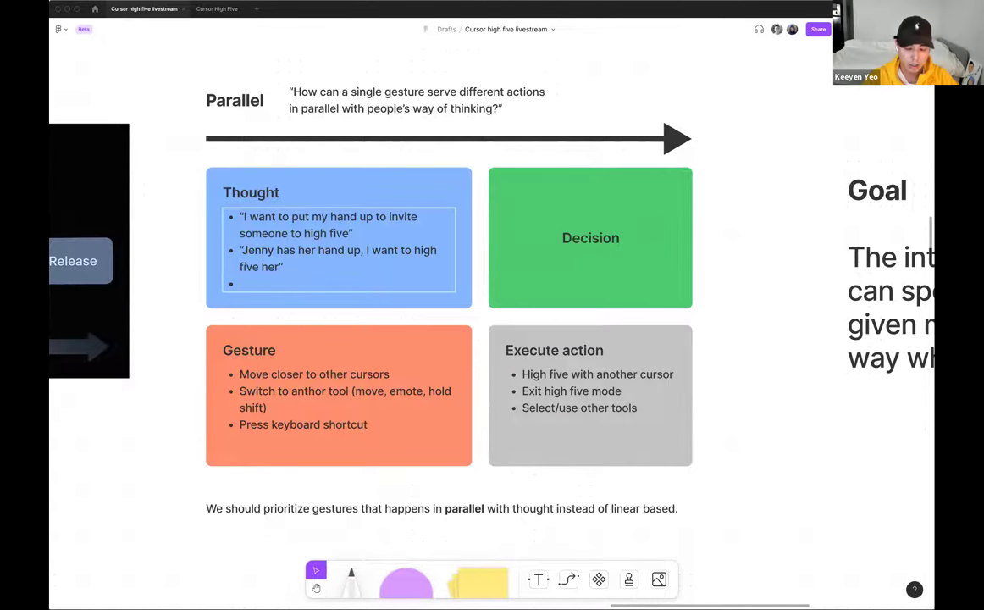
type("“I just jo")
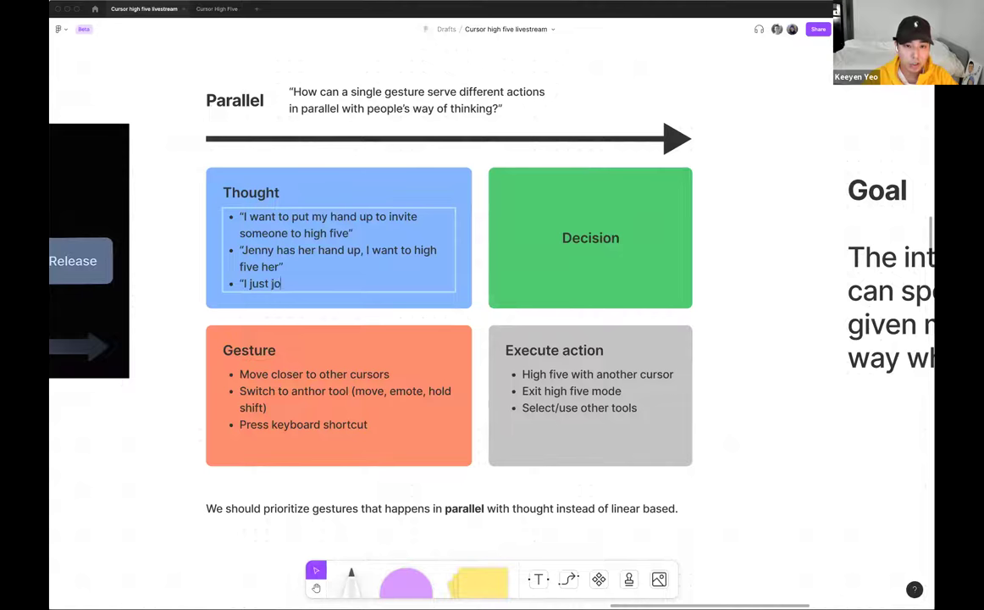
type("ined this f")
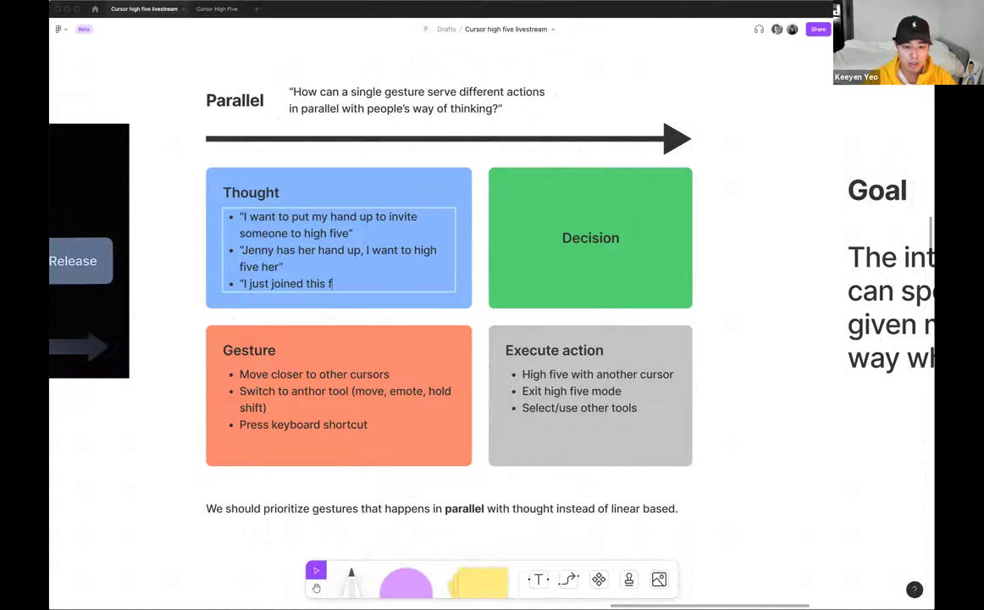
type("ile a")
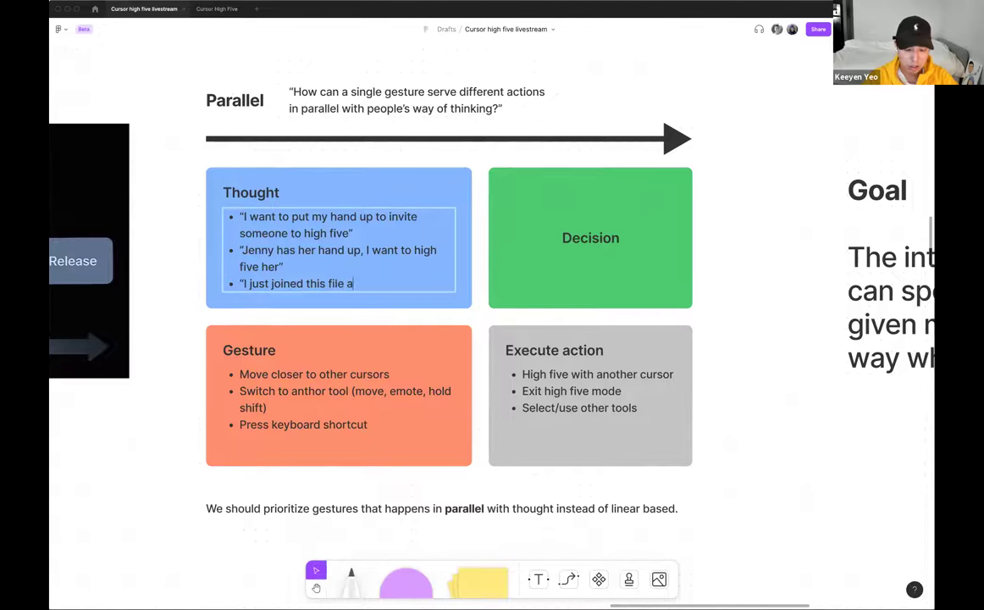
type("nd i want to w")
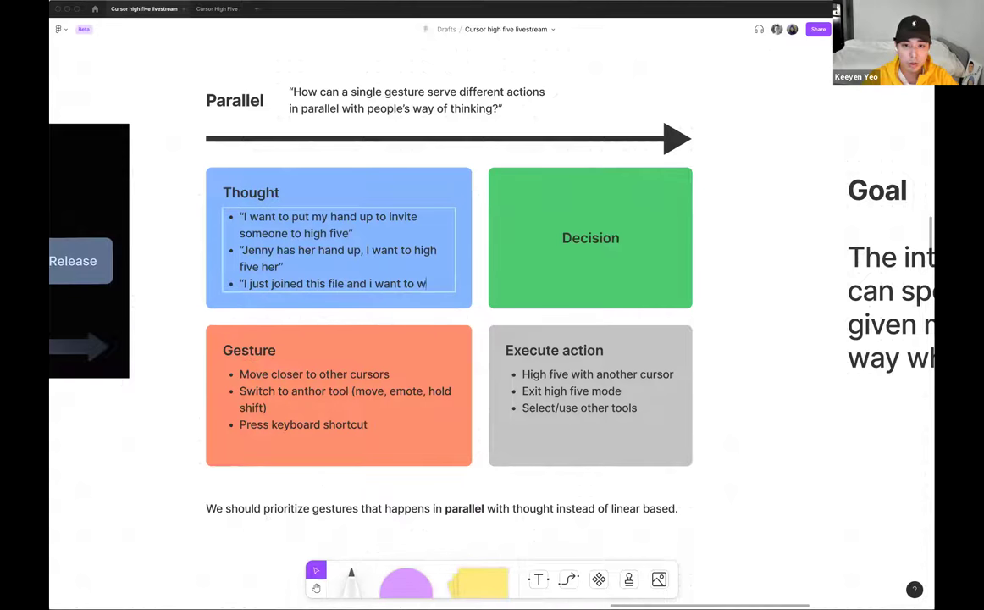
type("ave”")
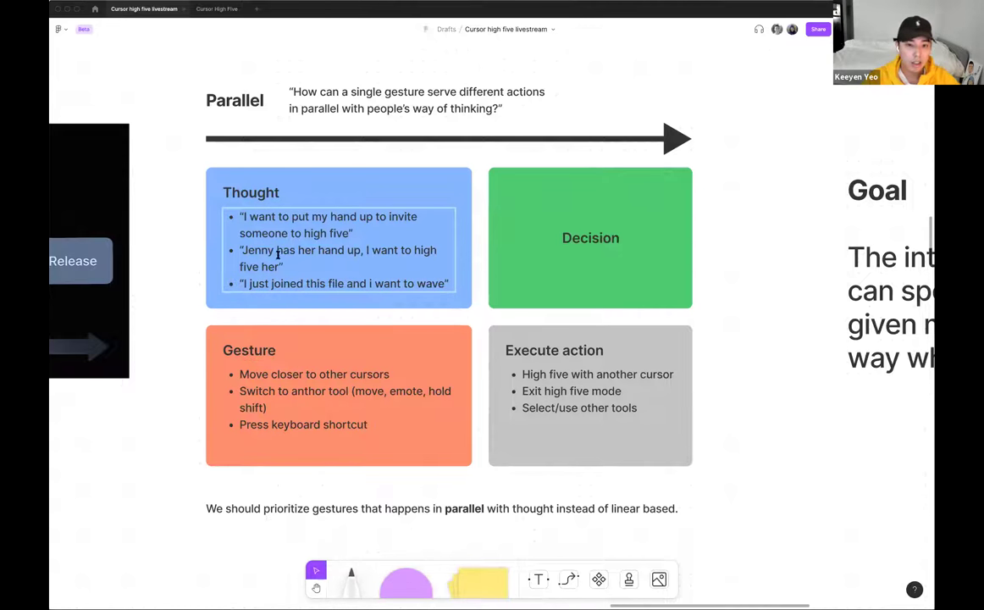
Add a 'Wiggle cursors' bullet after 'Press keyboard shortcut' on the Gesture card.
left_click(344, 425)
left_click(368, 424)
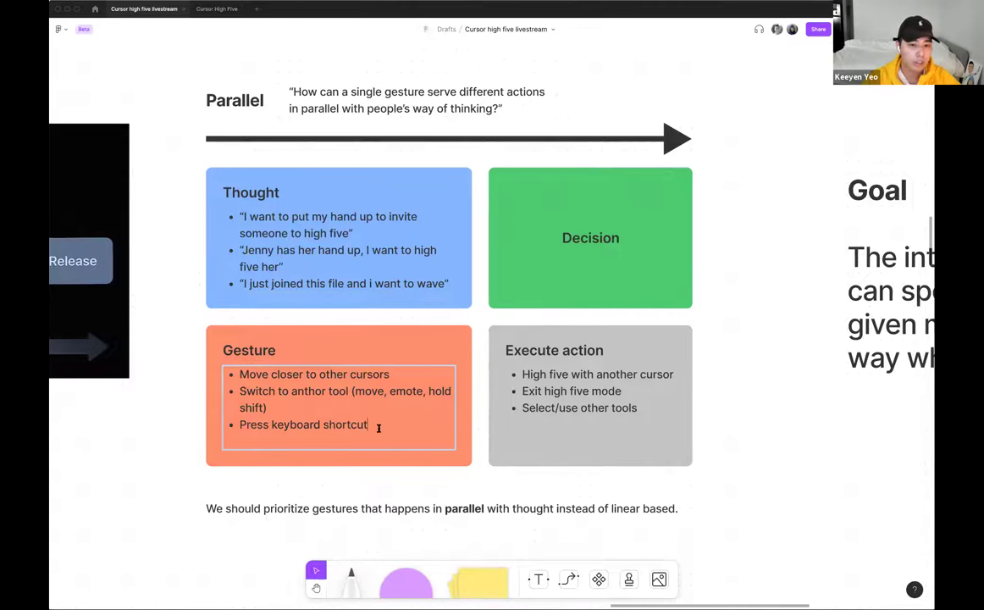
key("Return")
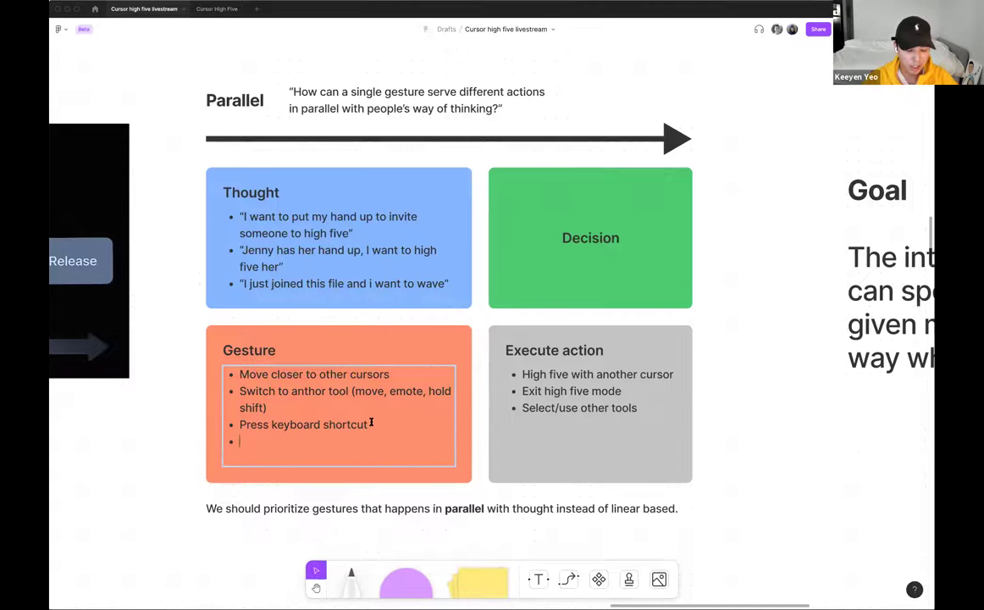
type("Wiggle")
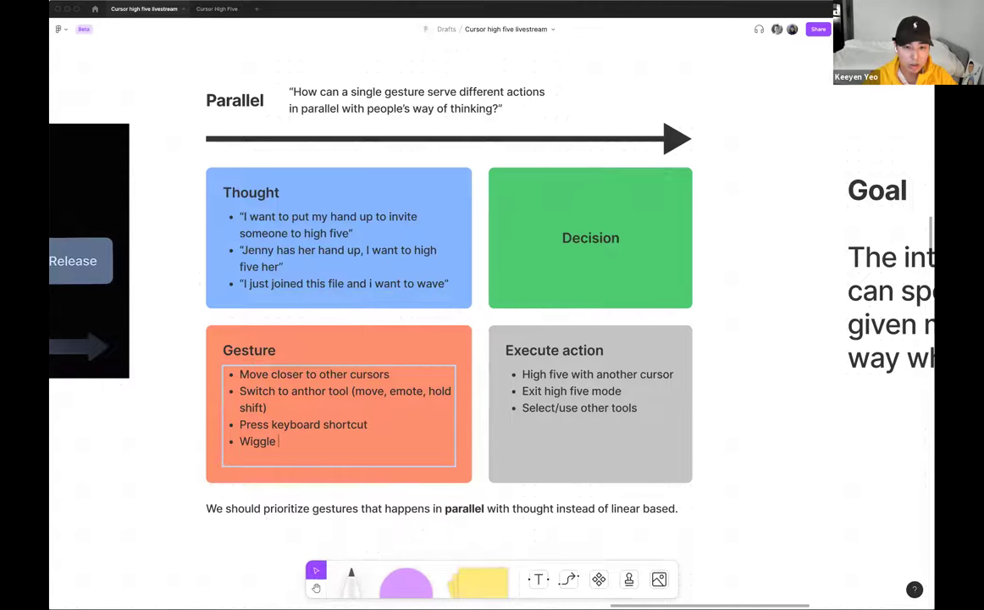
type(" cursors")
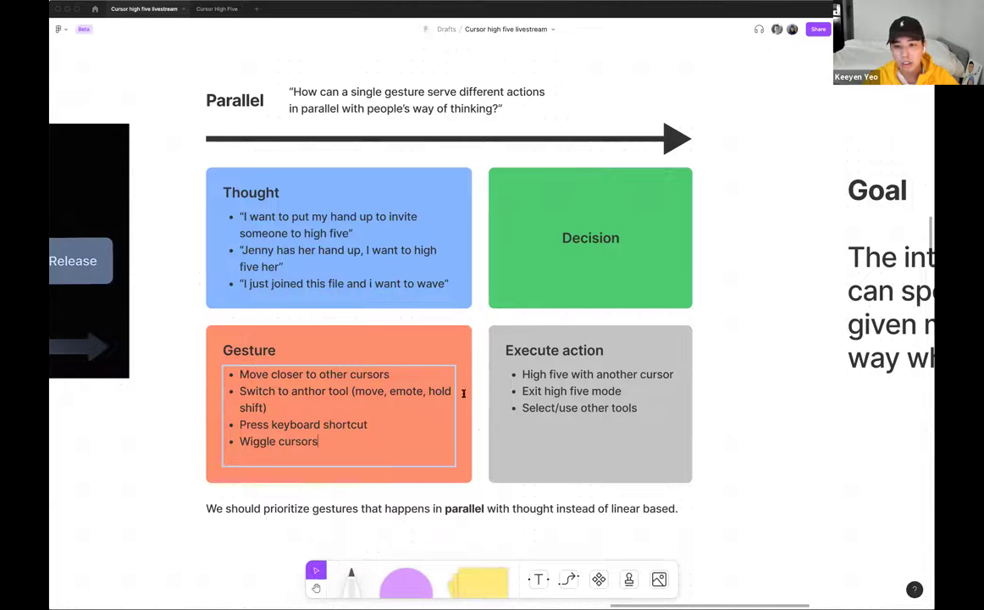
key("Escape")
Add a 'Waving' bullet after 'Select/use other tools' on the Execute action card.
double_click(559, 374)
double_click(558, 373)
left_click(655, 407)
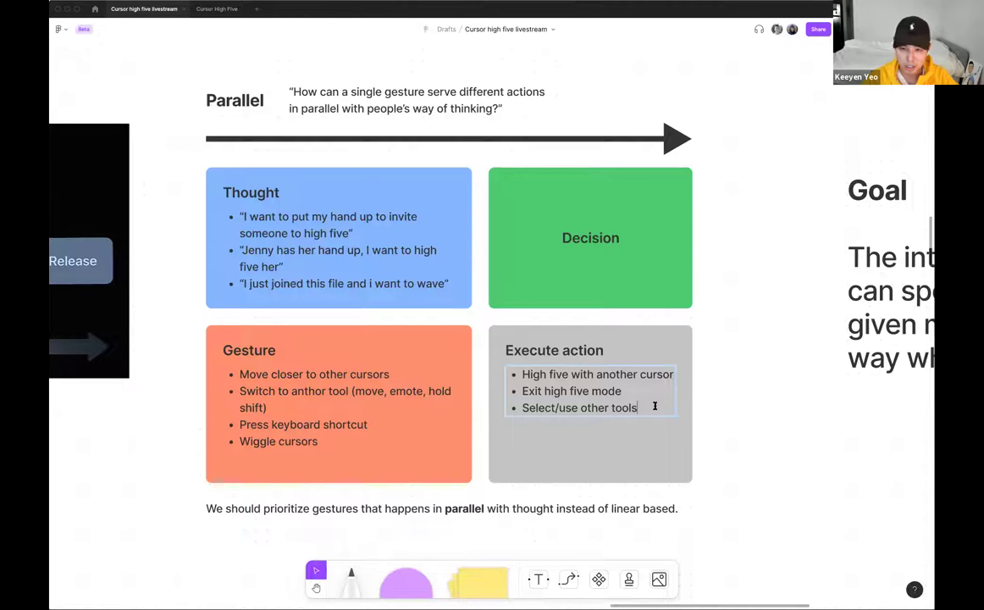
key("Return")
type("Wav")
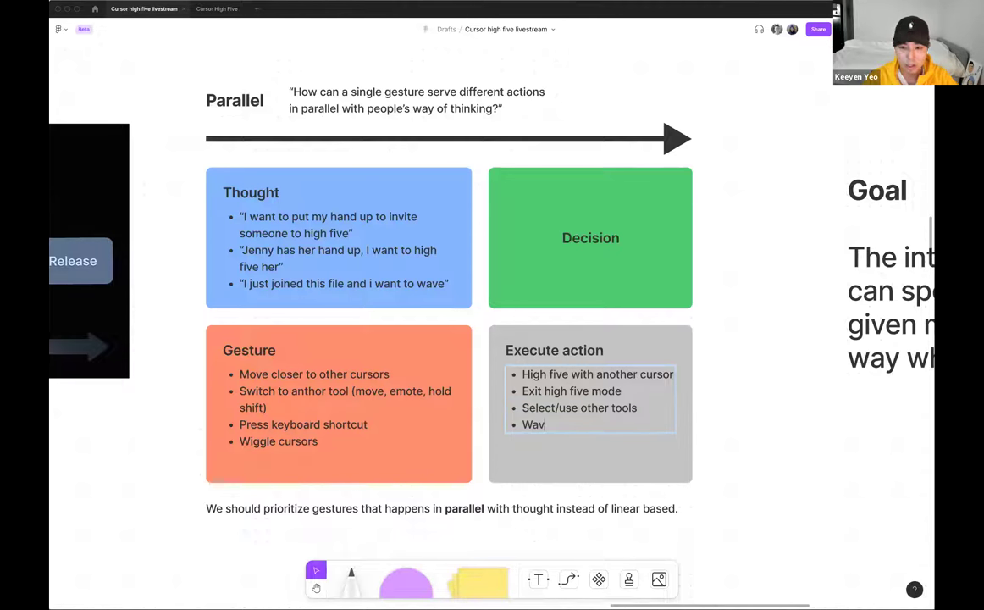
type("ing")
key("Escape")
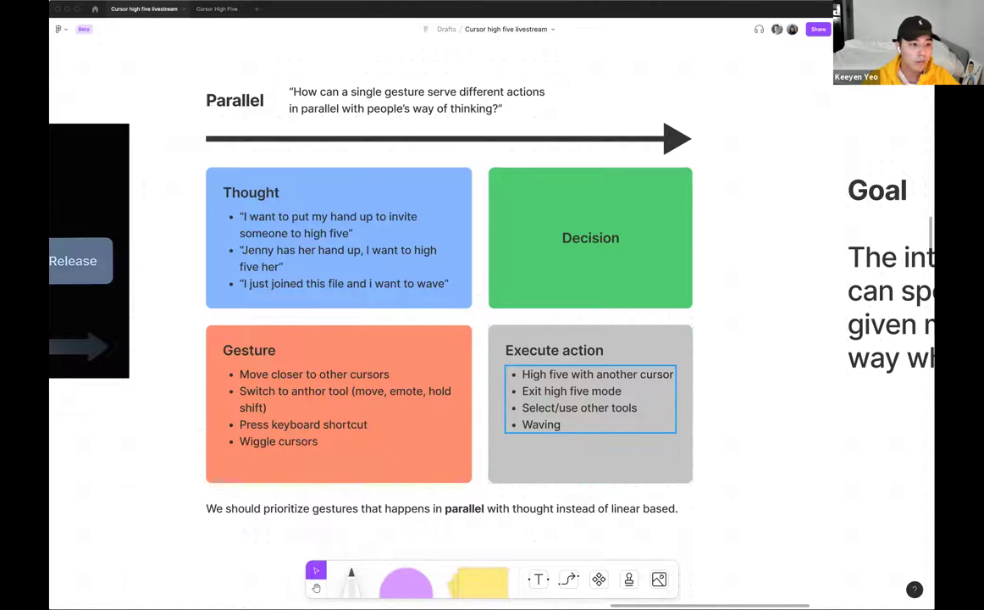
scroll(337, 347, "right", 2)
left_click(675, 312)
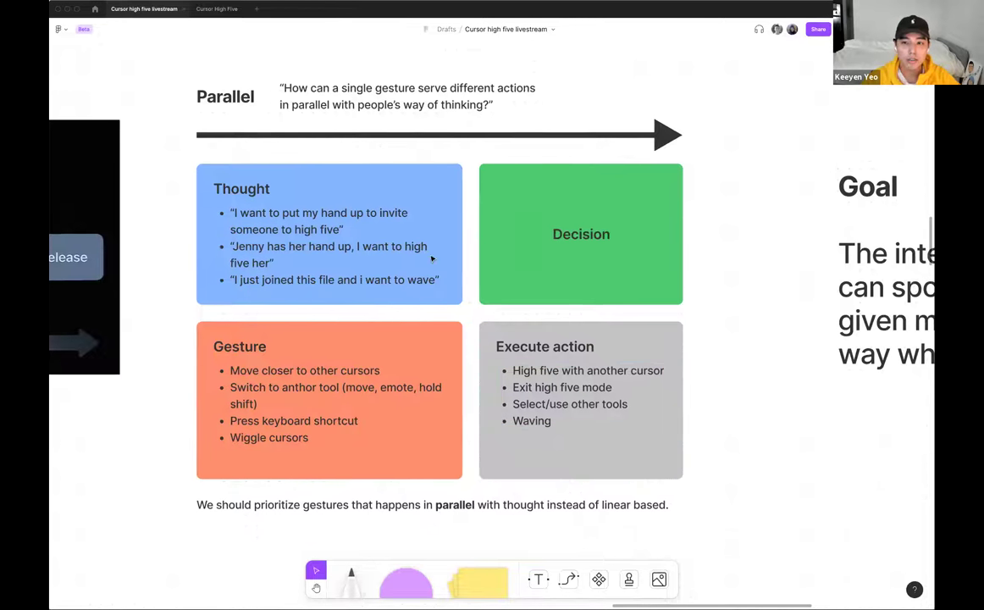
scroll(459, 323, "right", 1)
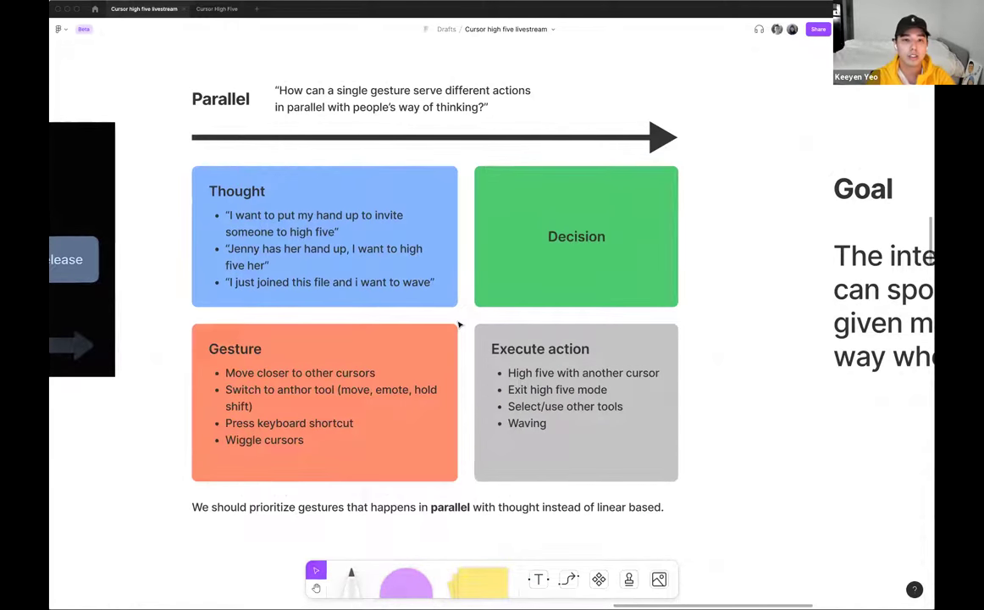
scroll(458, 323, "right", 10)
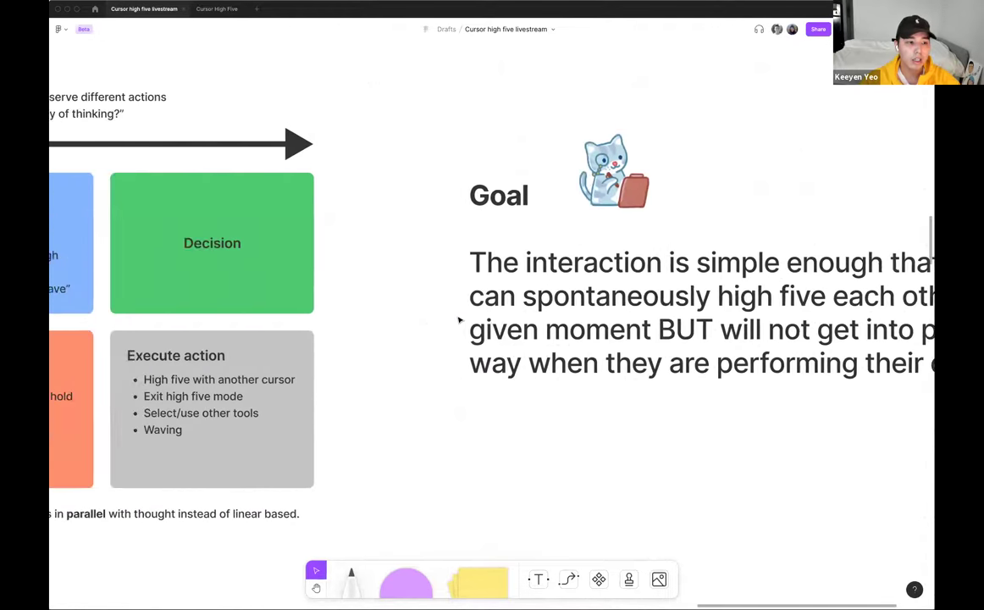
scroll(458, 323, "right", 4)
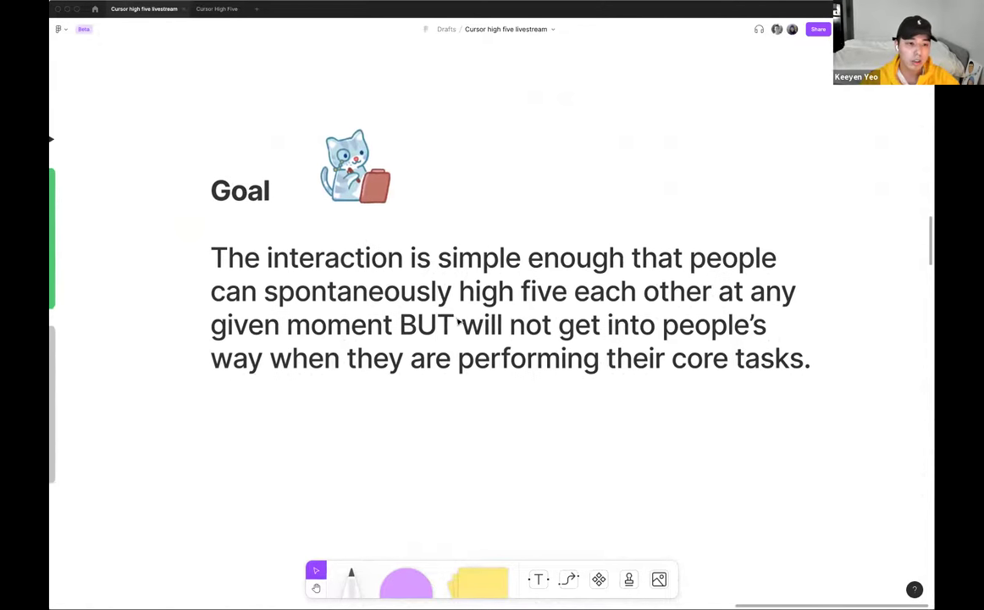
scroll(458, 323, "down", 1)
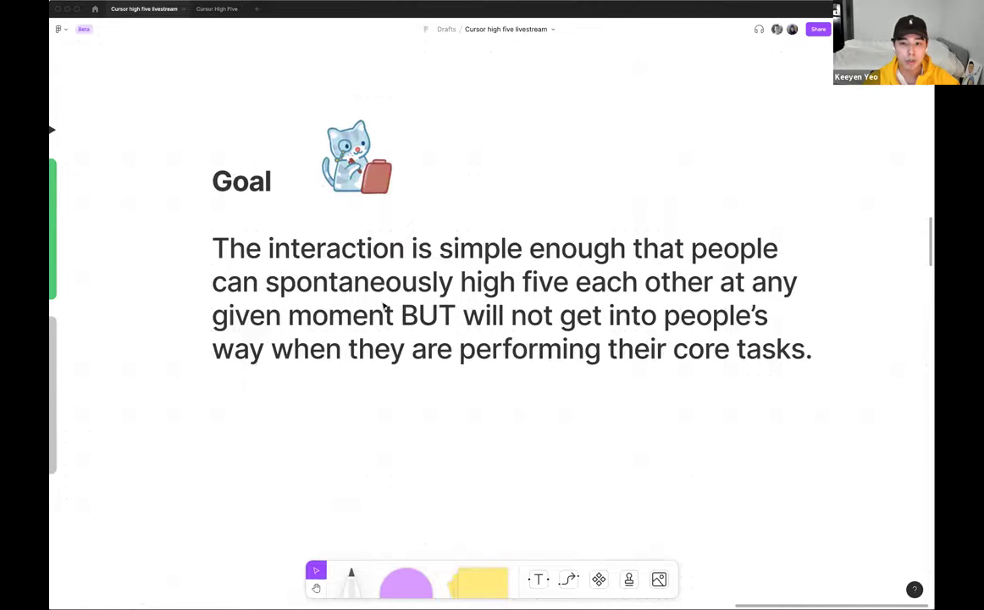
scroll(351, 294, "right", 1)
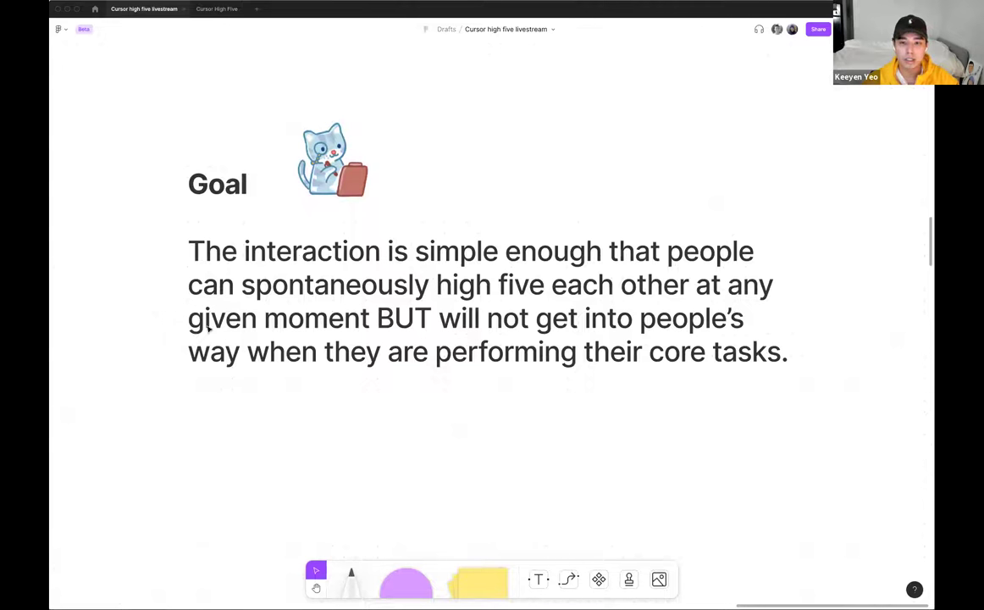
scroll(280, 434, "up", 1)
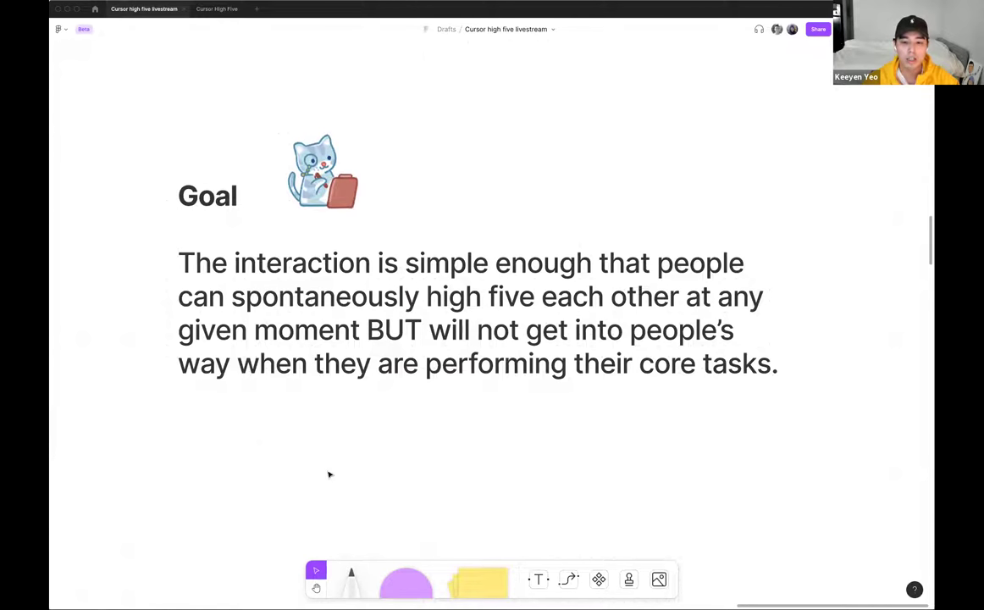
scroll(259, 422, "down", 2)
scroll(258, 425, "left", 8)
scroll(258, 425, "down", 2)
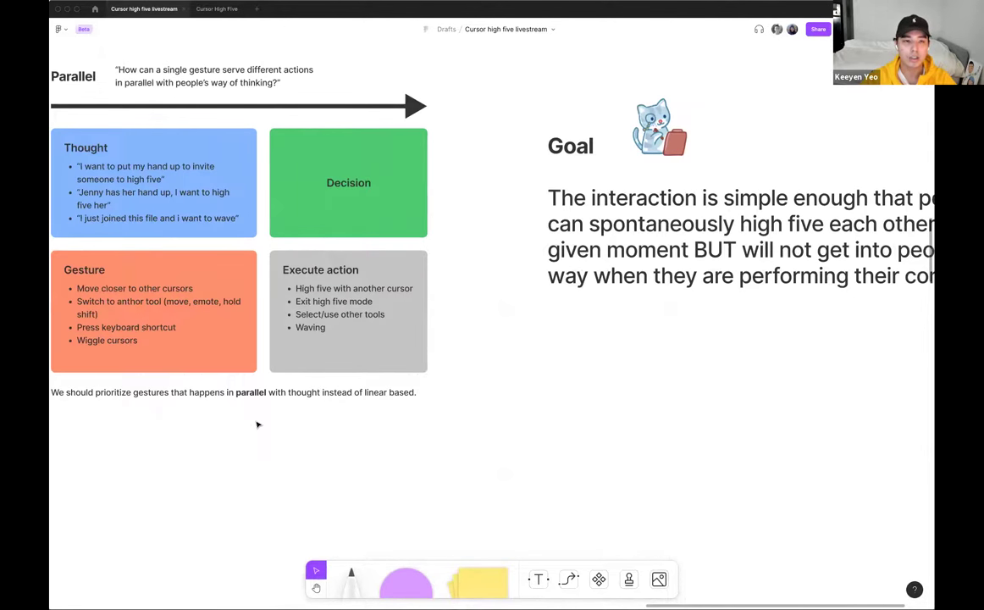
Scroll to Cursor states and Interaction flow 1.0 and zoom in on them.
scroll(258, 425, "left", 8)
scroll(256, 424, "down", 3)
scroll(215, 405, "down", 3)
scroll(214, 405, "down", 4)
scroll(212, 404, "left", 15)
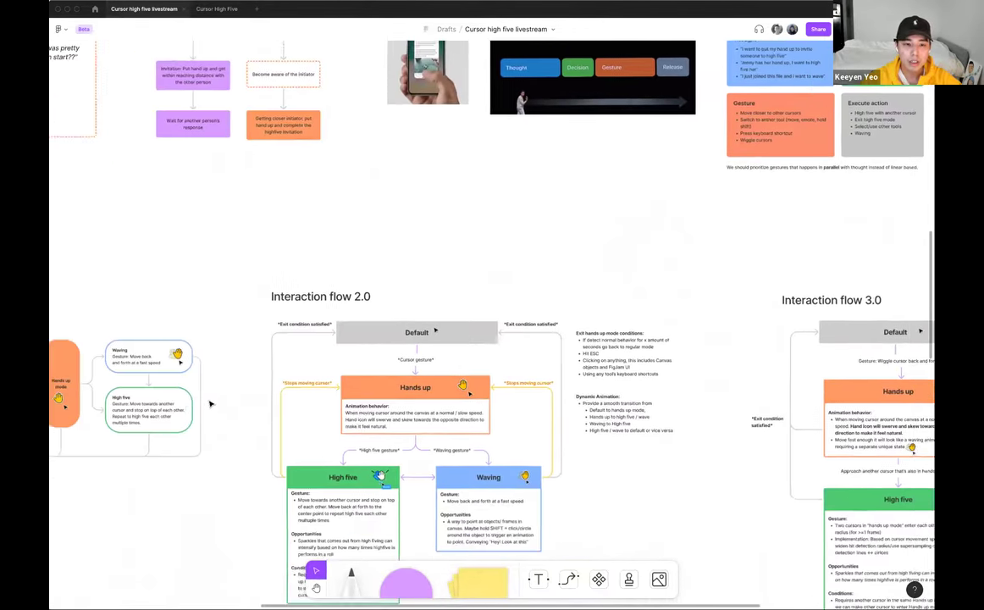
scroll(205, 399, "right", 5)
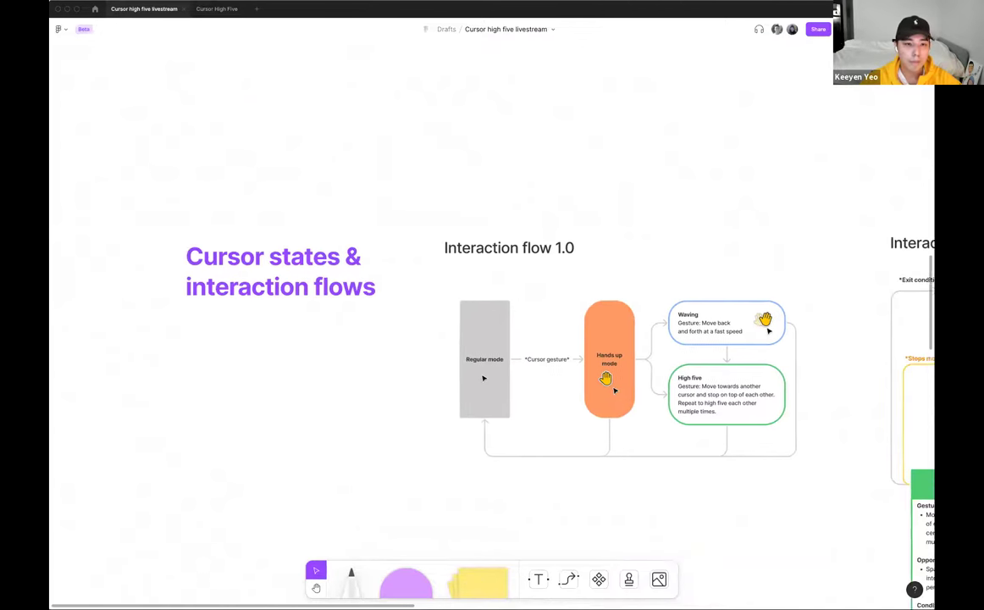
scroll(205, 399, "up", 2)
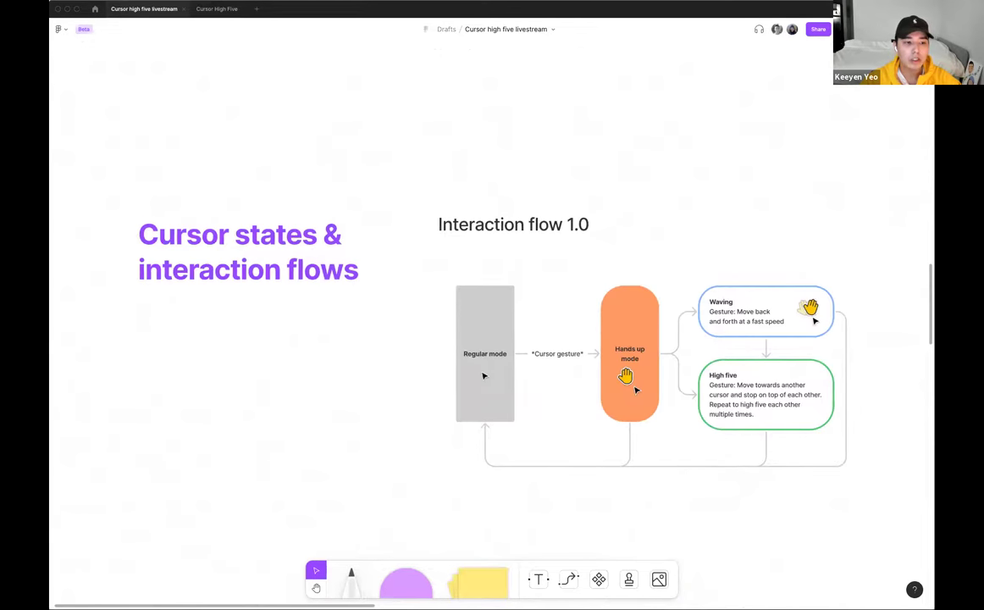
scroll(215, 391, "right", 3)
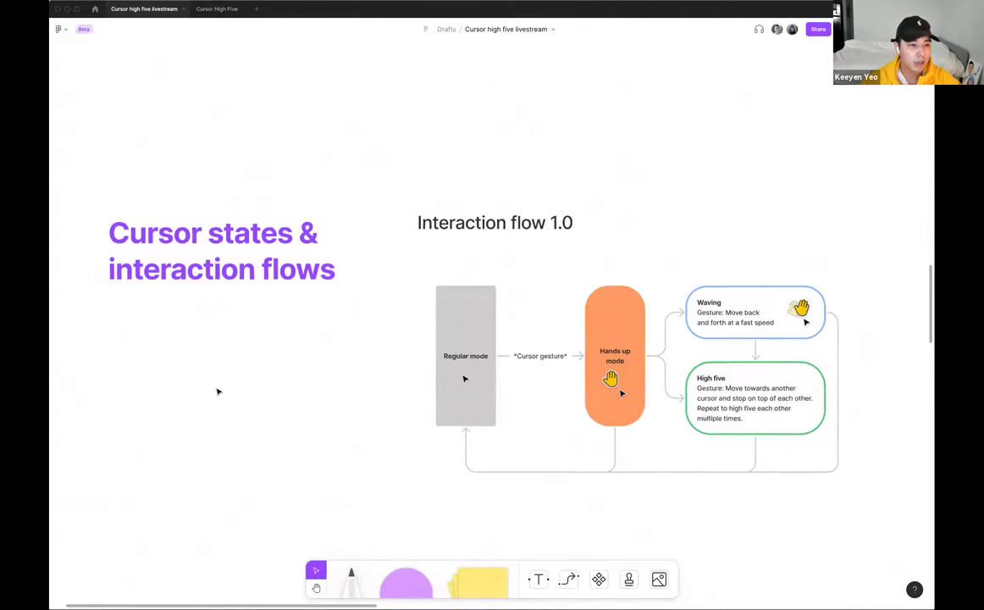
scroll(204, 388, "down", 2)
Pan right from Interaction flow 1.0 toward the Interaction flow 2.0 diagram.
scroll(203, 388, "right", 1)
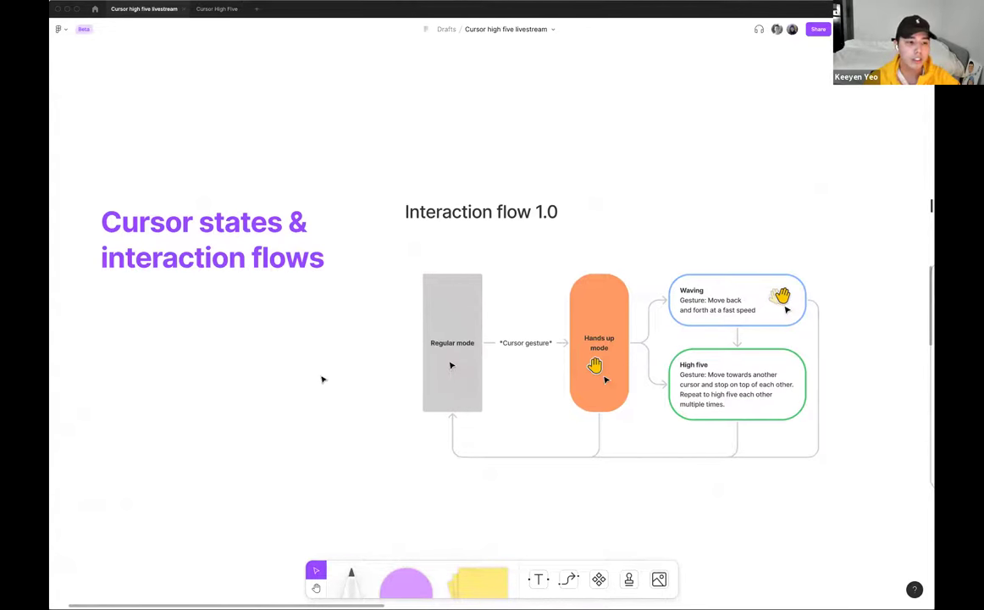
scroll(326, 381, "right", 1)
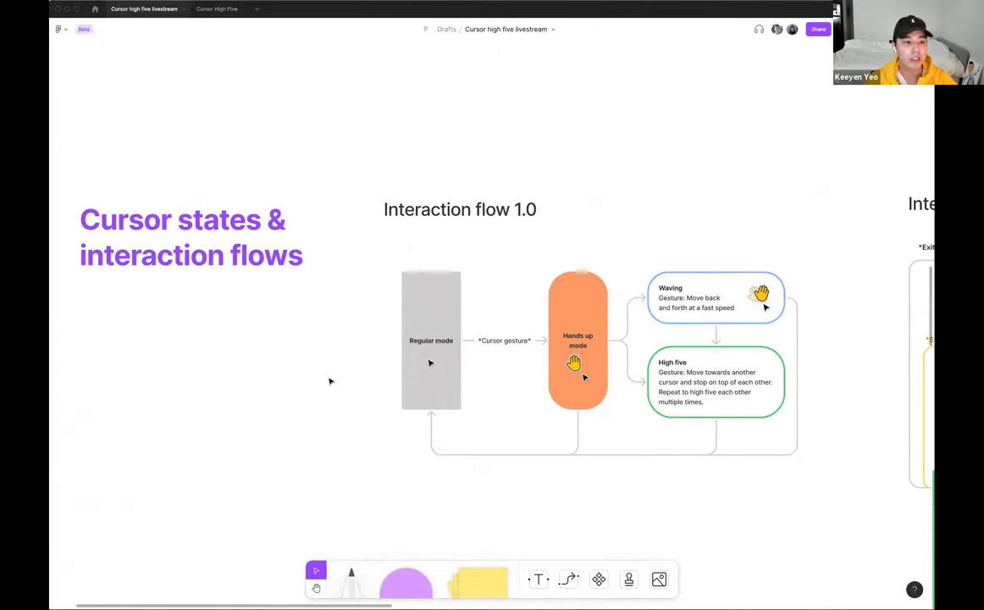
scroll(330, 382, "right", 3)
scroll(319, 367, "up", 4)
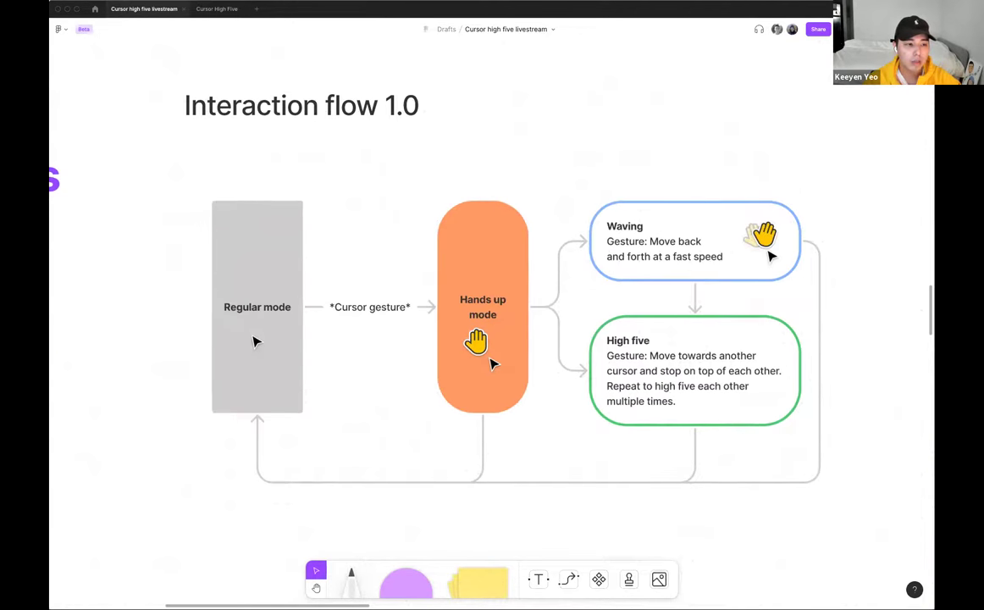
scroll(375, 390, "right", 2)
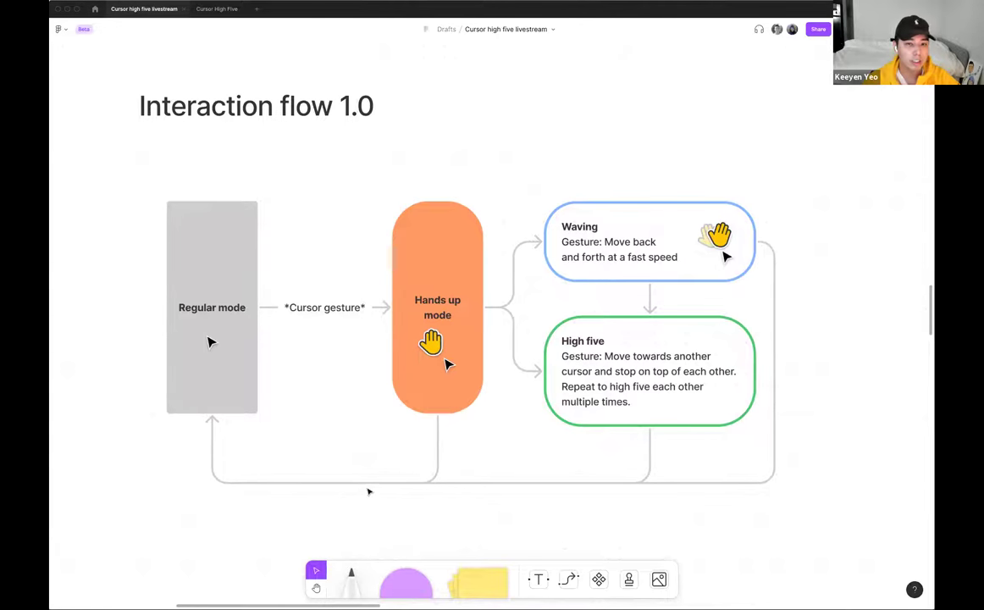
scroll(369, 490, "right", 3)
scroll(363, 487, "right", 8)
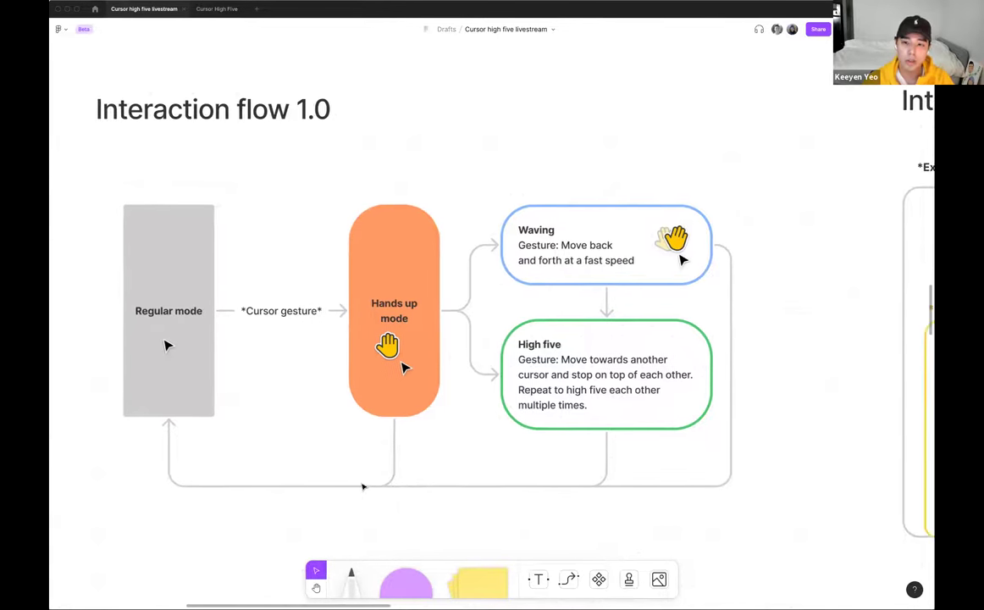
Zoom out to see the whole Interaction flow 2.0 diagram.
scroll(503, 362, "right", 15)
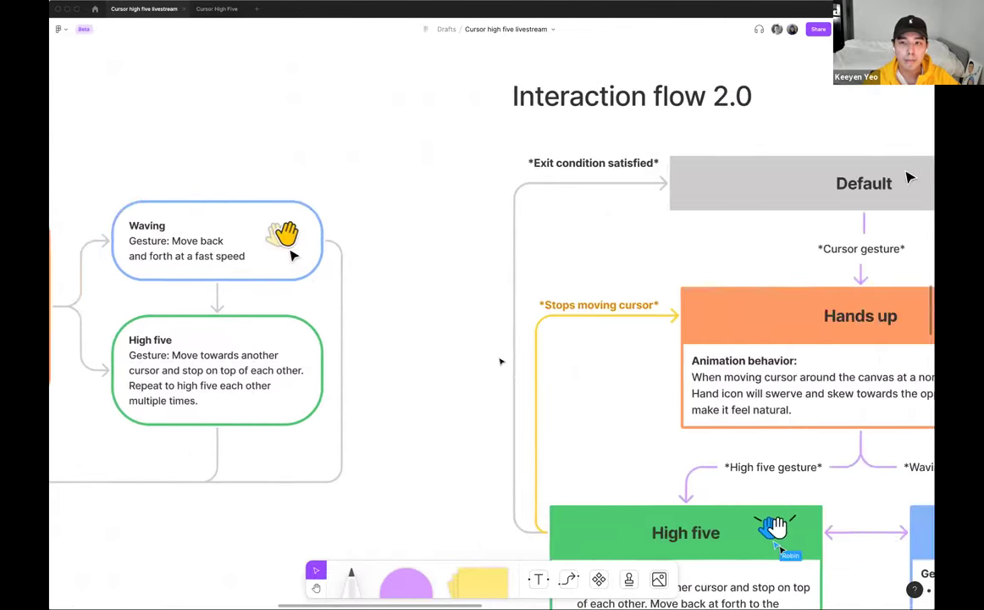
scroll(501, 361, "down", 5)
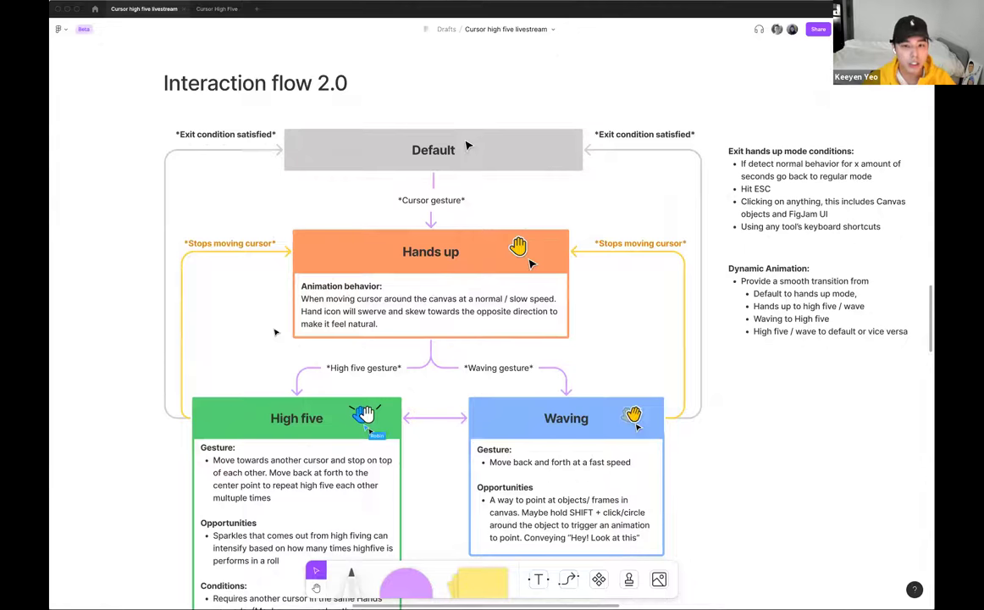
scroll(275, 332, "down", 2)
scroll(275, 332, "down", 1)
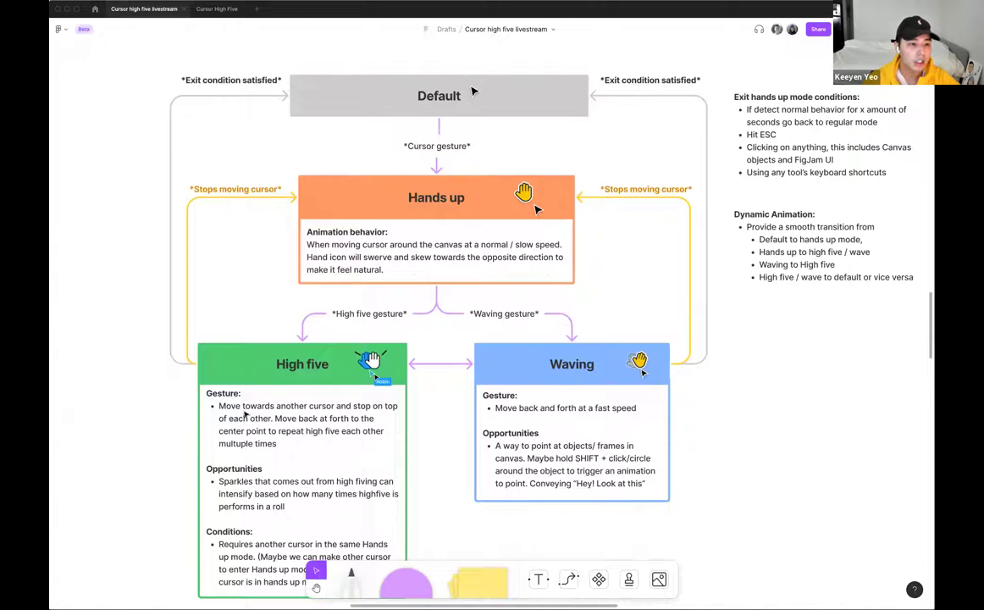
scroll(286, 349, "up", 1)
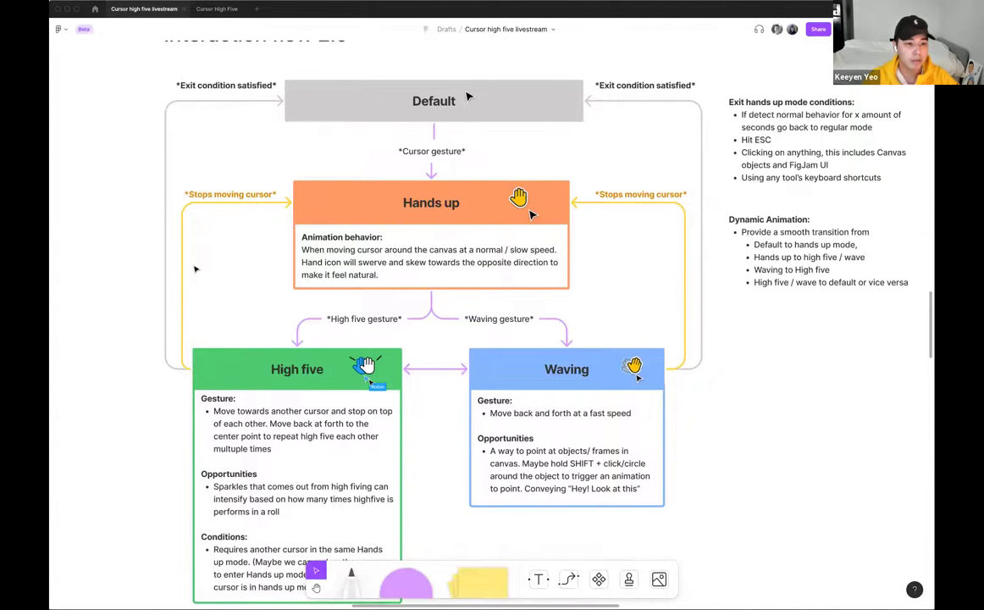
Pan right to Interaction flow 3.0, showing Default to Hands up to High five.
scroll(194, 286, "right", 1)
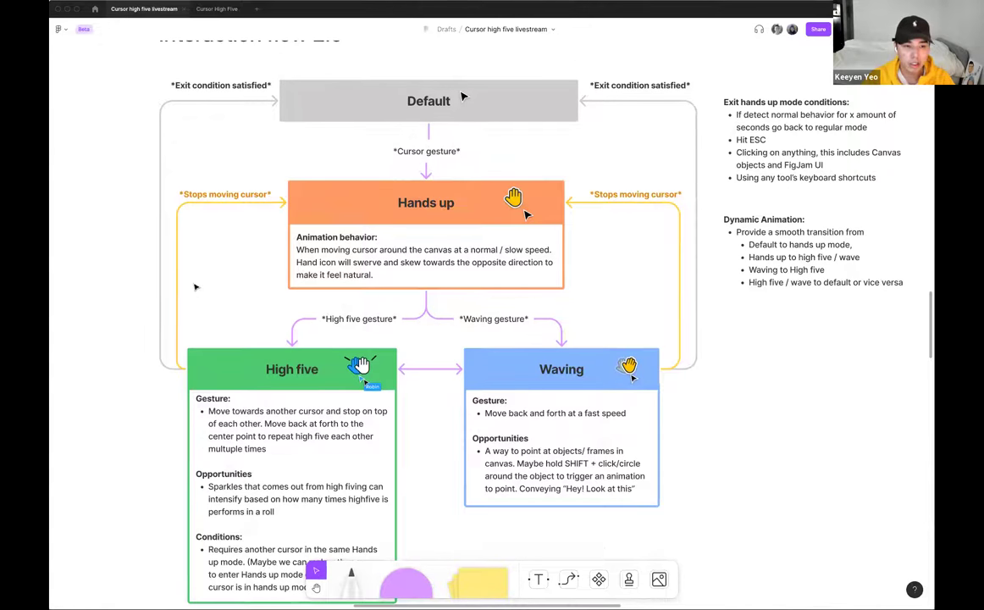
scroll(195, 288, "right", 3)
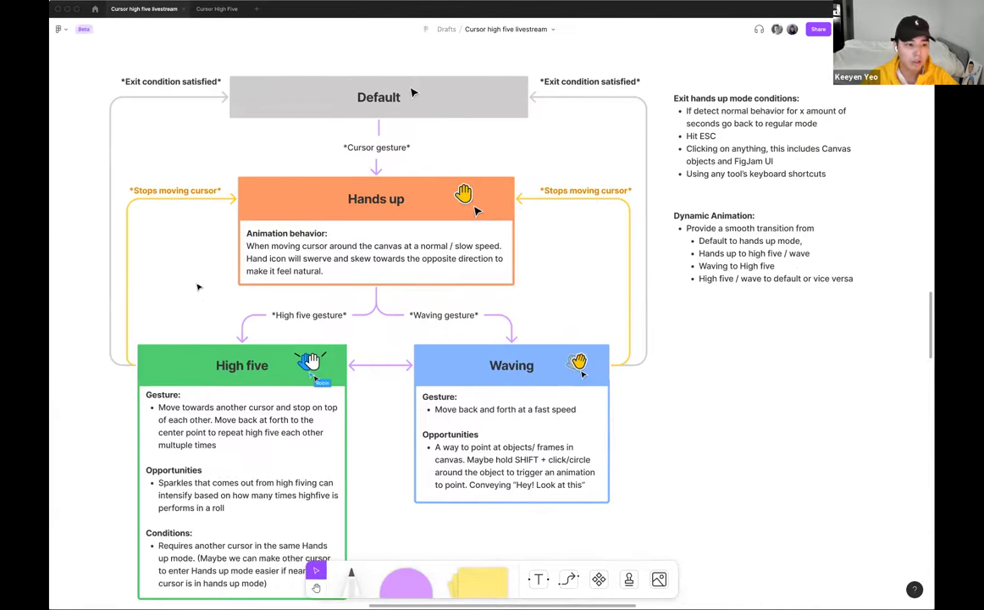
scroll(197, 286, "right", 10)
scroll(197, 287, "right", 20)
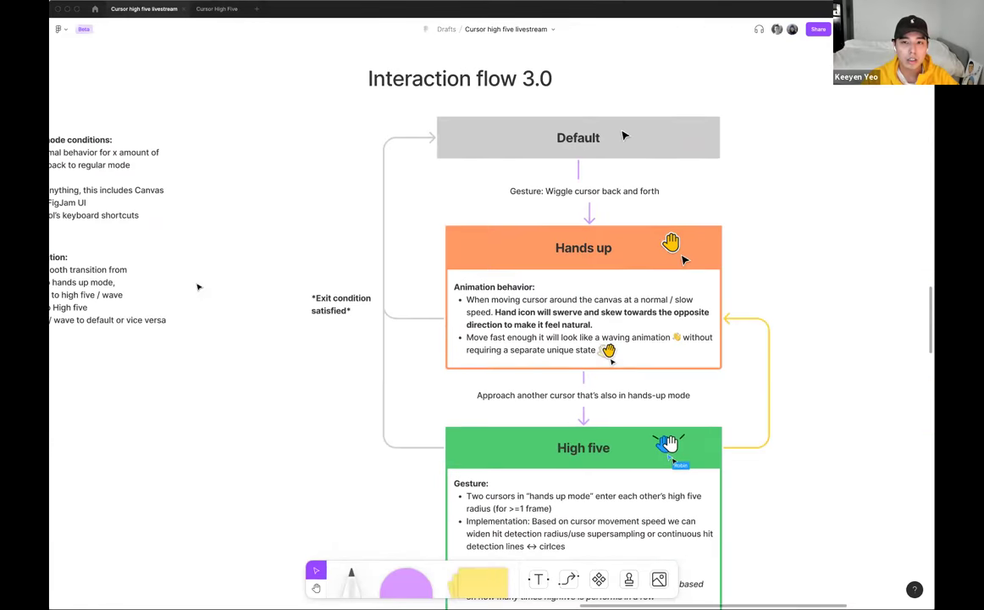
Zoom into the Interaction flow 3.0 High five card.
scroll(198, 287, "down", 5)
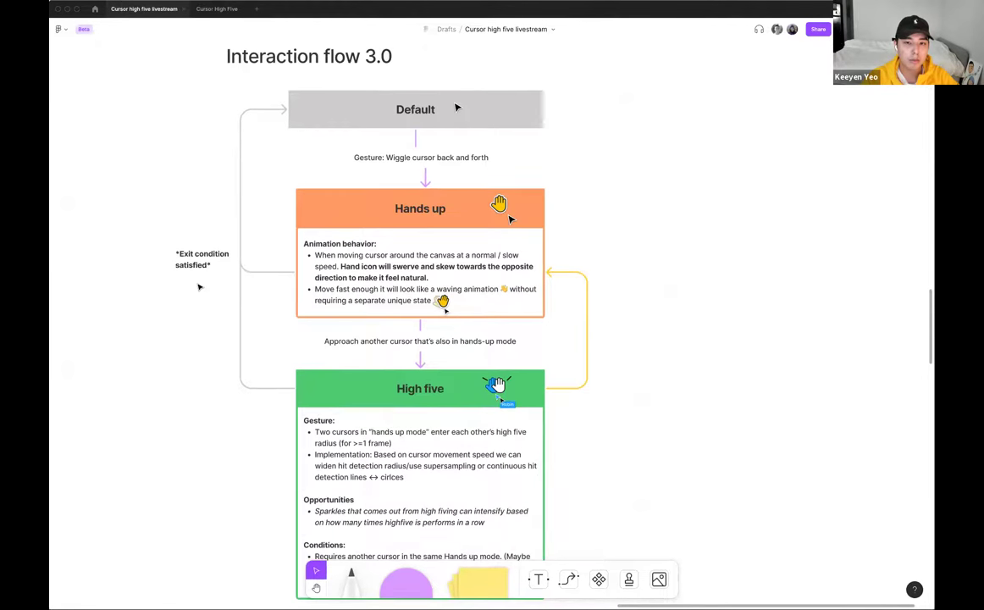
scroll(199, 287, "down", 3)
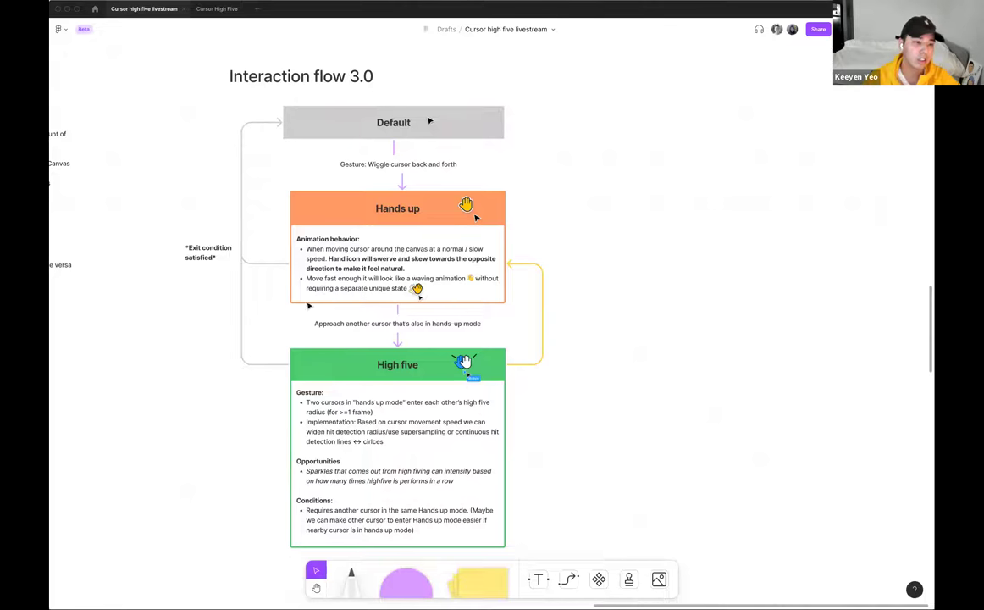
scroll(311, 315, "down", 1)
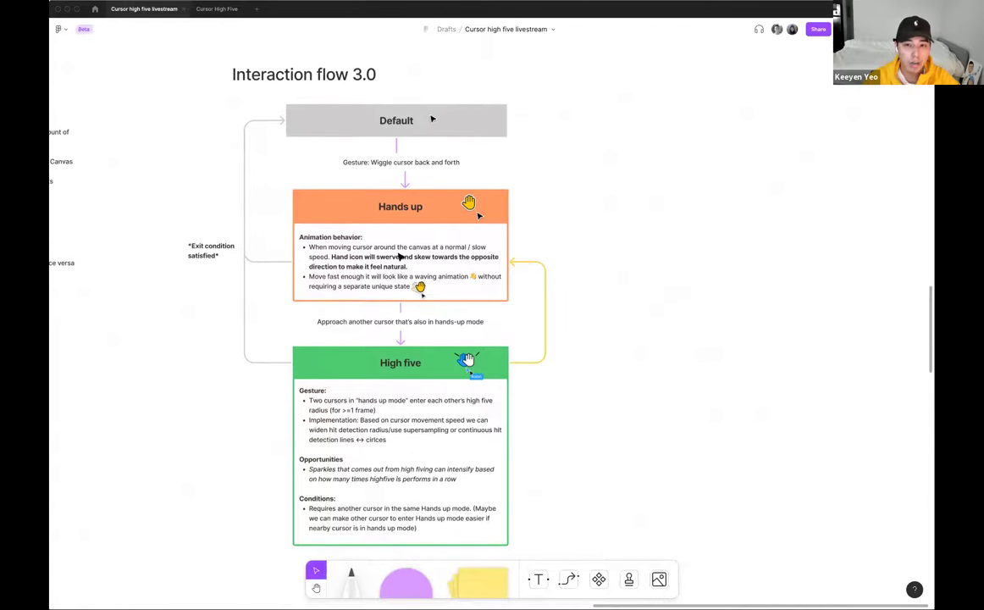
scroll(301, 270, "up", 1)
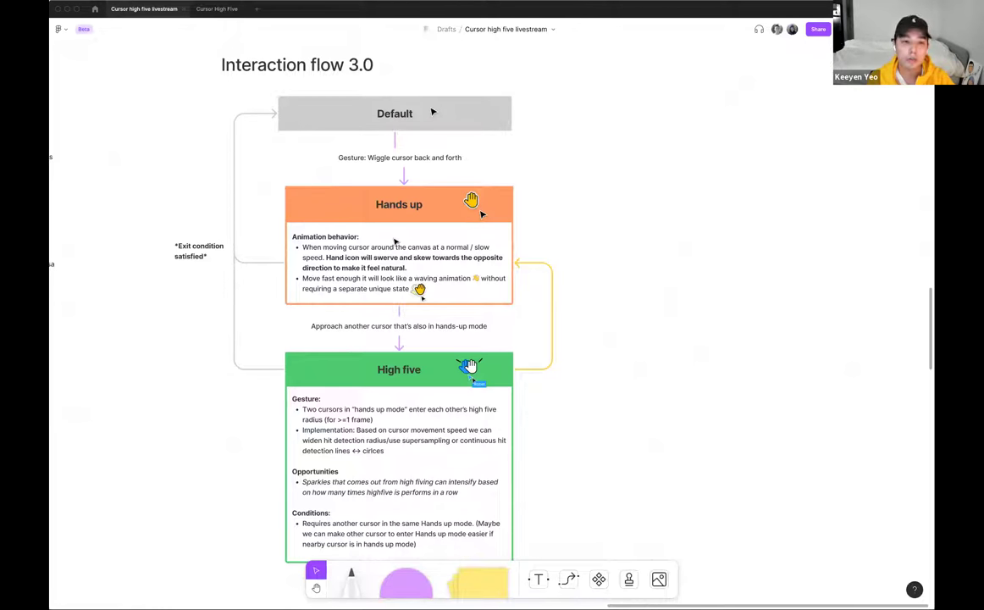
Switch to the Hand tool (H), back to Move (V), then zoom out to show both flows.
key("h")
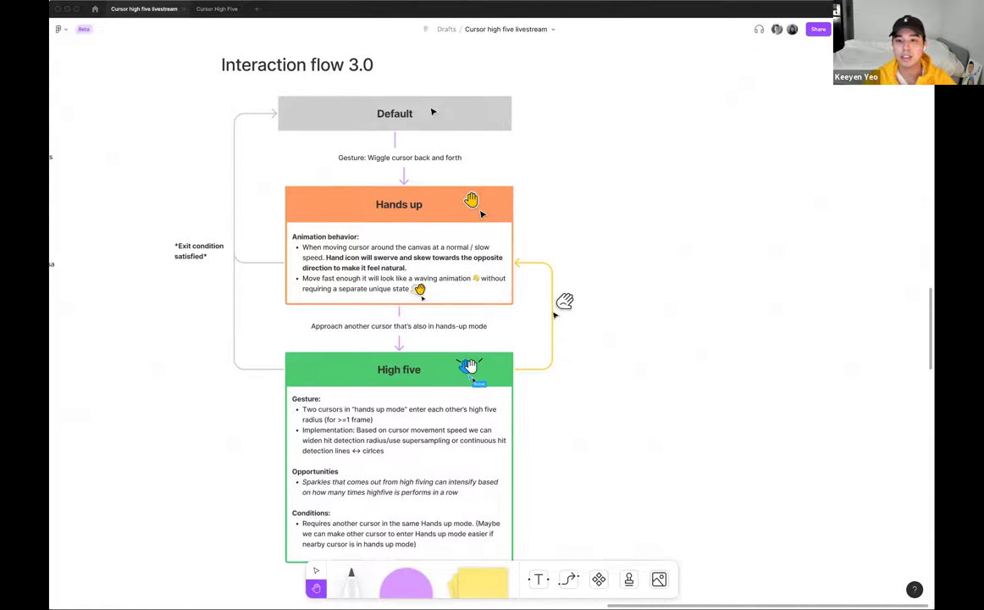
key("v")
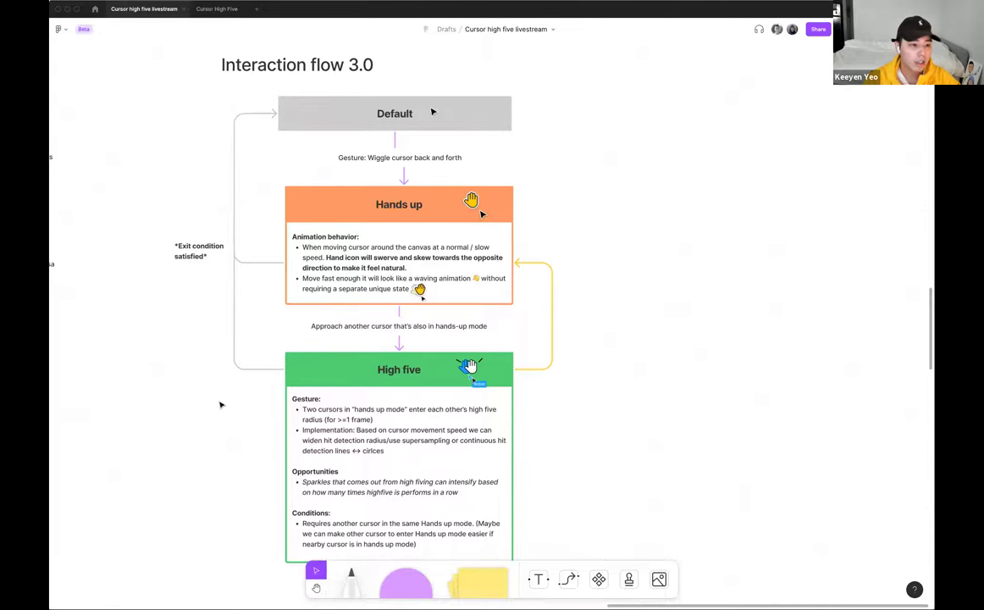
scroll(221, 405, "down", 3)
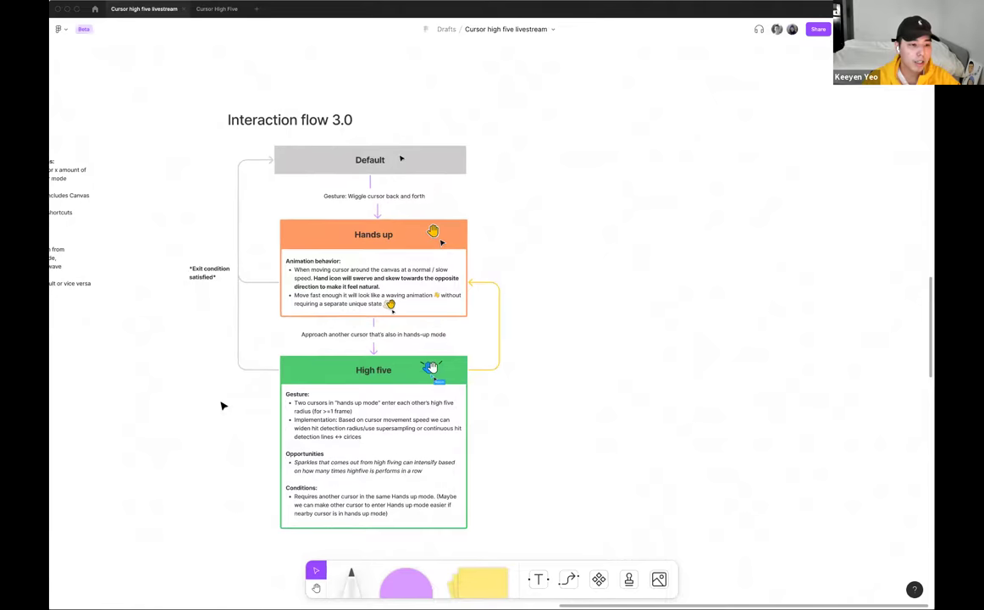
scroll(146, 439, "down", 1)
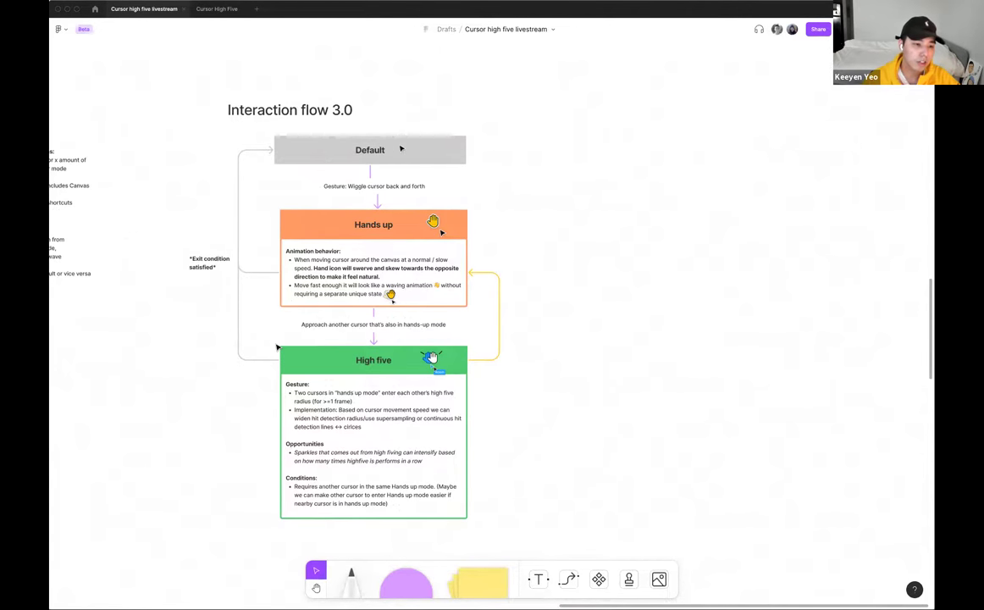
scroll(276, 346, "up", 3)
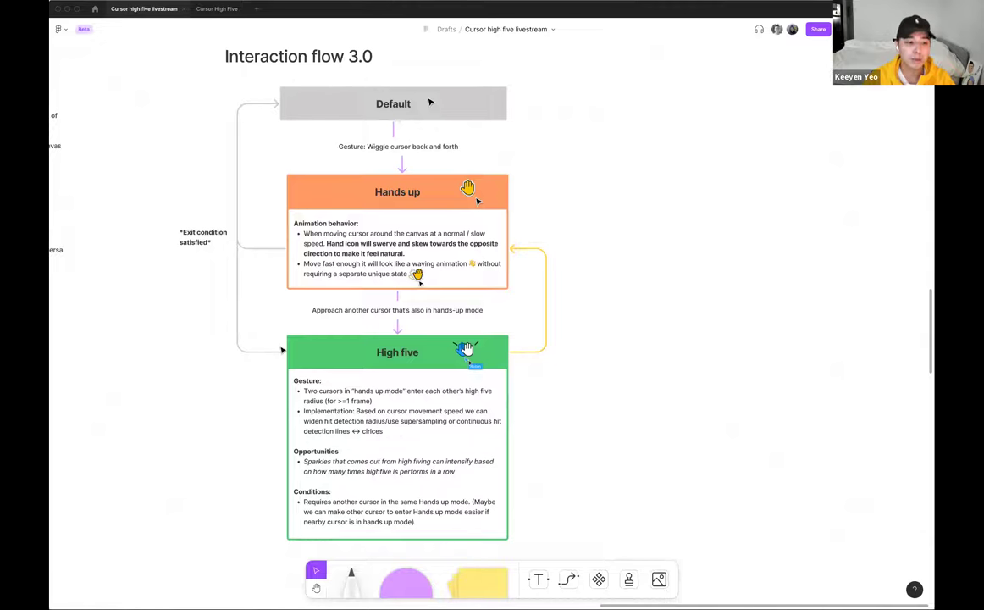
scroll(417, 273, "down", 2)
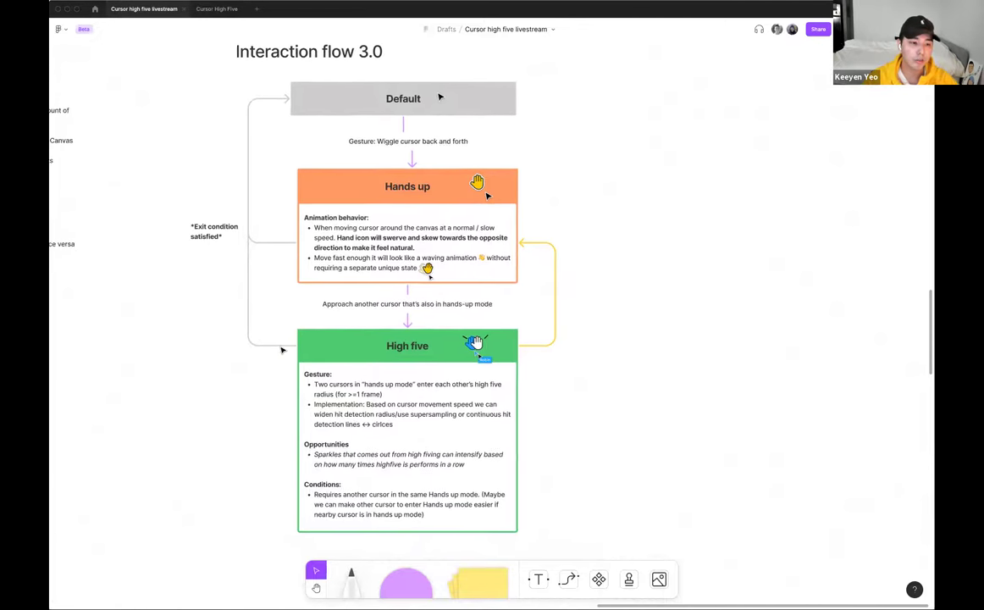
scroll(282, 349, "down", 3)
Navigate the canvas over to the Cursor gesture detection section.
scroll(293, 339, "left", 5)
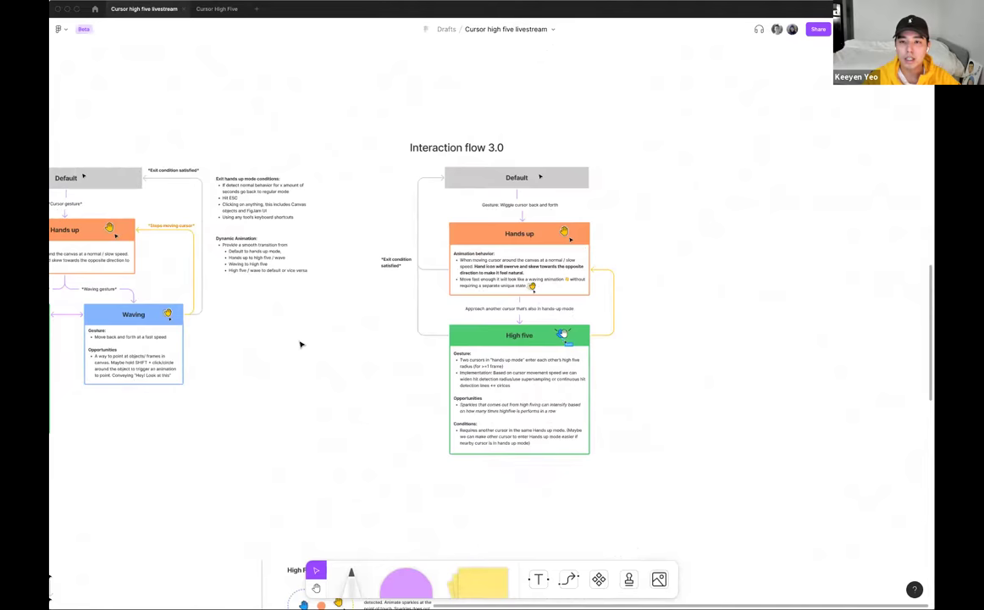
scroll(280, 349, "down", 3)
scroll(258, 349, "down", 6)
scroll(258, 349, "left", 4)
scroll(249, 349, "up", 3)
scroll(250, 349, "up", 5)
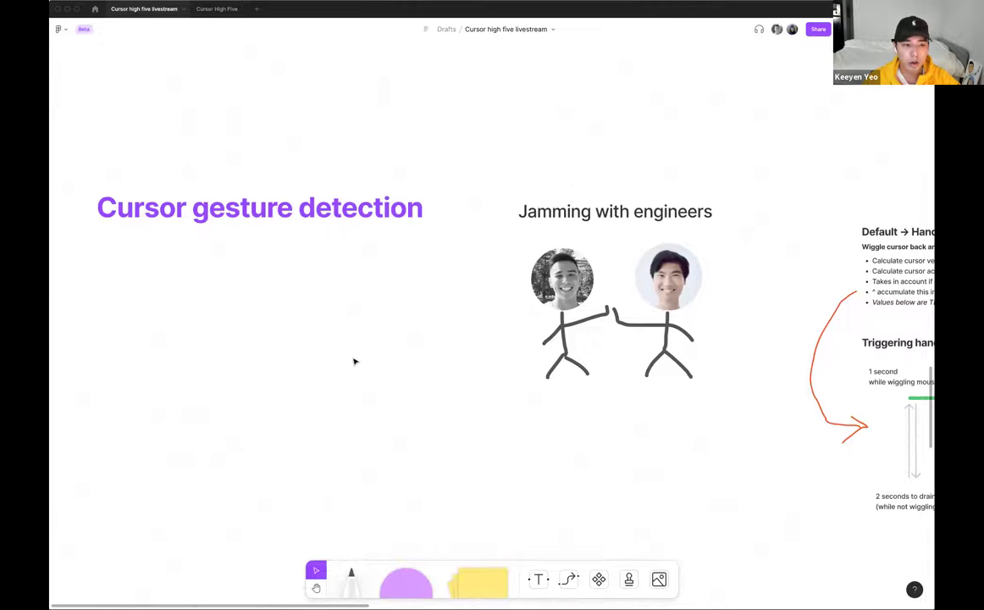
scroll(354, 360, "up", 1)
scroll(353, 361, "right", 2)
scroll(356, 358, "right", 1)
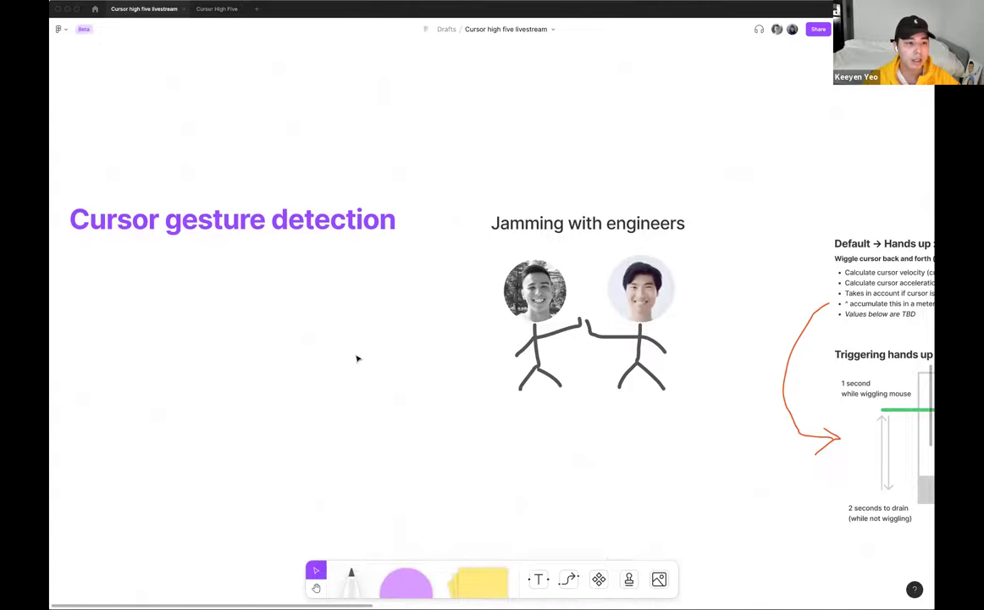
scroll(356, 358, "down", 1)
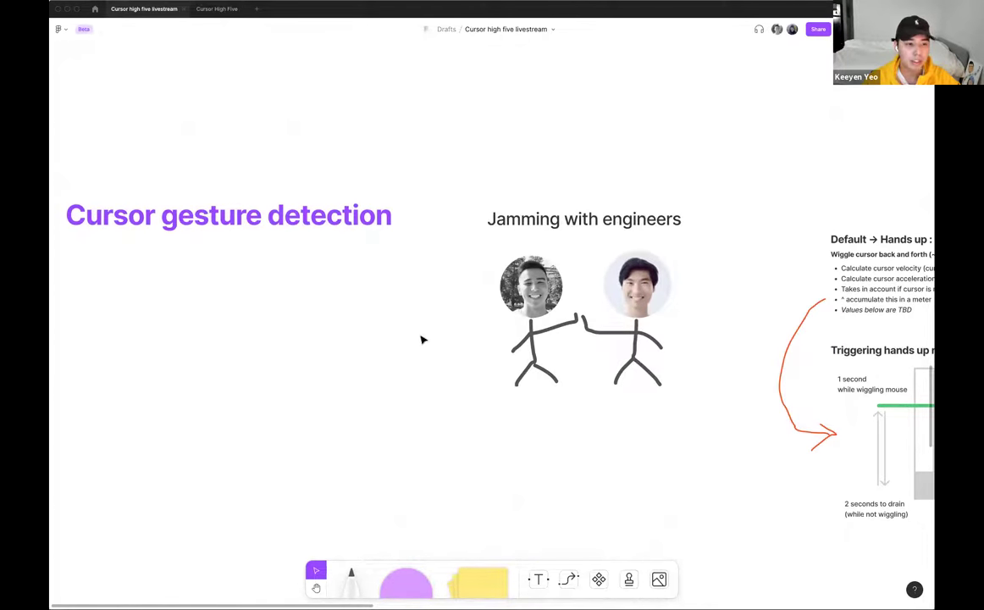
scroll(427, 340, "right", 1)
scroll(427, 339, "left", 2)
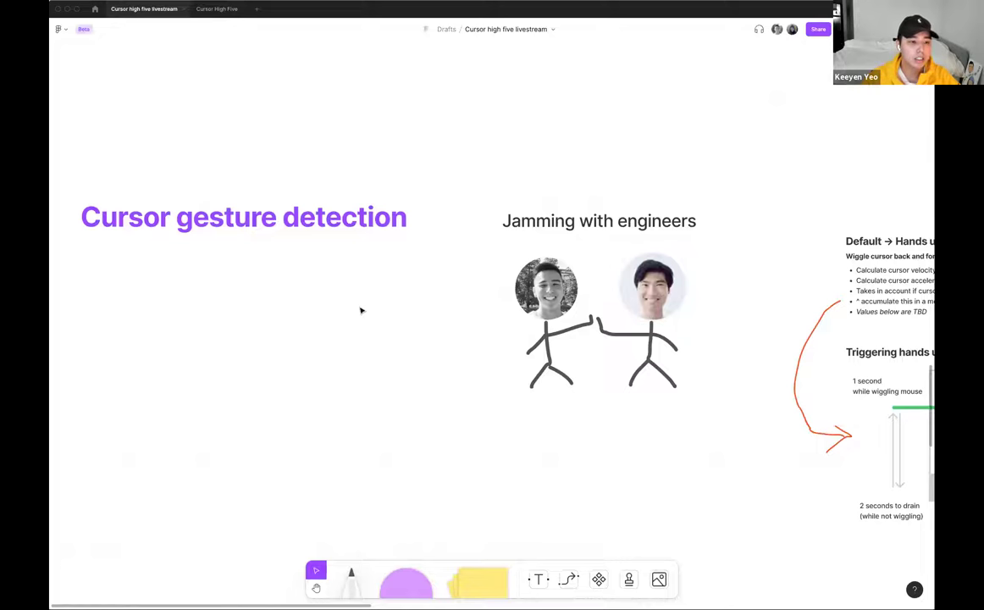
Pan right to the Default → Hands up card explaining wiggle detection with filling meter bars.
scroll(362, 312, "down", 1)
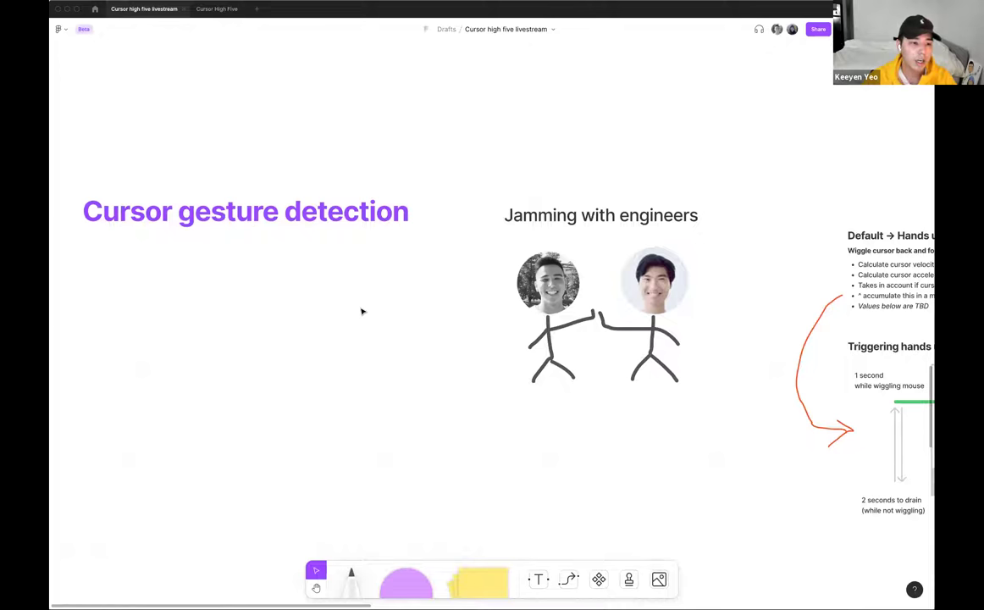
scroll(361, 312, "down", 1)
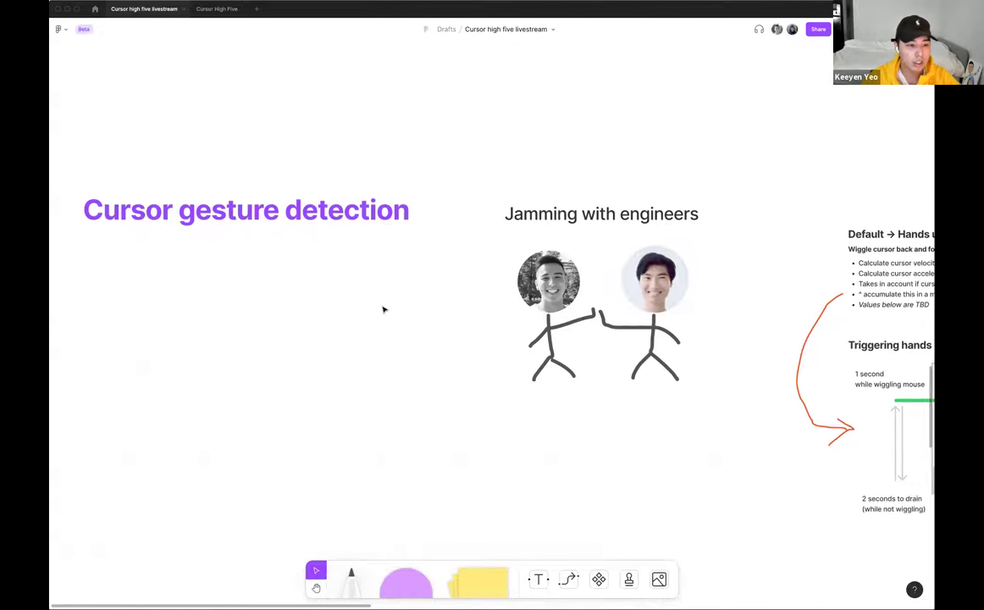
scroll(387, 305, "right", 1)
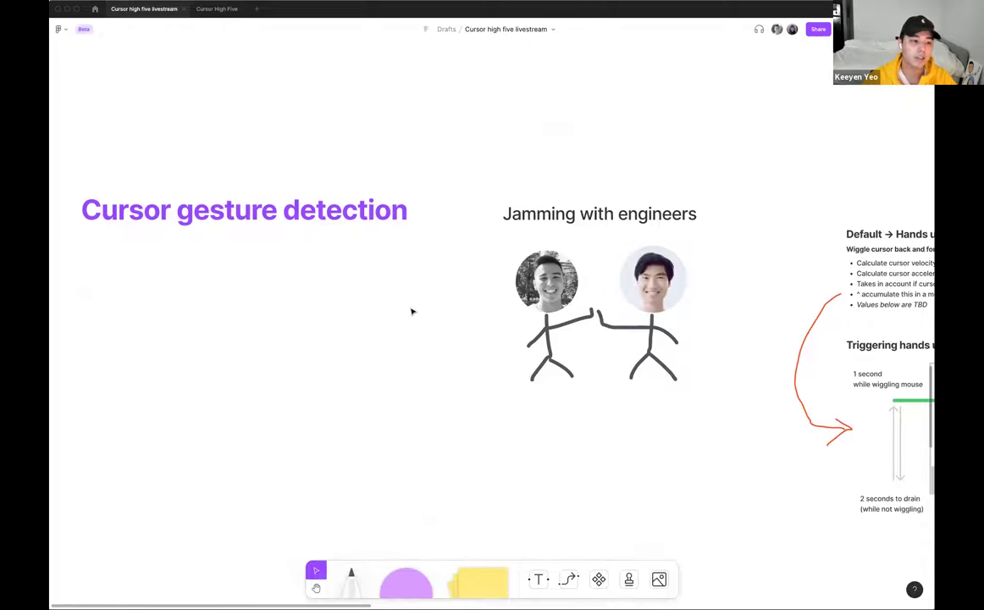
scroll(413, 312, "right", 10)
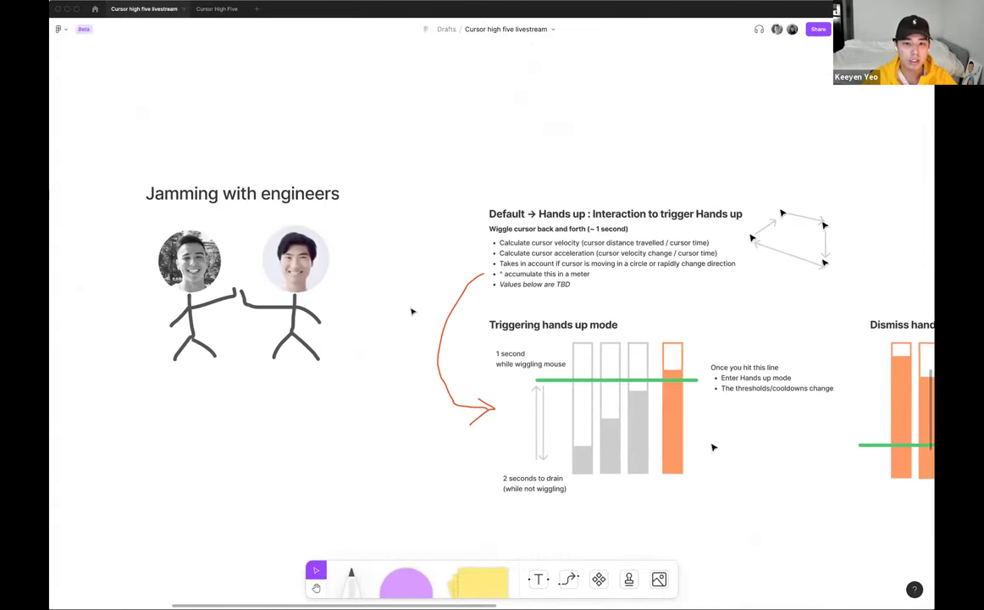
Zoom into the hands-up bar diagrams.
scroll(413, 312, "right", 2)
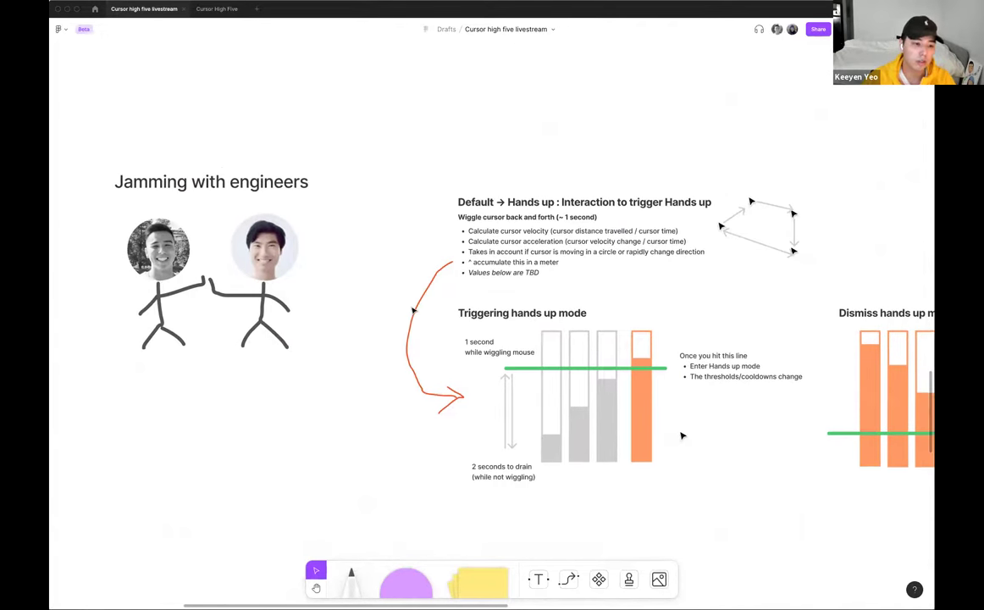
scroll(412, 312, "up", 2)
scroll(413, 311, "right", 5)
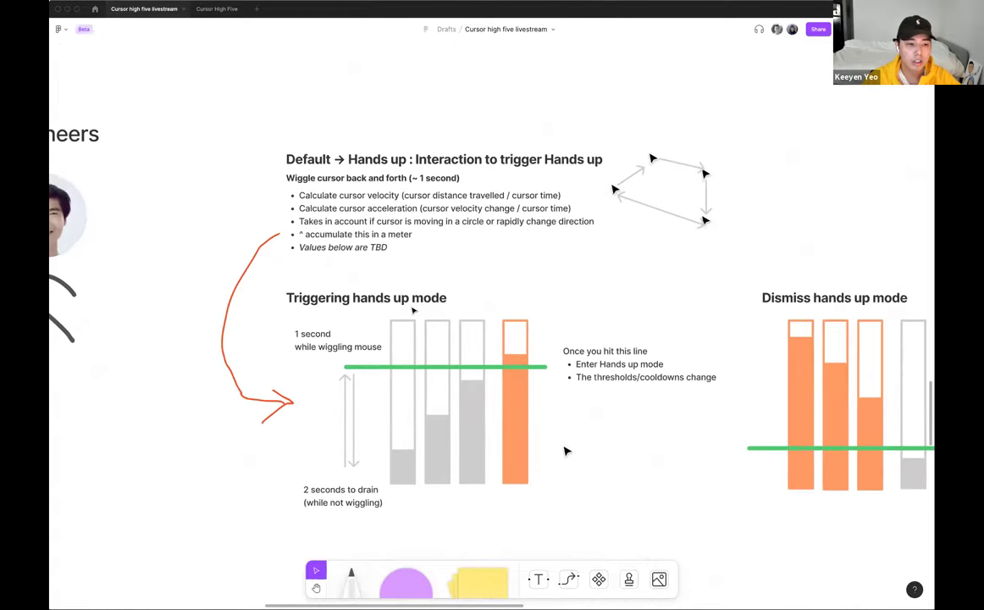
scroll(413, 311, "right", 5)
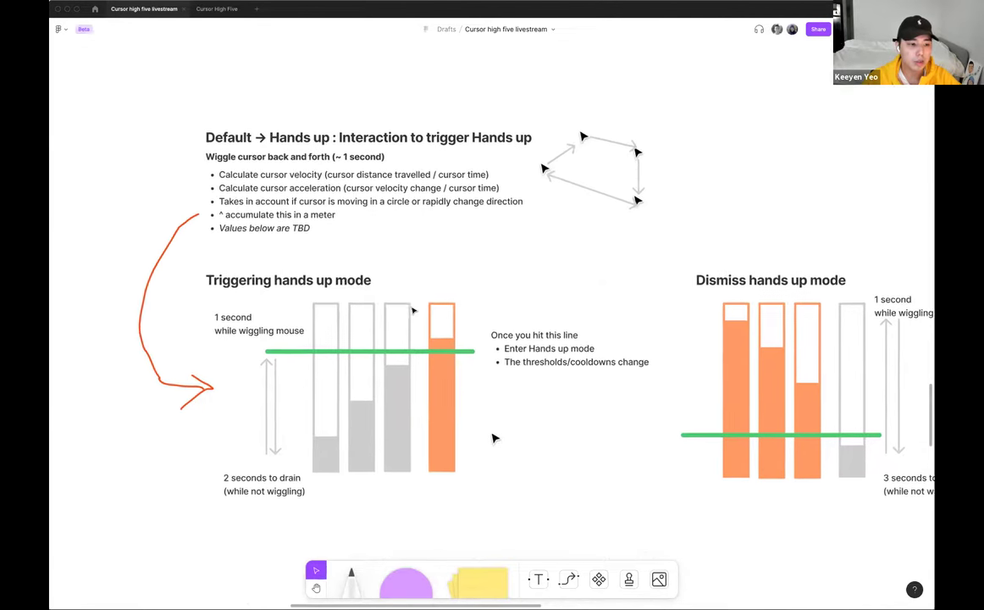
scroll(412, 311, "down", 2)
scroll(413, 312, "left", 2)
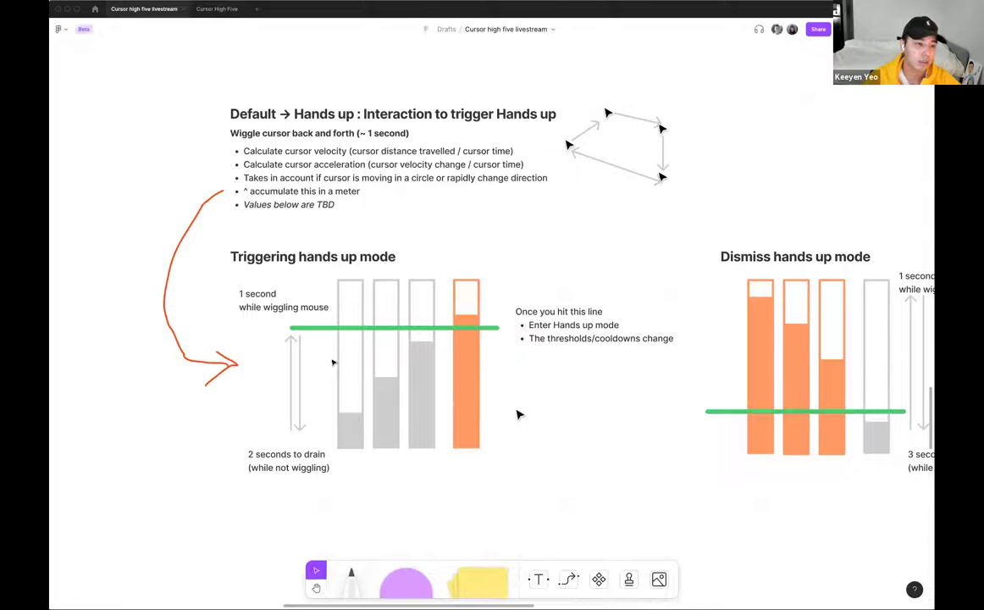
Pan right past Dismiss hands up mode to the High Five Interaction Logic section.
scroll(518, 414, "right", 1)
scroll(509, 415, "up", 1)
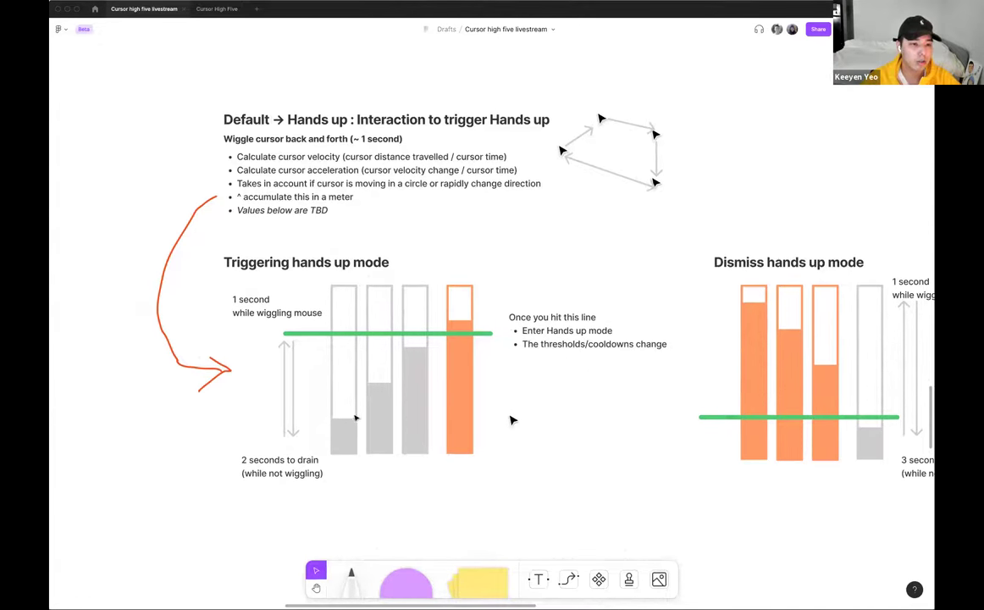
scroll(511, 419, "left", 1)
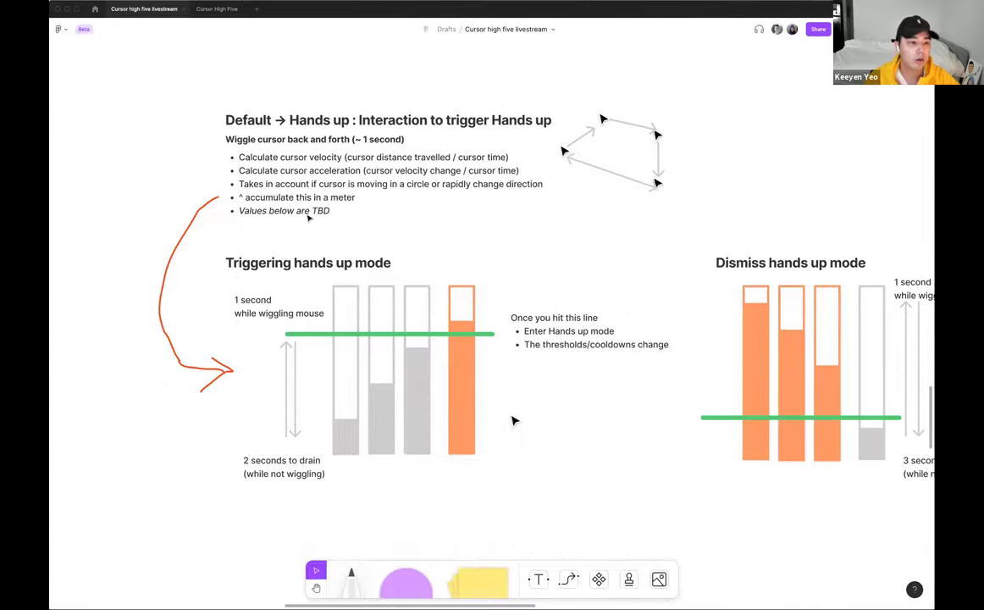
scroll(317, 295, "right", 6)
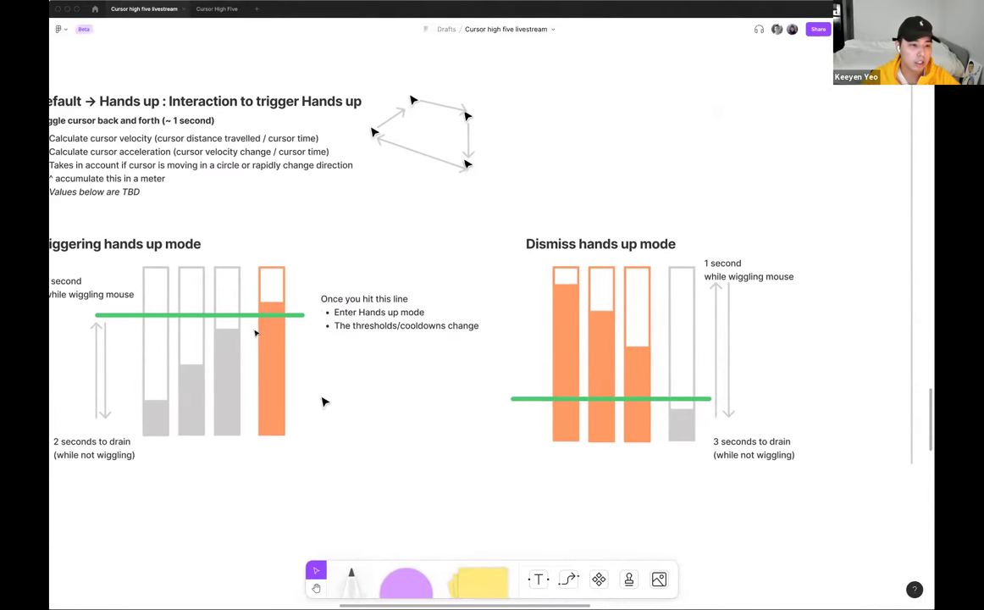
scroll(323, 402, "left", 3)
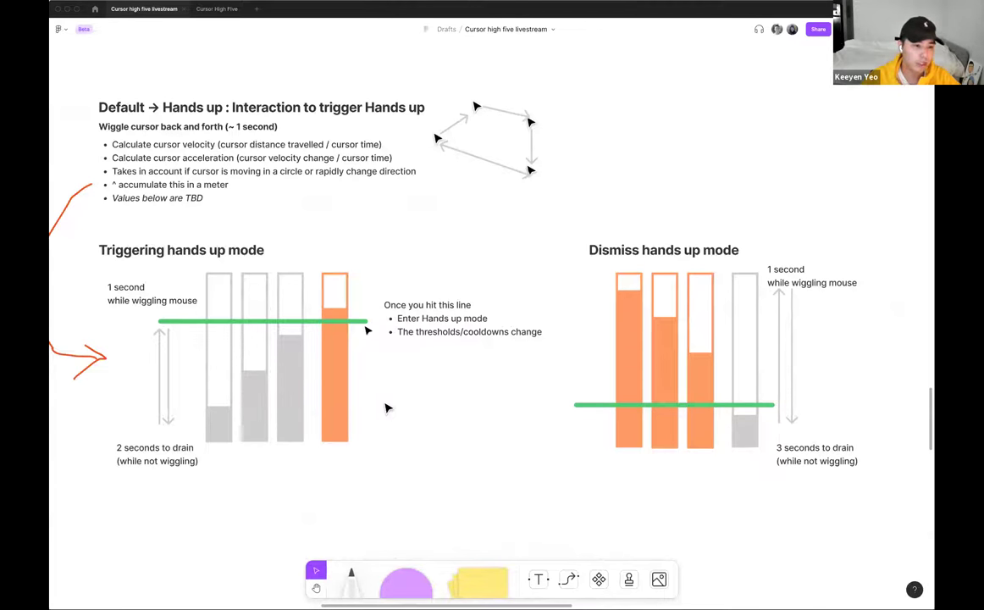
scroll(367, 331, "down", 2)
Zoom into the High Five Interaction Logic section.
scroll(369, 332, "right", 5)
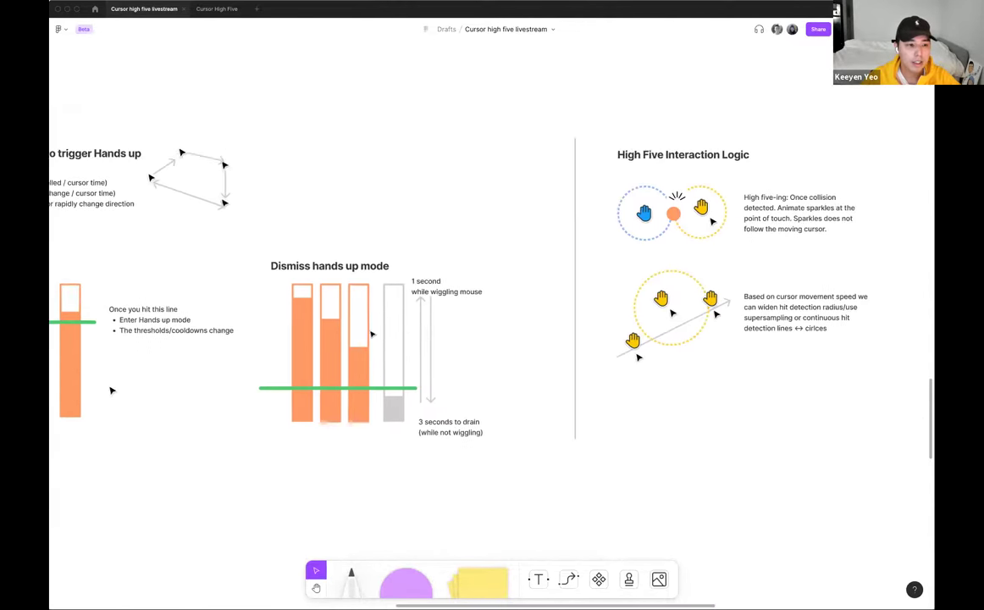
scroll(371, 334, "right", 6)
scroll(372, 334, "up", 3)
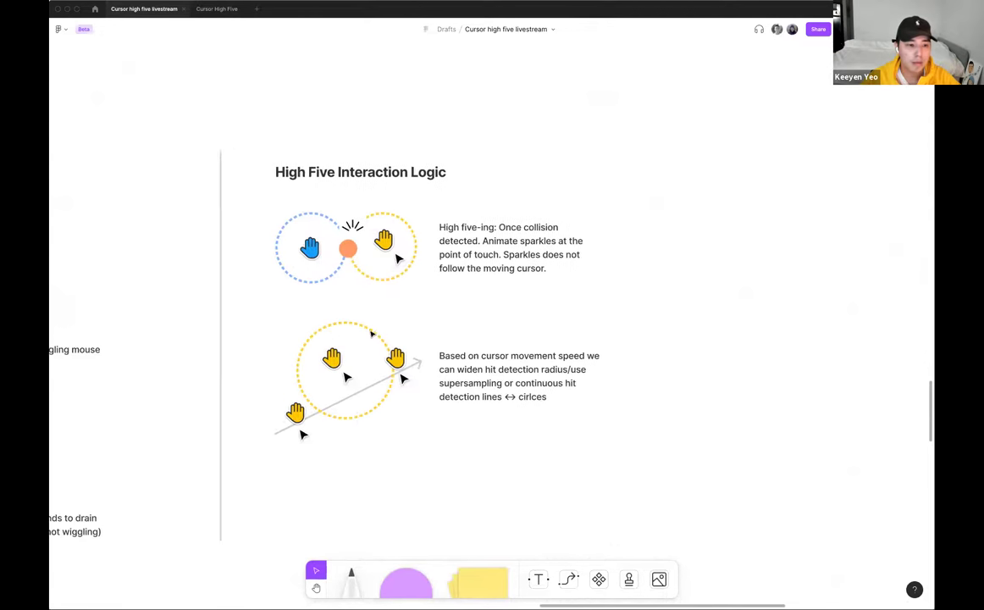
scroll(371, 334, "up", 3)
scroll(372, 334, "down", 2)
scroll(371, 334, "right", 1)
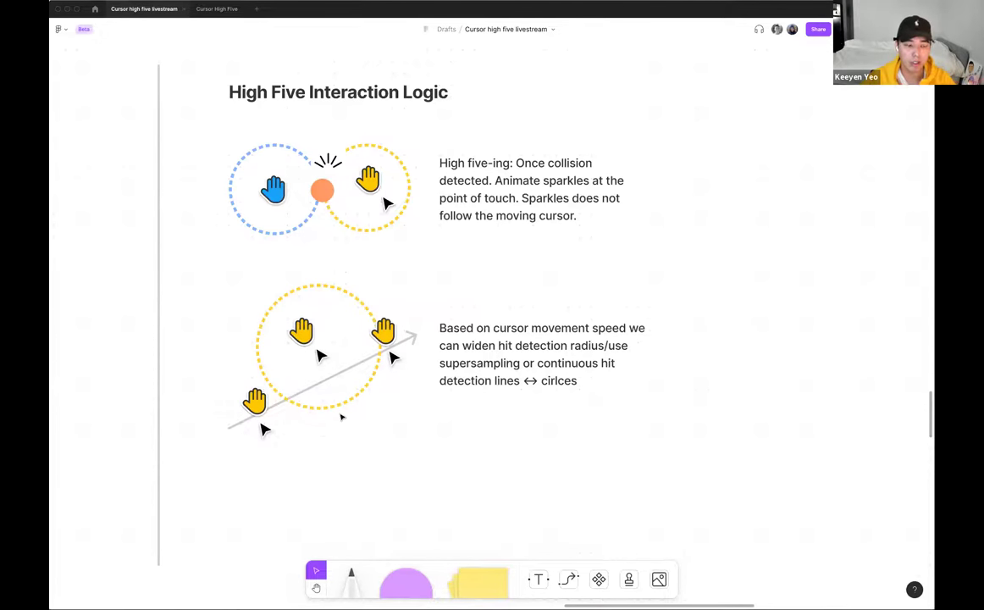
Move down to the 'Where we landed on' flowchart with the Wiggle cursor gesture branches.
scroll(341, 416, "down", 3)
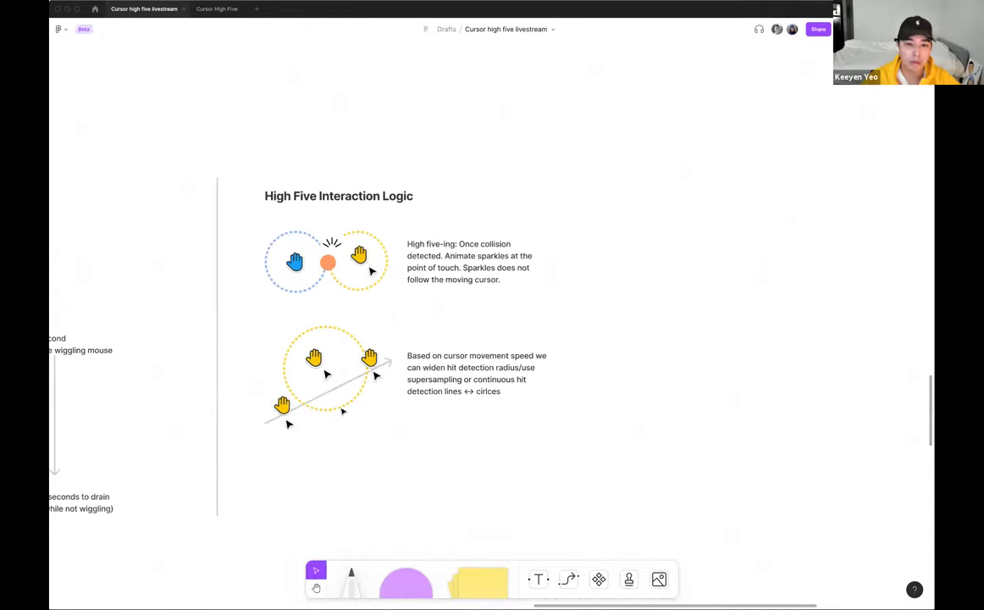
scroll(424, 338, "left", 5)
scroll(525, 149, "up", 4)
scroll(288, 386, "down", 10)
scroll(288, 386, "left", 6)
scroll(288, 386, "down", 3)
scroll(285, 386, "up", 2)
scroll(282, 386, "left", 2)
scroll(283, 387, "down", 1)
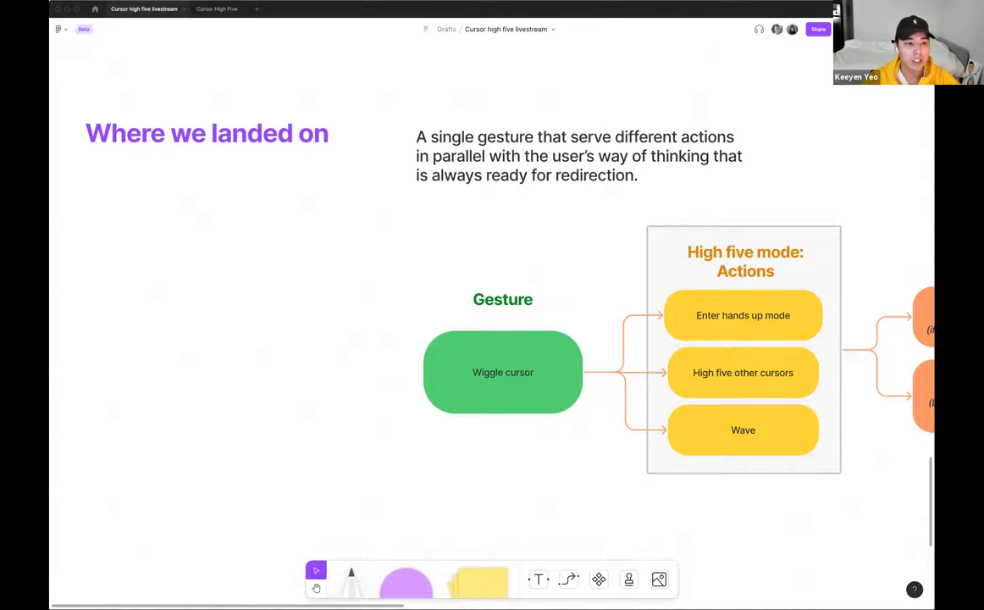
Move past the High five mode diagram down to Closing thoughts with its orange diamond and three cards.
scroll(491, 356, "right", 5)
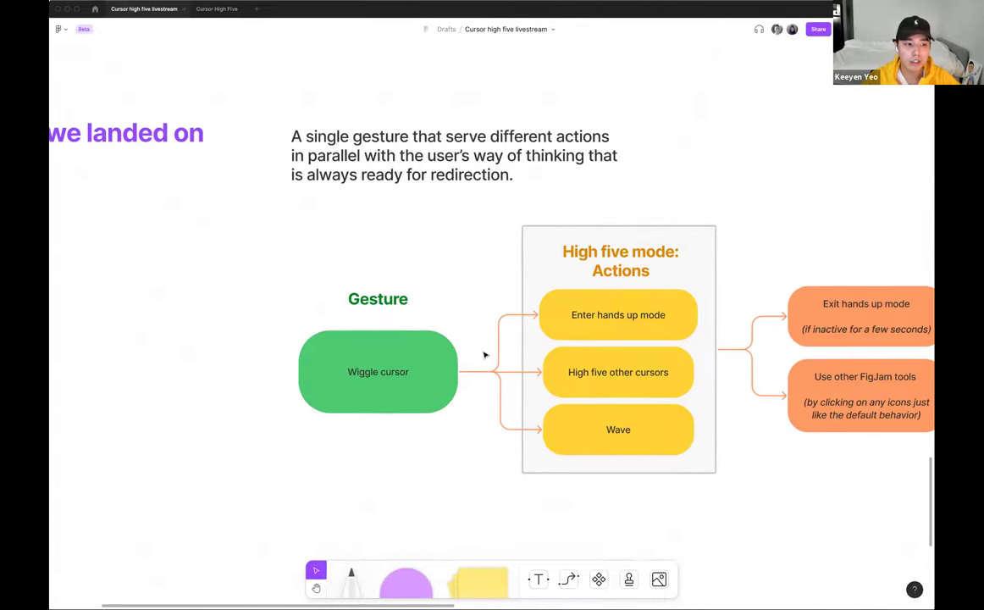
scroll(481, 356, "up", 2)
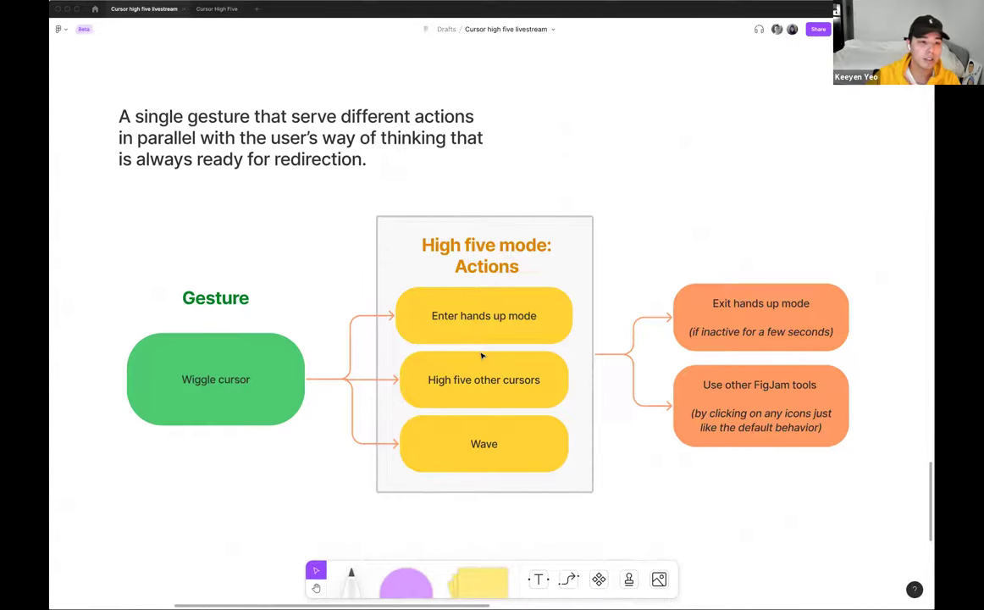
scroll(481, 354, "down", 1)
scroll(481, 354, "right", 1)
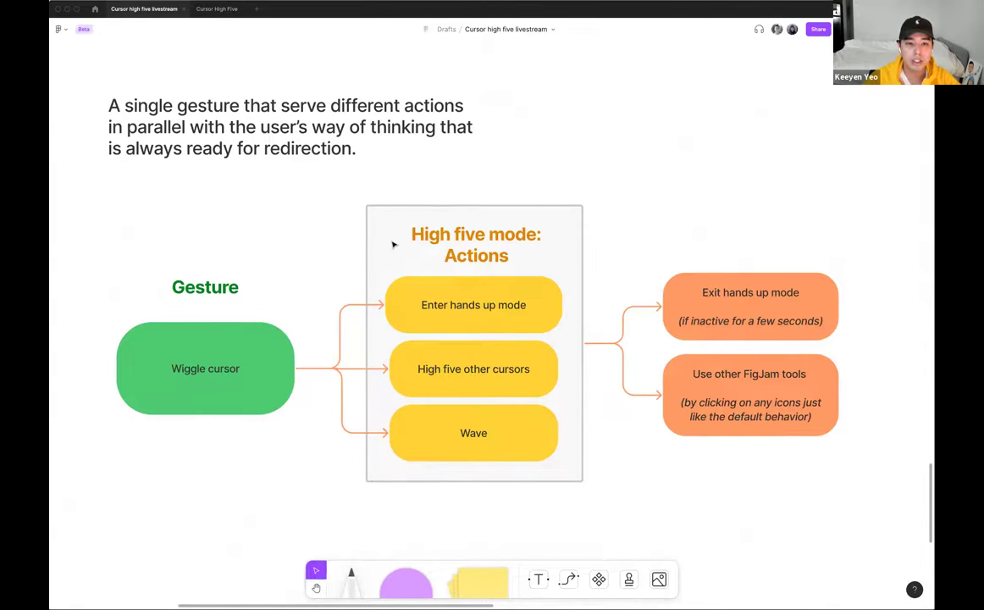
scroll(391, 244, "right", 3)
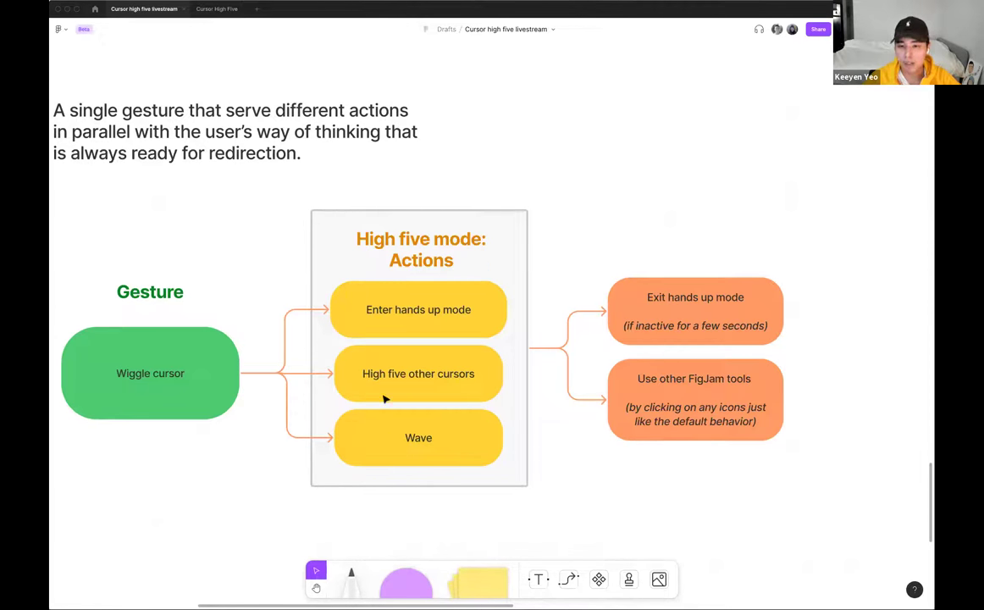
scroll(478, 416, "right", 2)
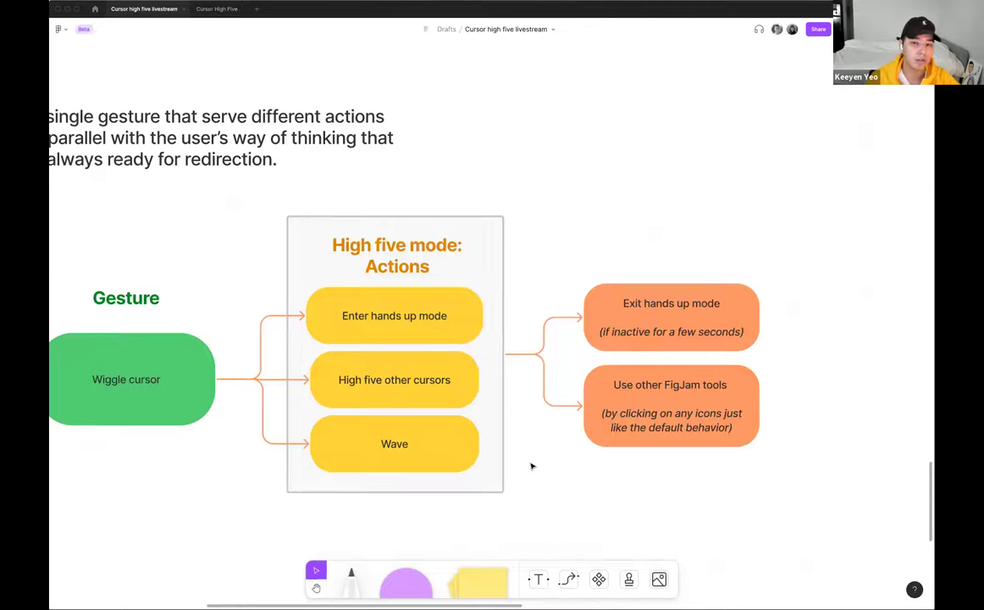
scroll(532, 466, "down", 5)
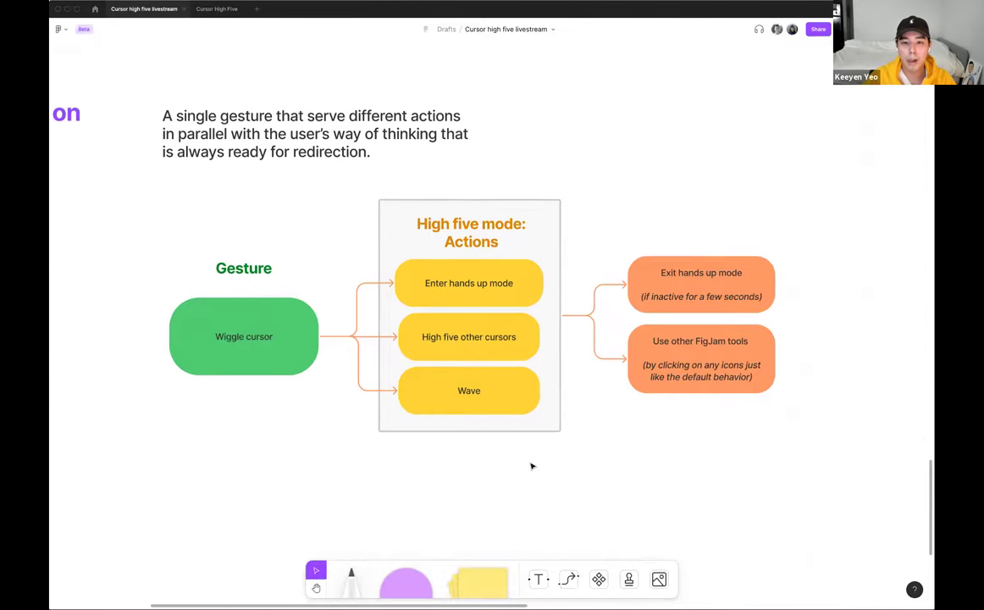
scroll(532, 466, "down", 8)
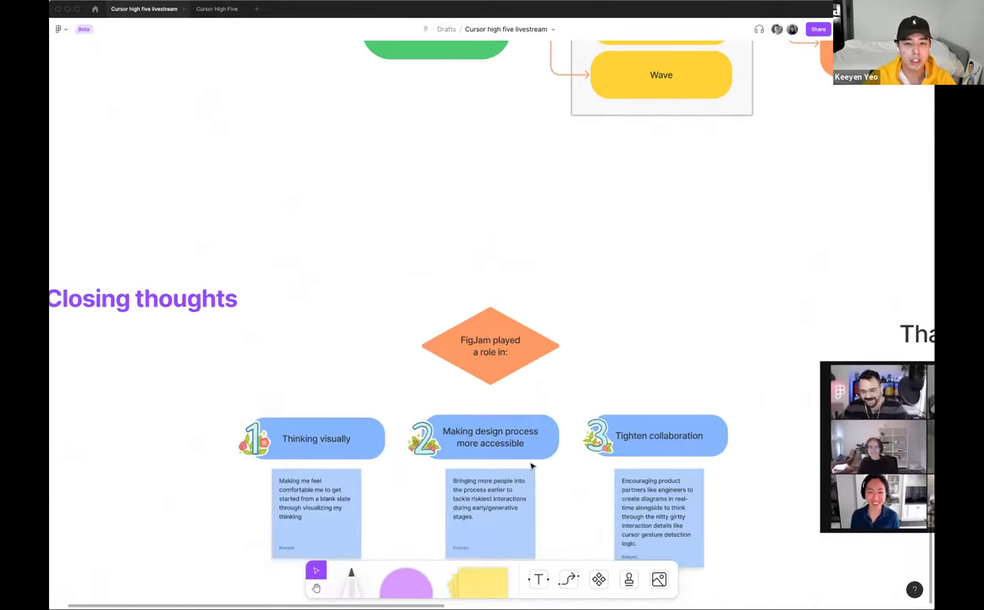
scroll(527, 466, "up", 3)
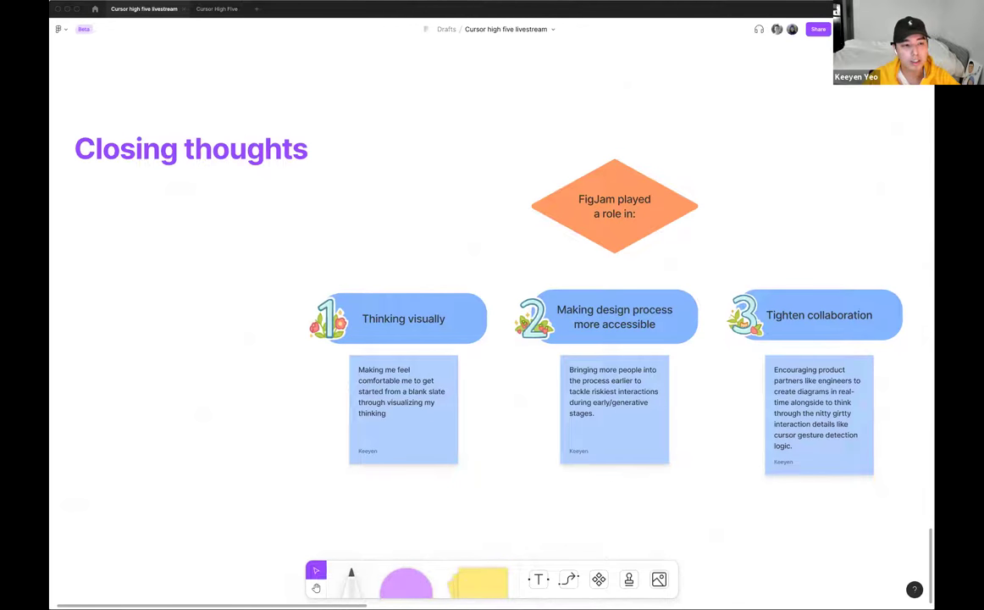
scroll(393, 284, "right", 2)
scroll(381, 266, "up", 4)
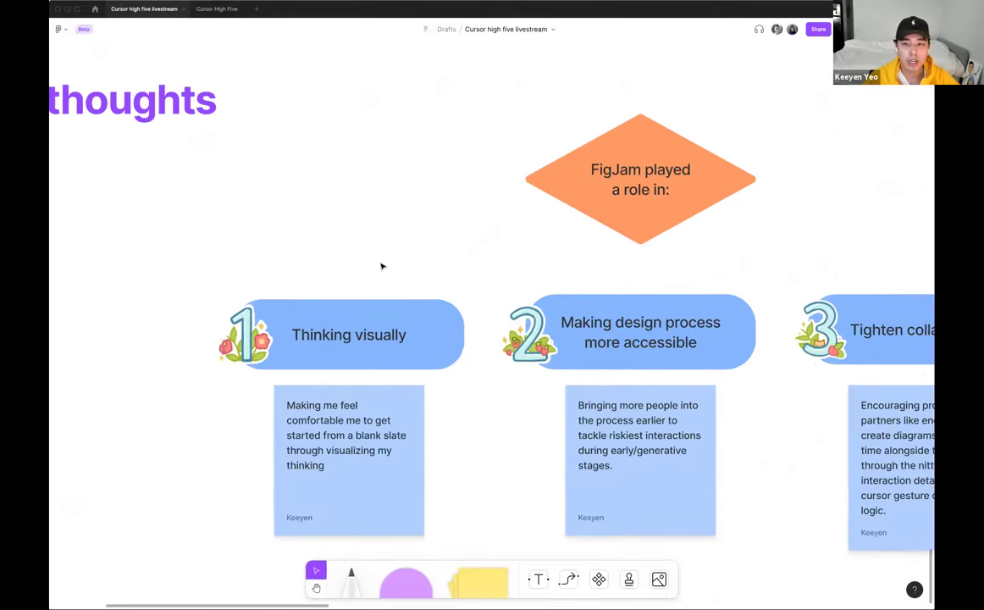
scroll(382, 266, "up", 1)
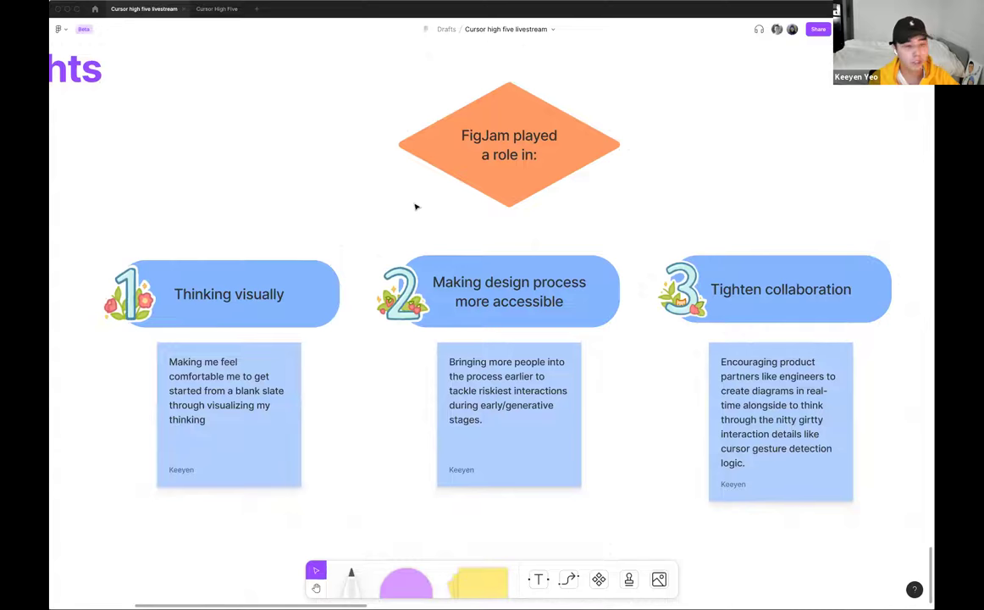
Connect the 'FigJam played a role in:' diamond to Thinking visually, Making design process, and Tighten collaboration.
left_click(504, 198)
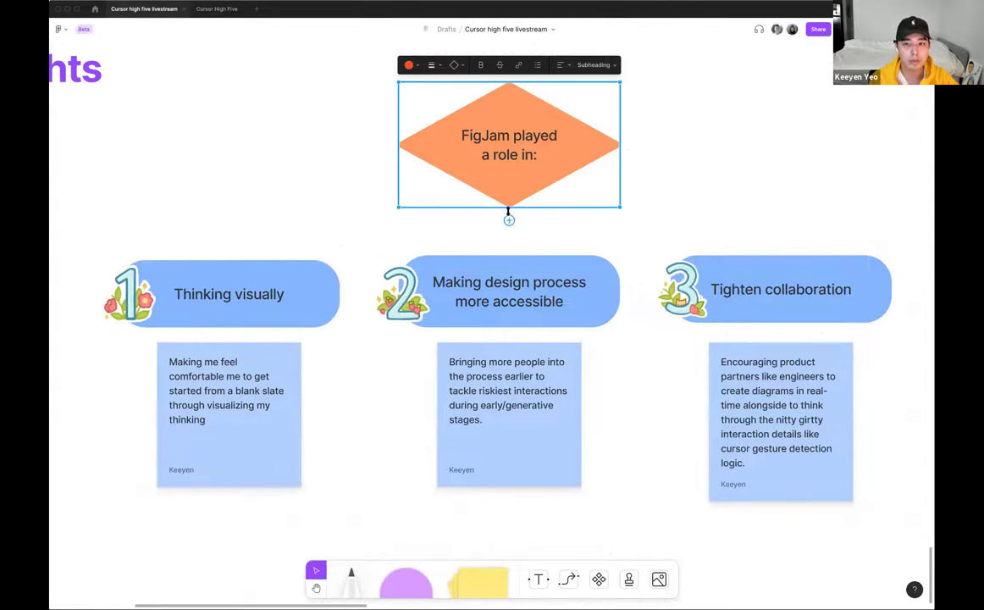
left_click_drag(510, 220, 218, 273)
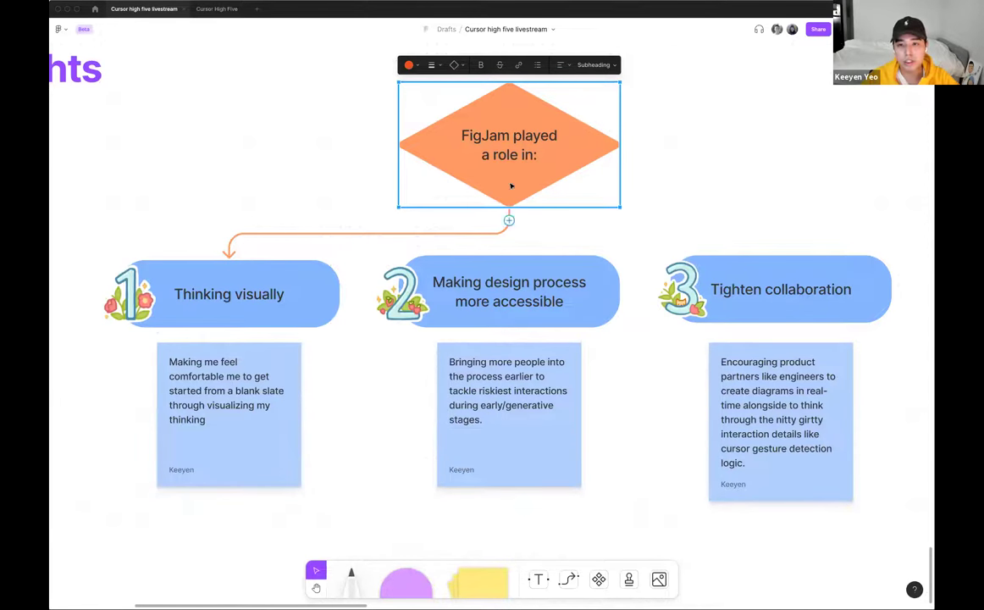
left_click_drag(509, 220, 508, 257)
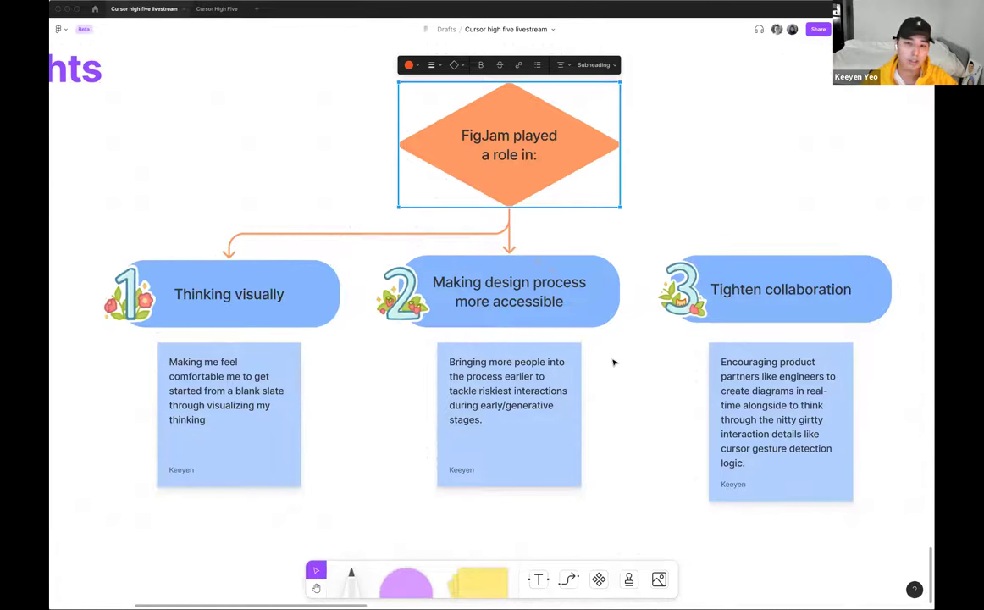
scroll(621, 380, "right", 3)
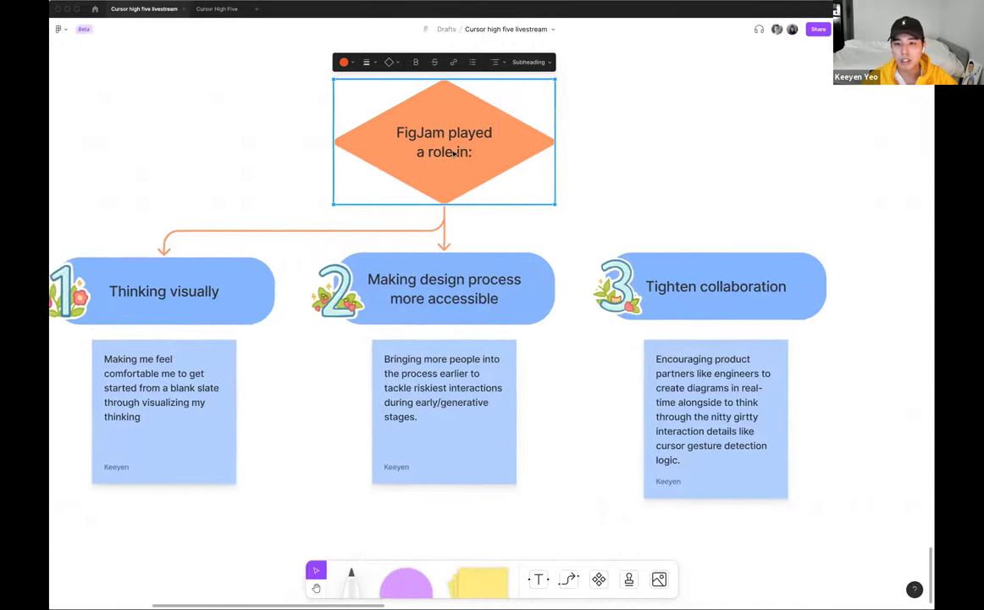
left_click_drag(441, 218, 733, 267)
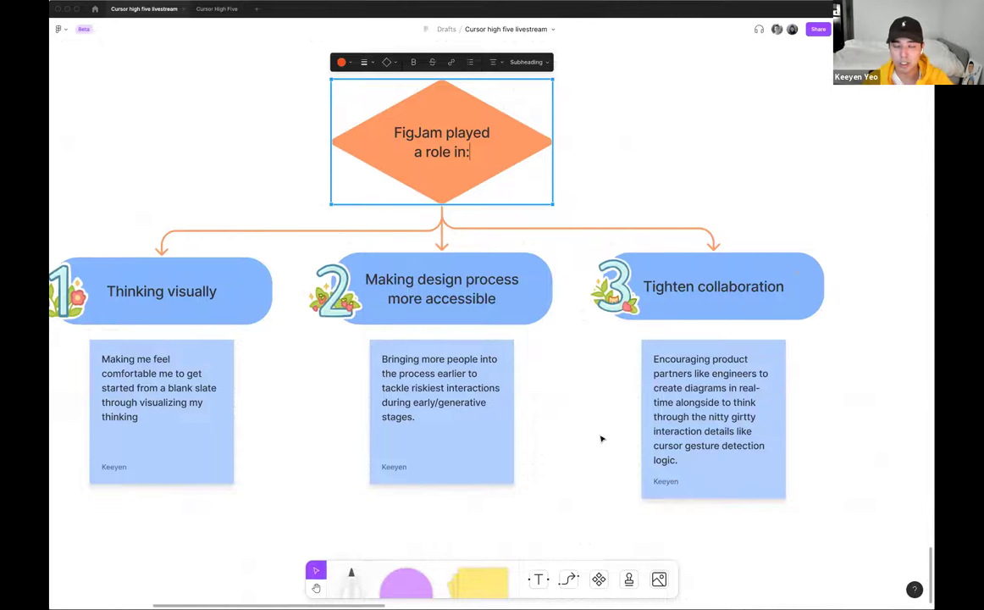
Pan right to the closing 'Thank you!!' slide with the team photo and cat sticker.
scroll(589, 430, "right", 3)
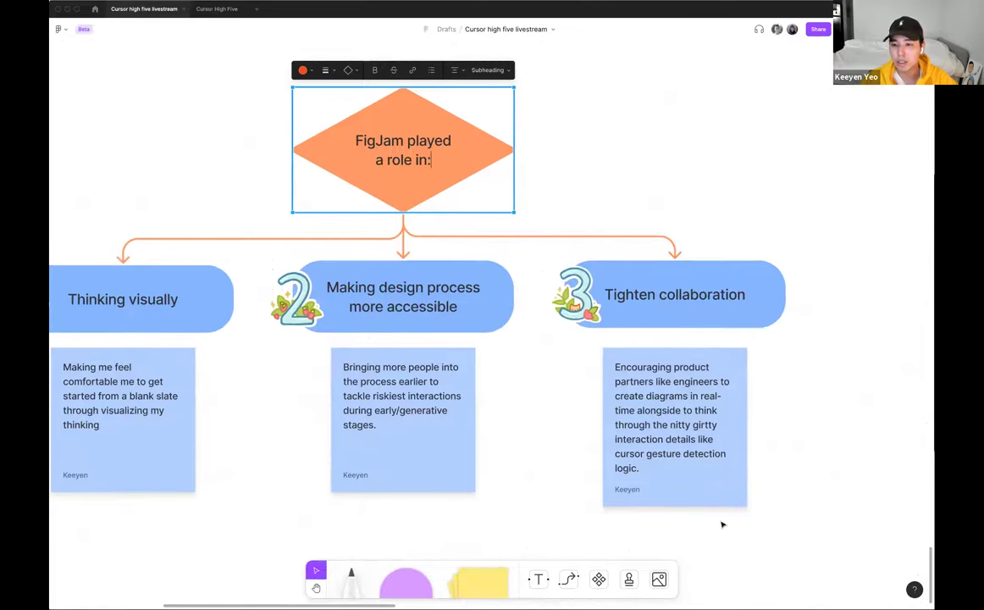
scroll(716, 510, "right", 10)
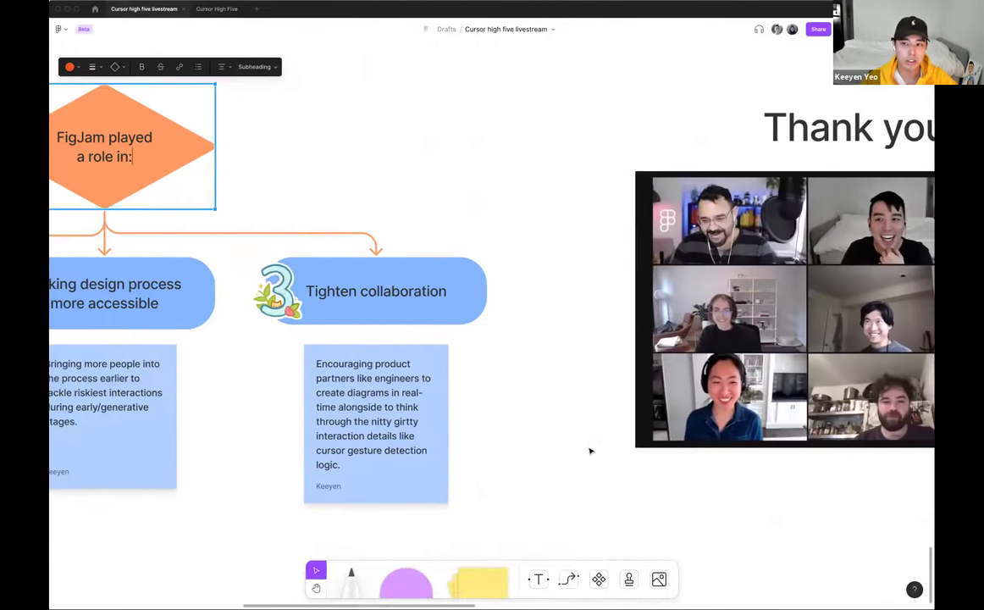
scroll(584, 451, "right", 2)
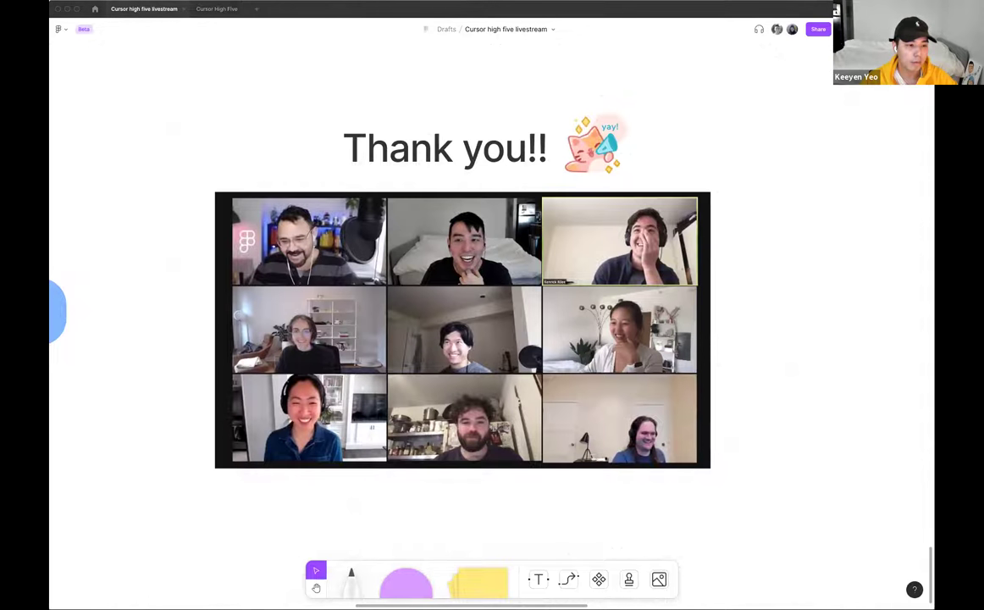
Pan right and up around the Thank you slide on the board.
scroll(522, 341, "right", 1)
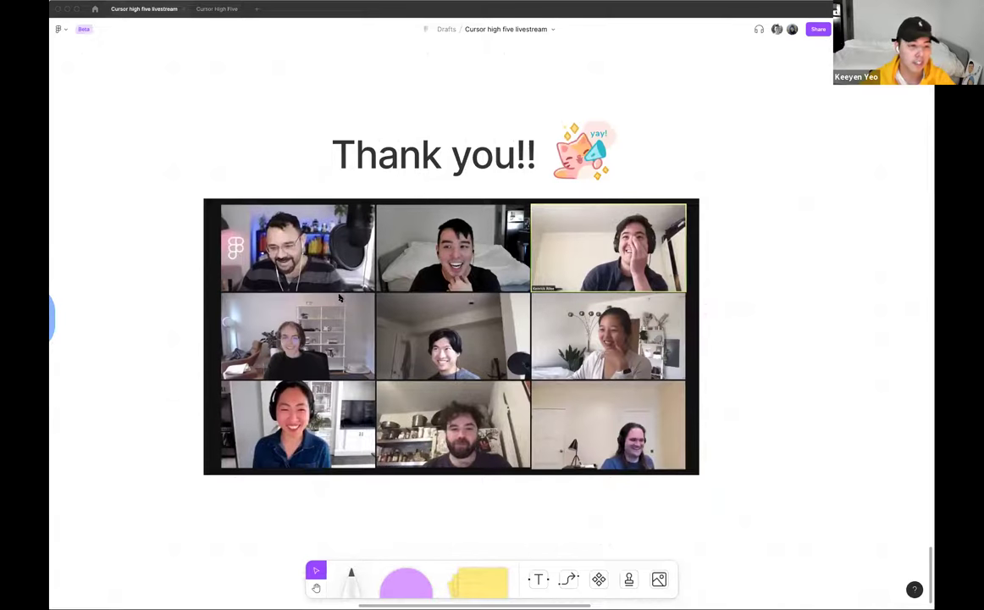
scroll(409, 321, "up", 3)
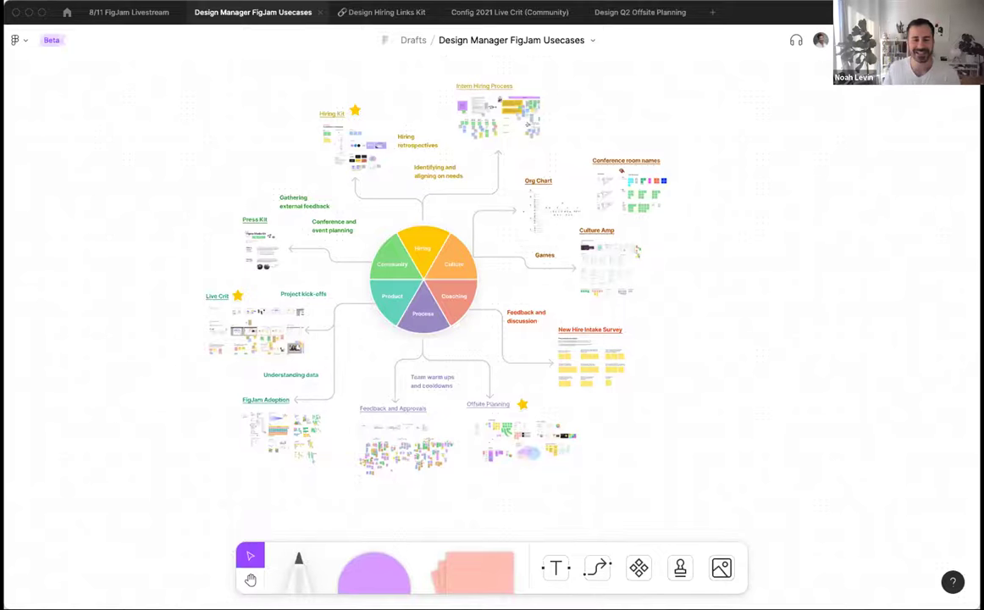
scroll(688, 330, "left", 5)
scroll(688, 329, "up", 3)
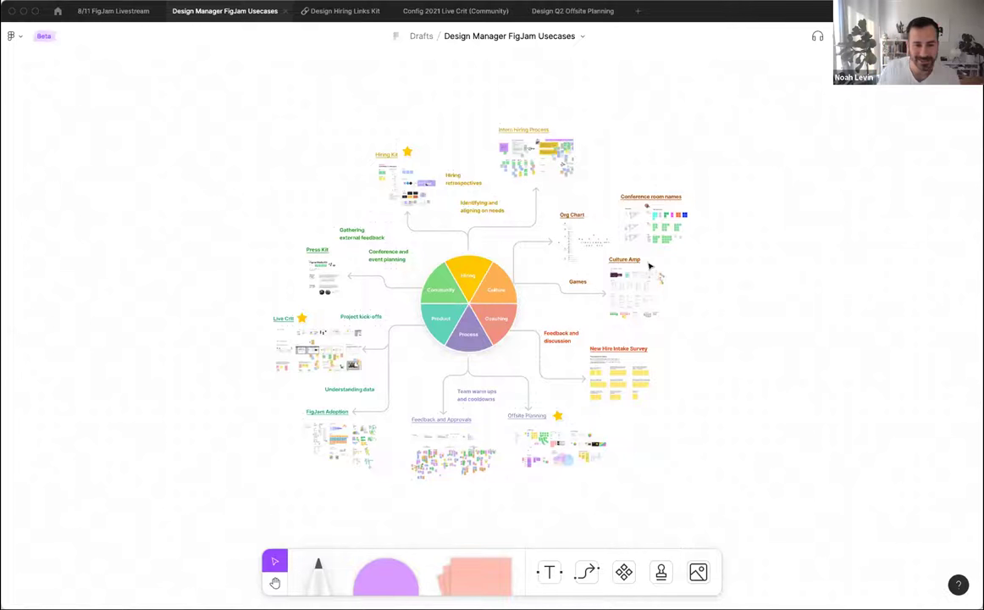
scroll(729, 323, "left", 1)
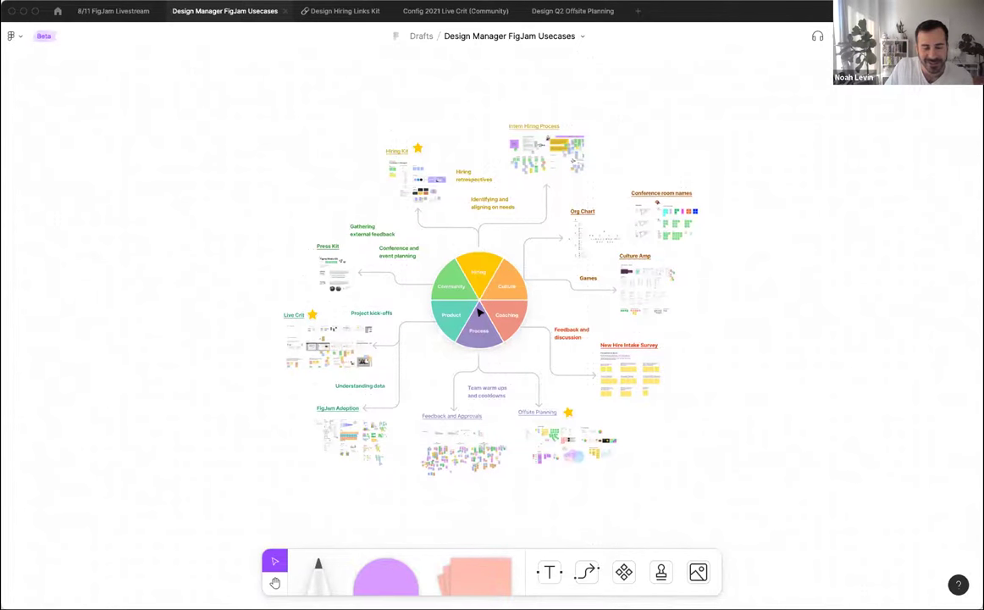
scroll(479, 329, "up", 2)
scroll(479, 329, "up", 3)
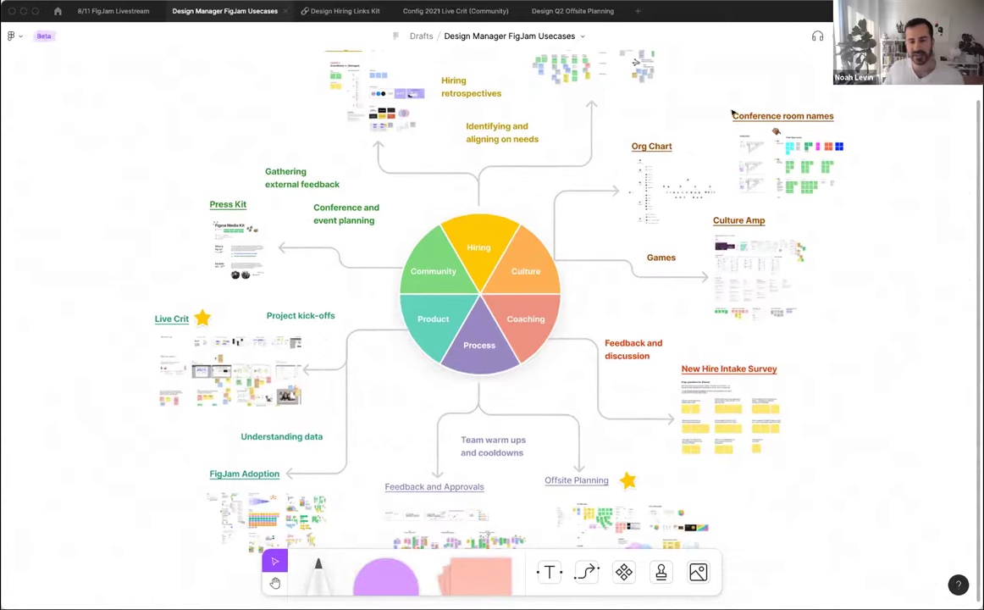
scroll(593, 305, "left", 4)
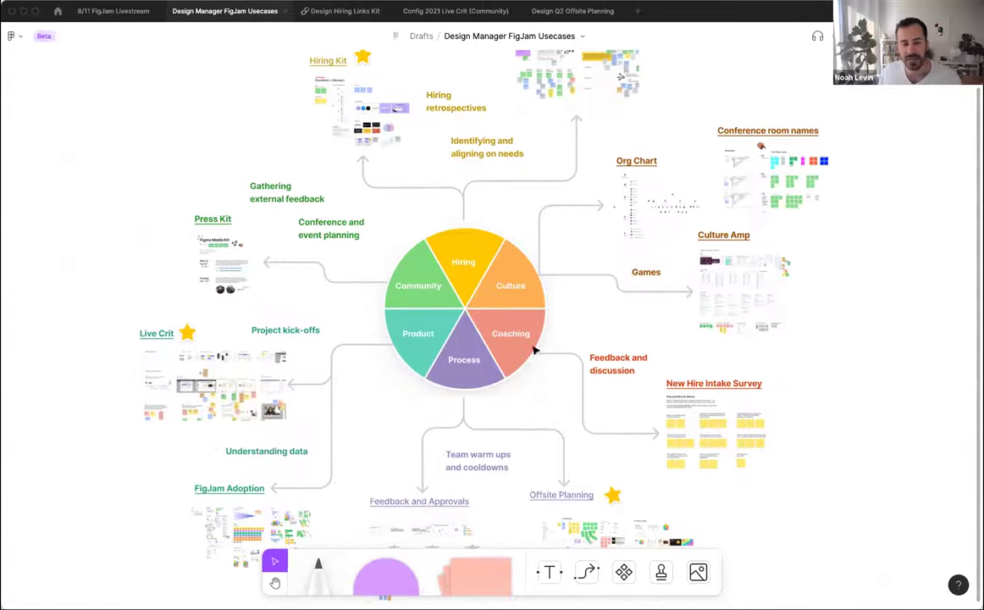
scroll(553, 357, "left", 3)
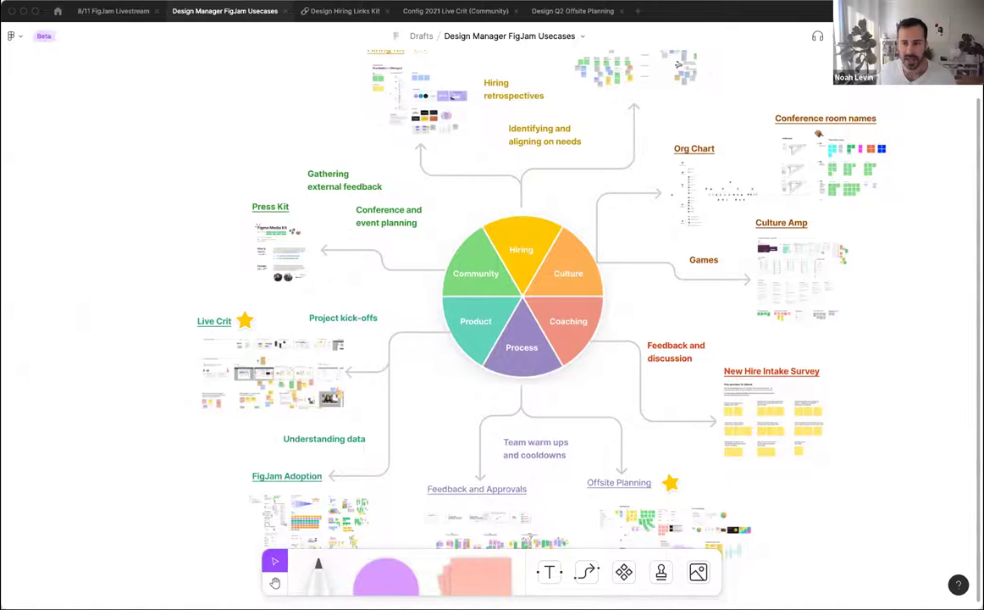
scroll(541, 407, "up", 5)
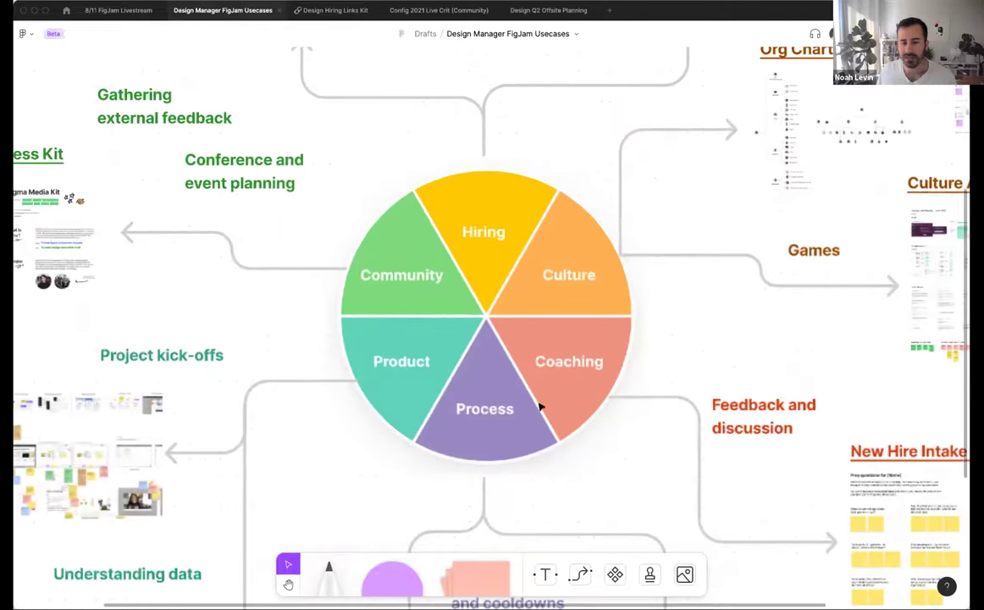
scroll(380, 383, "down", 5)
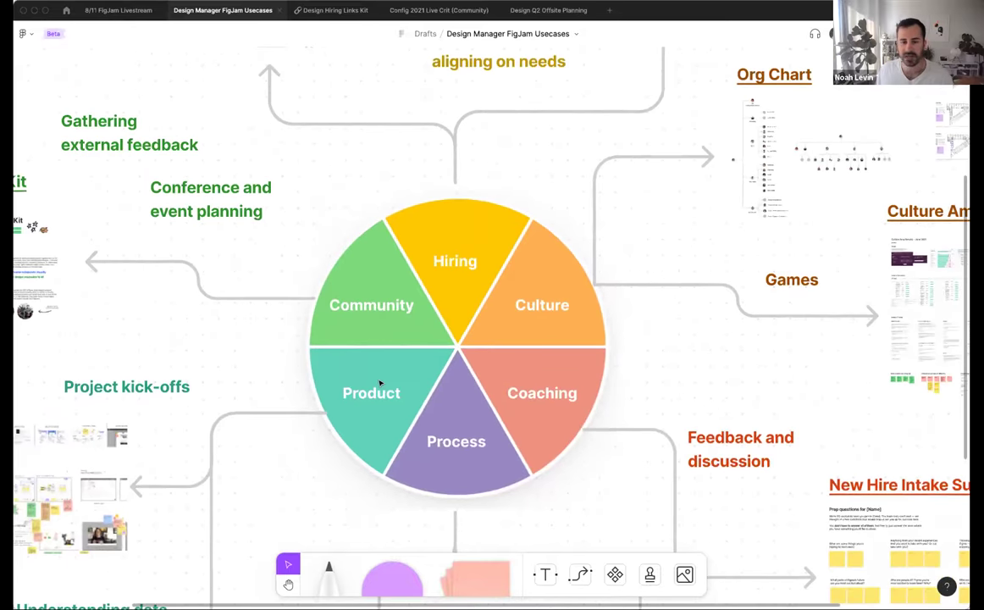
scroll(394, 384, "down", 3)
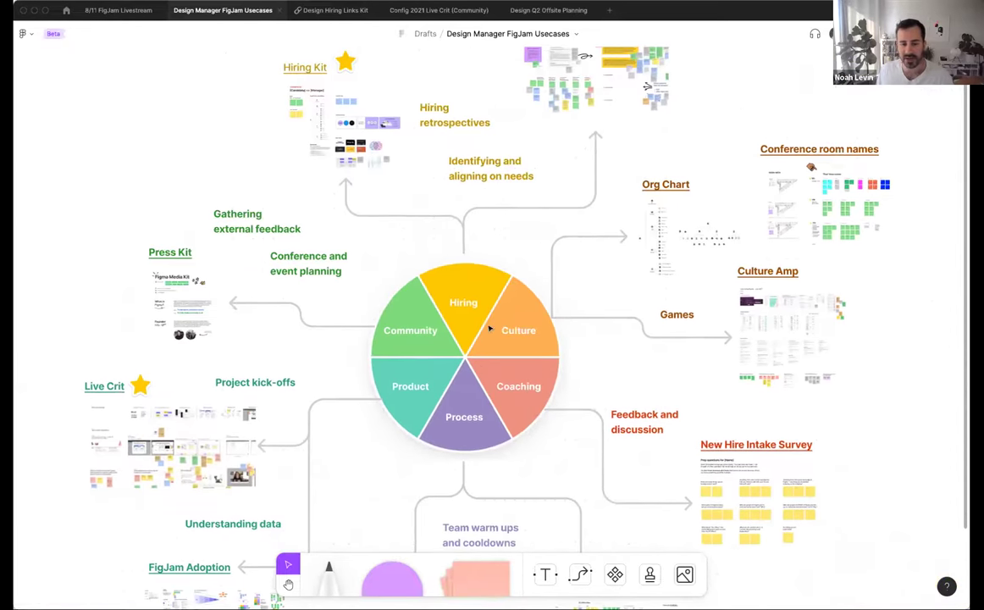
scroll(474, 366, "down", 5)
scroll(474, 367, "left", 3)
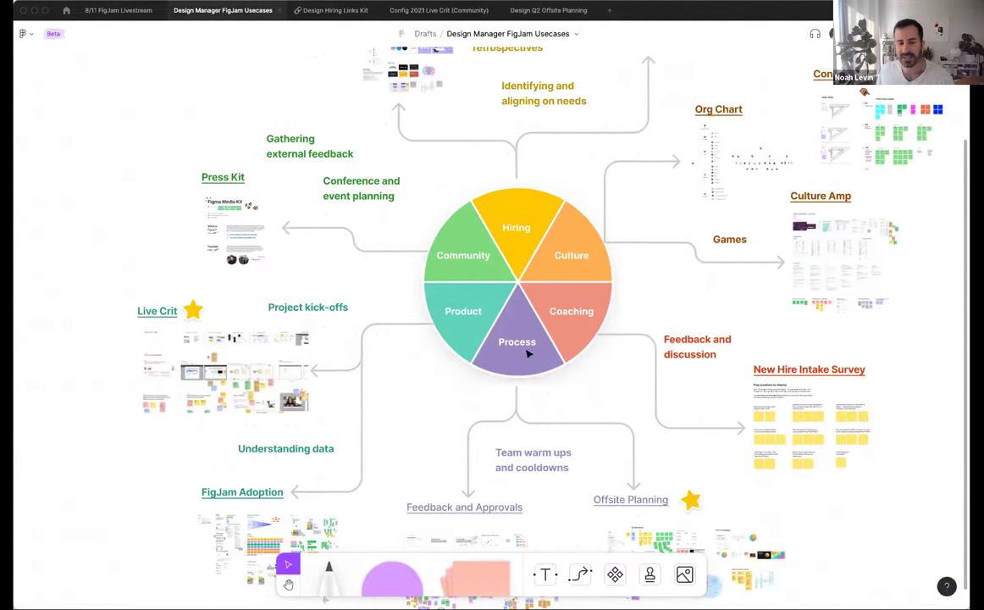
scroll(473, 363, "up", 2)
scroll(473, 362, "right", 1)
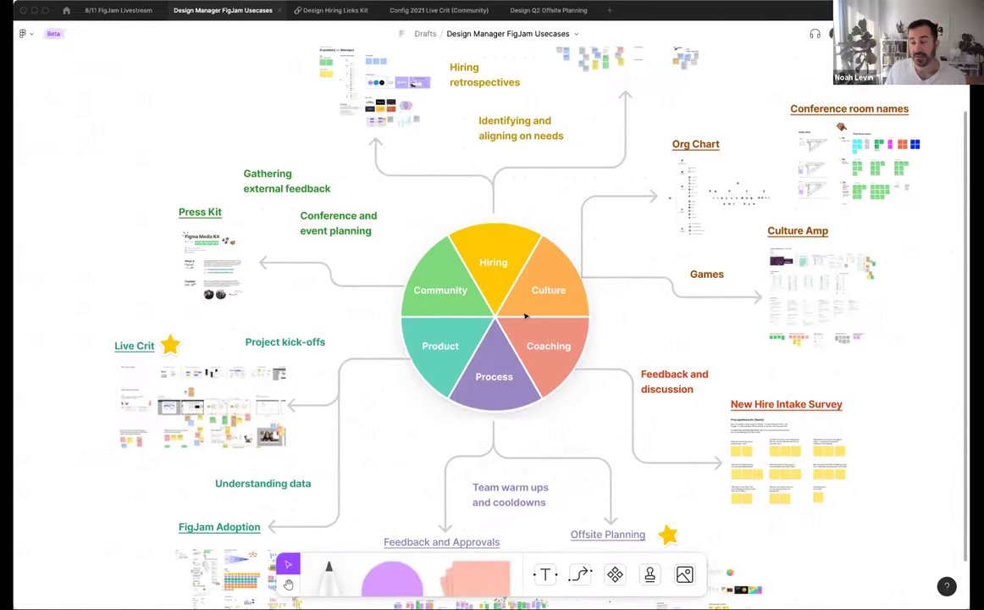
scroll(555, 228, "up", 2)
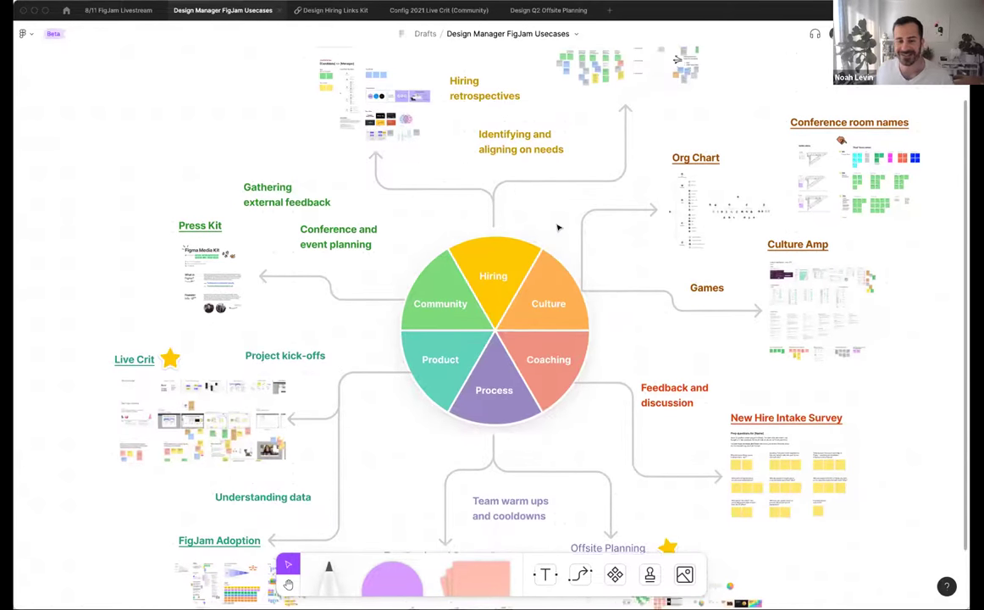
scroll(555, 388, "down", 3)
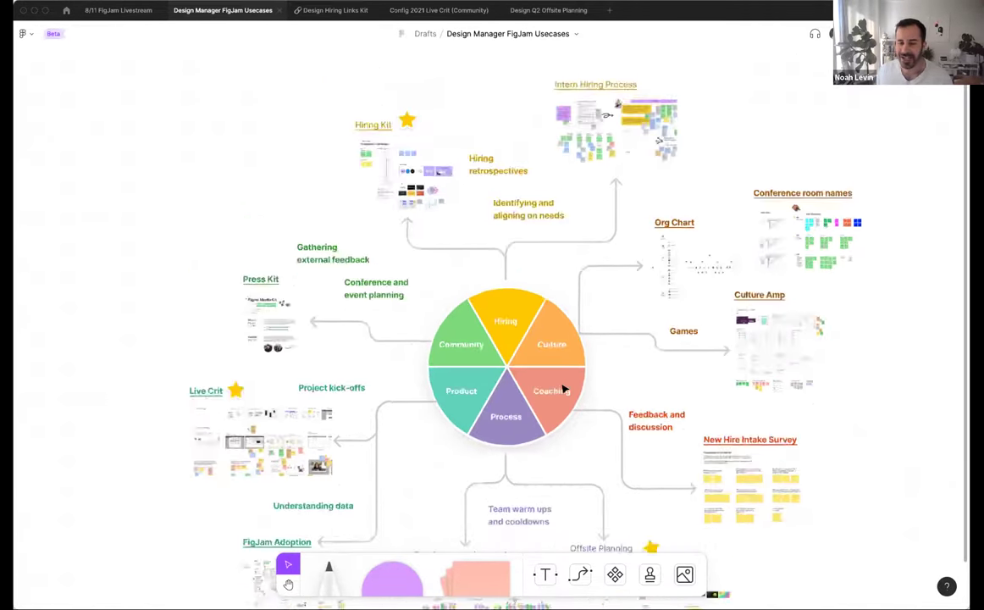
scroll(597, 352, "down", 3)
scroll(597, 338, "down", 2)
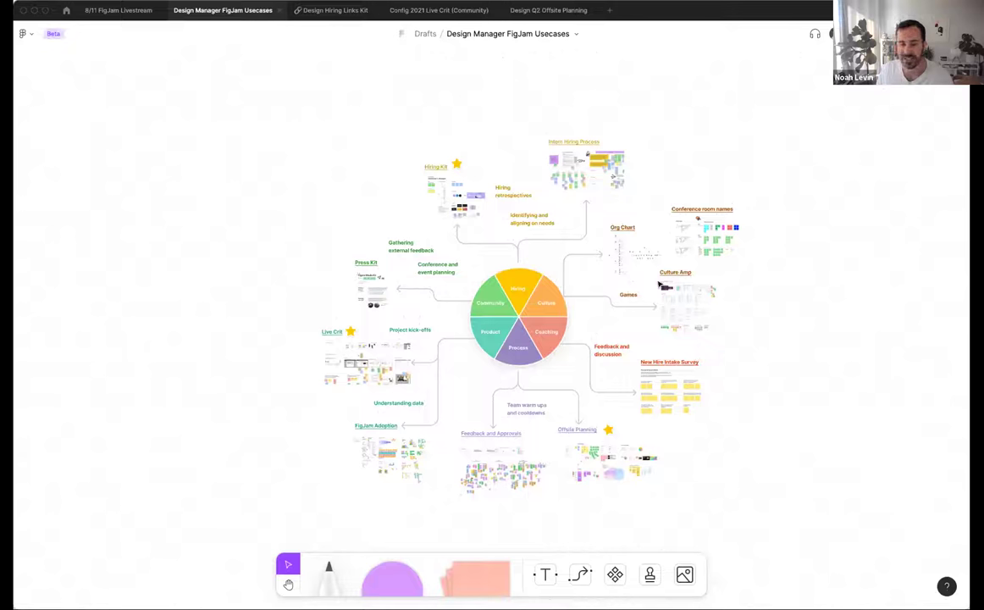
scroll(515, 246, "up", 5)
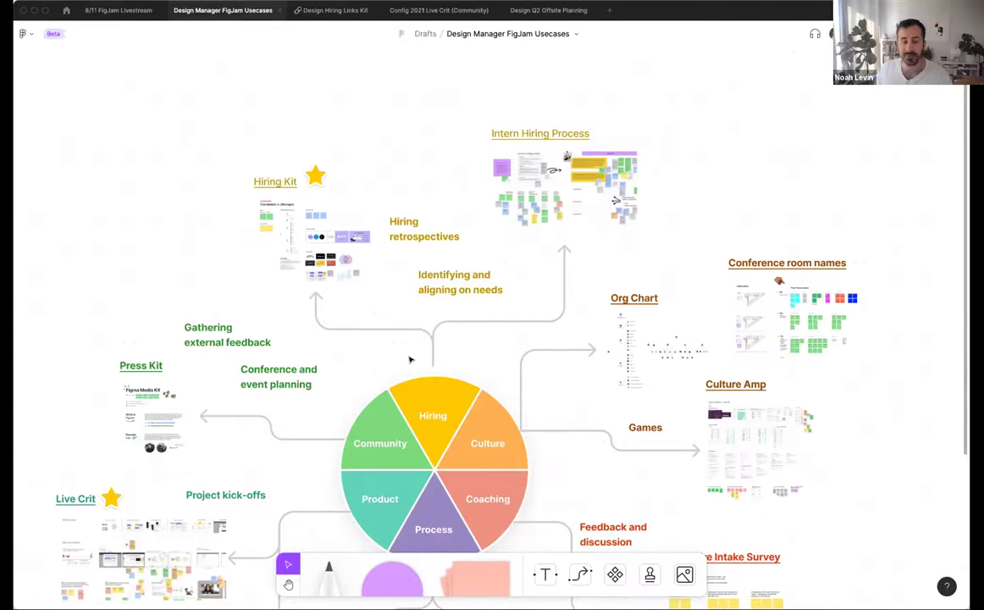
scroll(410, 322, "up", 3)
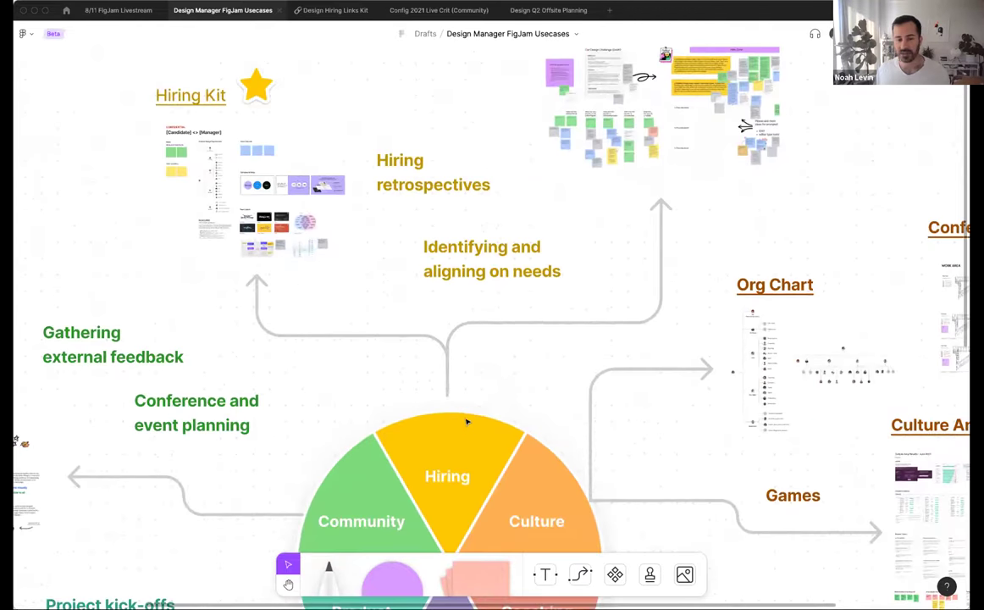
scroll(466, 424, "up", 2)
scroll(466, 421, "down", 3)
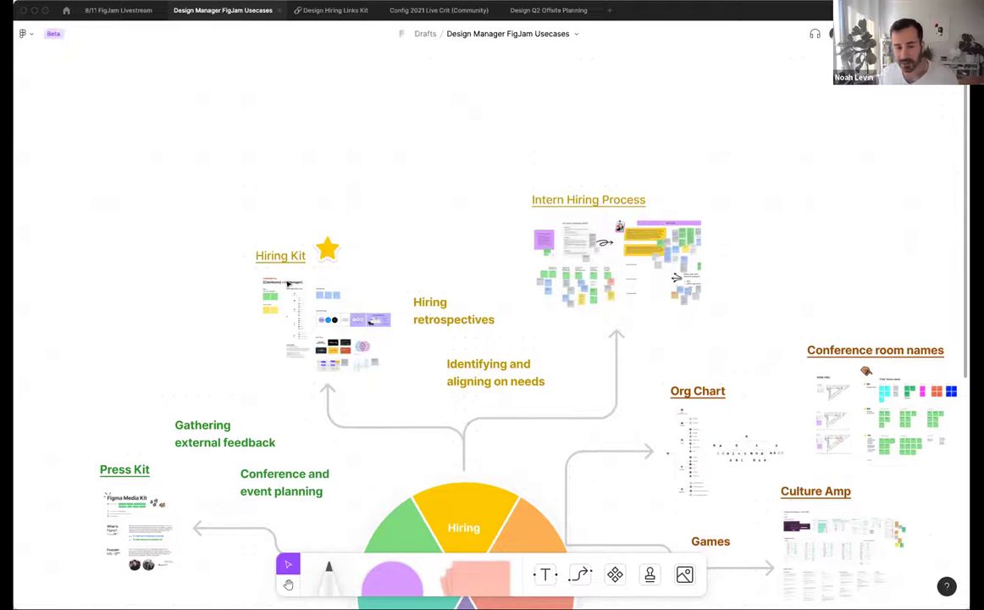
scroll(428, 355, "down", 2)
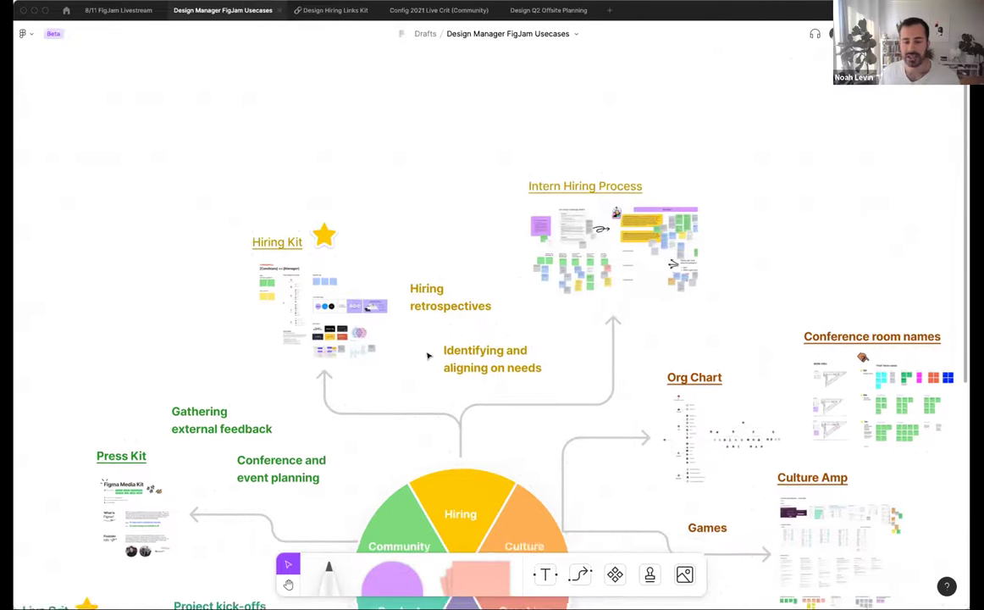
scroll(508, 369, "down", 3)
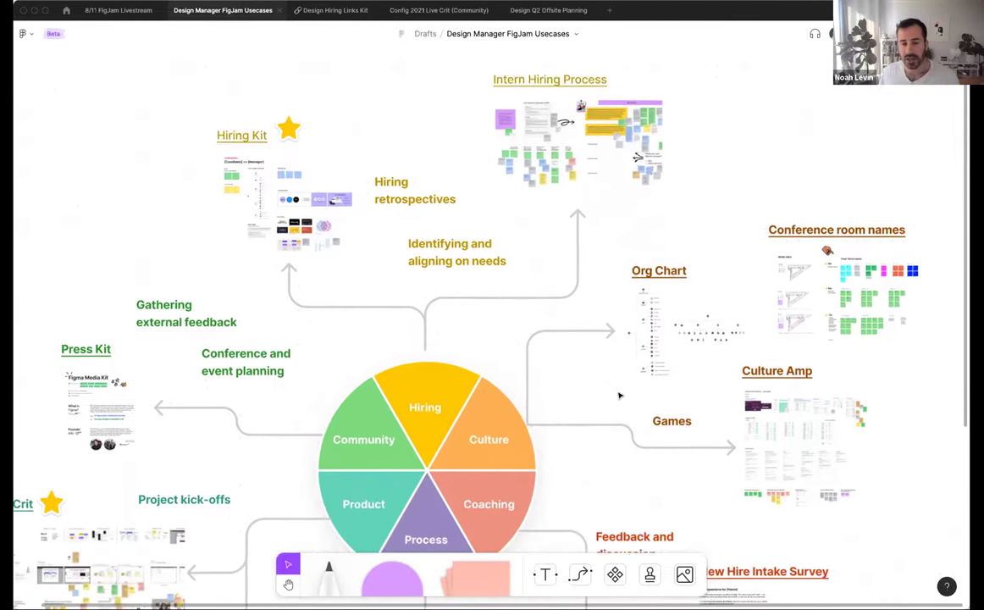
scroll(478, 255, "right", 4)
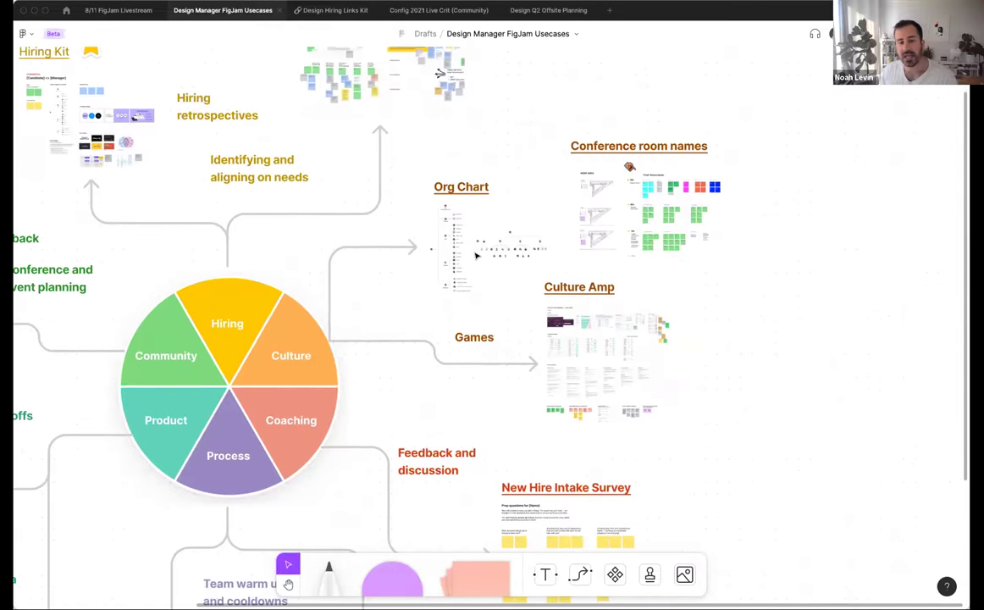
scroll(477, 255, "up", 5)
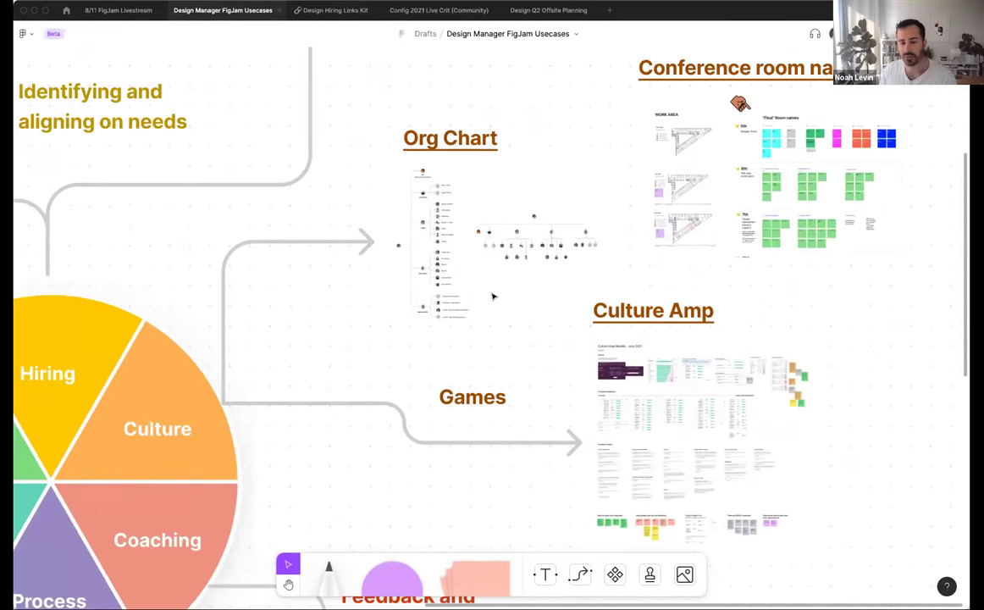
scroll(383, 377, "right", 2)
scroll(382, 377, "up", 1)
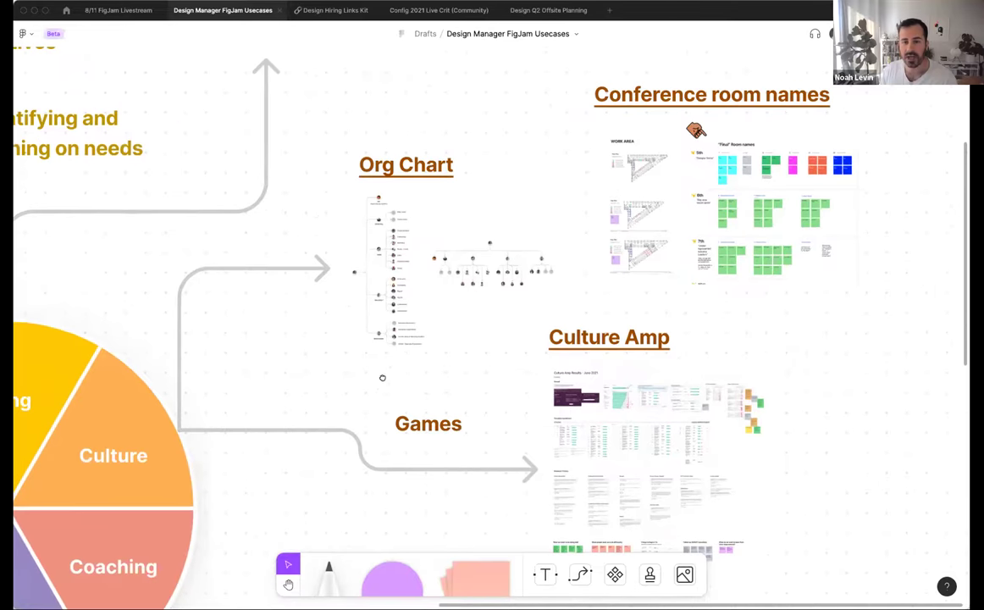
scroll(382, 377, "right", 3)
scroll(382, 377, "up", 1)
scroll(508, 329, "left", 4)
scroll(509, 330, "down", 1)
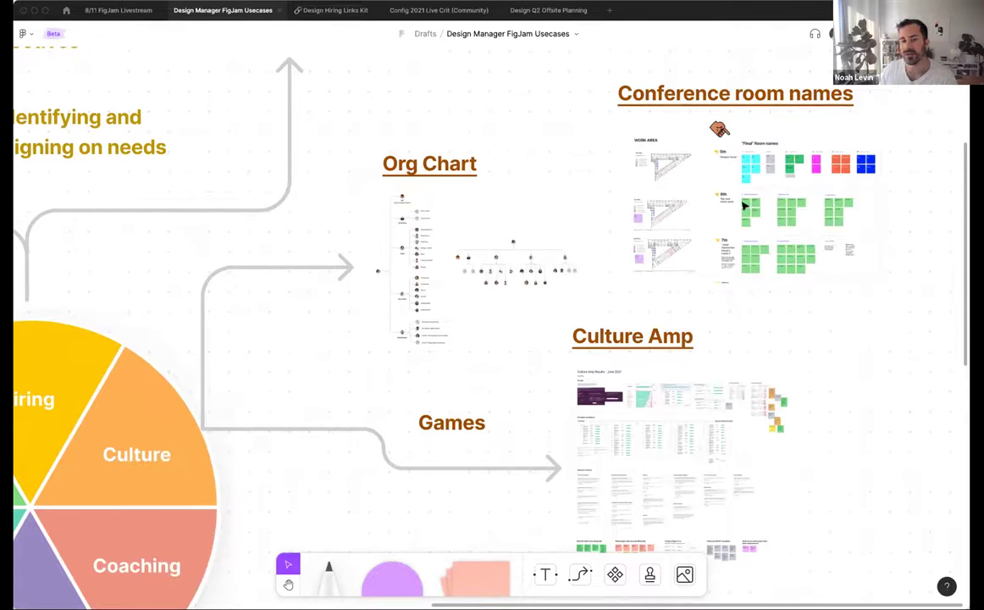
scroll(751, 359, "down", 4)
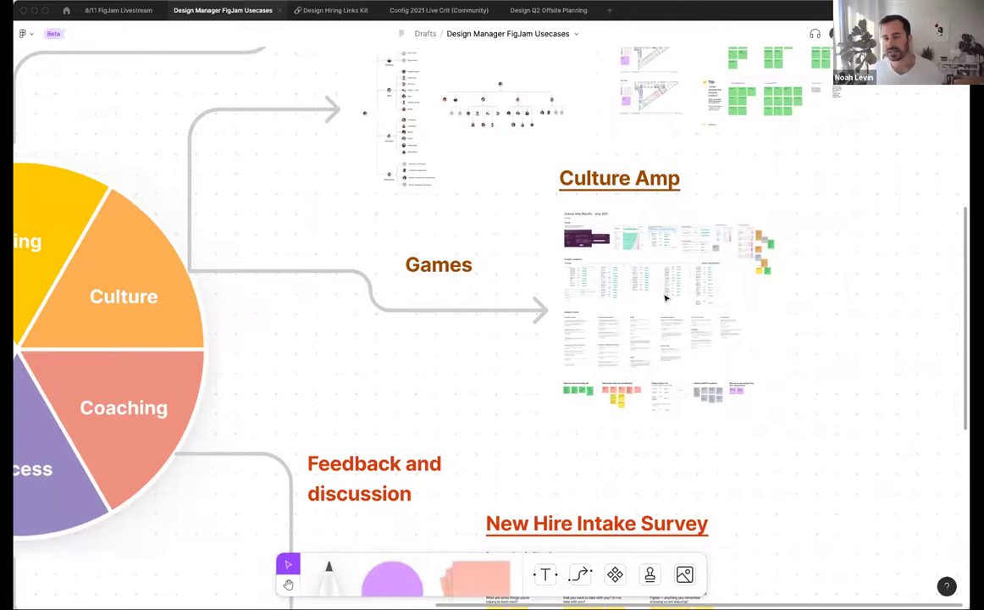
scroll(601, 288, "down", 5)
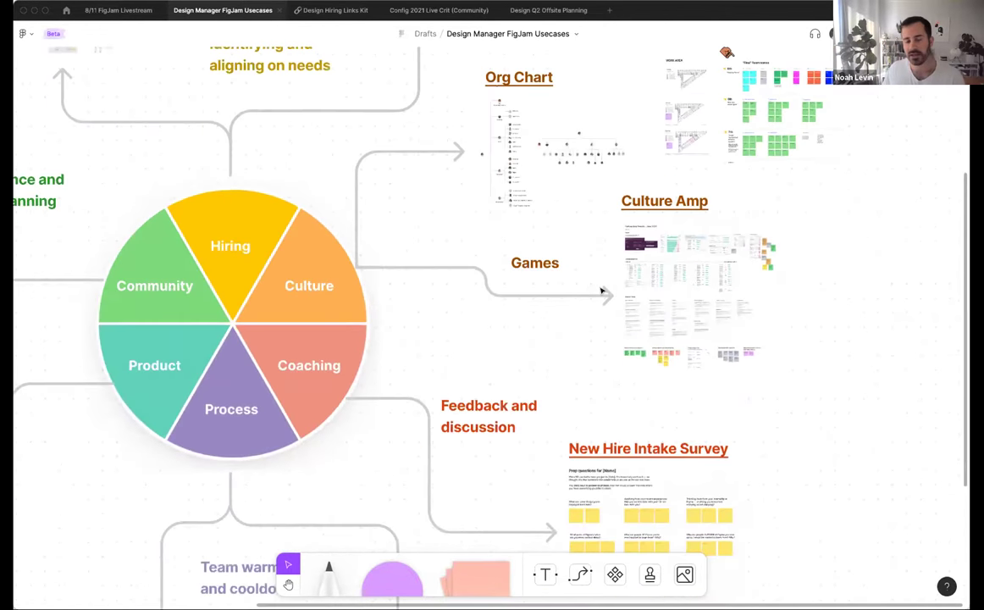
scroll(597, 291, "down", 3)
scroll(488, 325, "down", 5)
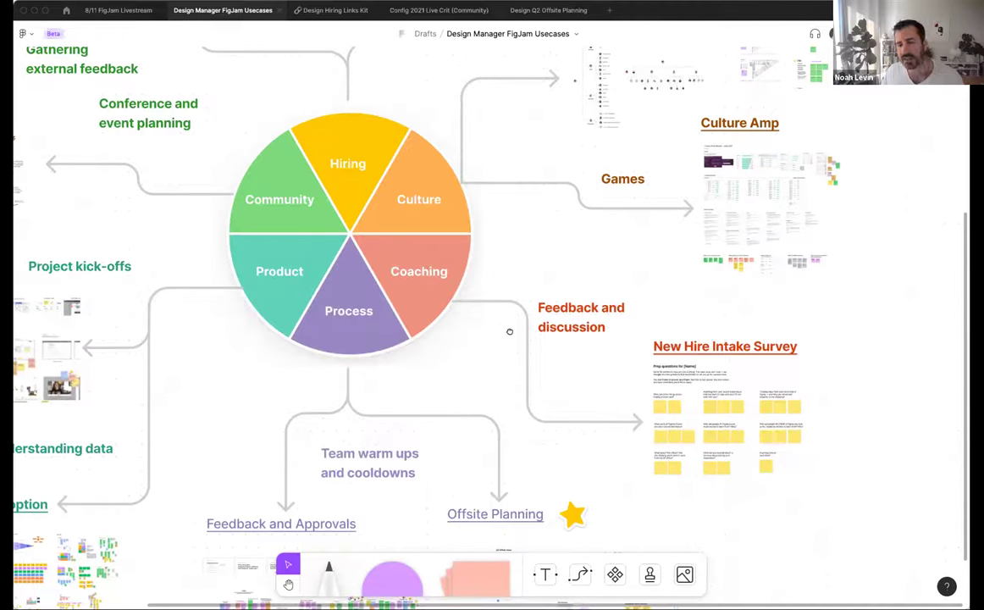
scroll(510, 334, "right", 3)
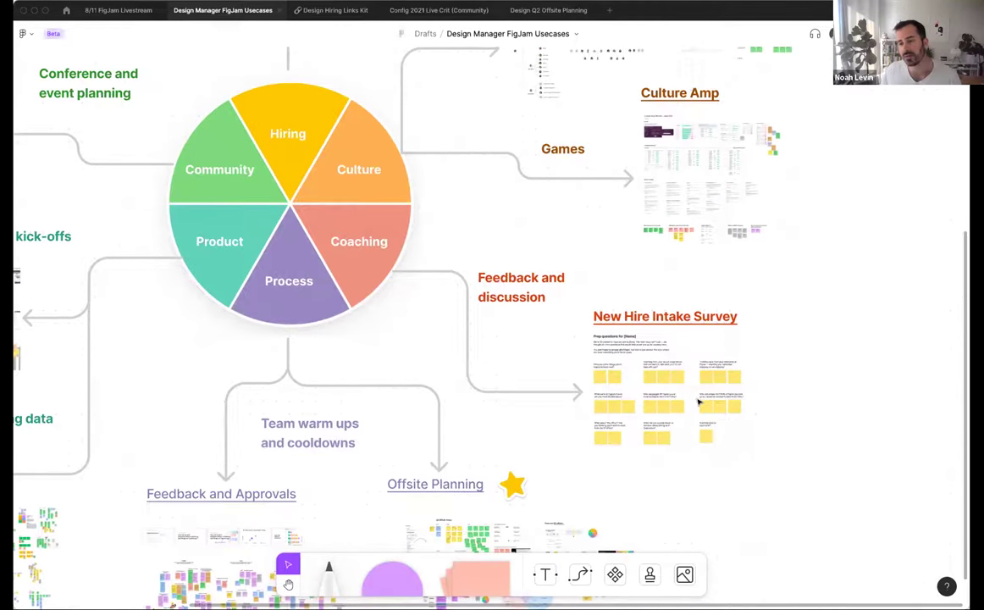
scroll(683, 388, "right", 2)
scroll(681, 389, "up", 5)
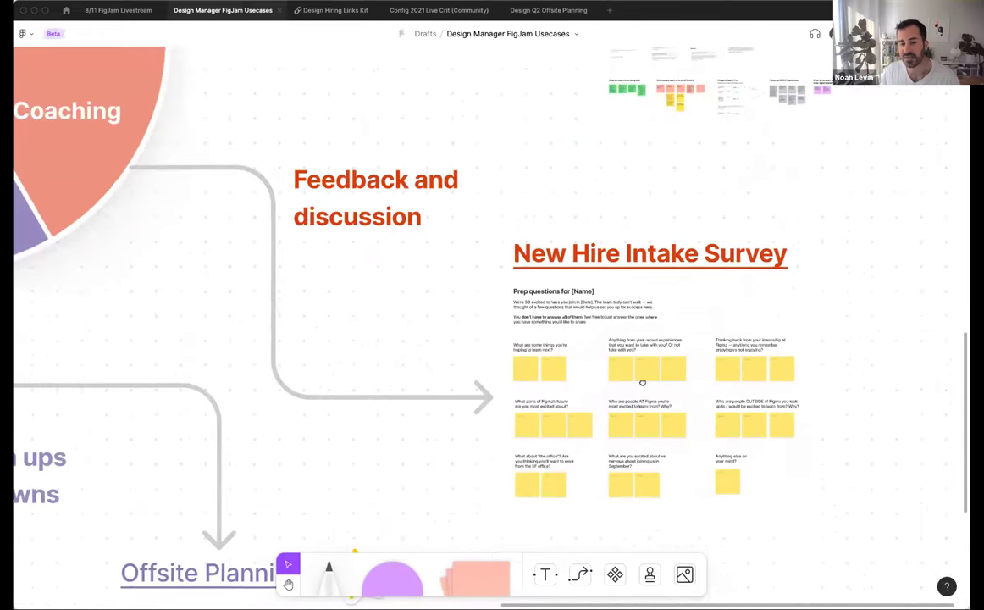
scroll(627, 377, "right", 2)
scroll(627, 377, "down", 2)
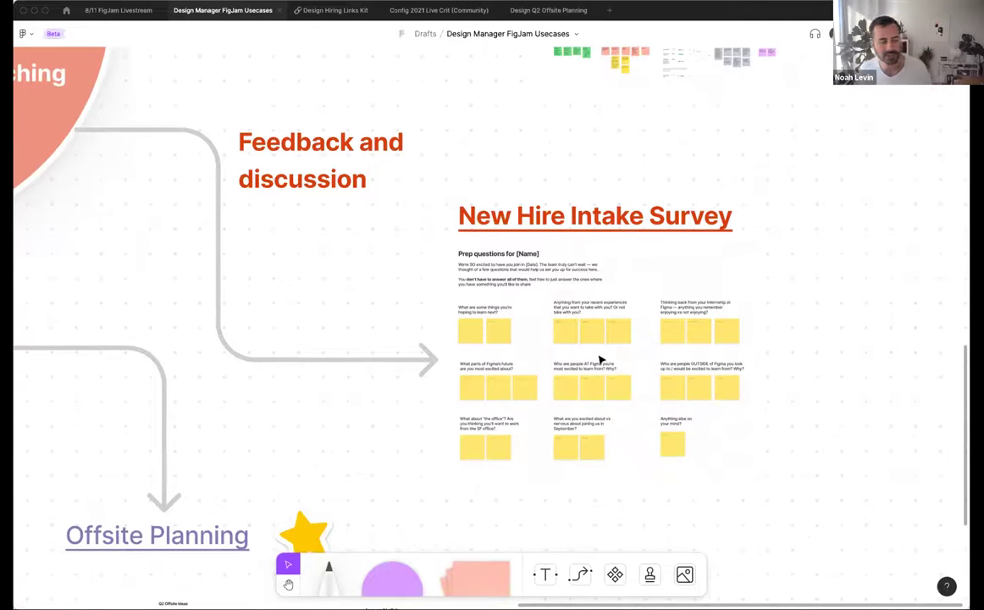
scroll(569, 355, "up", 3)
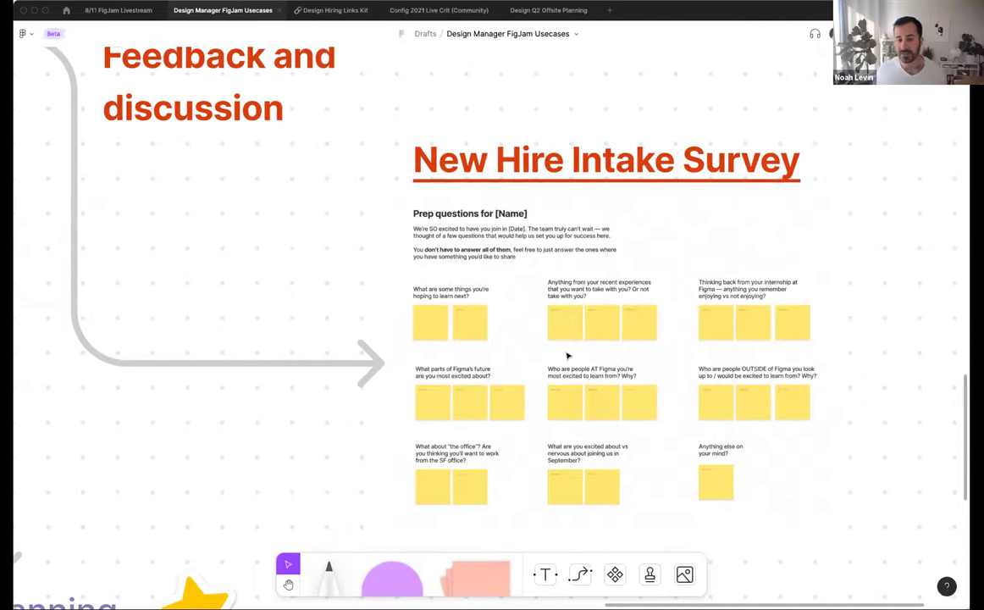
scroll(569, 355, "down", 4)
scroll(575, 330, "left", 5)
scroll(574, 330, "down", 3)
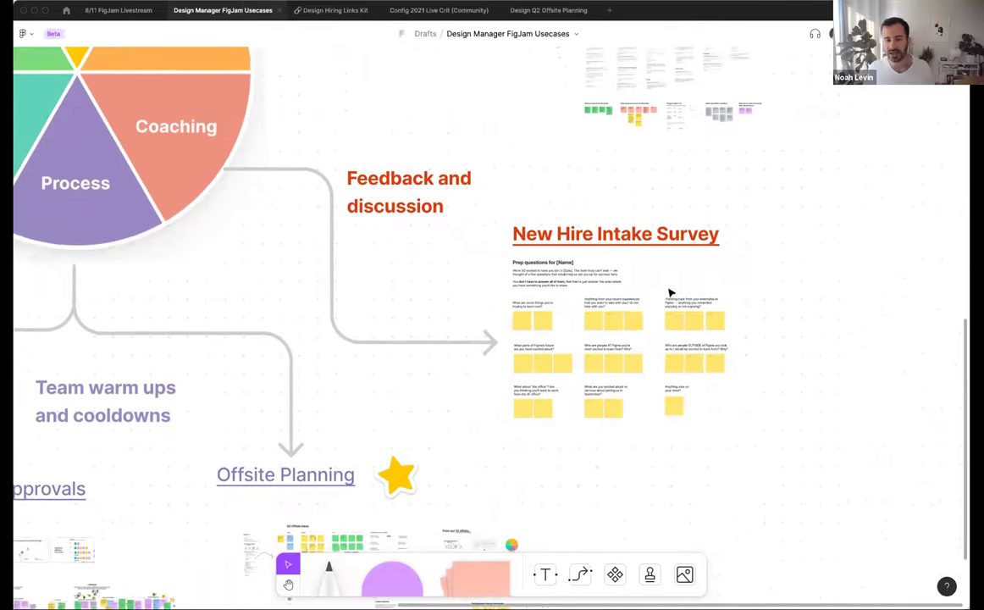
scroll(736, 329, "down", 5)
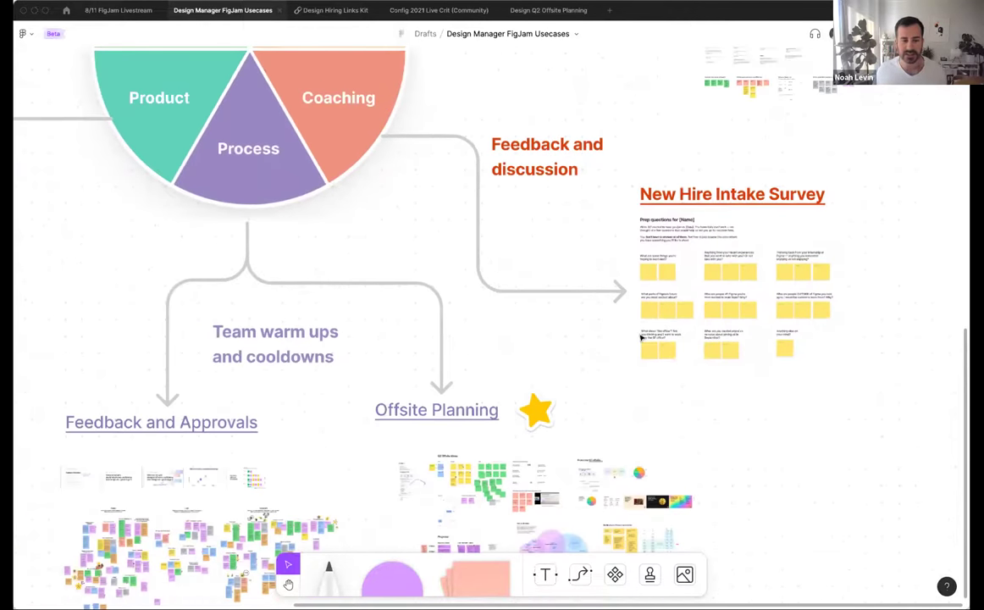
scroll(682, 327, "left", 2)
scroll(682, 327, "down", 2)
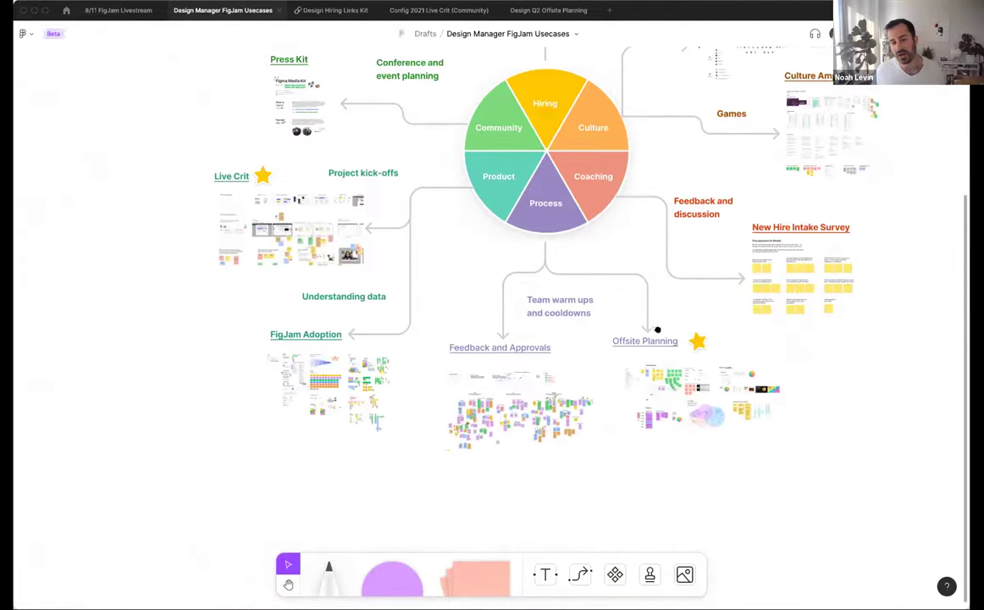
scroll(648, 326, "right", 3)
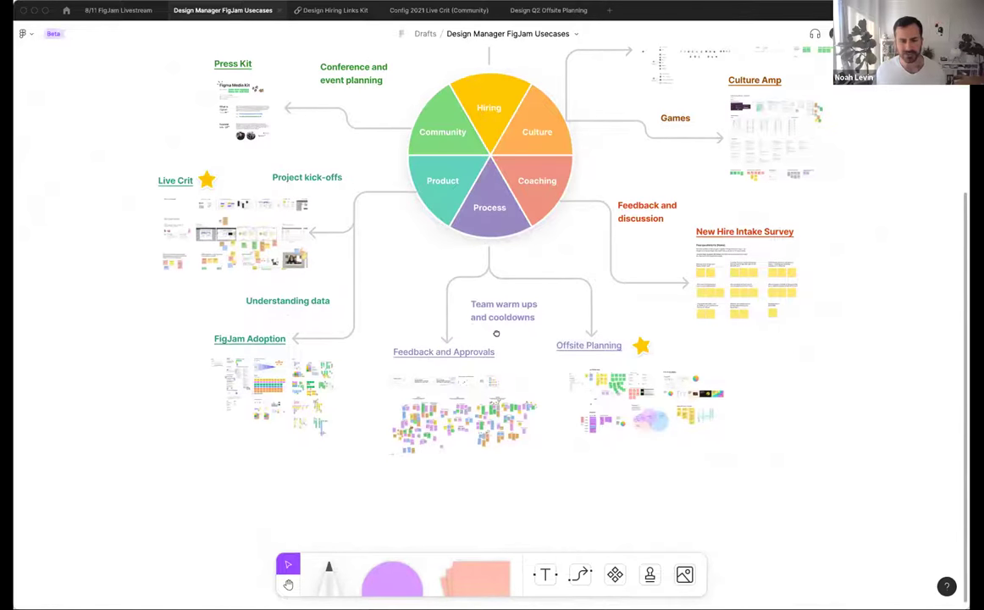
scroll(559, 342, "right", 3)
scroll(559, 343, "down", 1)
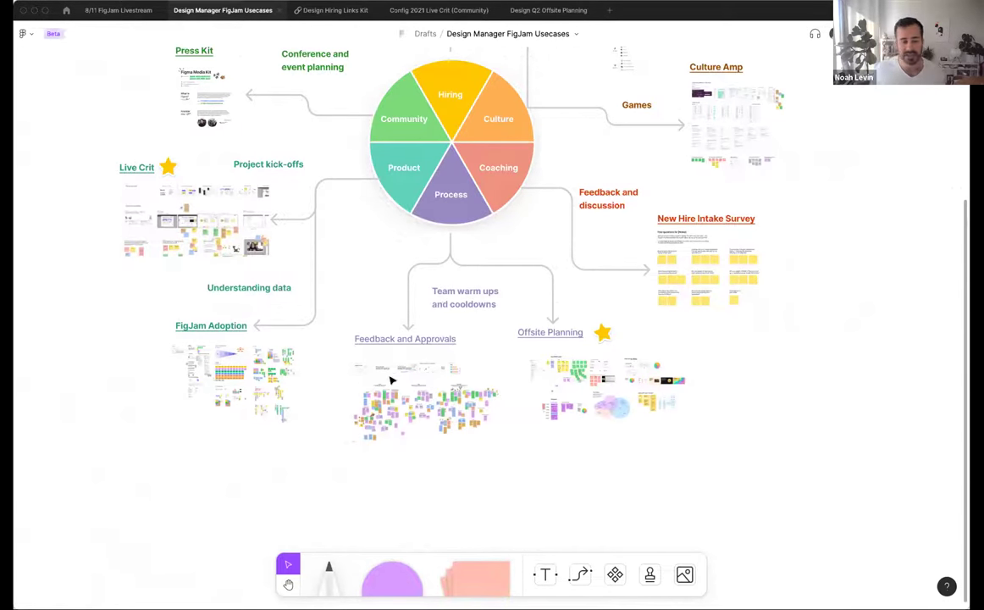
scroll(590, 455, "left", 5)
scroll(590, 455, "up", 2)
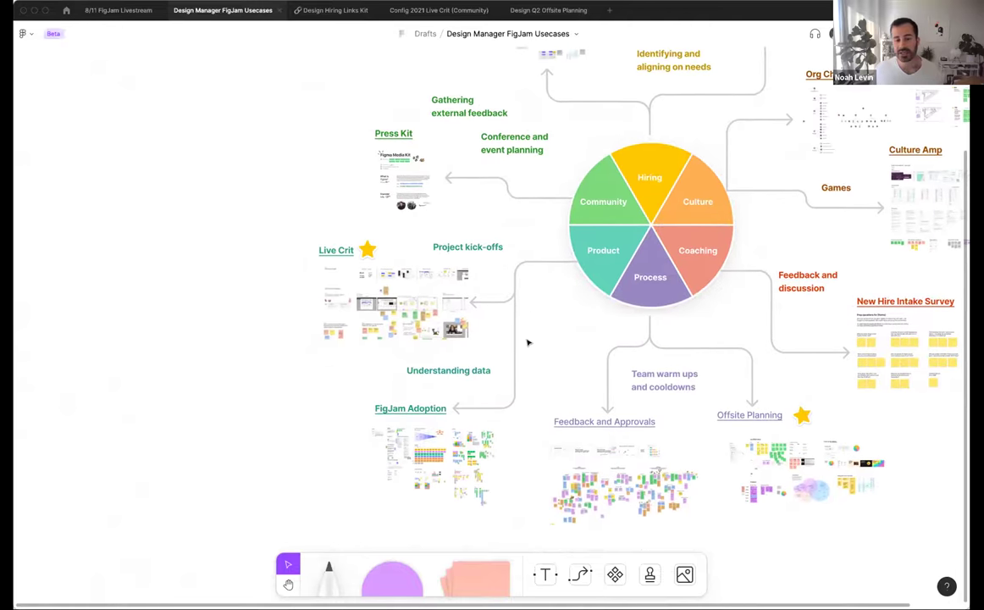
scroll(428, 343, "right", 3)
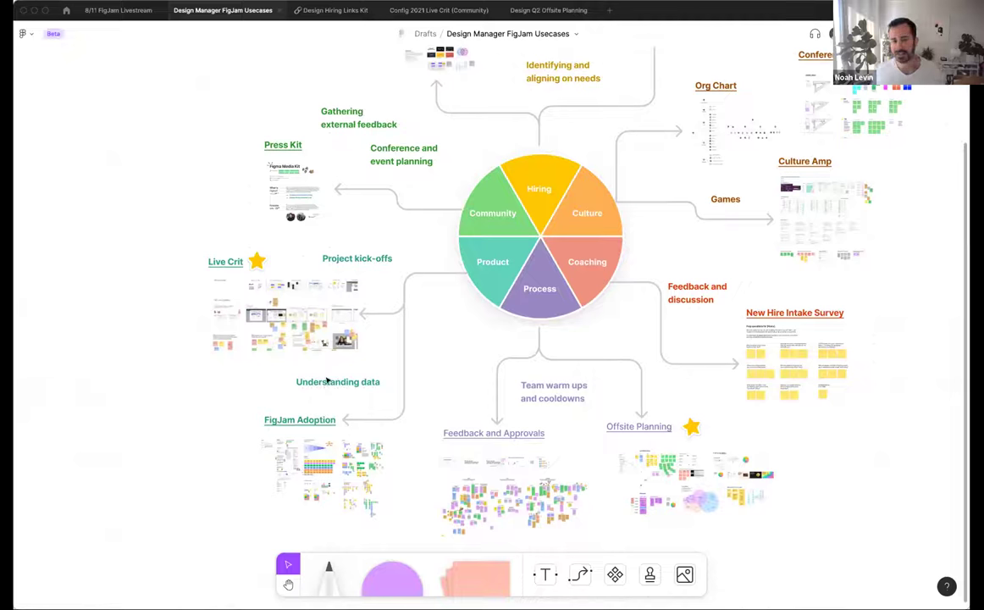
scroll(382, 394, "up", 3)
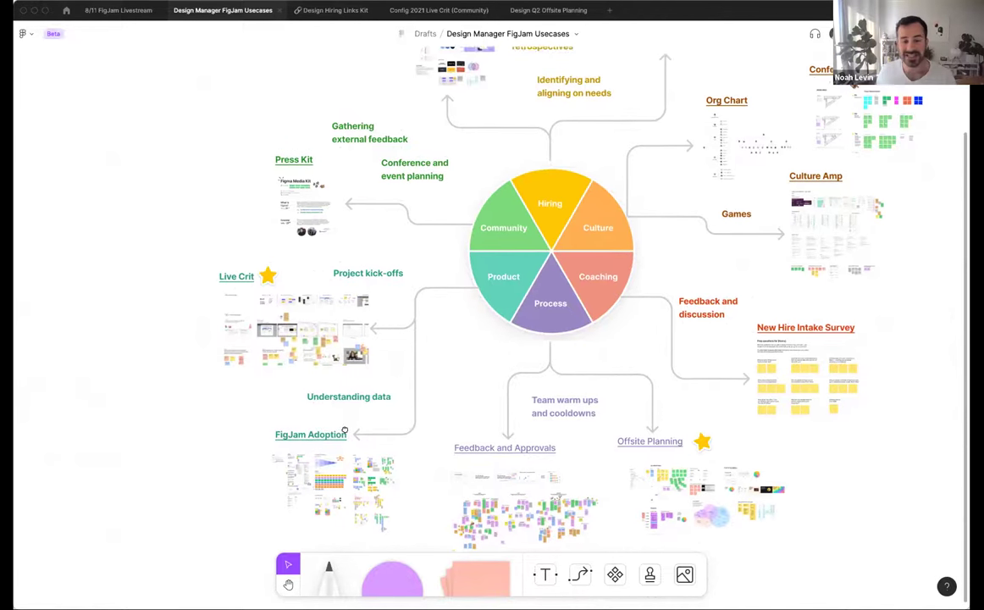
scroll(356, 407, "right", 3)
scroll(322, 421, "down", 4)
scroll(321, 421, "left", 1)
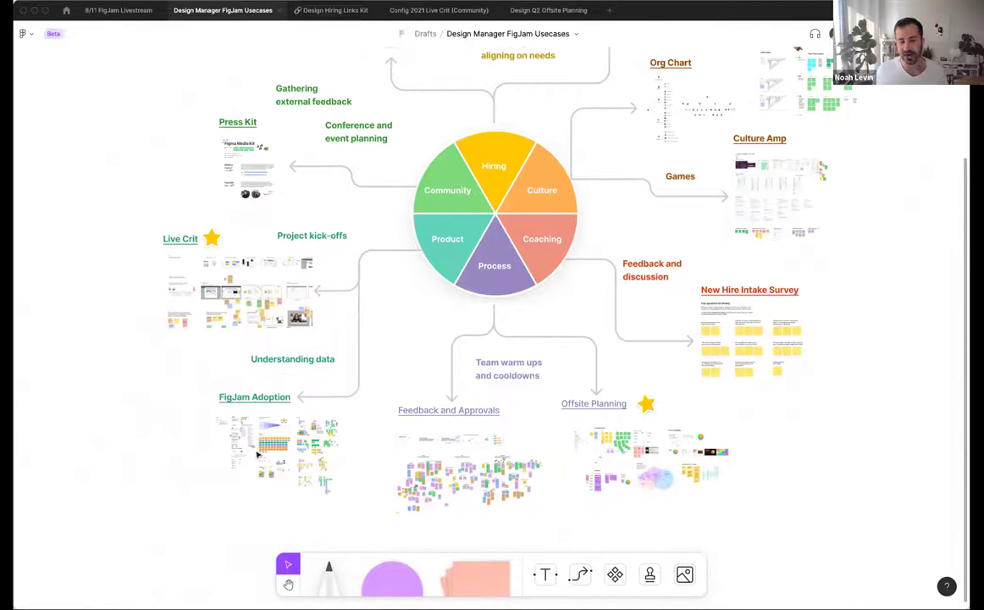
scroll(373, 373, "up", 5)
scroll(386, 390, "left", 1)
scroll(401, 452, "up", 2)
scroll(401, 452, "left", 1)
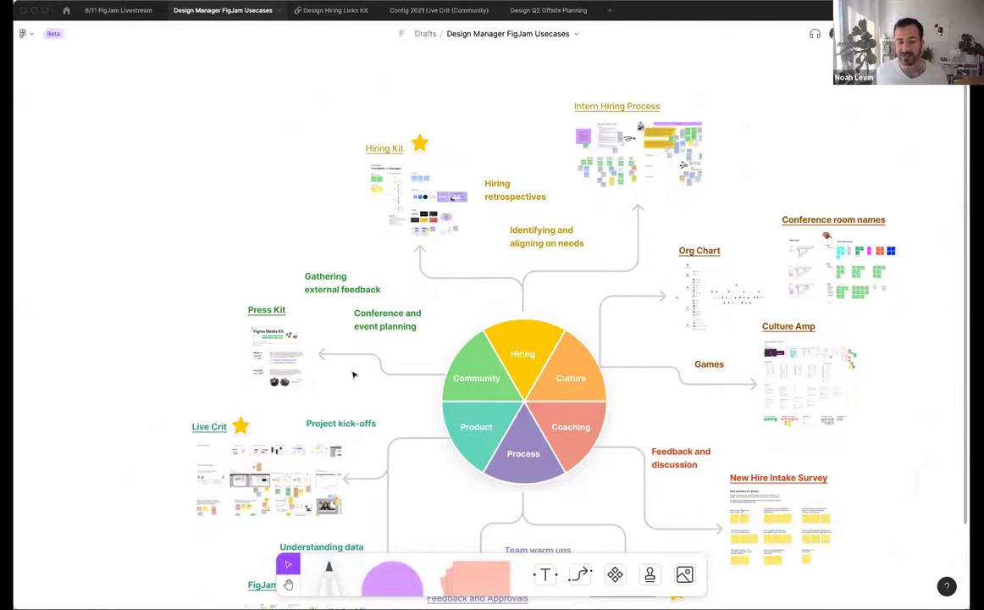
scroll(355, 374, "up", 3)
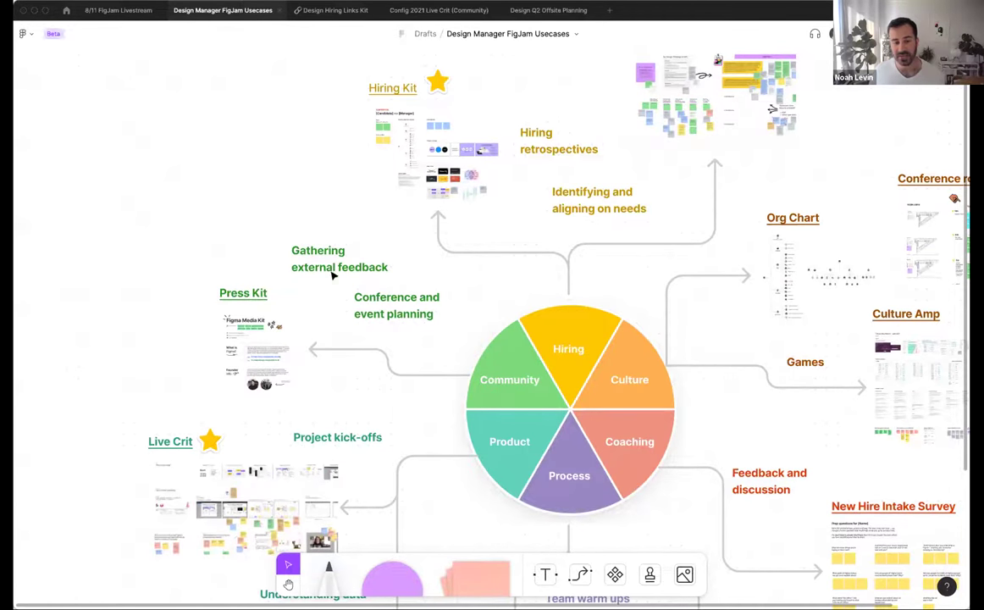
scroll(383, 344, "down", 5)
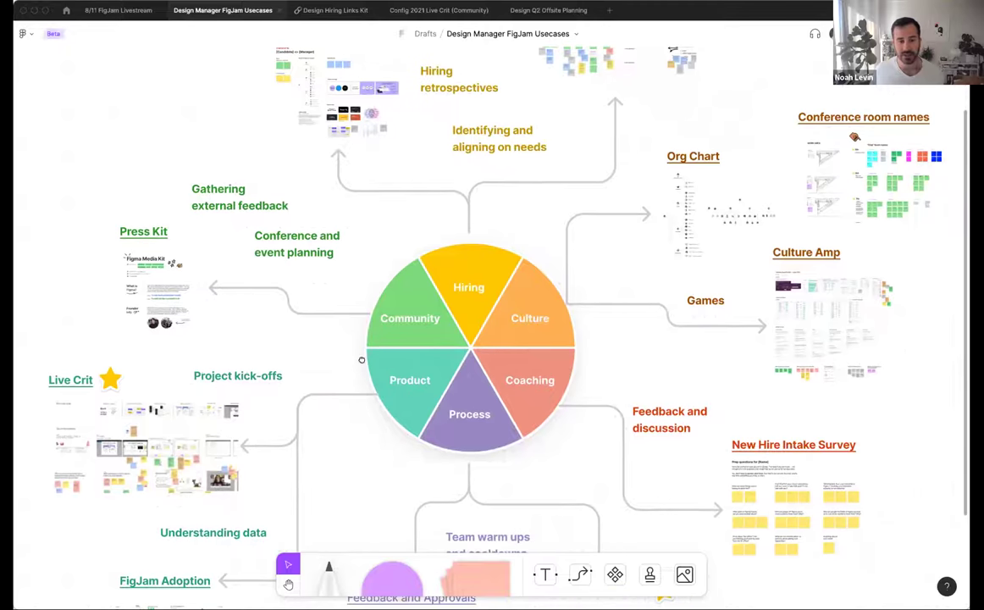
scroll(392, 384, "down", 5)
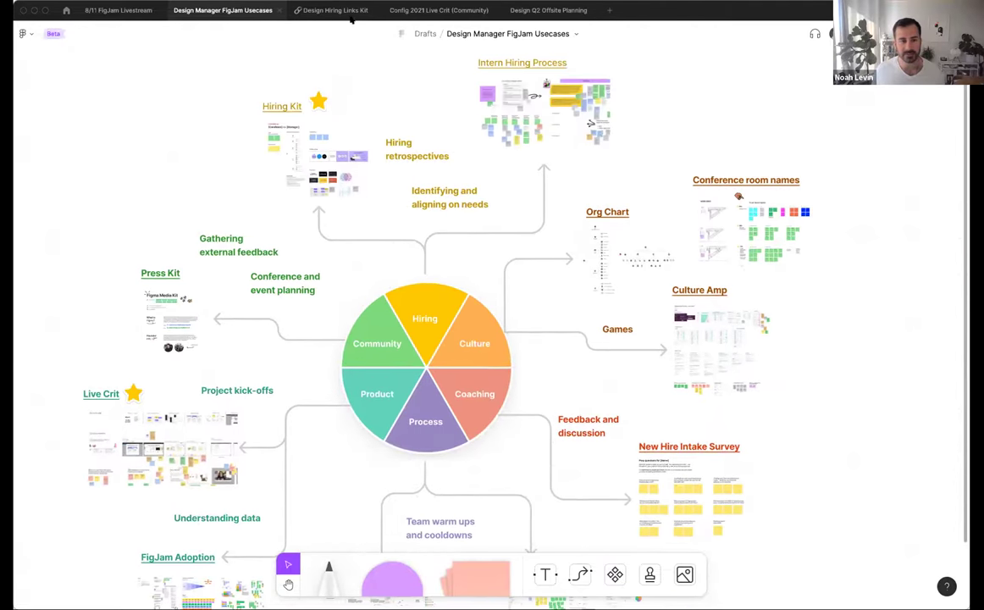
left_click(339, 10)
scroll(405, 261, "down", 5)
scroll(399, 259, "down", 3)
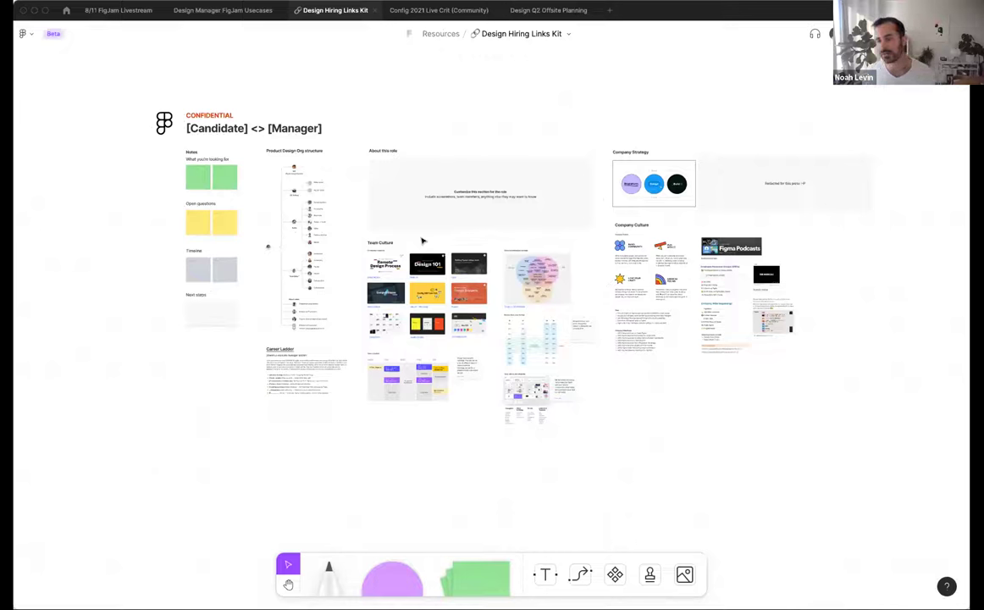
scroll(432, 282, "up", 5)
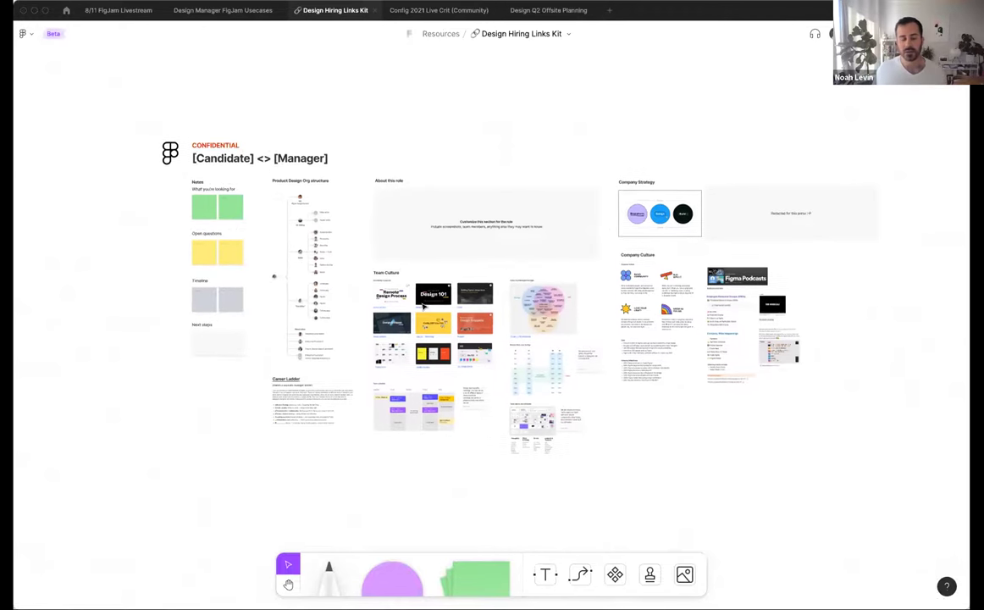
scroll(488, 314, "up", 2)
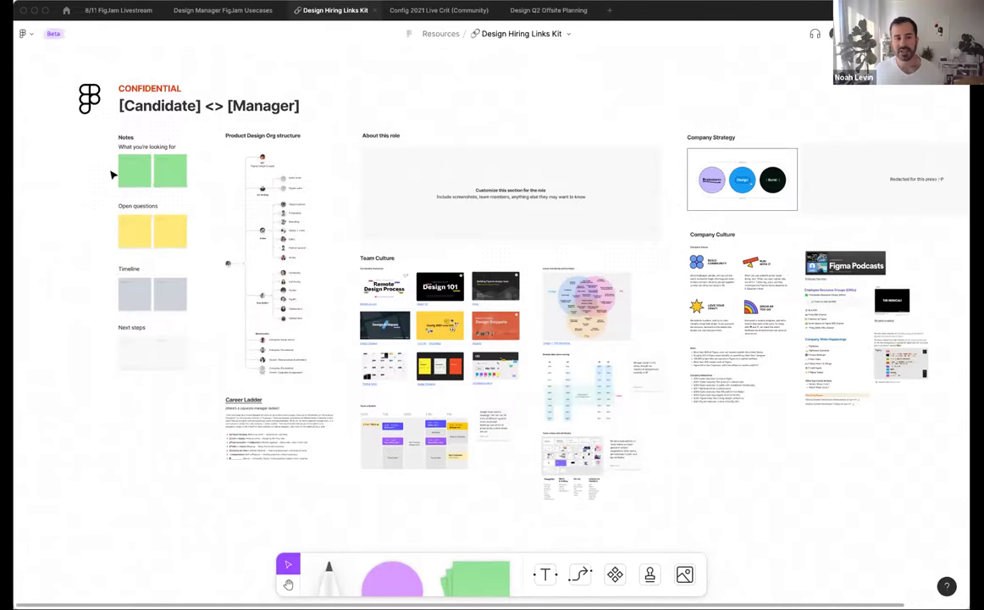
scroll(113, 174, "up", 5)
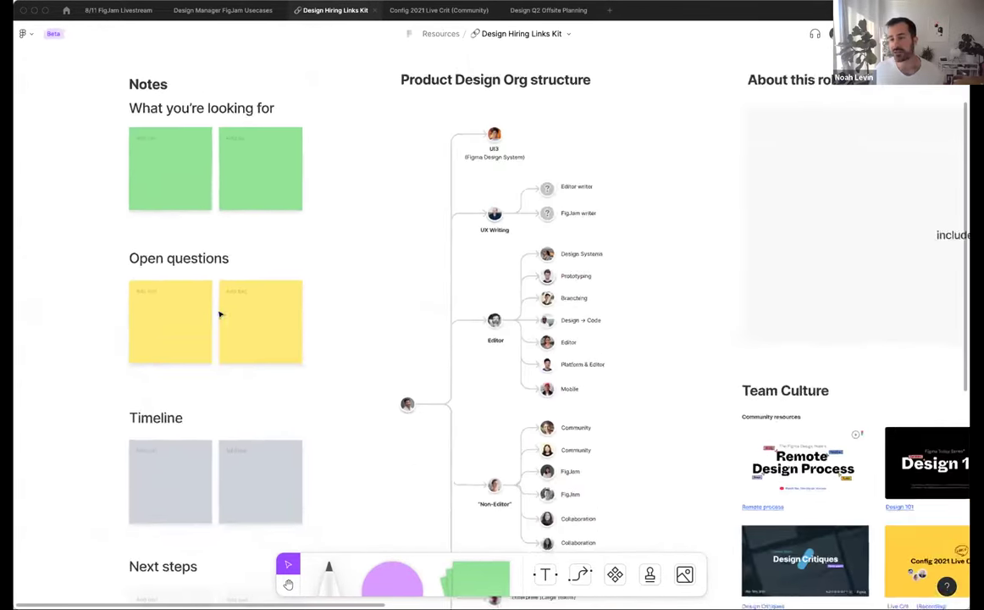
scroll(218, 315, "up", 5)
scroll(215, 255, "down", 2)
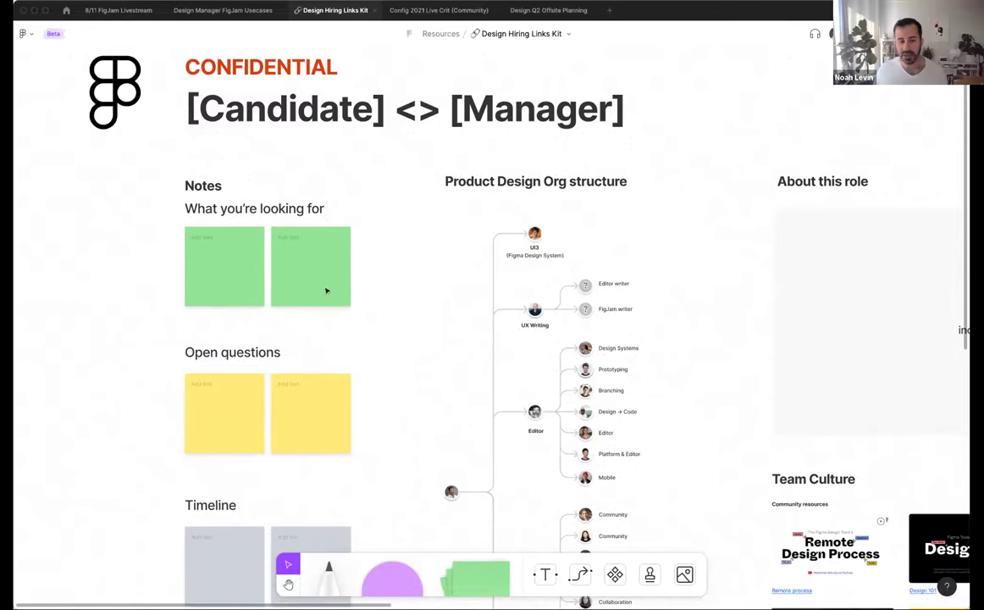
scroll(353, 311, "down", 4)
scroll(353, 311, "right", 3)
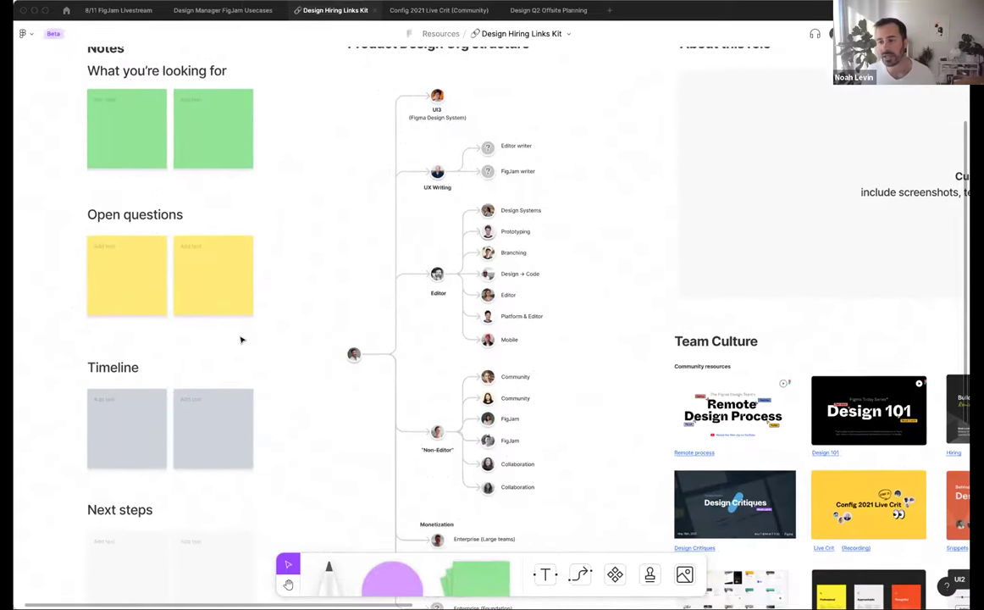
scroll(242, 336, "down", 1)
scroll(262, 314, "down", 4)
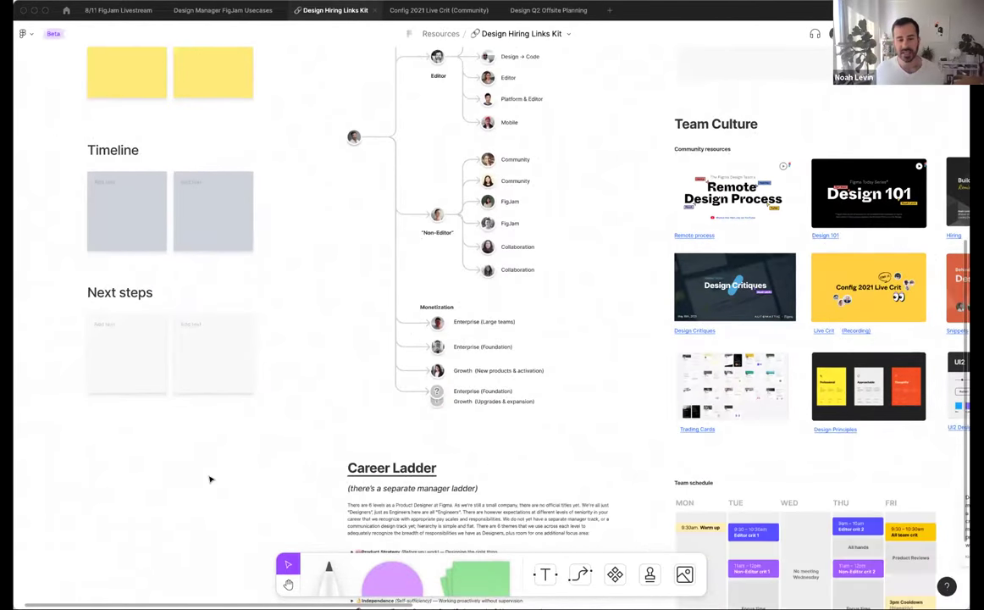
scroll(215, 432, "right", 4)
scroll(215, 432, "up", 5)
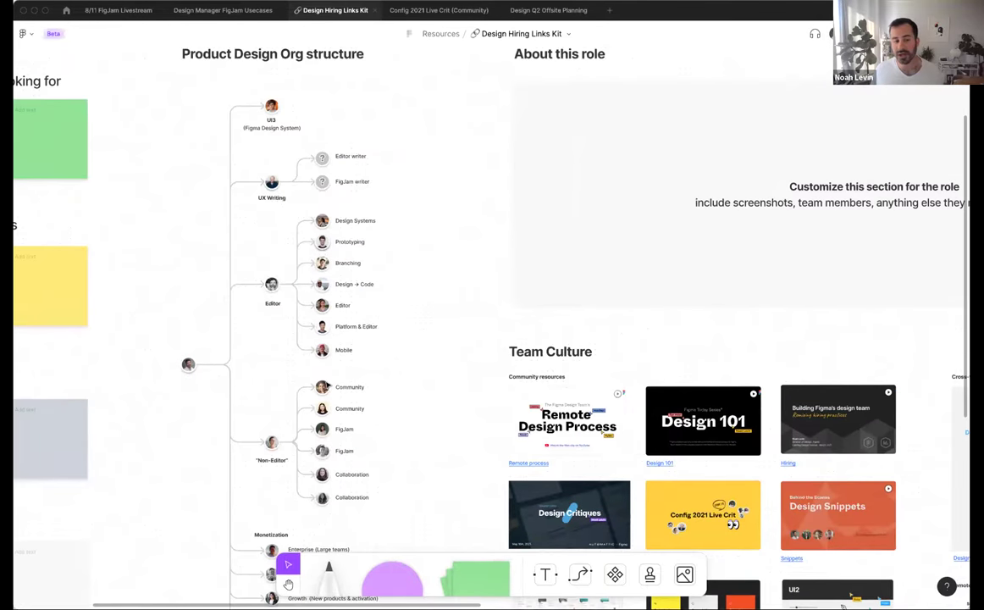
scroll(328, 384, "down", 5)
scroll(327, 364, "down", 2)
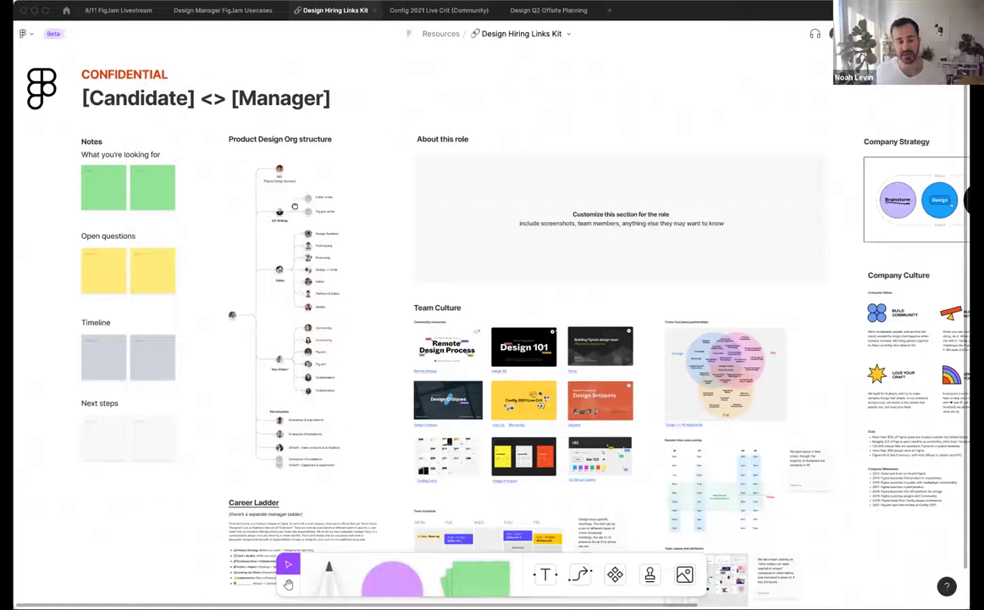
scroll(343, 283, "down", 2)
scroll(343, 283, "right", 2)
scroll(299, 379, "down", 2)
scroll(298, 379, "right", 1)
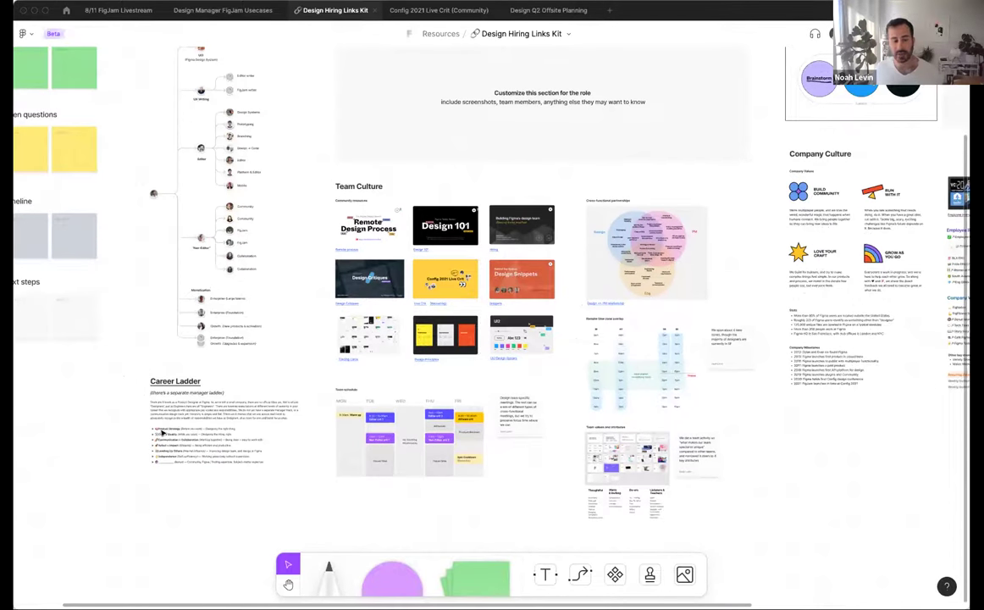
scroll(506, 389, "up", 1)
scroll(506, 389, "right", 1)
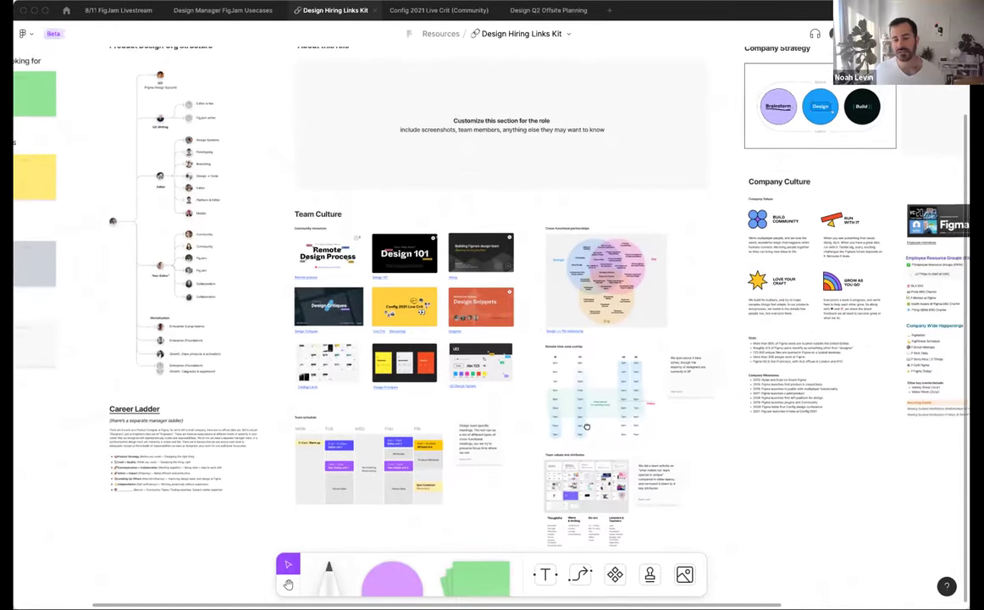
scroll(506, 389, "up", 2)
scroll(506, 389, "right", 5)
Pan and zoom around the hiring kit board under its CONFIDENTIAL [Candidate] <> [Manager] header.
scroll(506, 389, "down", 1)
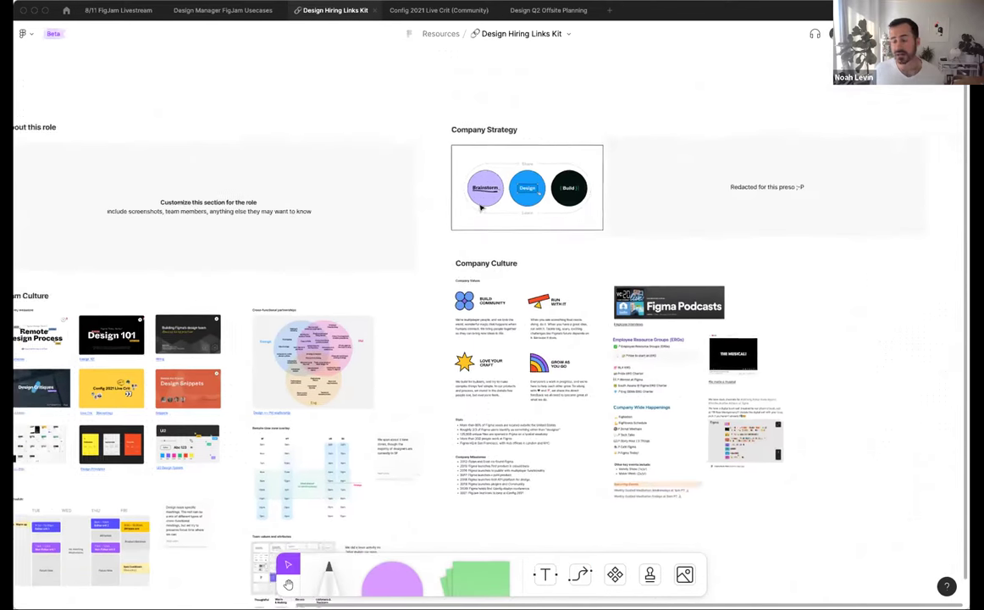
scroll(408, 288, "right", 1)
scroll(398, 222, "left", 4)
scroll(398, 222, "up", 1)
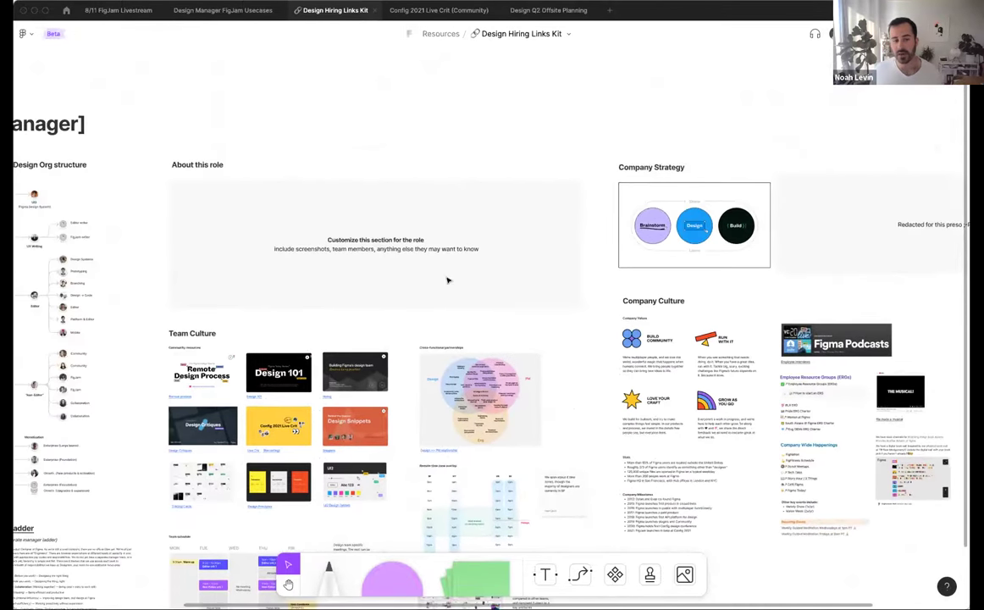
scroll(392, 273, "left", 2)
scroll(392, 274, "up", 1)
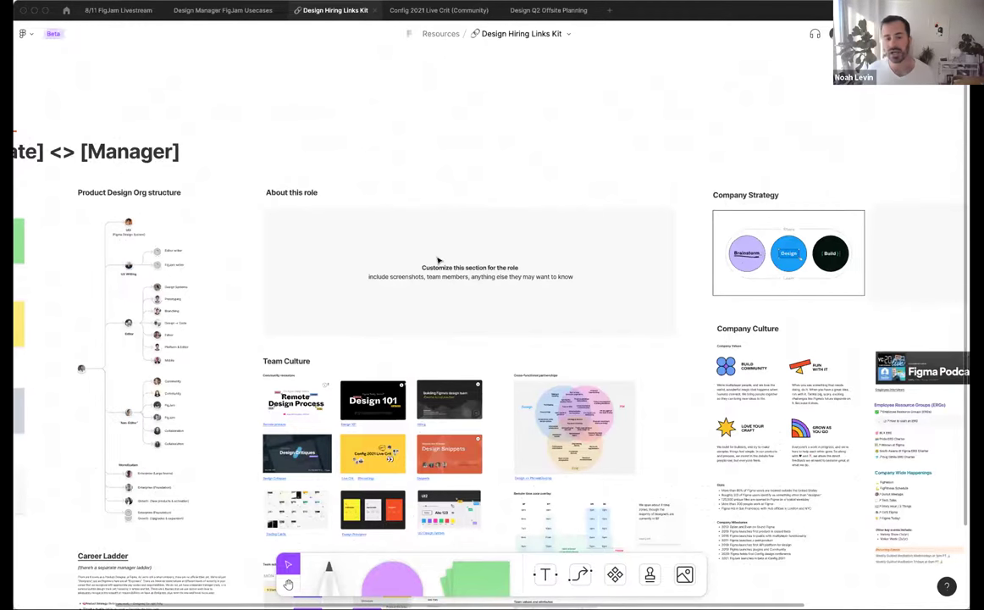
scroll(438, 261, "down", 3)
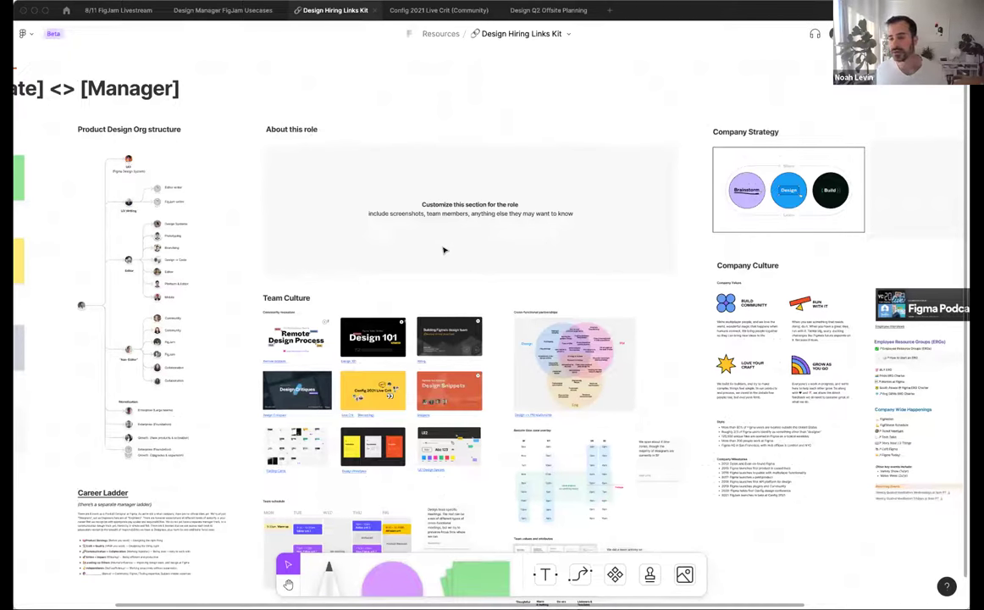
scroll(450, 258, "down", 2)
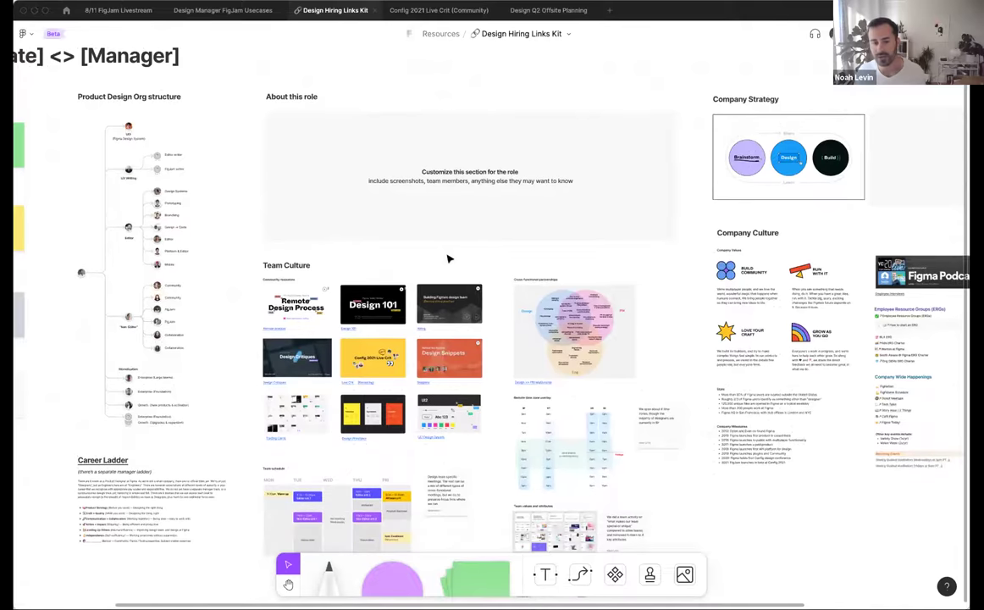
scroll(464, 311, "up", 3)
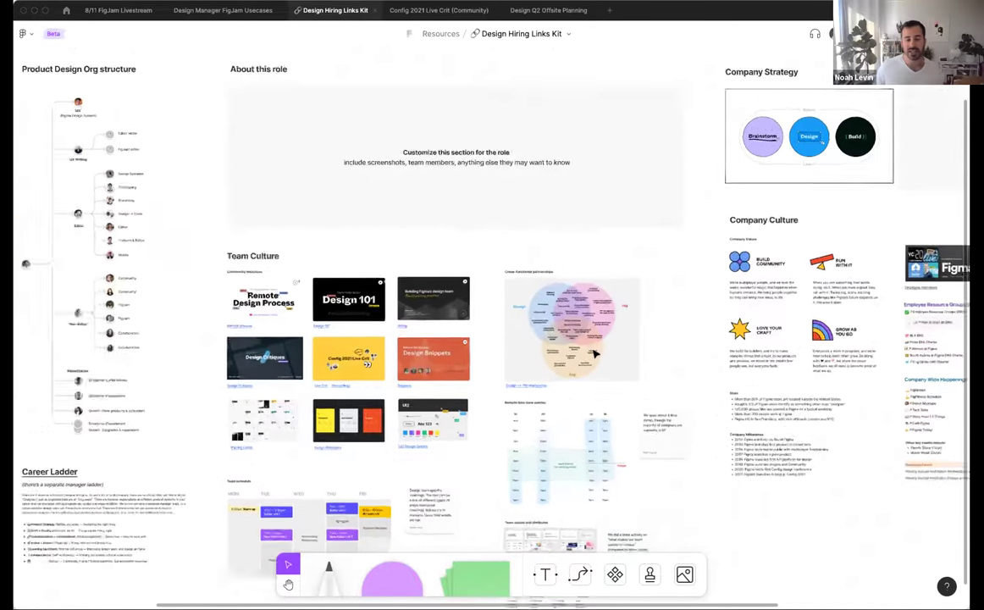
scroll(593, 348, "up", 3)
scroll(542, 305, "down", 1)
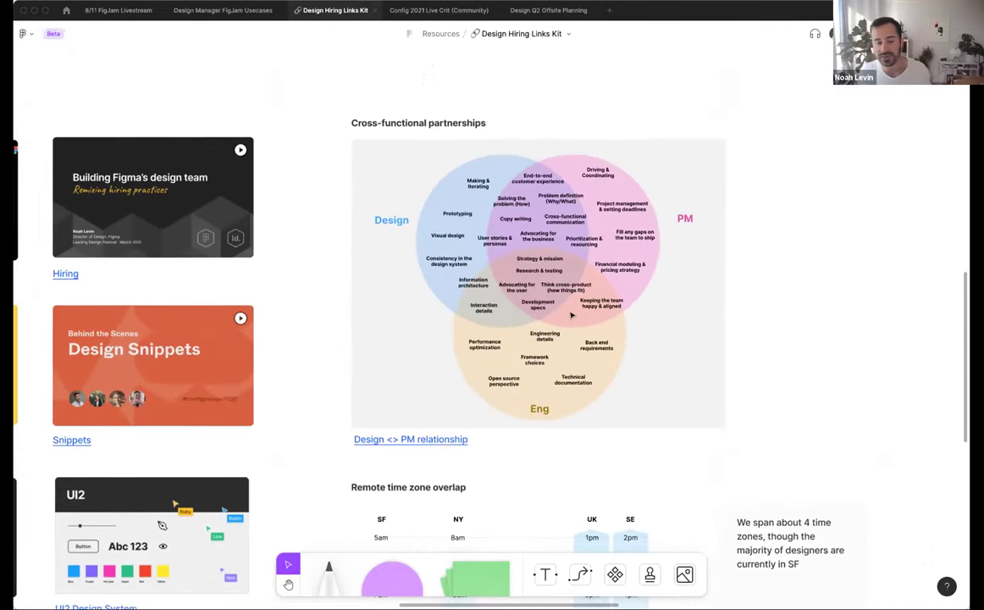
scroll(519, 426, "down", 3)
scroll(518, 411, "down", 4)
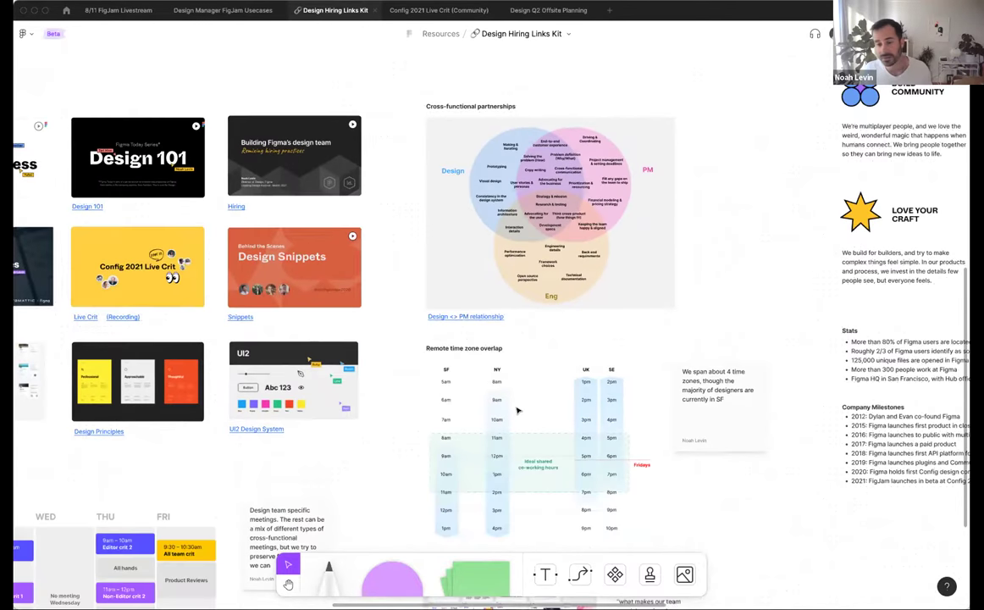
scroll(457, 364, "down", 5)
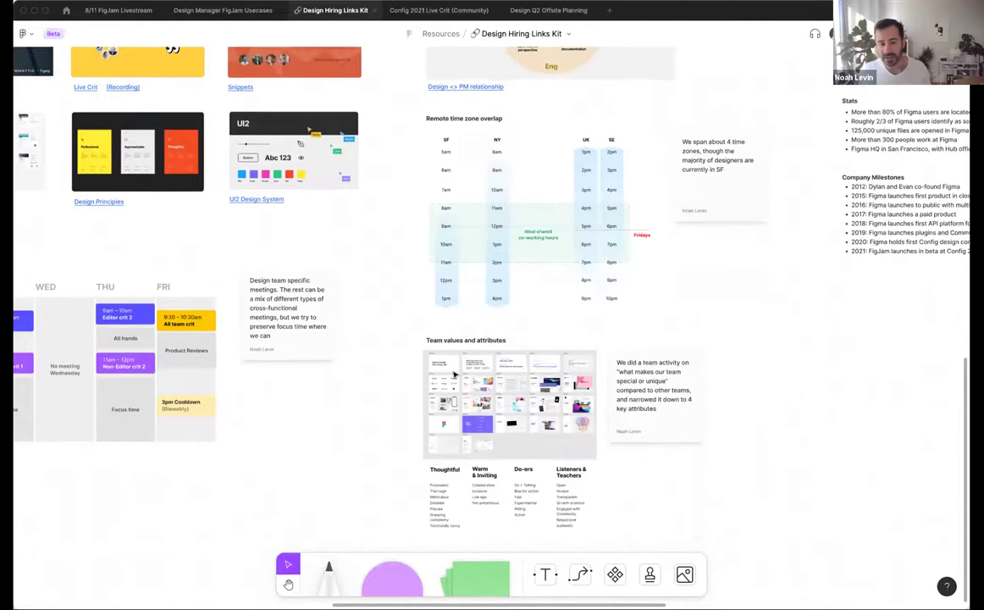
scroll(455, 374, "down", 5)
Look over the Career Ladder and Figma Podcasts sections, then switch to the Config 2021 Live Crit (Community) board.
scroll(466, 386, "up", 3)
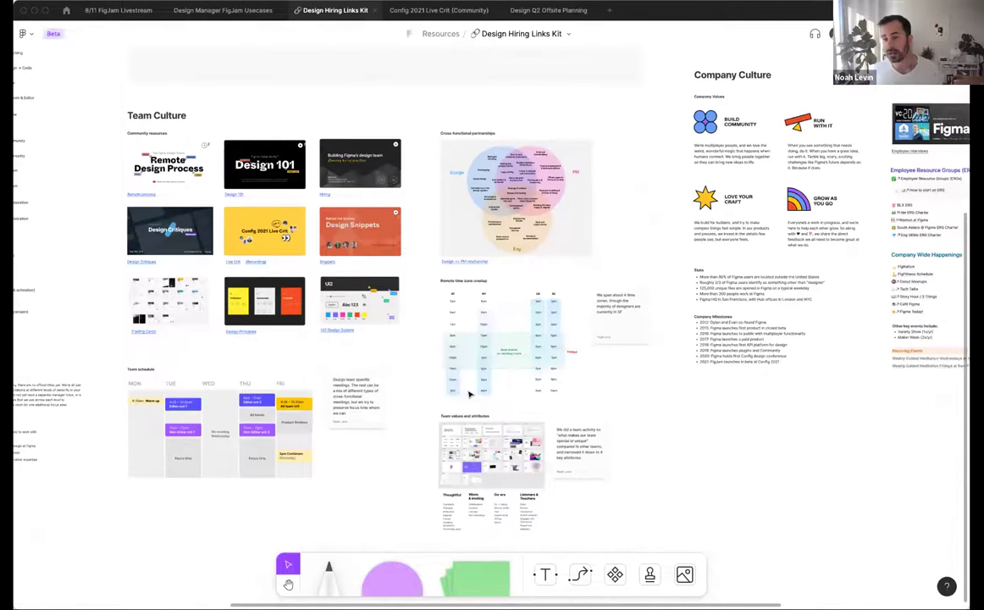
scroll(467, 385, "up", 3)
scroll(467, 384, "right", 3)
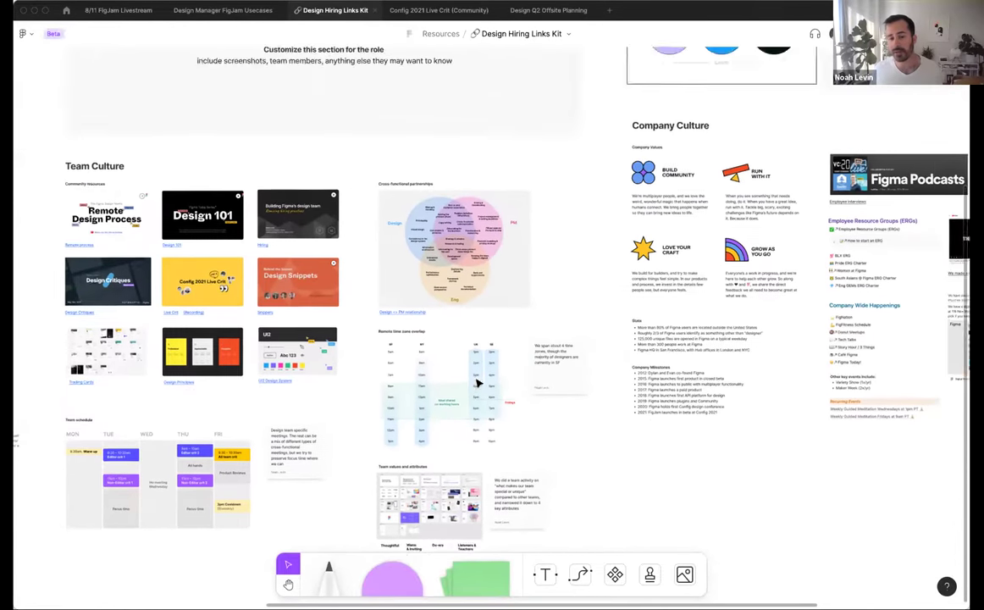
scroll(468, 377, "left", 2)
scroll(567, 398, "left", 3)
scroll(567, 399, "up", 1)
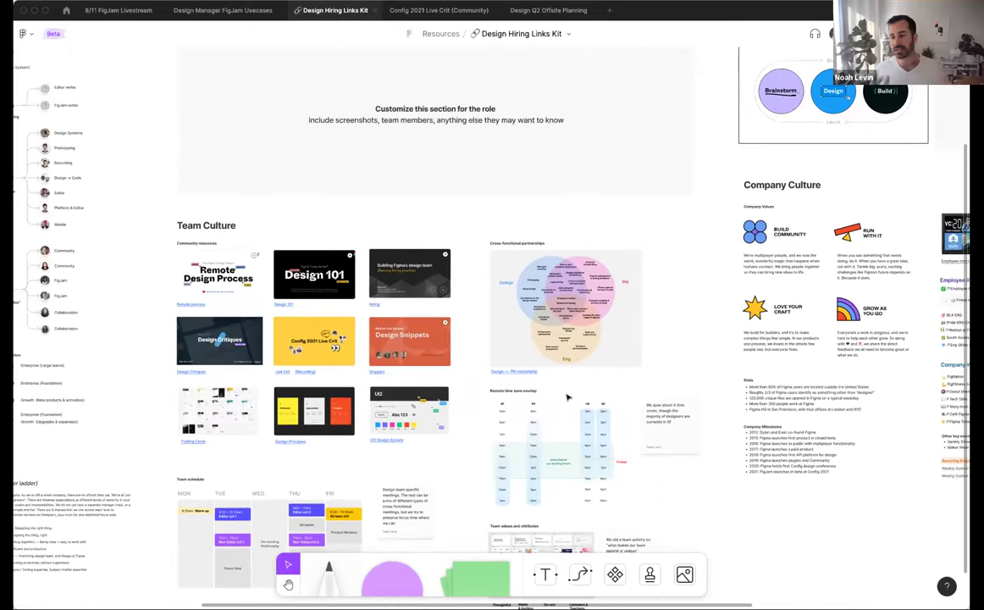
scroll(598, 222, "down", 2)
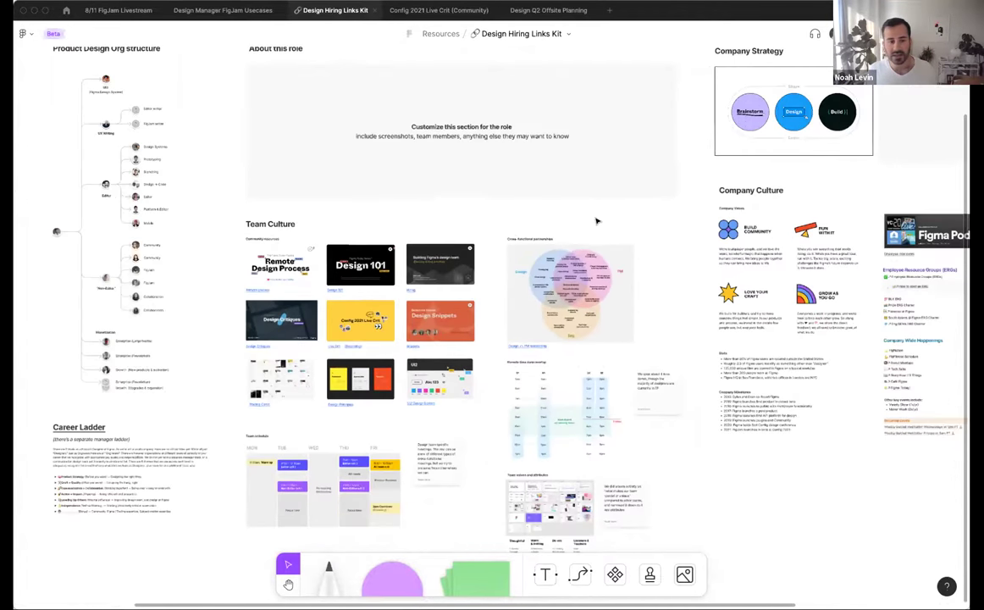
scroll(560, 339, "down", 2)
scroll(523, 314, "up", 2)
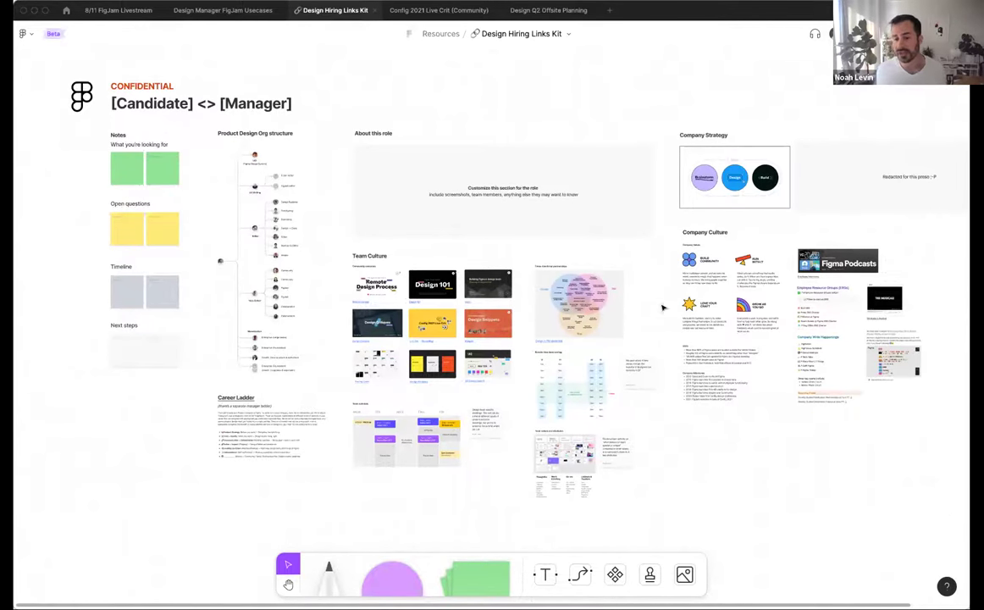
scroll(554, 335, "right", 2)
scroll(508, 373, "right", 2)
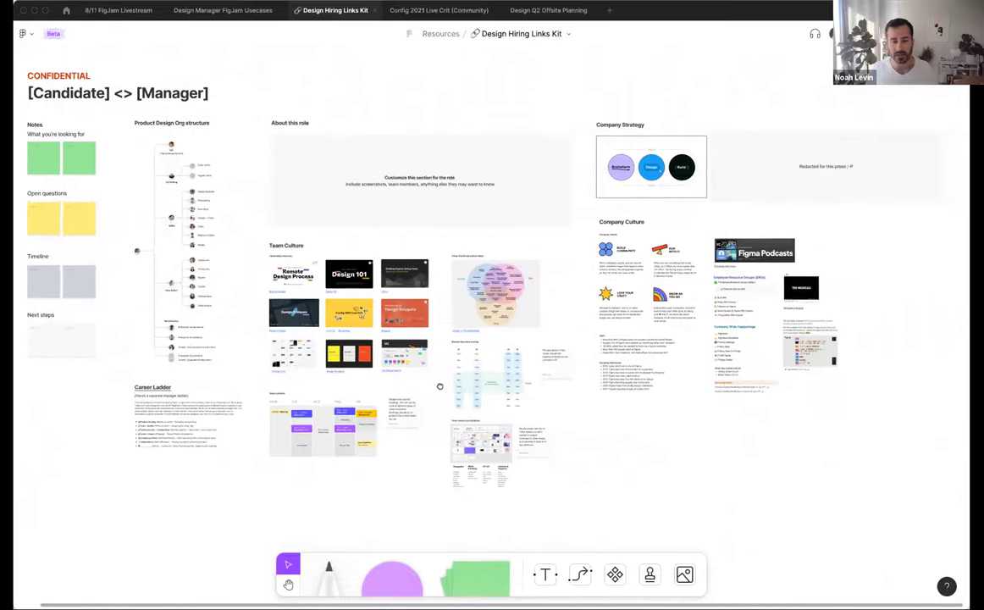
scroll(452, 387, "left", 3)
scroll(452, 387, "up", 2)
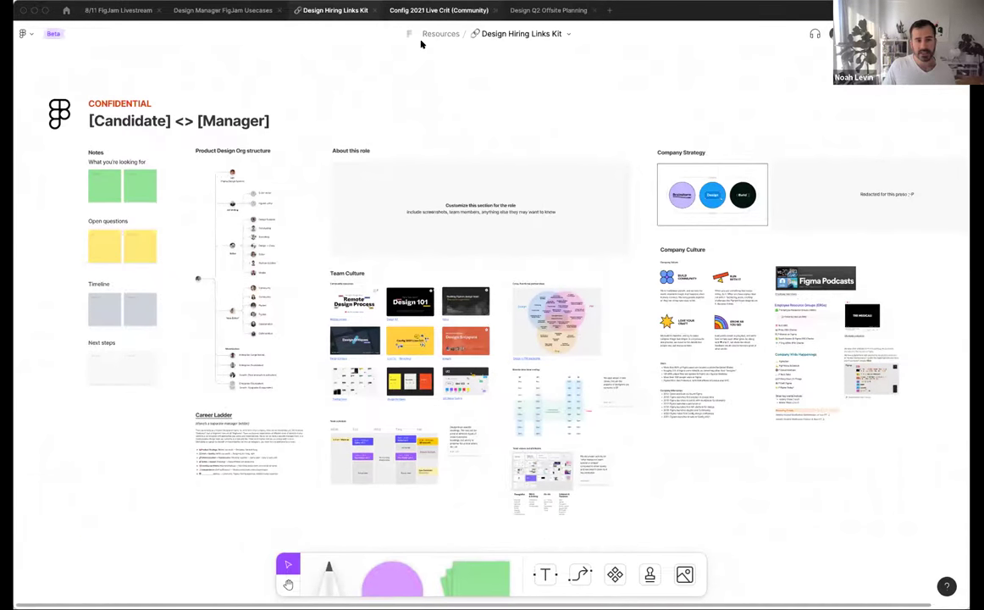
left_click(447, 10)
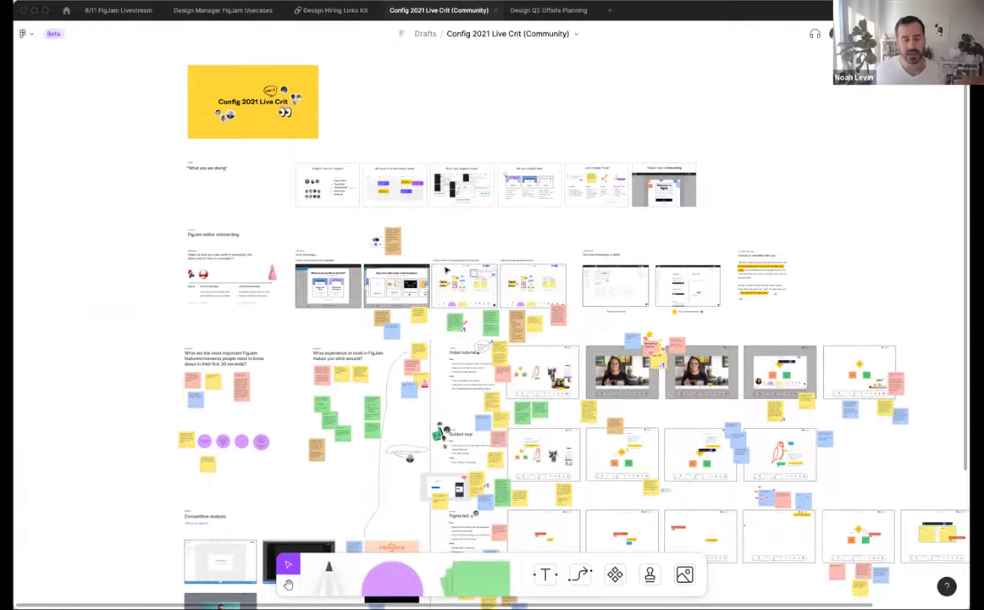
scroll(194, 145, "up", 5)
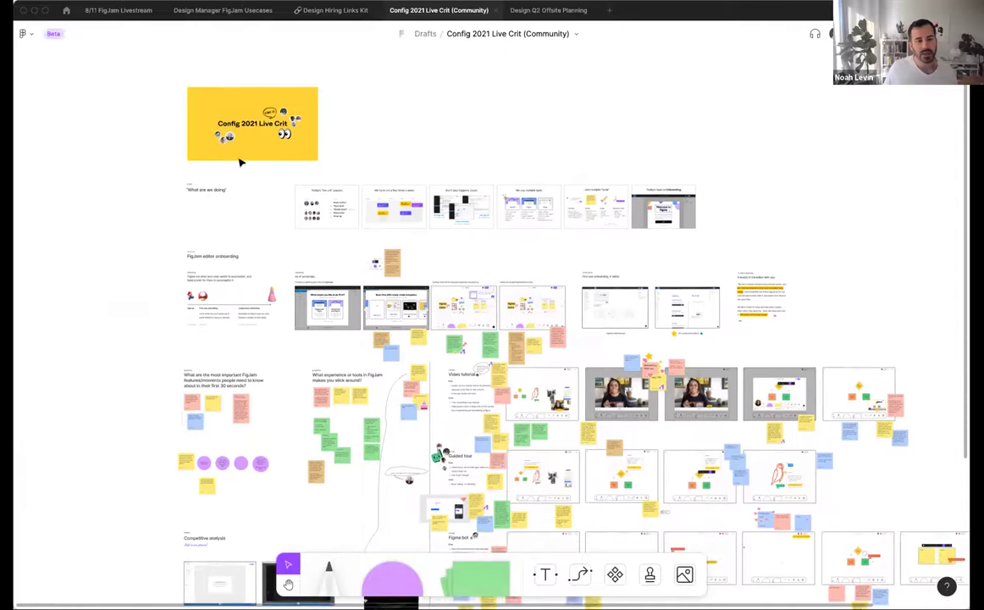
scroll(194, 144, "up", 5)
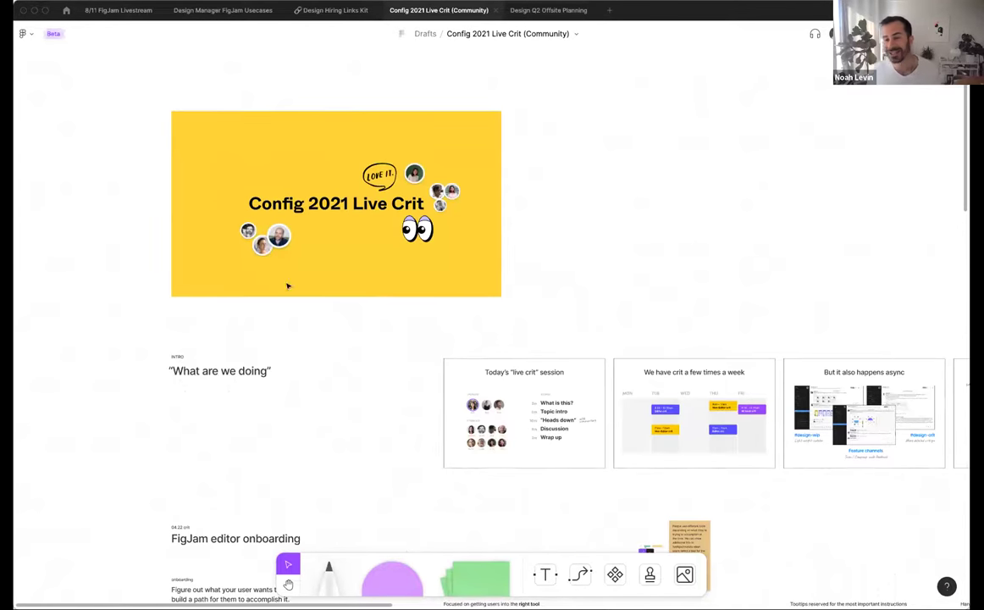
scroll(281, 287, "down", 2)
scroll(281, 286, "down", 2)
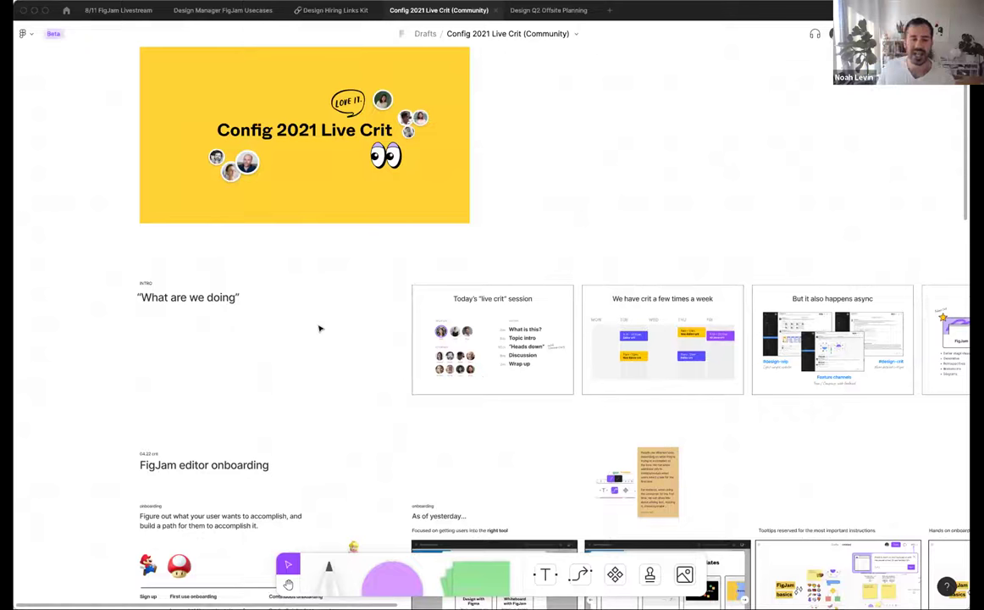
scroll(344, 362, "right", 5)
scroll(344, 363, "down", 2)
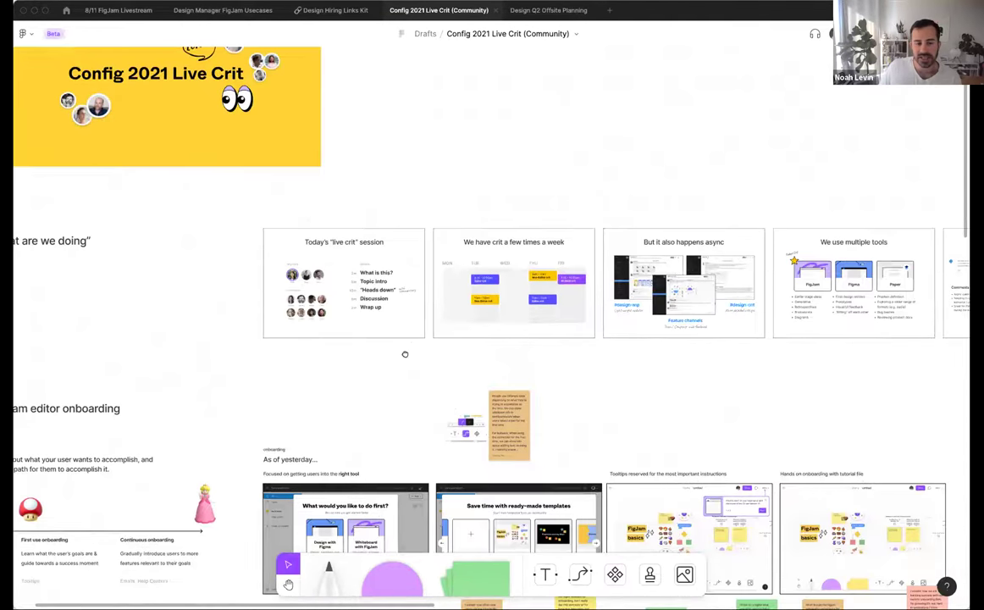
scroll(446, 290, "down", 10)
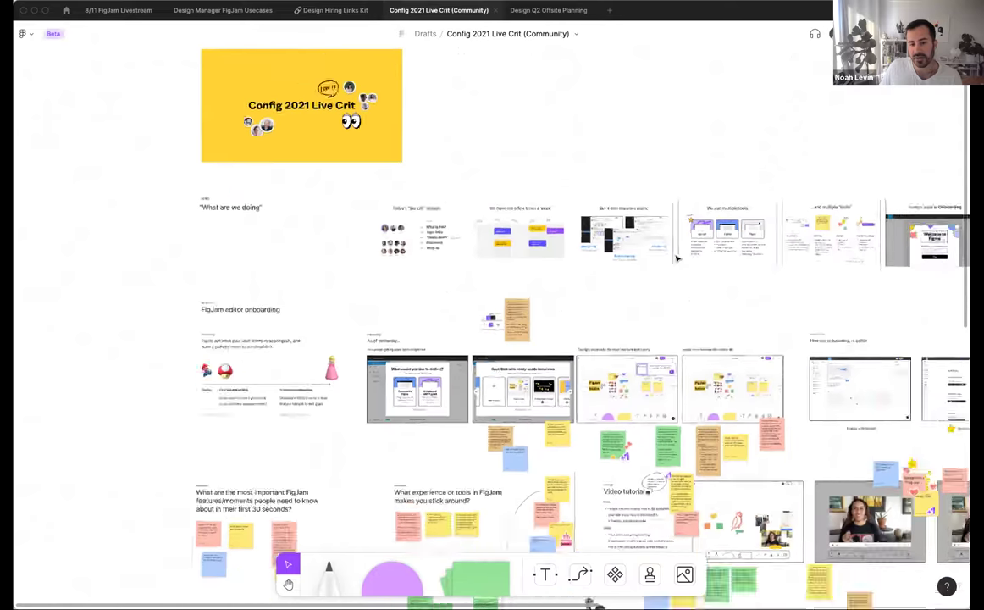
scroll(678, 259, "up", 15)
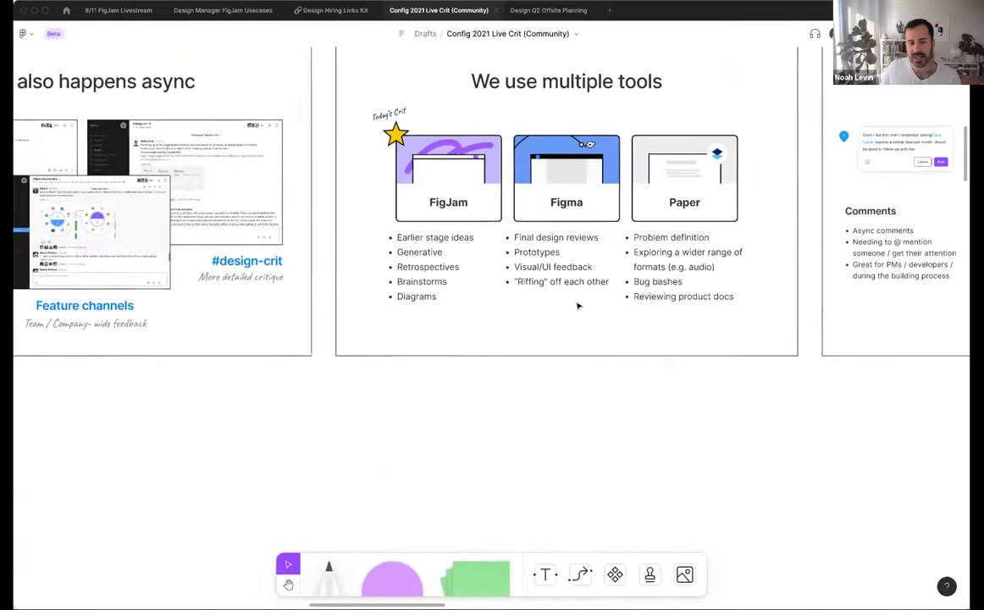
scroll(579, 306, "up", 3)
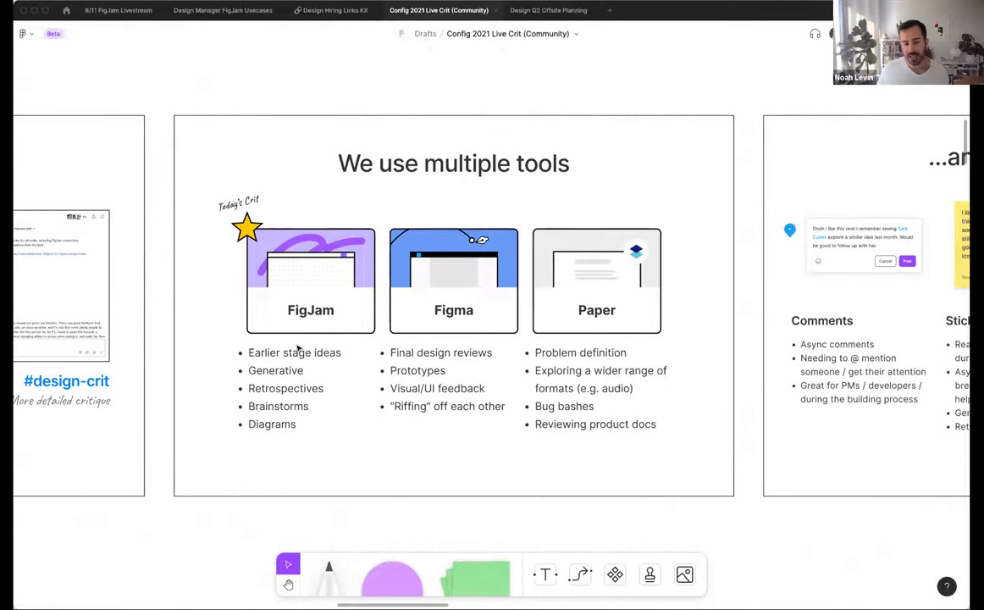
scroll(287, 342, "down", 2)
scroll(286, 342, "right", 2)
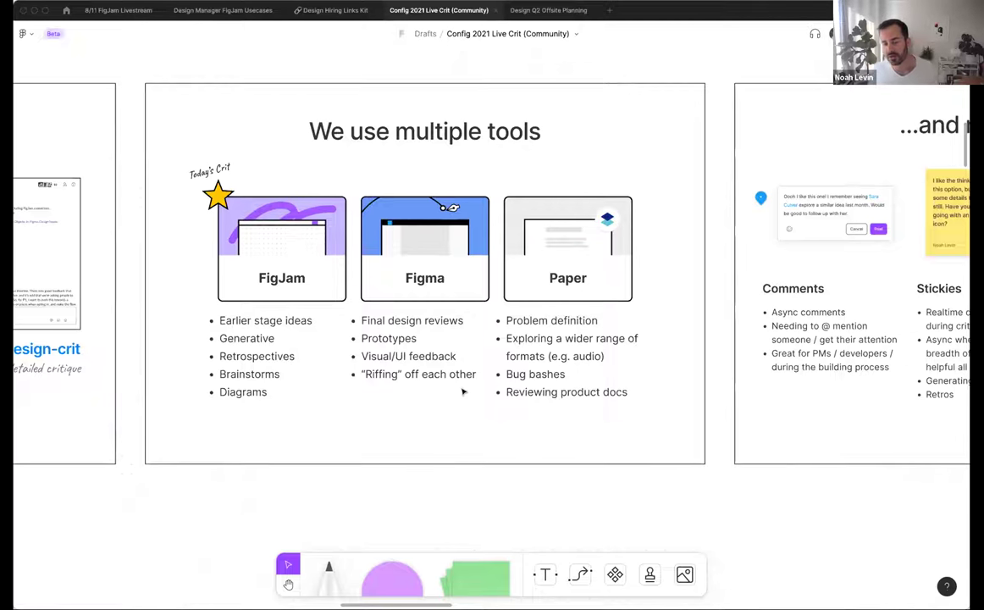
scroll(430, 377, "down", 5)
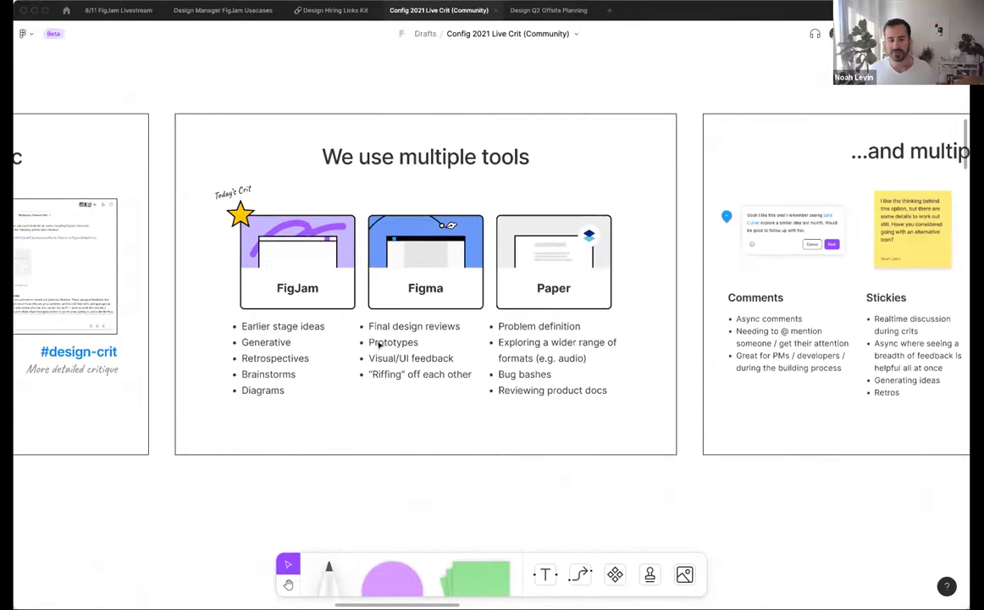
scroll(411, 334, "down", 3)
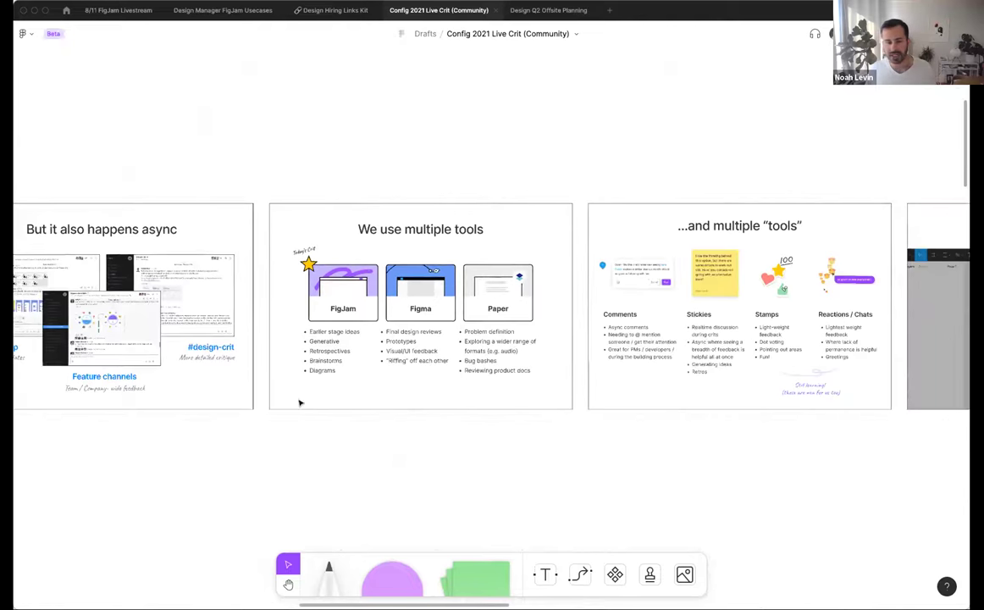
scroll(301, 402, "down", 5)
Pan around the Live Crit board's 'What makes you stick around?' stickies.
scroll(492, 228, "down", 3)
scroll(492, 228, "left", 3)
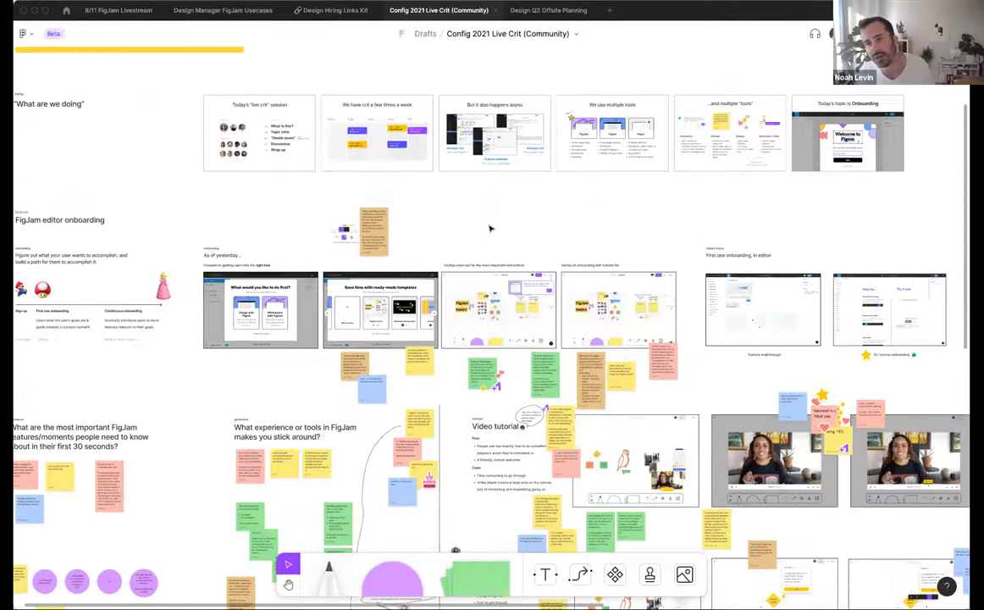
scroll(370, 261, "left", 5)
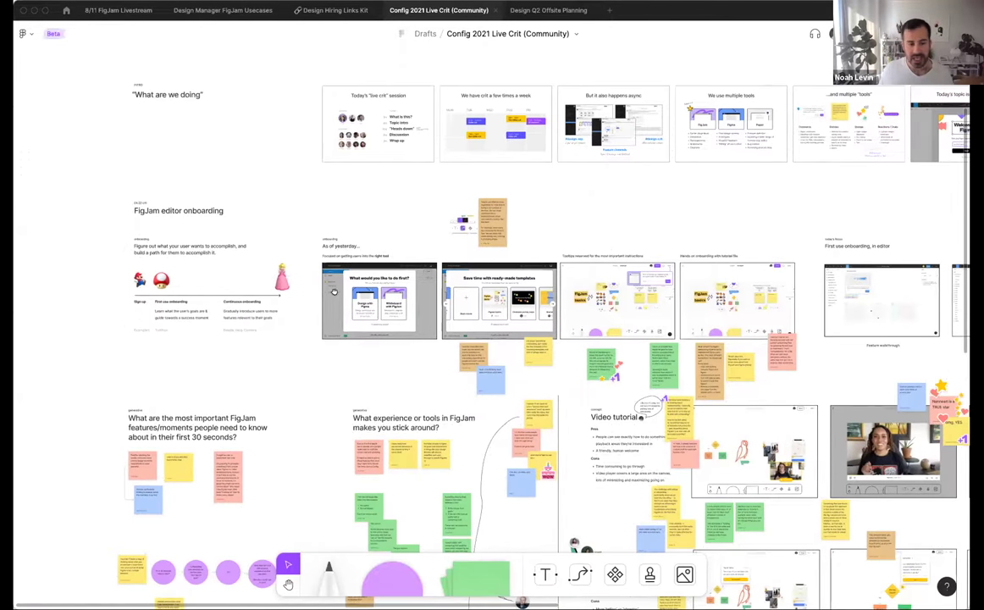
scroll(334, 292, "up", 5)
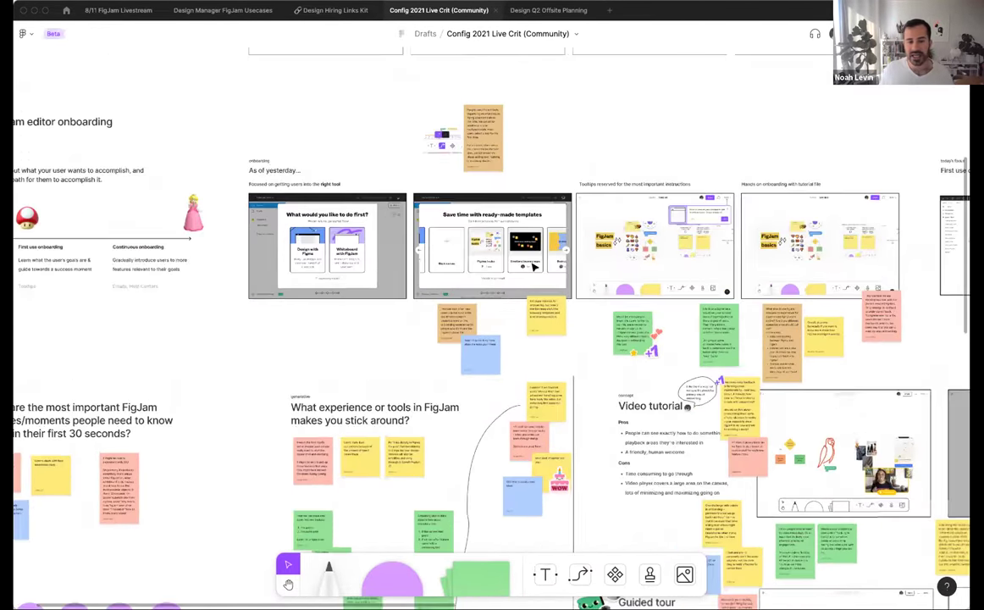
scroll(533, 267, "up", 3)
scroll(534, 267, "down", 4)
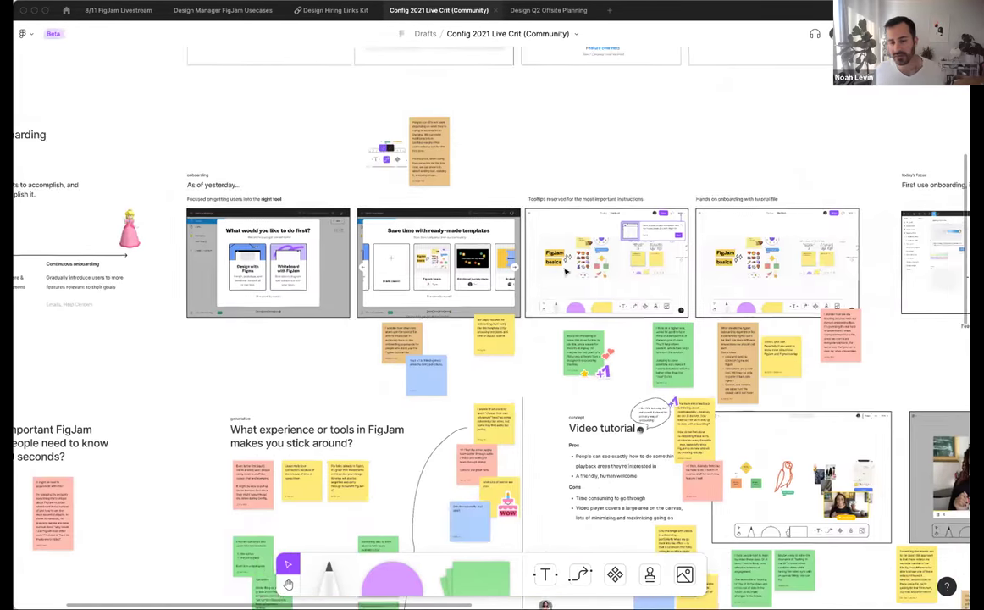
scroll(563, 266, "right", 10)
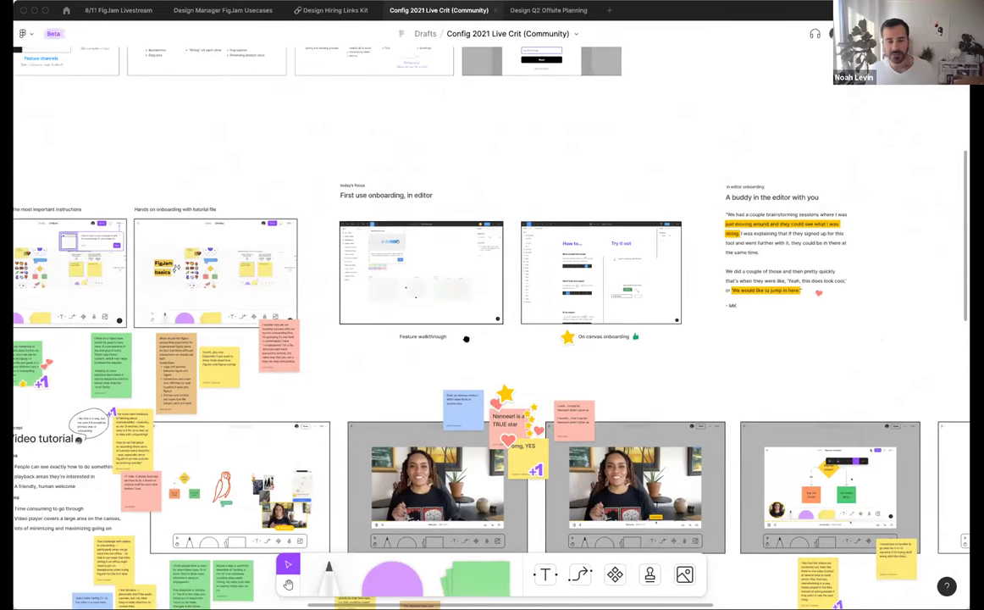
scroll(466, 339, "left", 8)
scroll(508, 322, "down", 3)
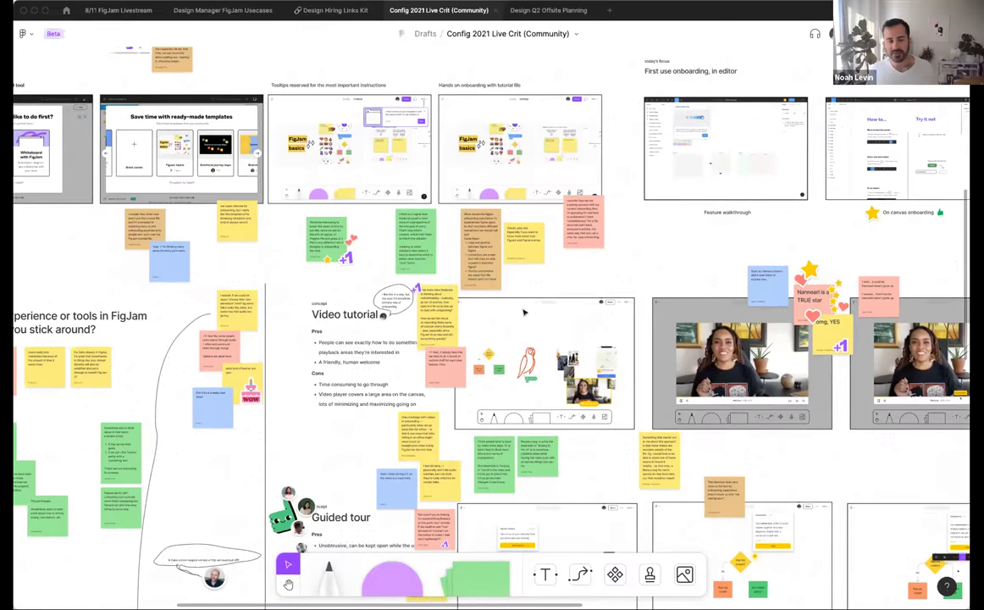
scroll(525, 312, "down", 6)
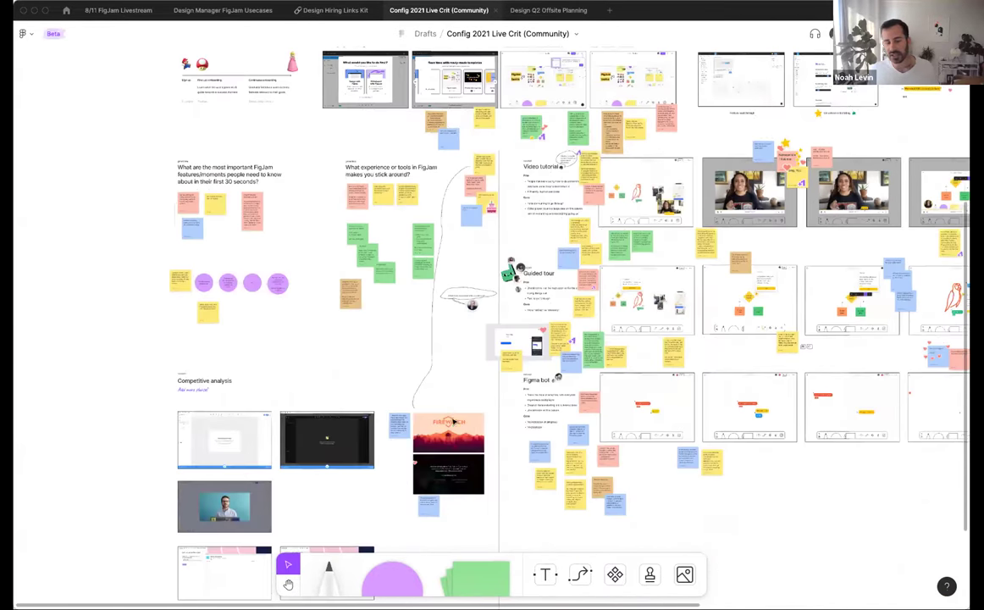
scroll(453, 421, "down", 5)
scroll(453, 421, "left", 4)
scroll(288, 252, "right", 4)
scroll(473, 371, "up", 2)
scroll(398, 417, "up", 4)
scroll(397, 417, "right", 3)
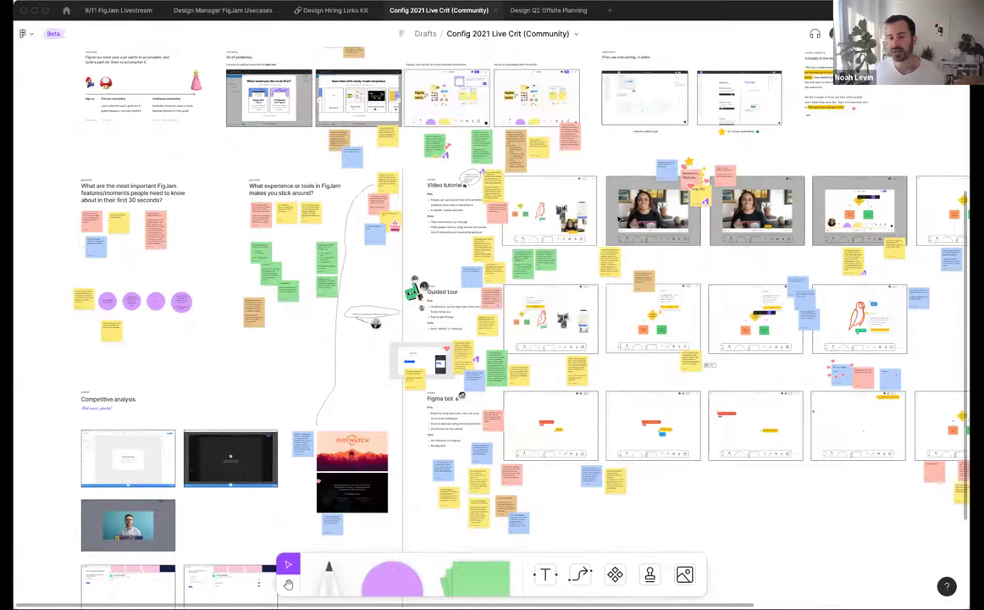
scroll(620, 219, "up", 5)
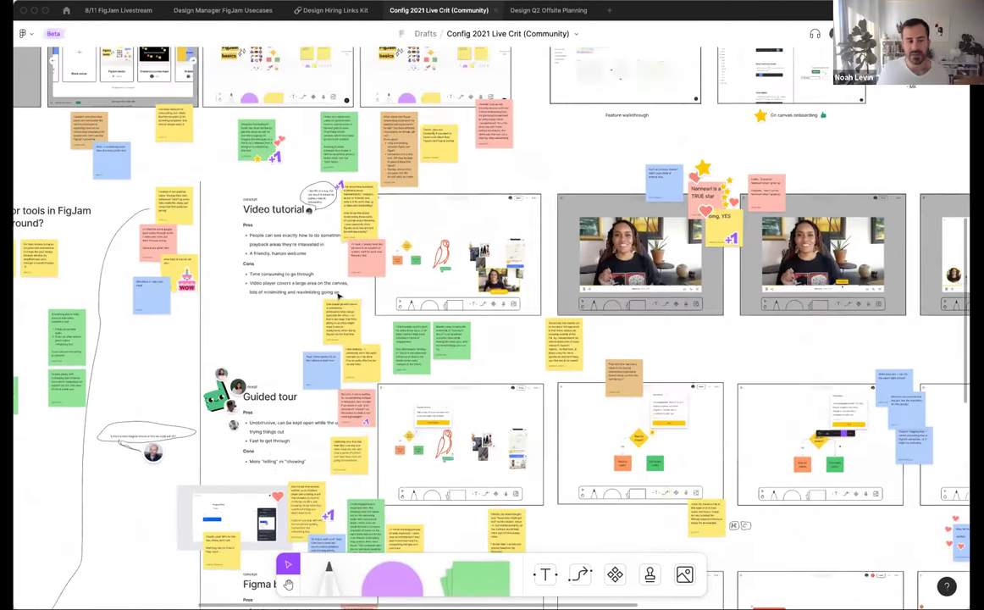
Pan over to the Video tutorial and Guided tour pros-and-cons lists.
scroll(338, 293, "up", 2)
scroll(338, 293, "right", 2)
scroll(454, 281, "left", 10)
scroll(454, 281, "up", 1)
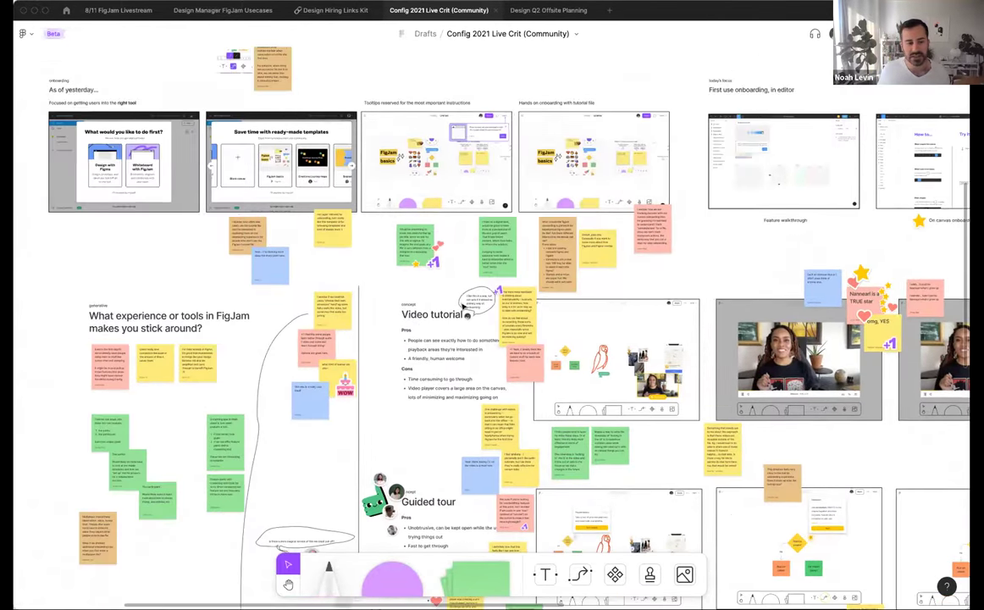
scroll(463, 253, "down", 3)
scroll(463, 254, "left", 7)
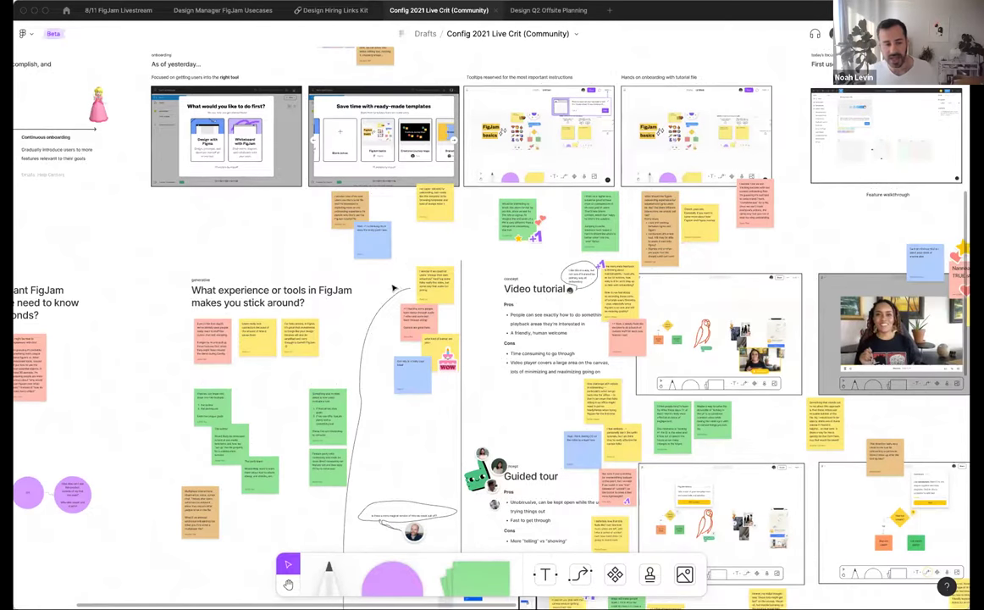
scroll(406, 349, "down", 1)
scroll(406, 349, "left", 3)
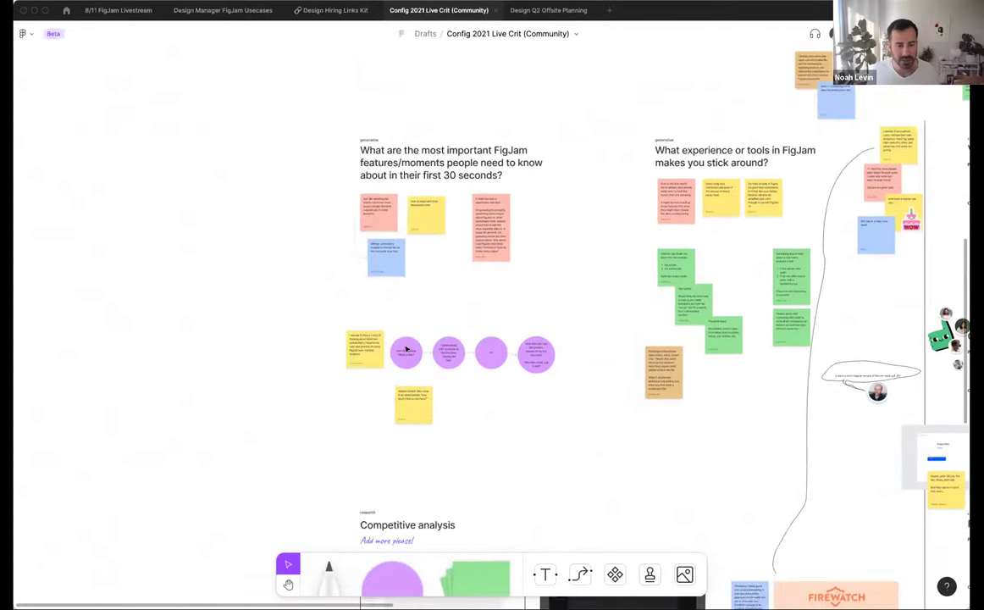
scroll(405, 325, "up", 5, "ctrl")
scroll(406, 326, "up", 3)
scroll(406, 325, "down", 5, "ctrl")
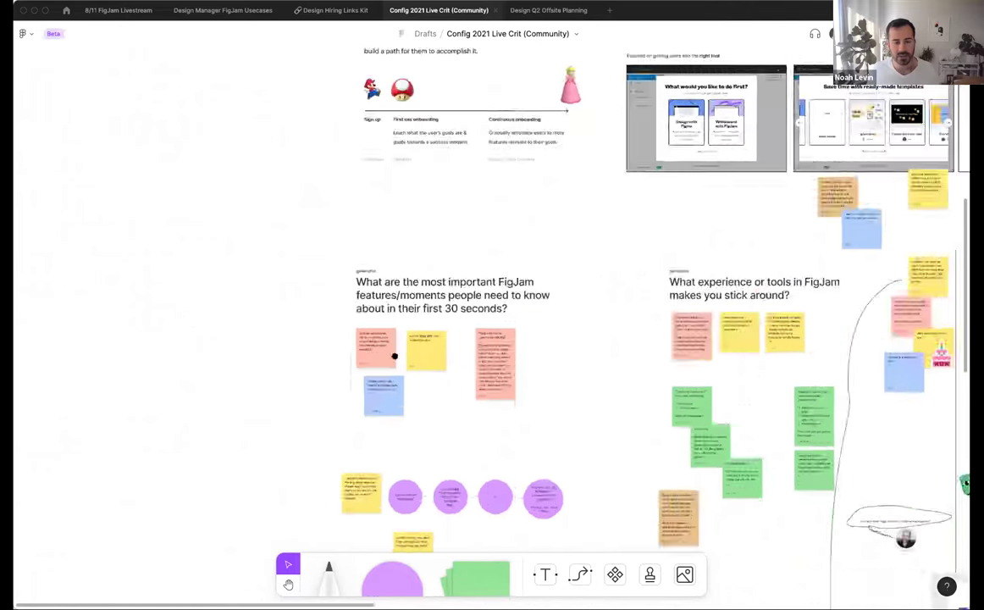
scroll(264, 288, "right", 3)
scroll(263, 298, "up", 5)
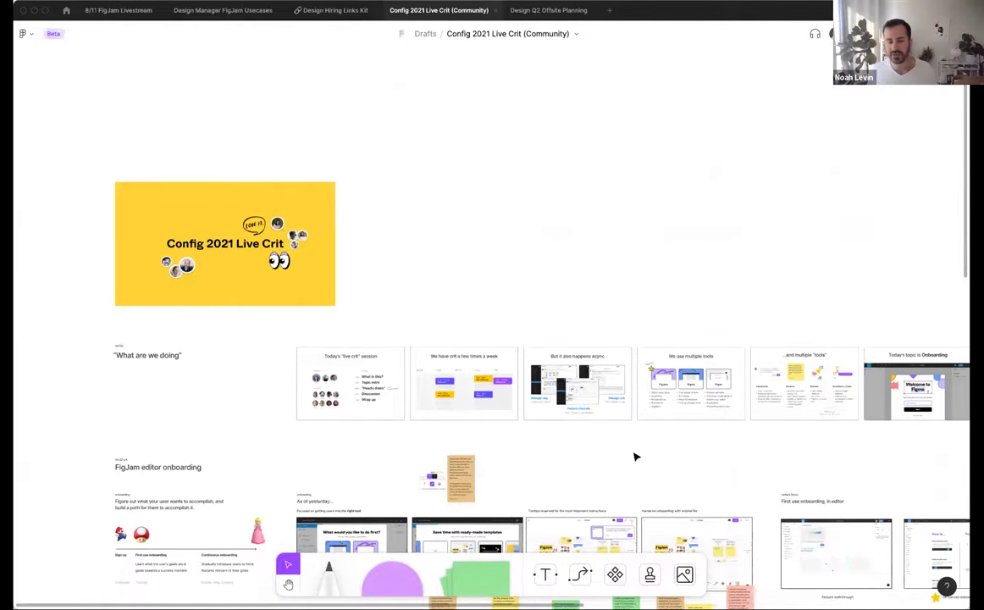
scroll(479, 323, "down", 3)
scroll(479, 323, "right", 4)
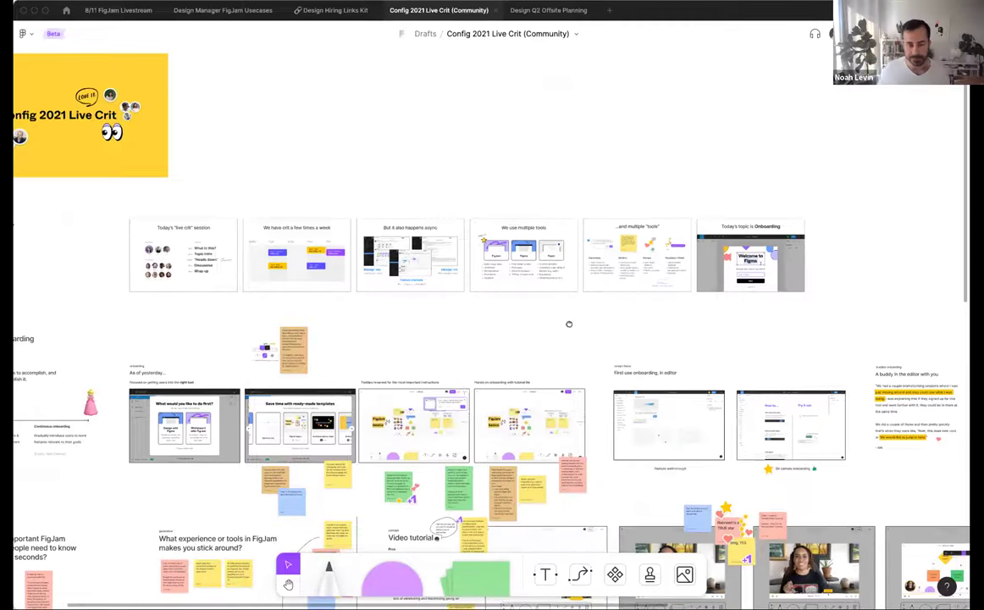
scroll(561, 308, "down", 4)
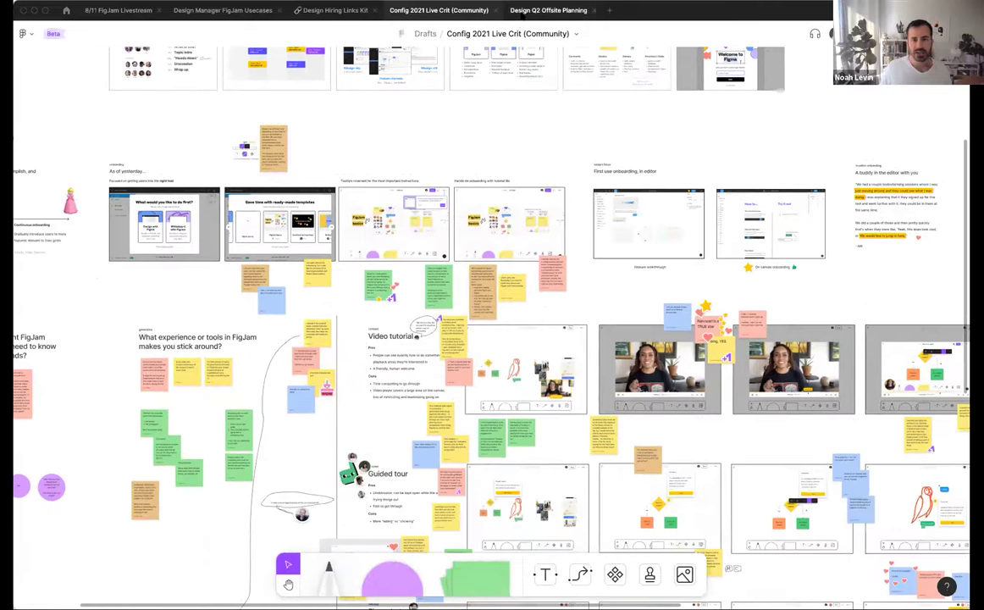
left_click(542, 10)
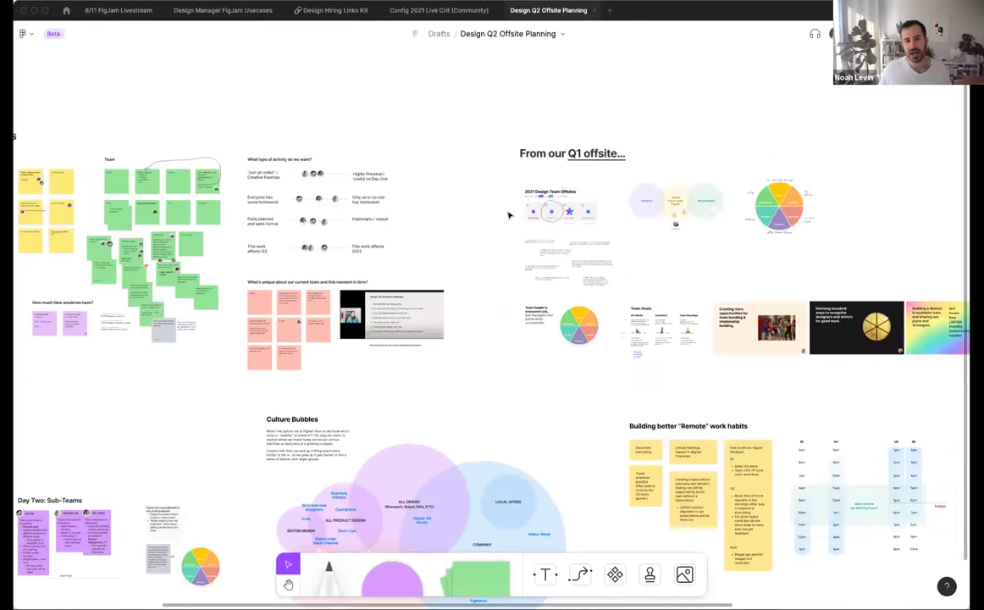
scroll(509, 215, "down", 5)
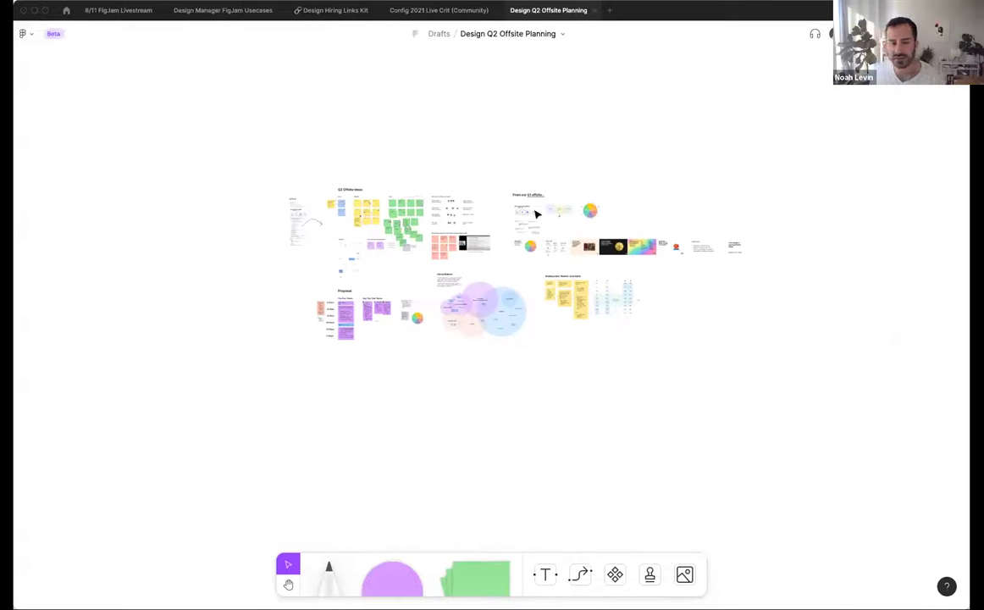
scroll(535, 215, "up", 10)
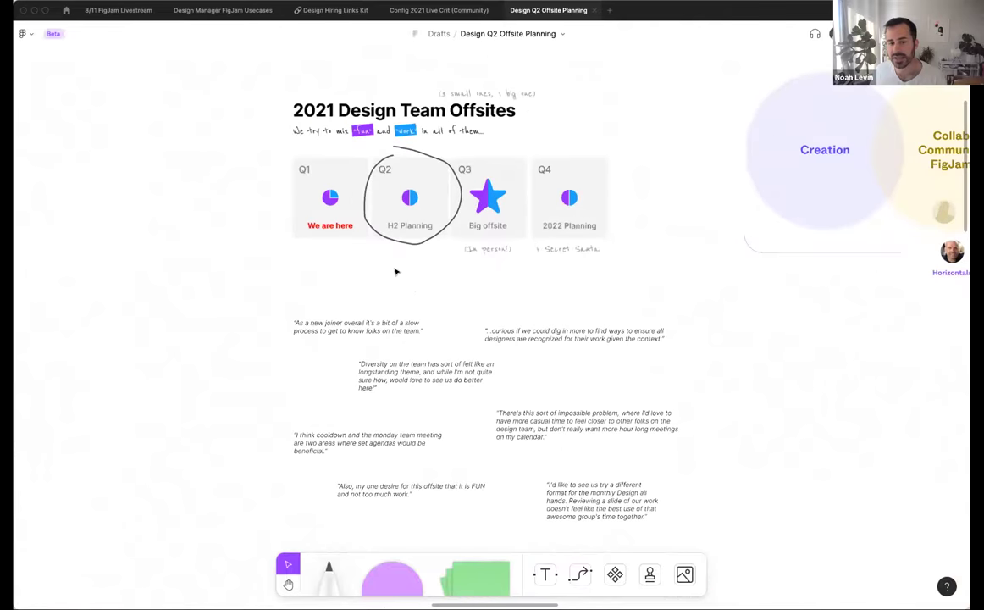
scroll(395, 272, "down", 10)
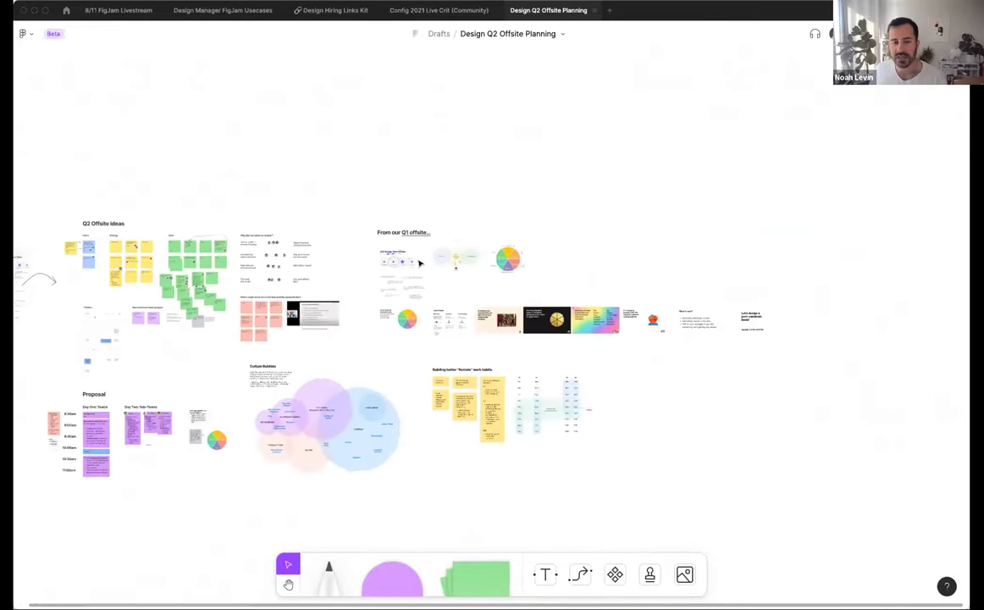
scroll(420, 264, "left", 5)
scroll(431, 307, "up", 10)
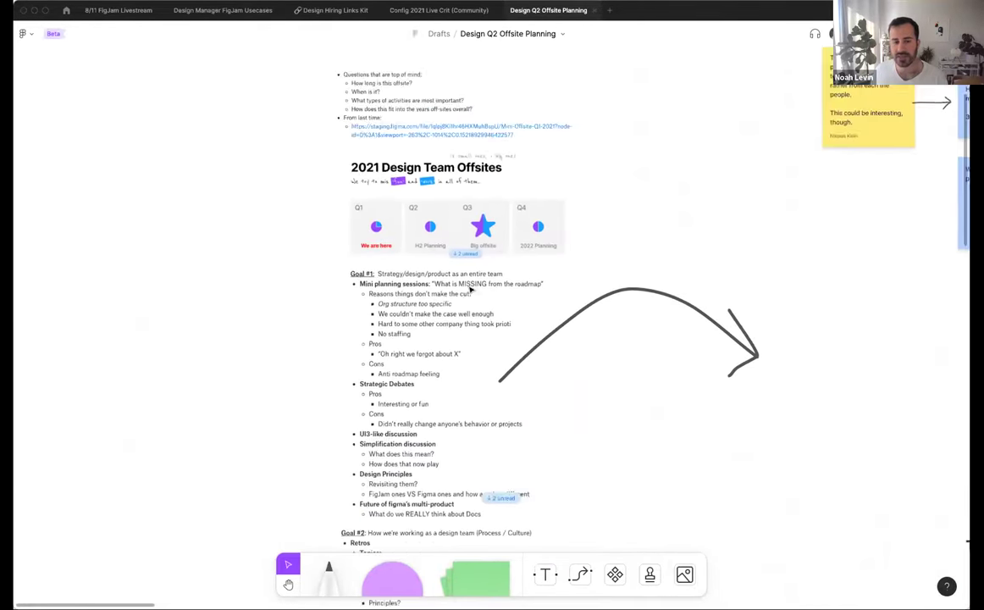
scroll(471, 289, "up", 3)
scroll(425, 240, "down", 2)
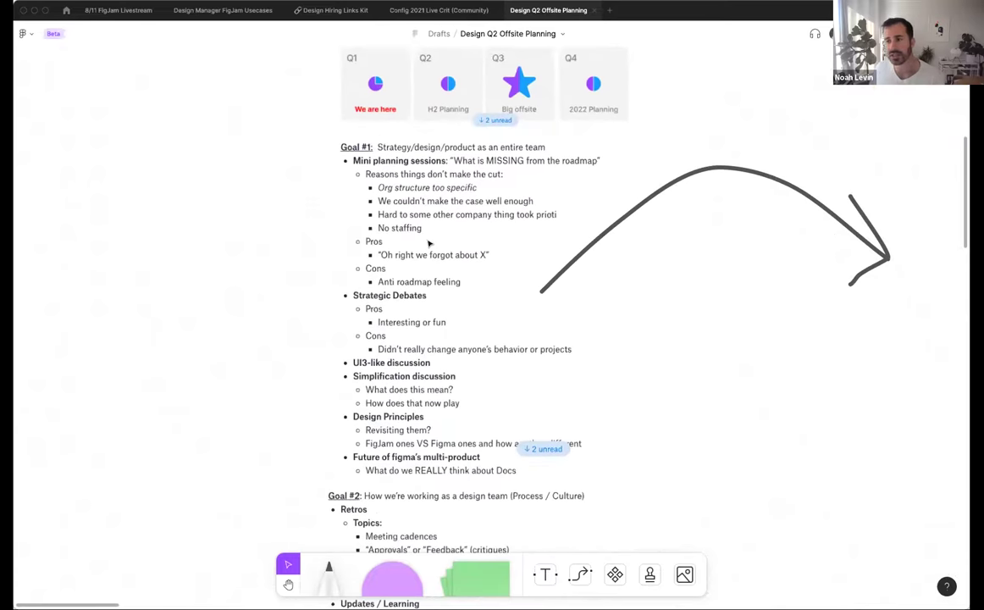
scroll(428, 249, "down", 3)
scroll(430, 245, "up", 1)
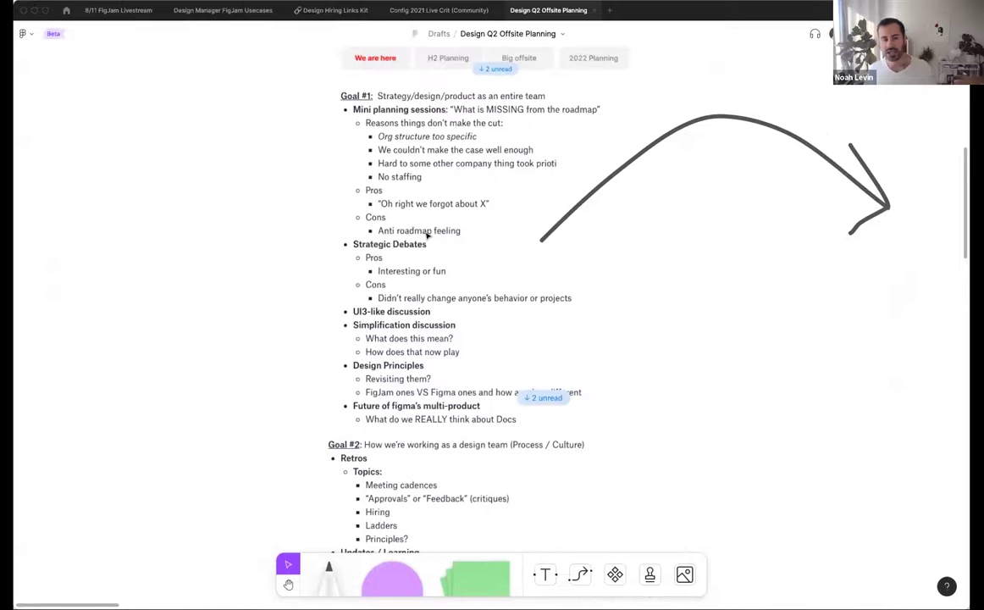
scroll(427, 235, "down", 1)
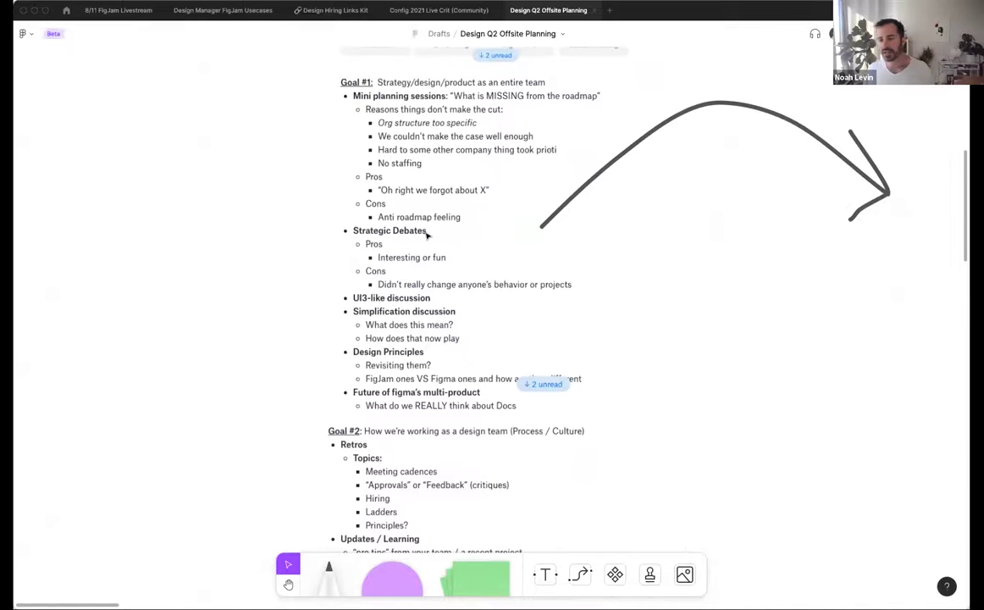
scroll(428, 236, "up", 2)
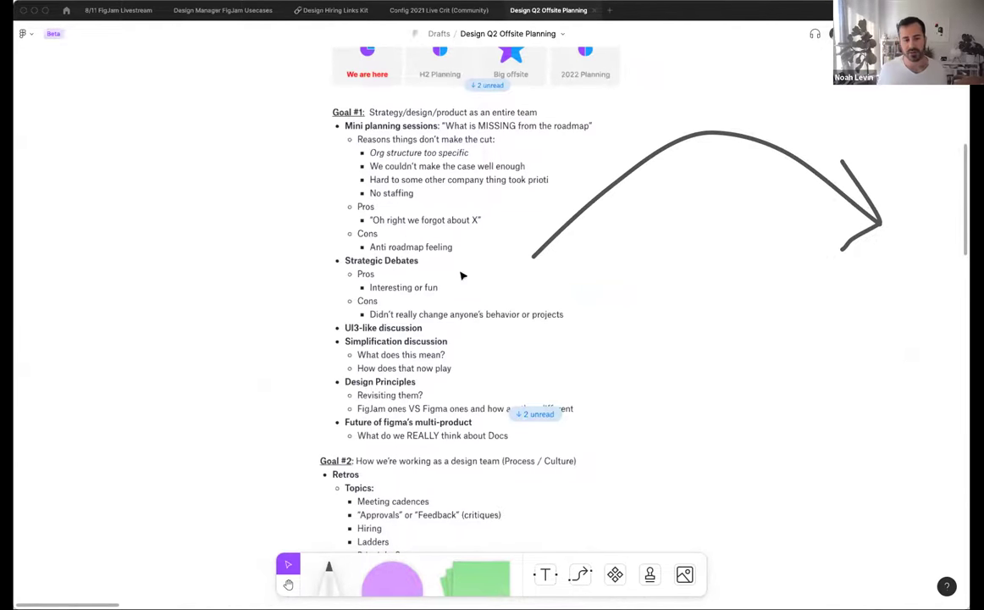
scroll(390, 288, "down", 5)
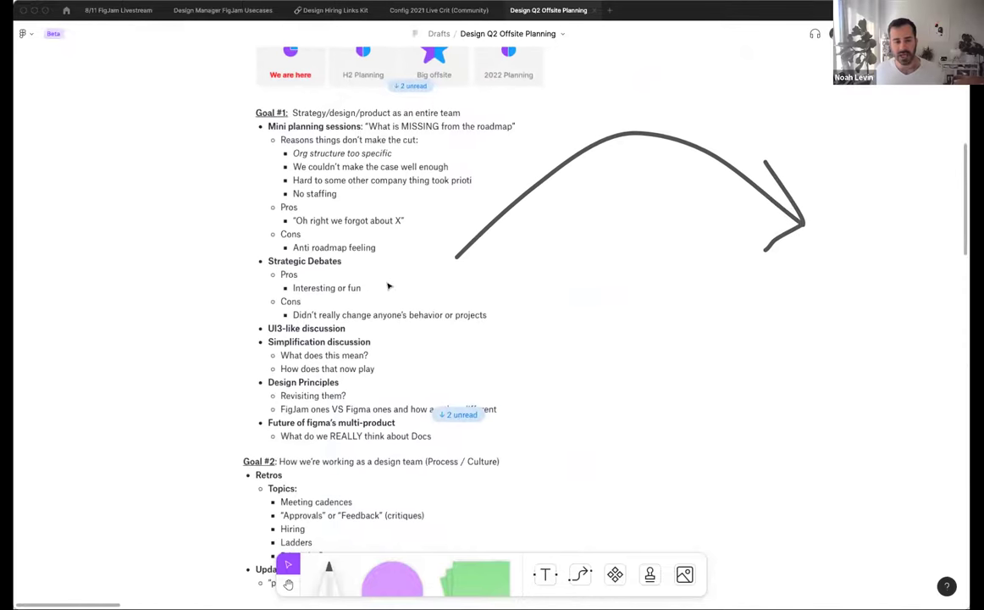
scroll(389, 286, "down", 5)
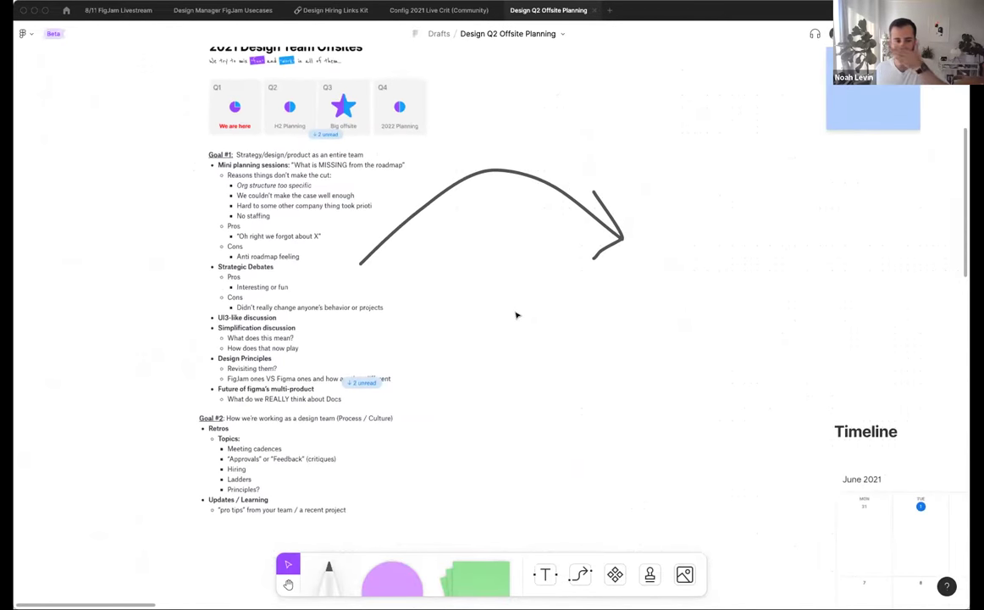
scroll(517, 315, "down", 10)
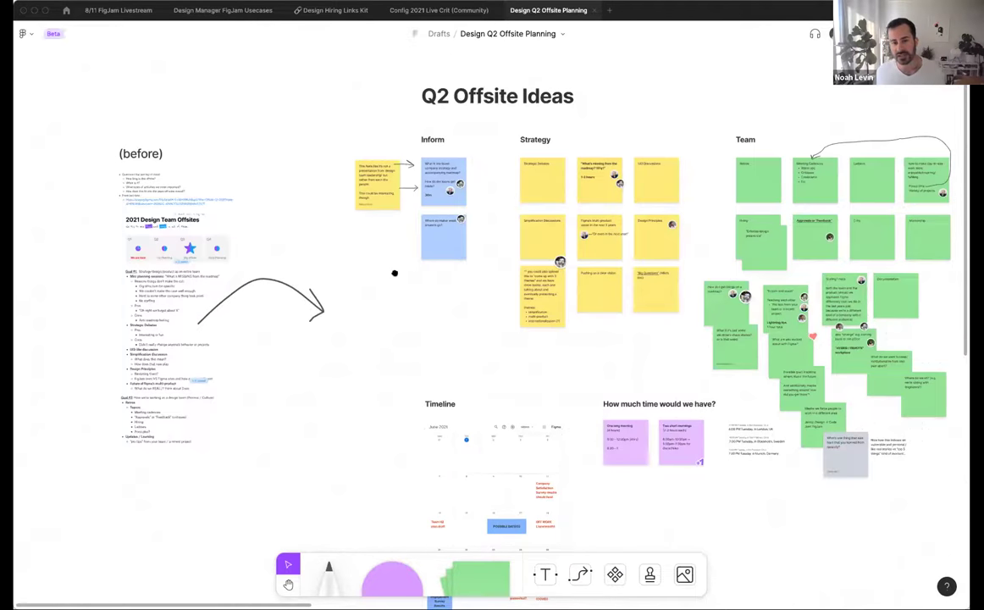
scroll(394, 273, "right", 8)
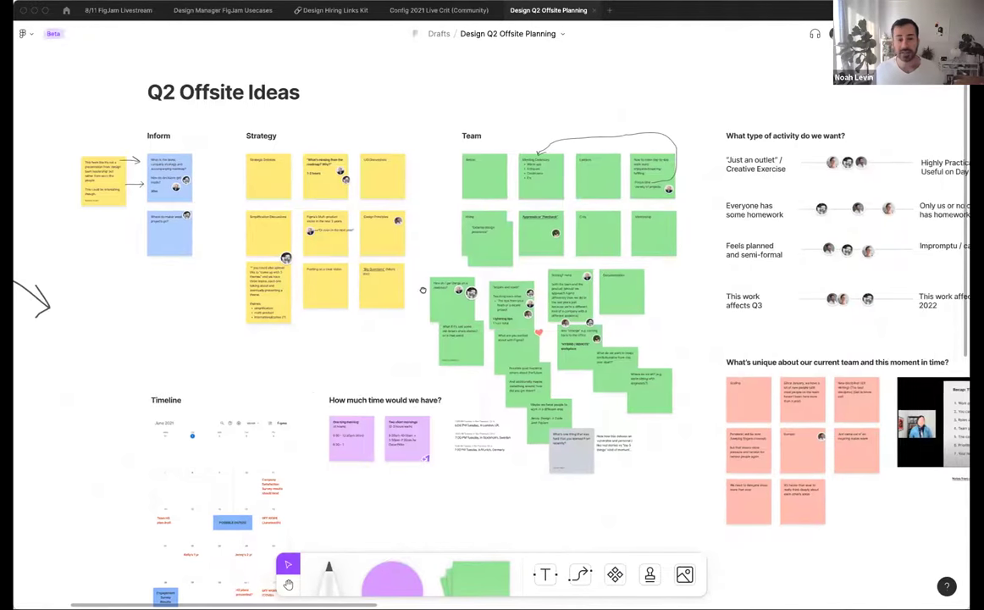
scroll(386, 272, "up", 3)
scroll(322, 252, "right", 10)
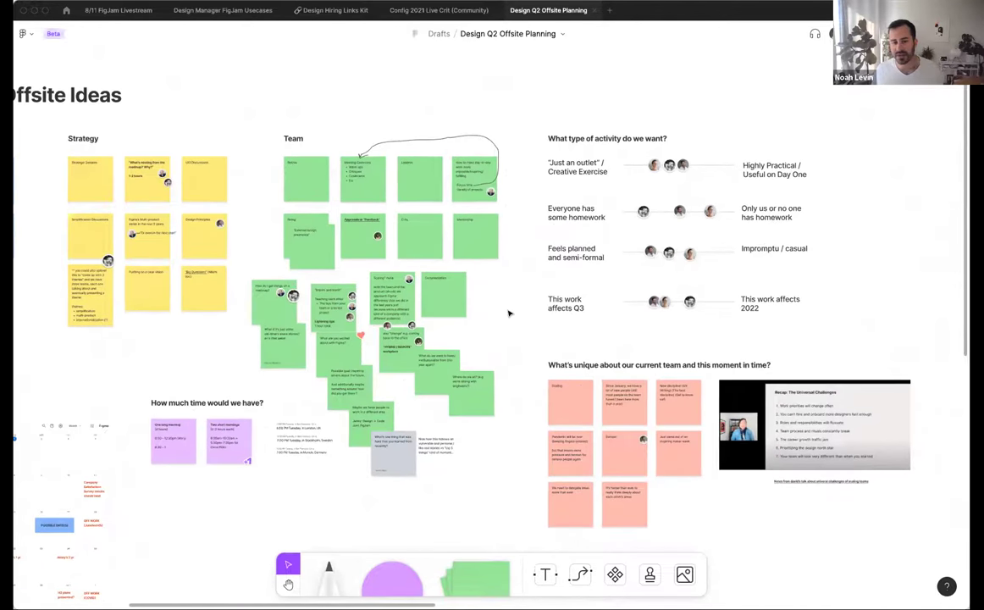
scroll(459, 312, "up", 2)
scroll(459, 313, "left", 2)
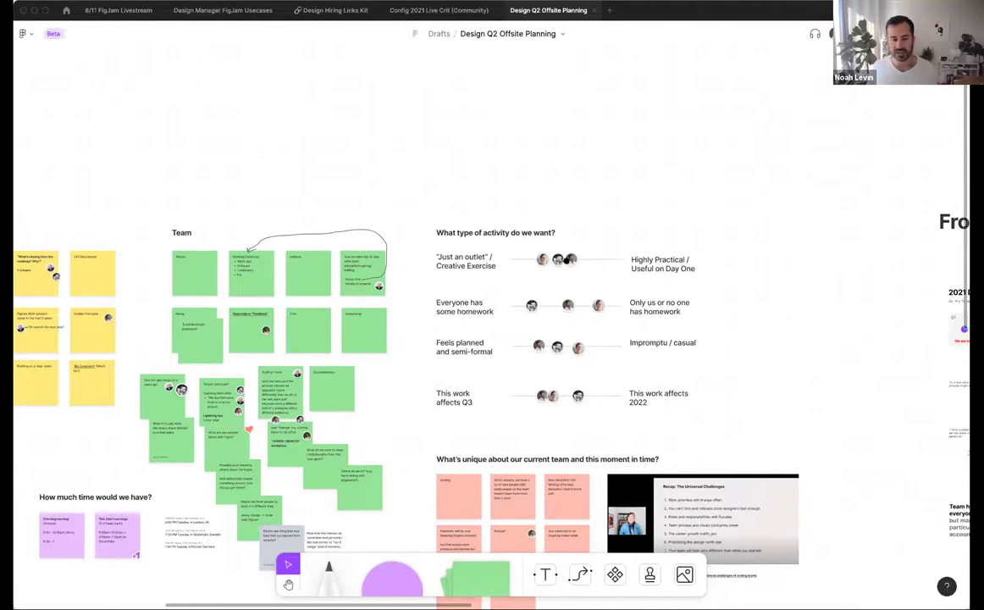
scroll(577, 299, "down", 5)
scroll(577, 298, "left", 3)
scroll(326, 193, "down", 3)
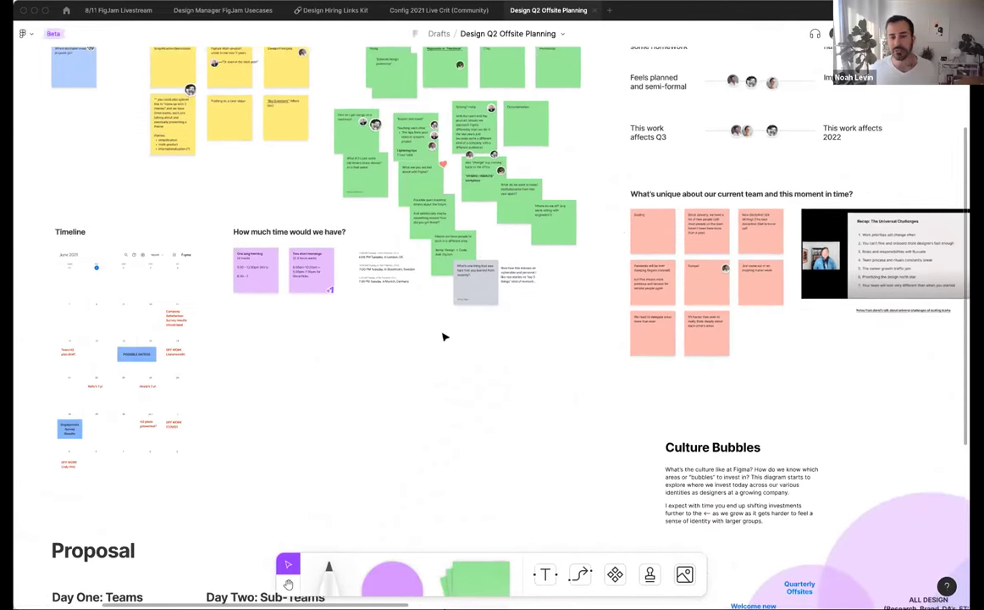
scroll(381, 314, "right", 5)
scroll(560, 278, "up", 2)
scroll(560, 278, "up", 5)
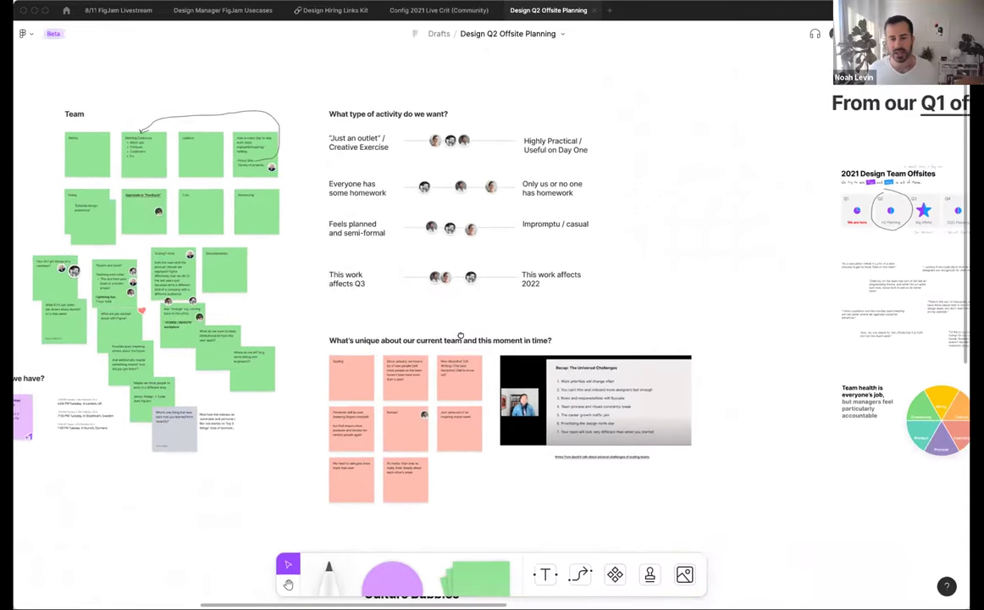
scroll(525, 288, "right", 6)
scroll(484, 305, "left", 2)
scroll(508, 246, "down", 1)
scroll(549, 174, "down", 3)
scroll(548, 174, "left", 5)
scroll(686, 310, "down", 1)
scroll(684, 318, "down", 5)
scroll(631, 195, "down", 2)
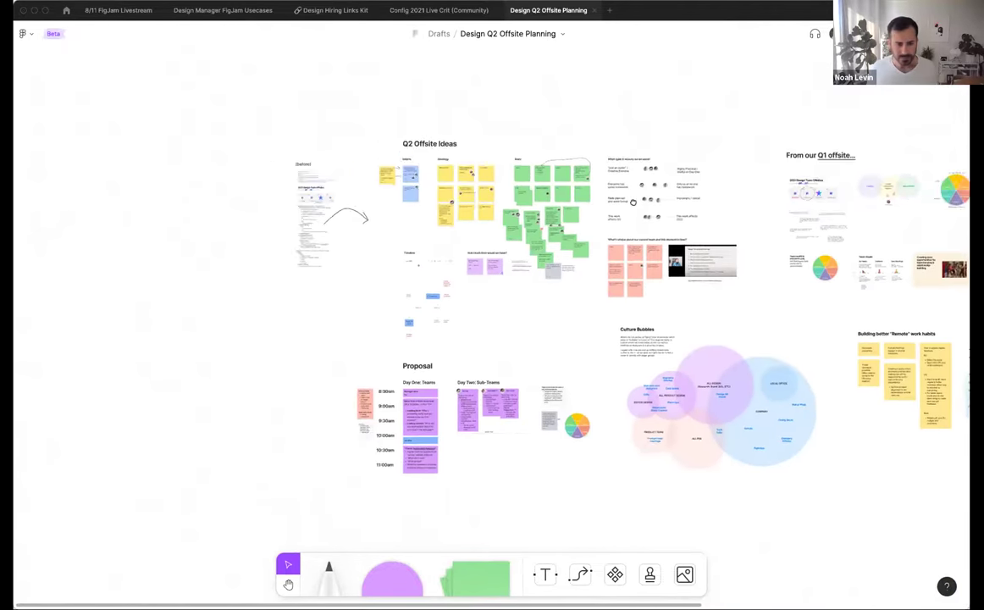
scroll(593, 254, "down", 2)
scroll(533, 327, "up", 2)
scroll(534, 328, "up", 1)
scroll(533, 327, "right", 3)
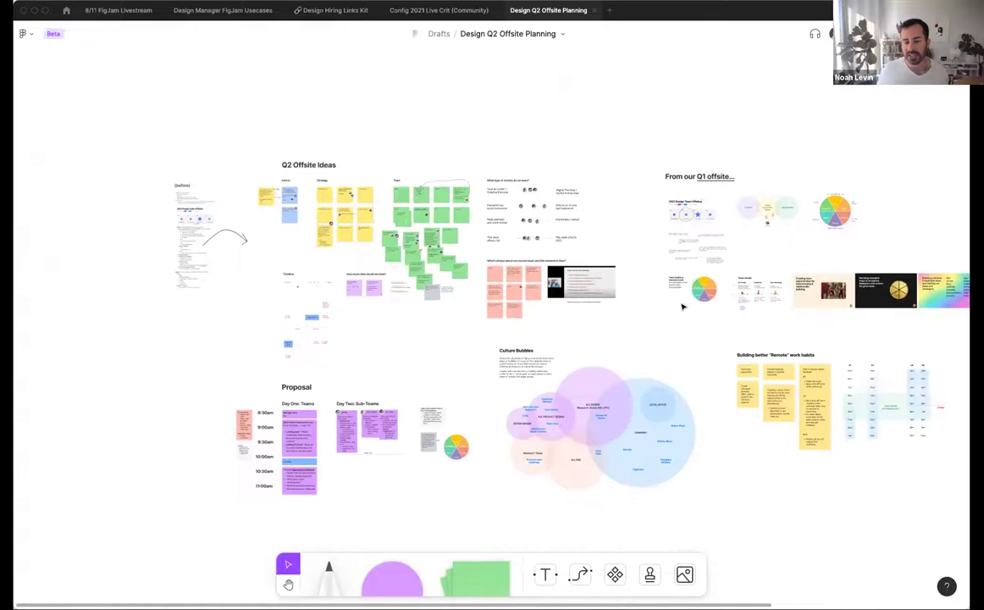
scroll(666, 310, "right", 3)
scroll(666, 310, "up", 1)
scroll(553, 356, "left", 2)
scroll(553, 357, "left", 5)
scroll(553, 357, "up", 1)
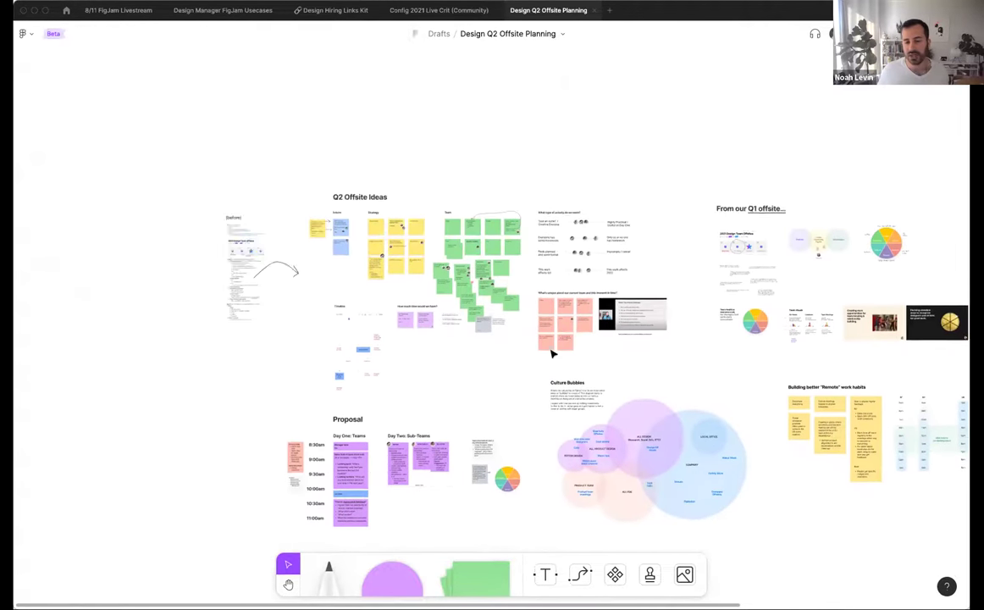
scroll(430, 375, "up", 10)
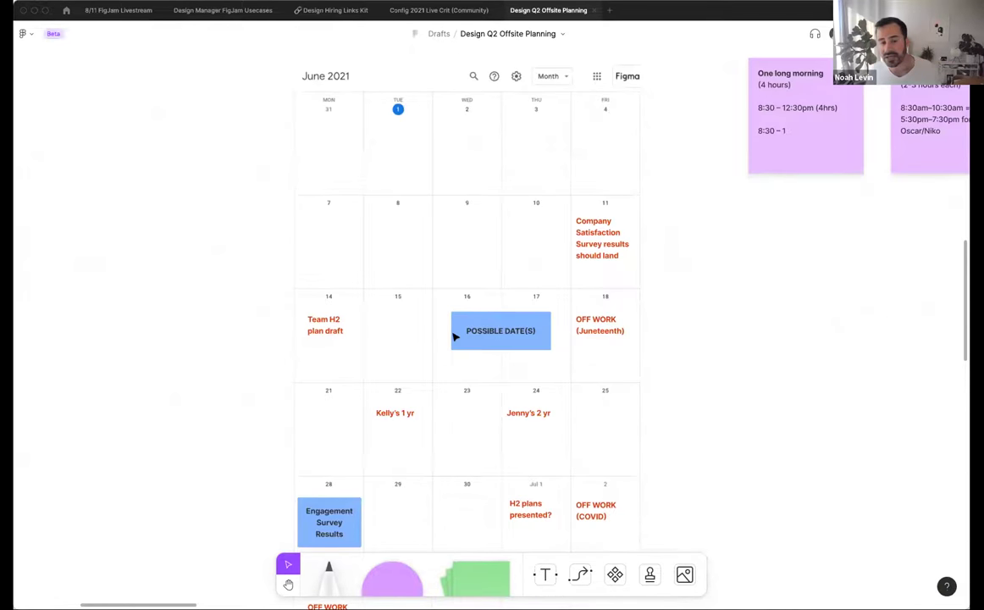
scroll(455, 336, "down", 1)
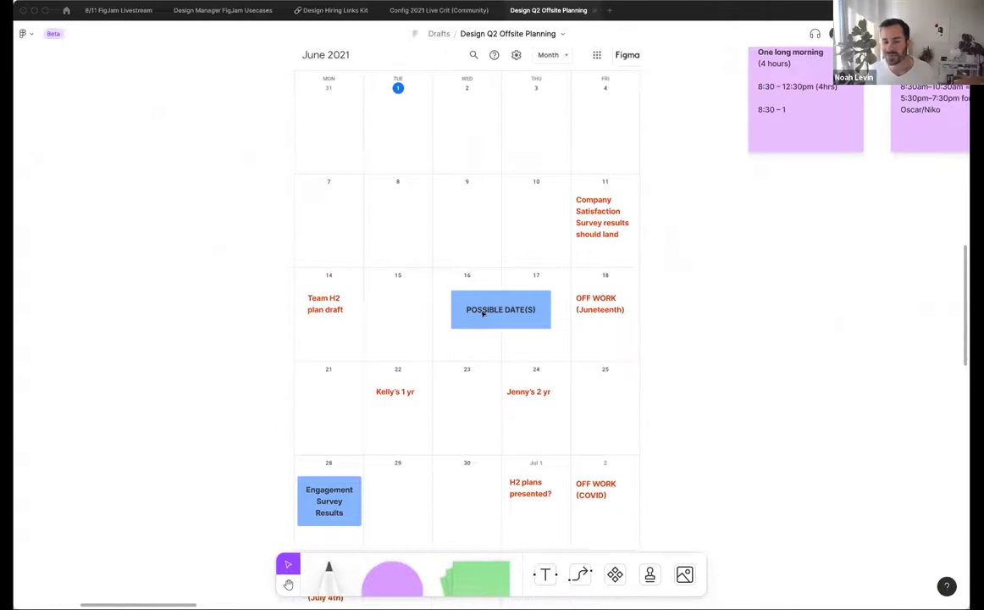
scroll(489, 312, "up", 5)
scroll(470, 334, "down", 8)
scroll(517, 393, "down", 6)
scroll(517, 393, "right", 3)
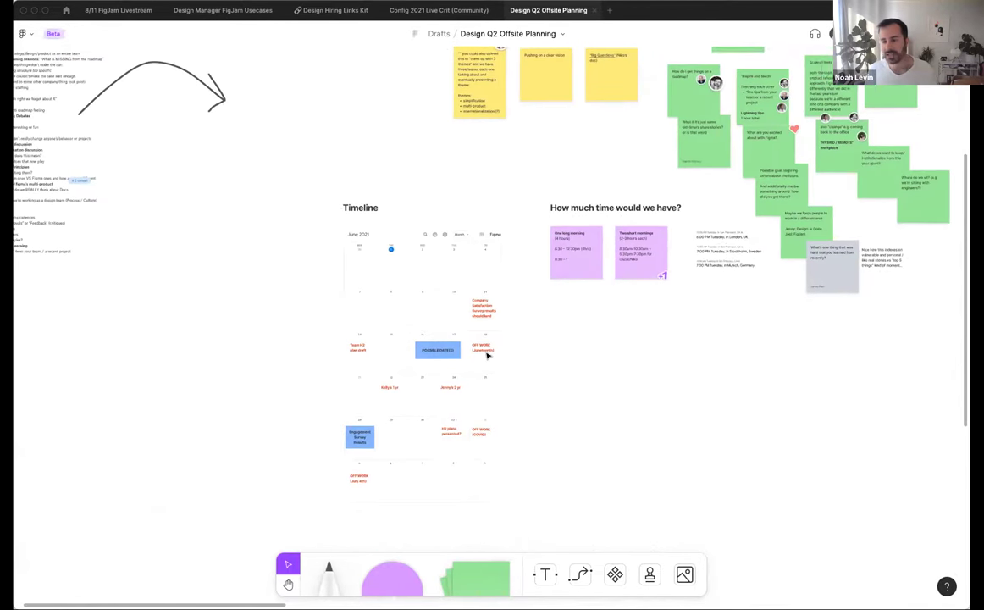
scroll(487, 356, "down", 10)
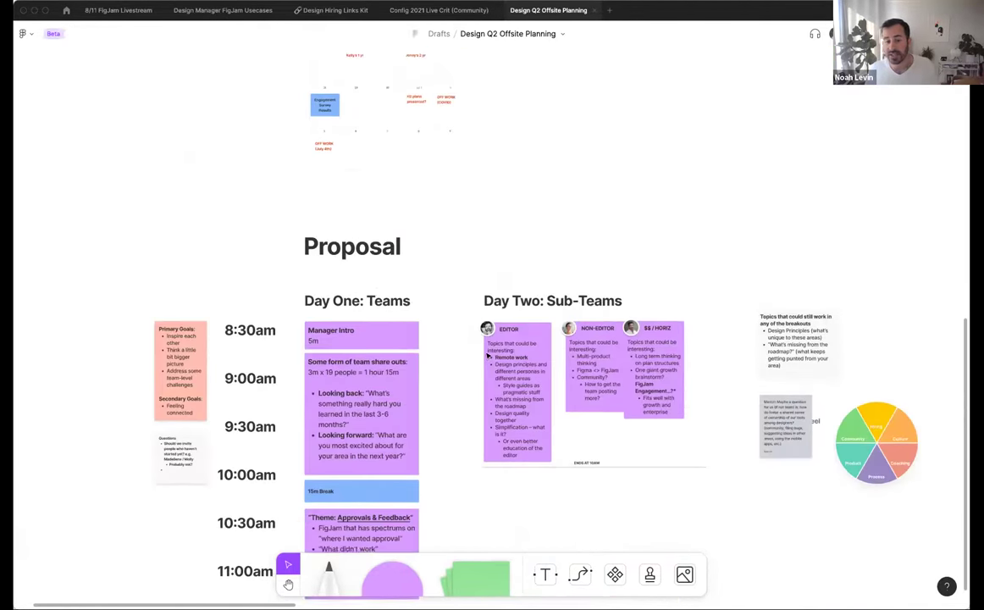
scroll(393, 259, "up", 3)
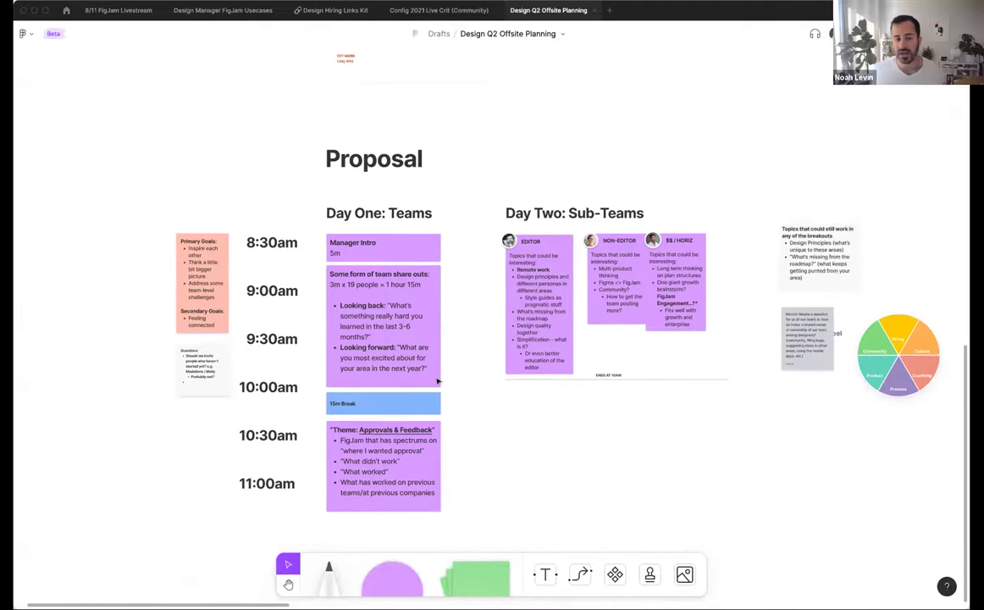
scroll(593, 390, "up", 2)
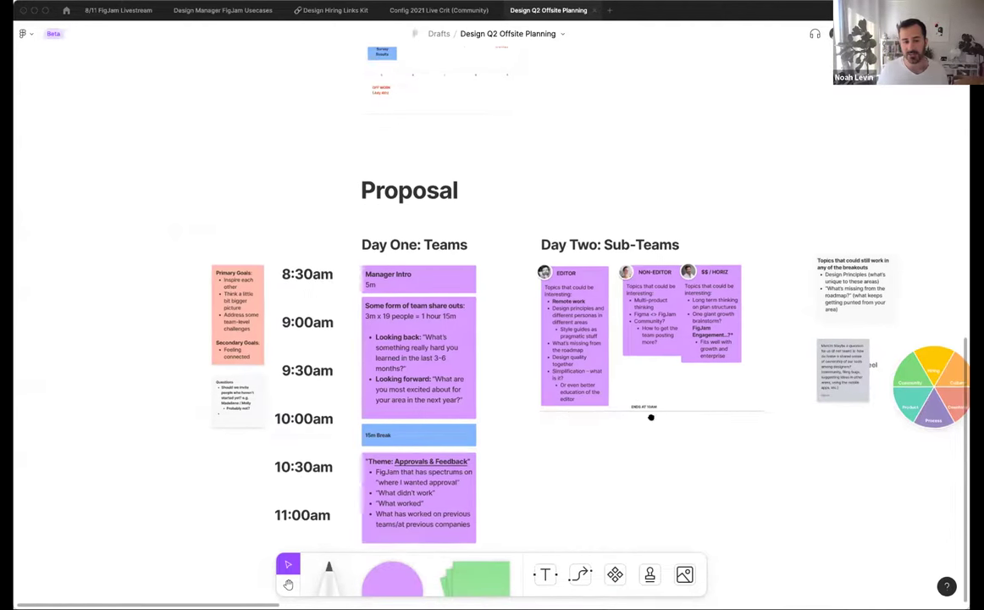
scroll(496, 418, "right", 5)
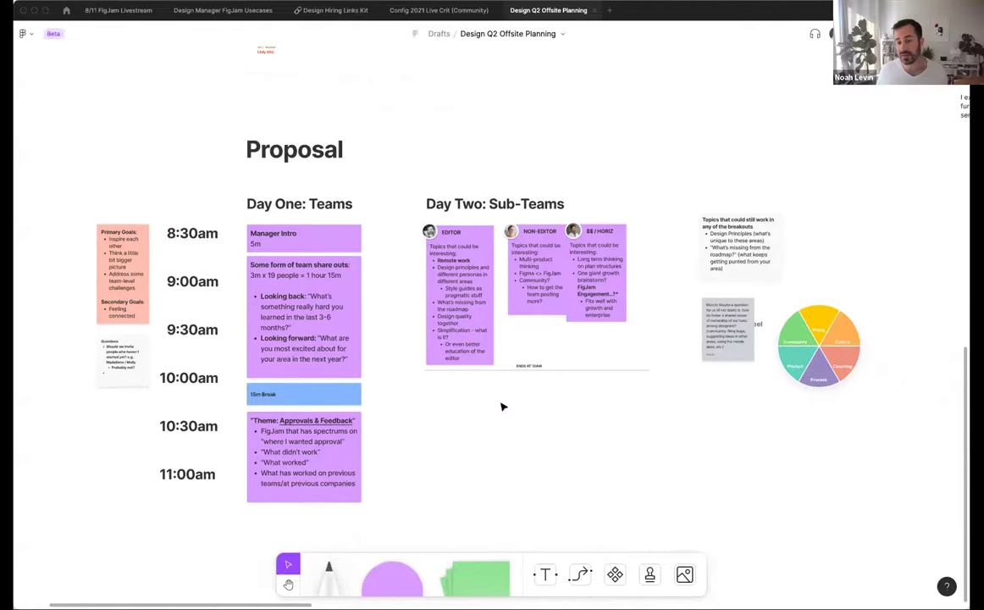
scroll(542, 402, "down", 5)
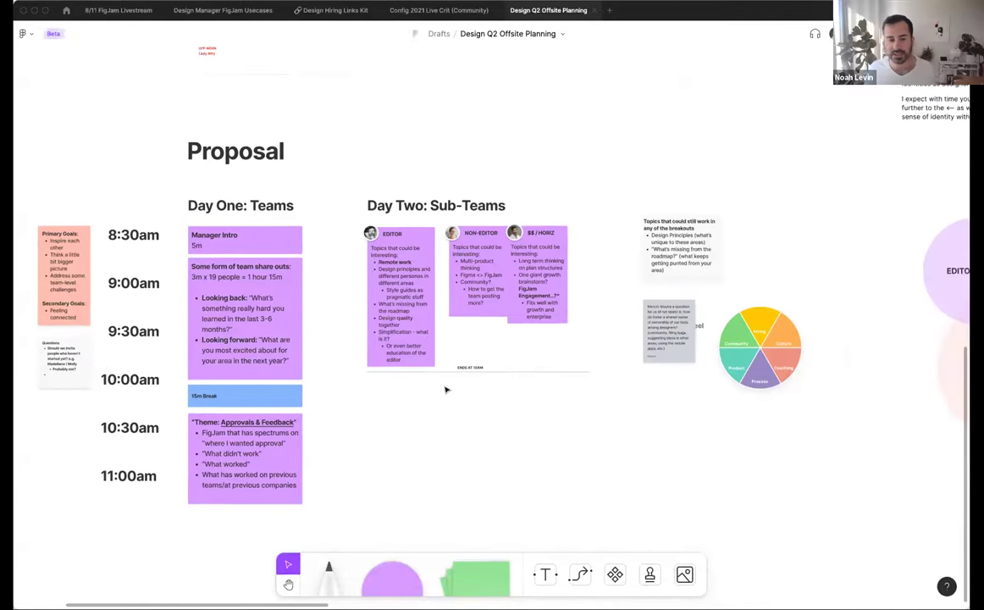
scroll(446, 389, "down", 10)
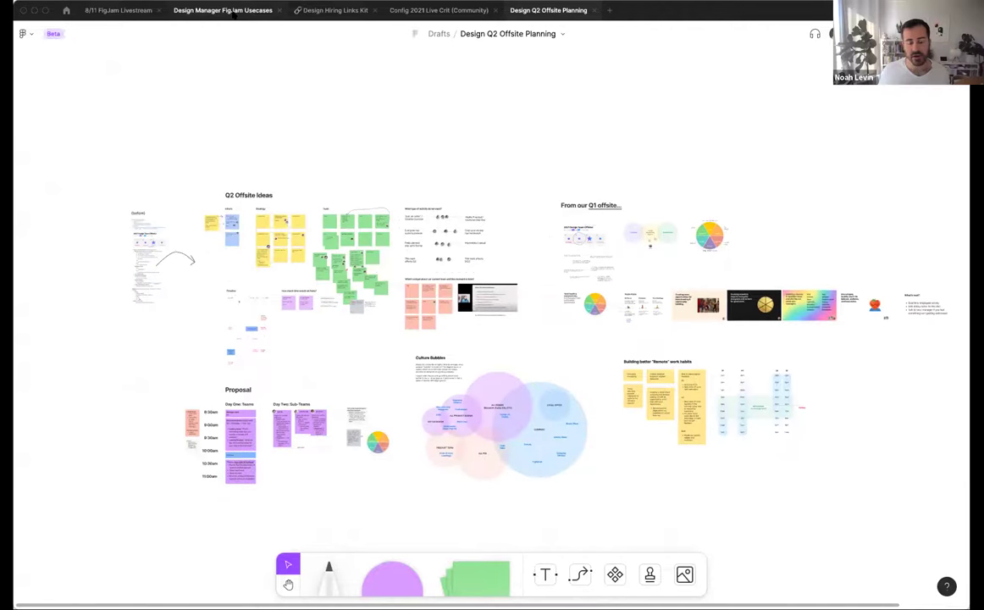
Switch to the Design Manager FigJam Usecases board and pan around its Hiring-to-Community wheel.
left_click(233, 12)
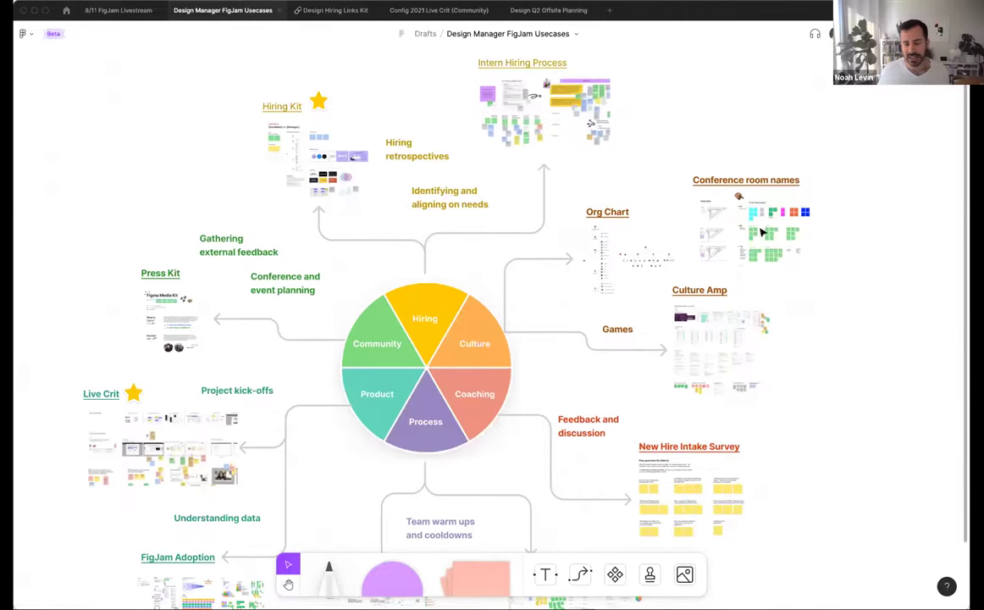
scroll(496, 333, "down", 5)
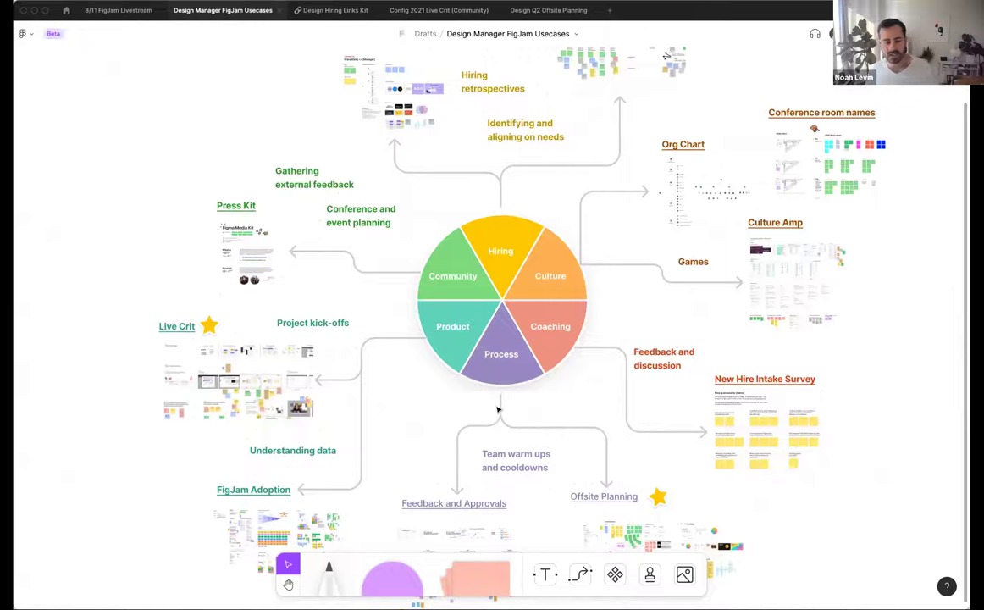
scroll(457, 356, "left", 3)
scroll(458, 356, "down", 2)
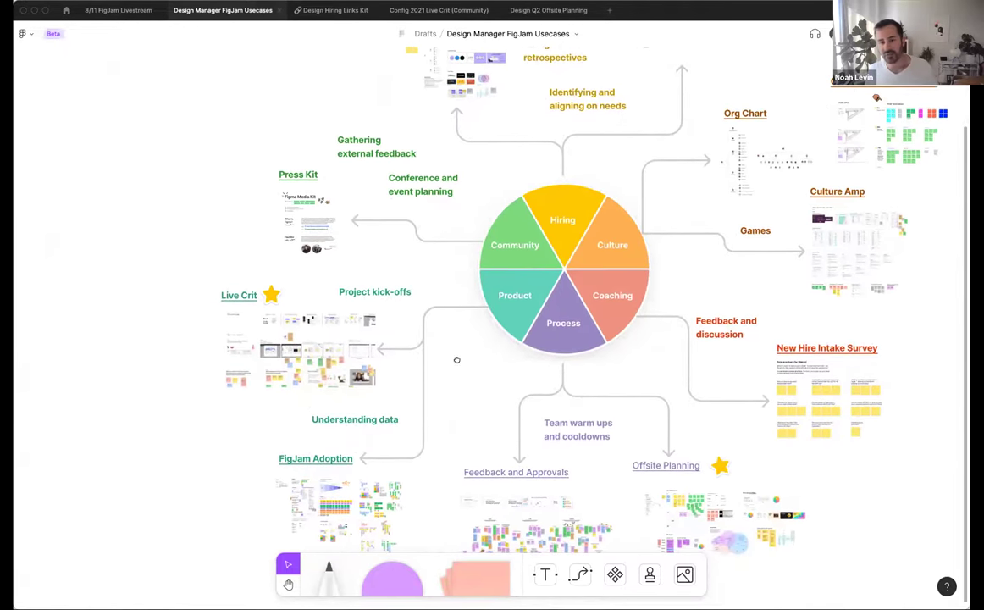
scroll(393, 414, "down", 5)
scroll(460, 292, "down", 5)
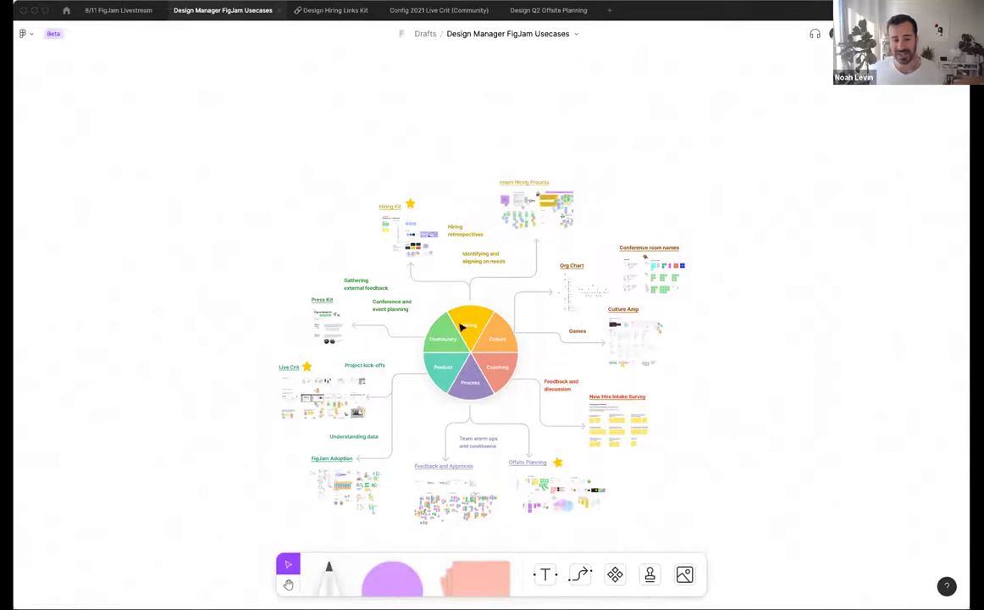
scroll(458, 311, "up", 5)
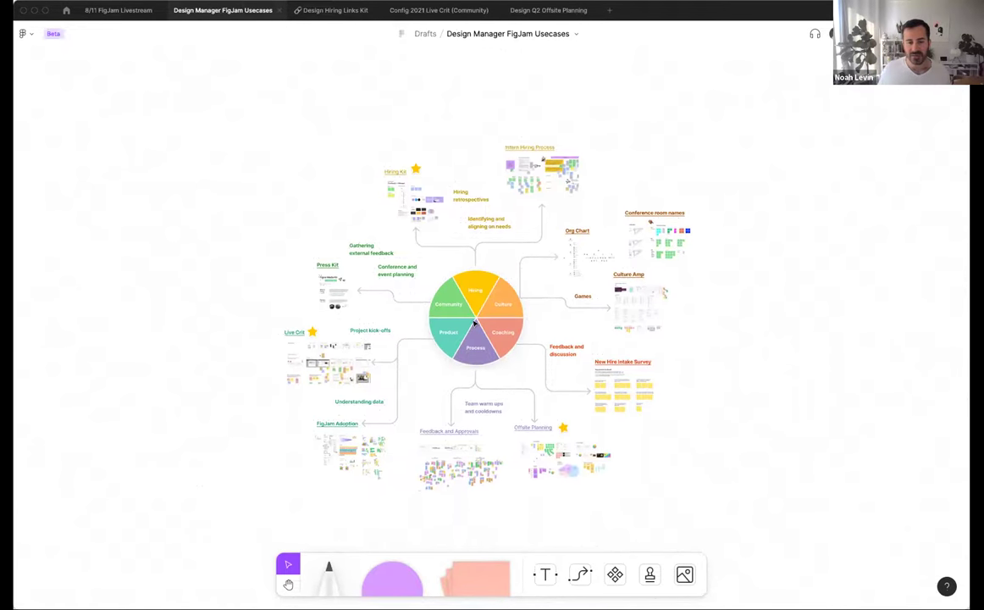
scroll(459, 306, "up", 2)
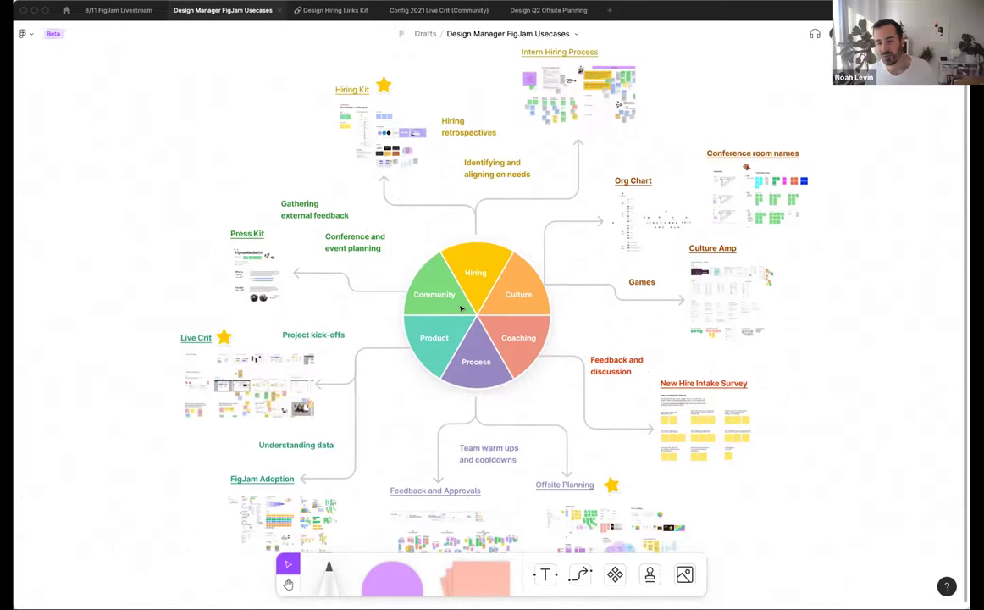
scroll(447, 360, "down", 1)
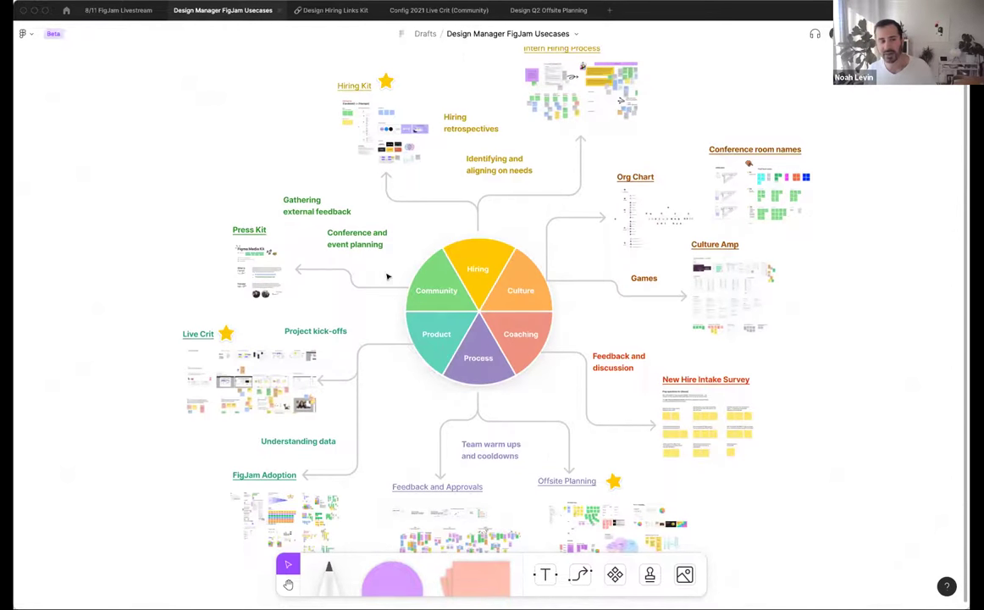
scroll(165, 211, "down", 1)
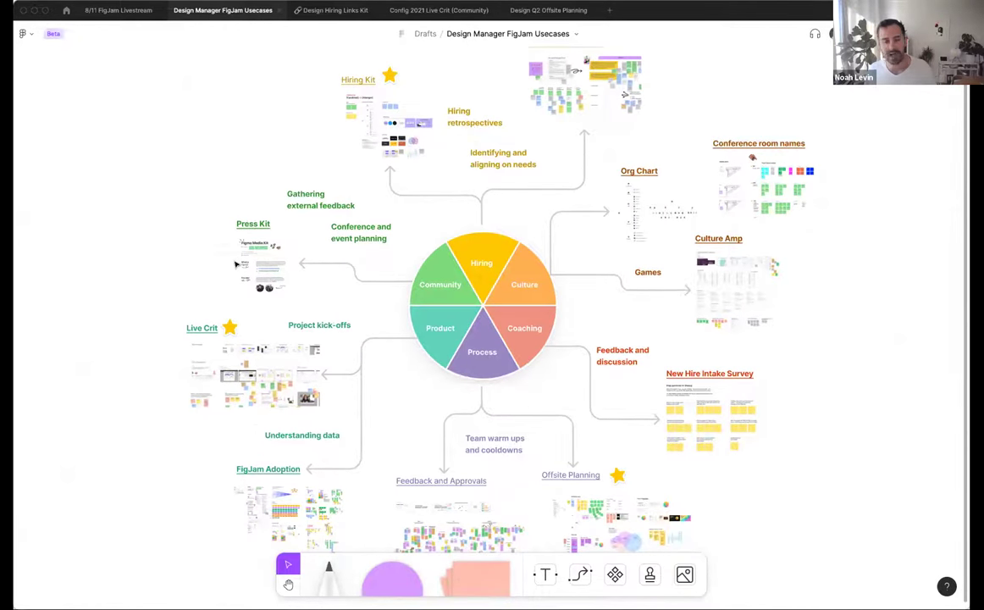
scroll(115, 17, "down", 2)
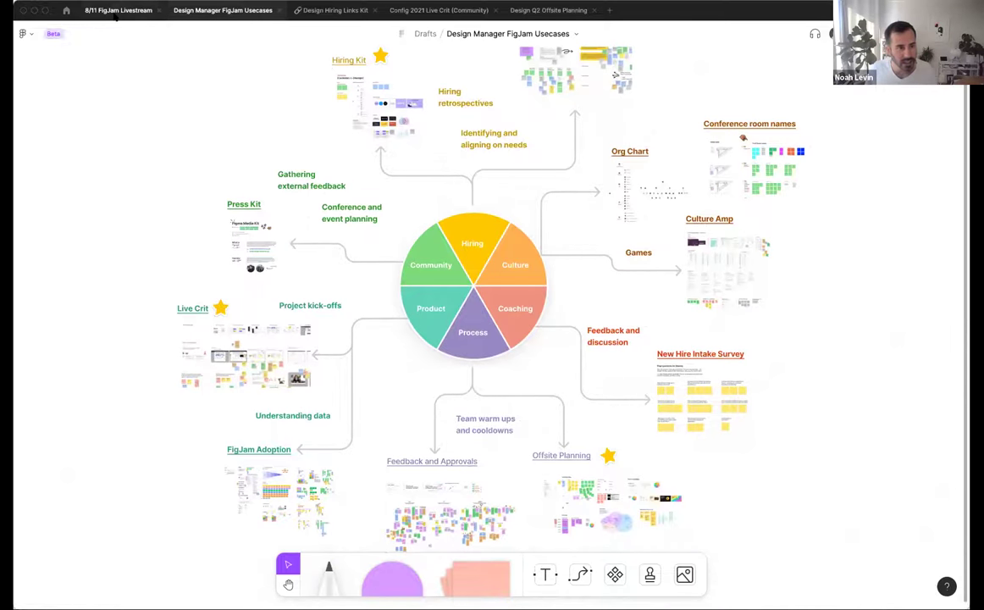
left_click(119, 10)
scroll(381, 237, "left", 3)
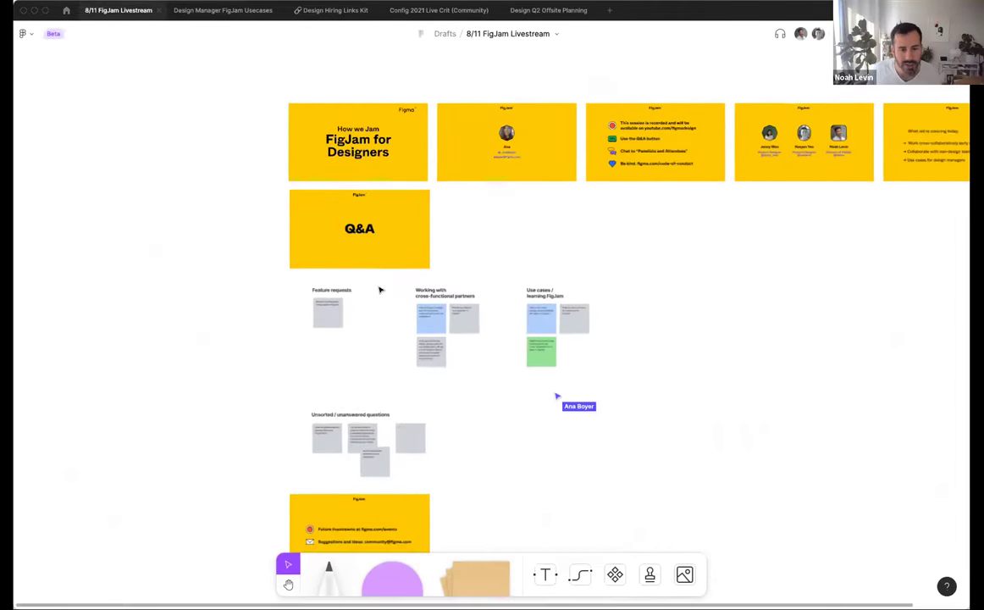
scroll(371, 278, "up", 5, "ctrl")
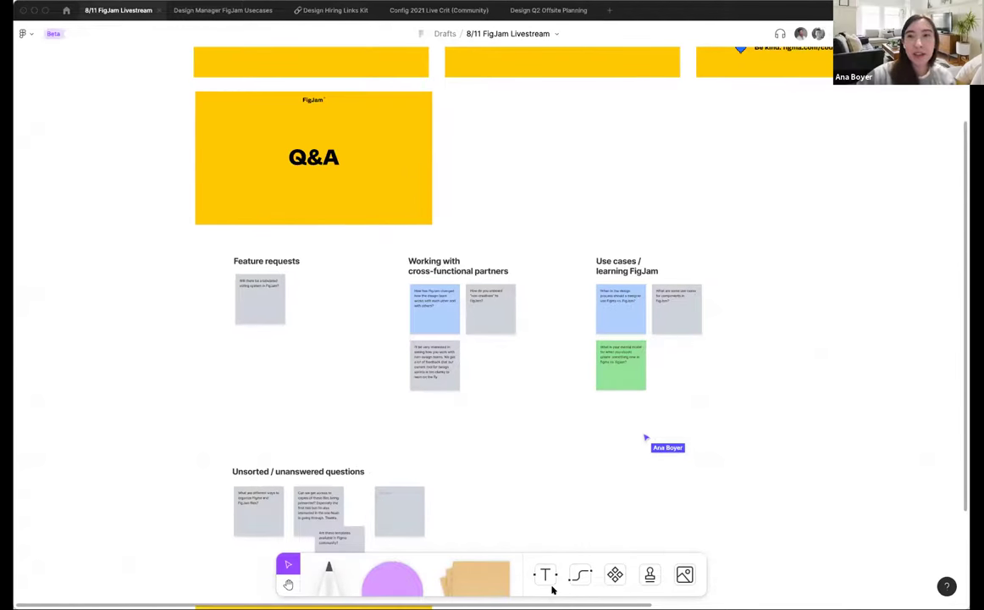
scroll(549, 457, "down", 2)
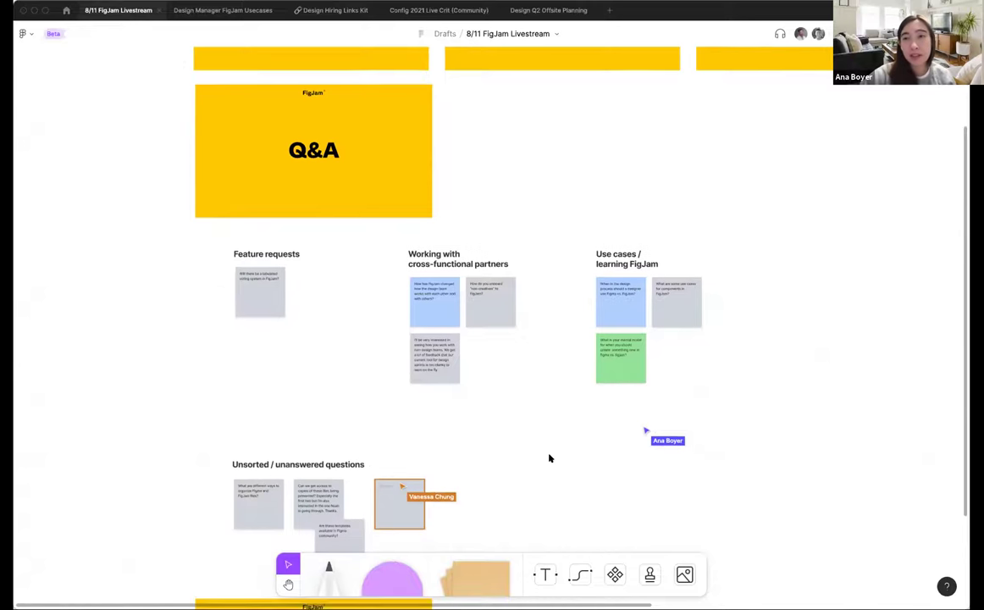
scroll(674, 455, "down", 2)
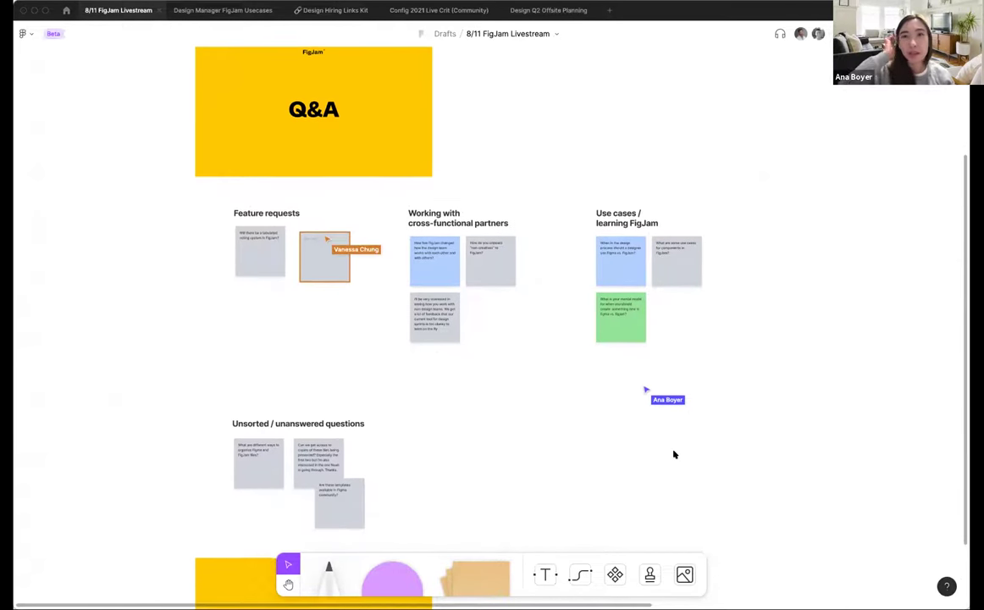
scroll(542, 452, "down", 1)
scroll(541, 453, "up", 5)
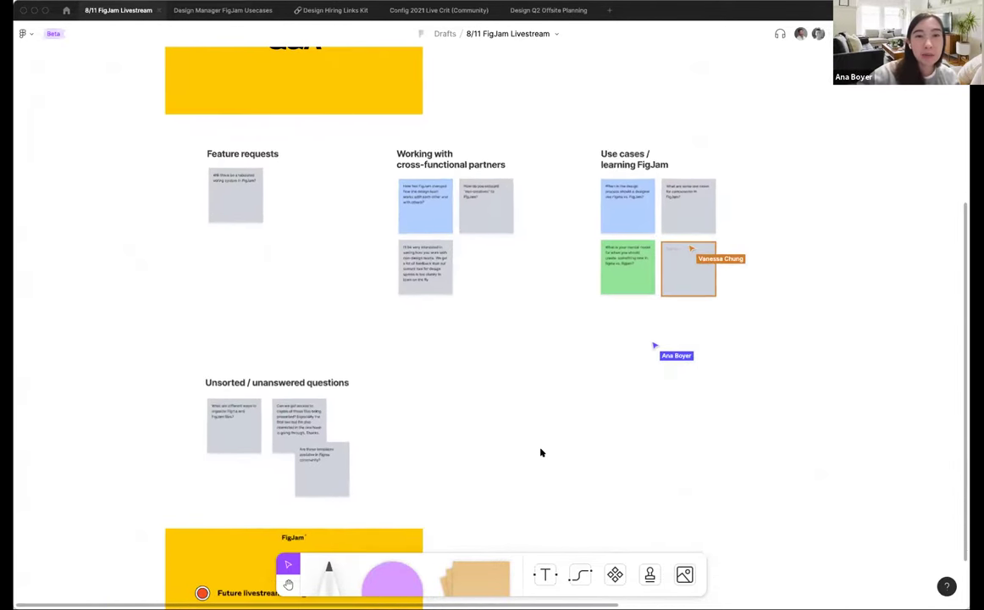
scroll(533, 423, "up", 2)
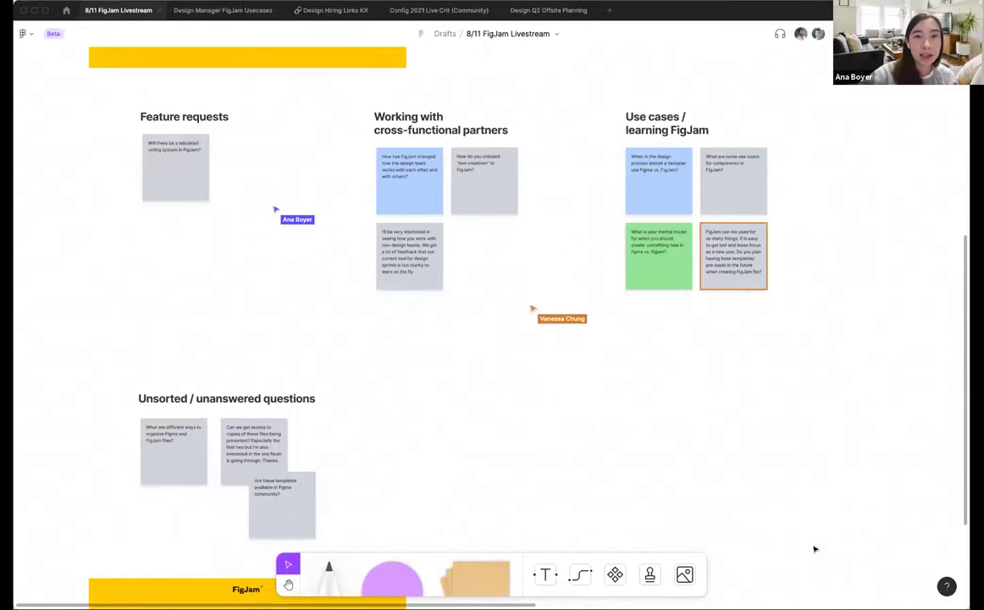
scroll(839, 481, "left", 3)
scroll(839, 481, "up", 2)
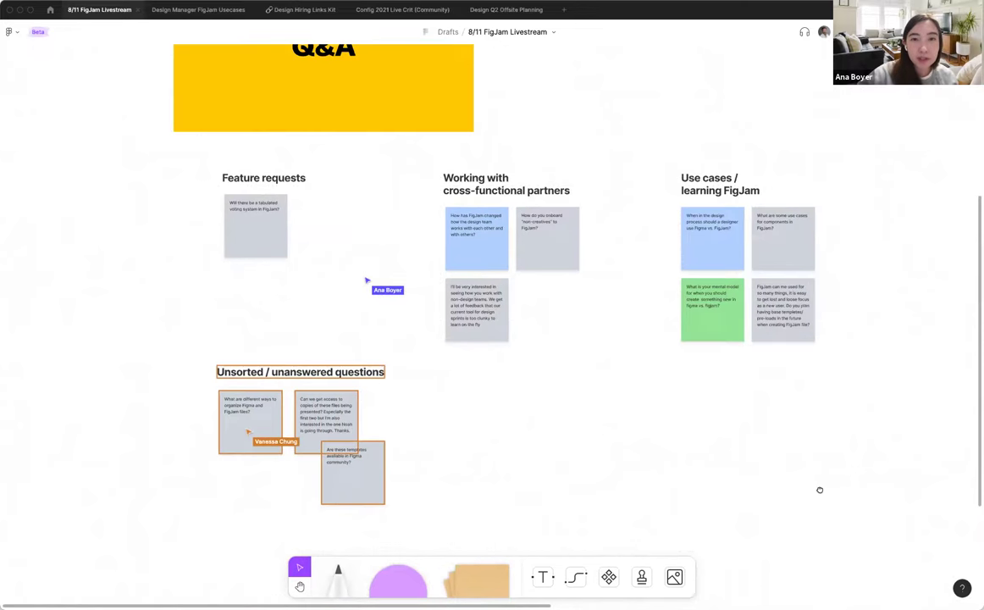
scroll(820, 489, "right", 2)
scroll(820, 489, "up", 1)
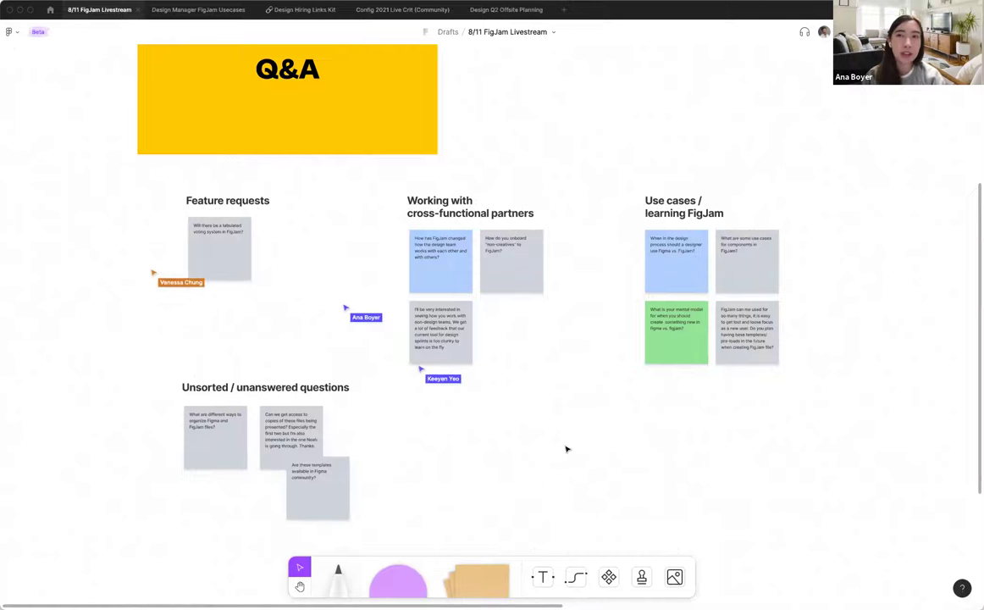
key("h")
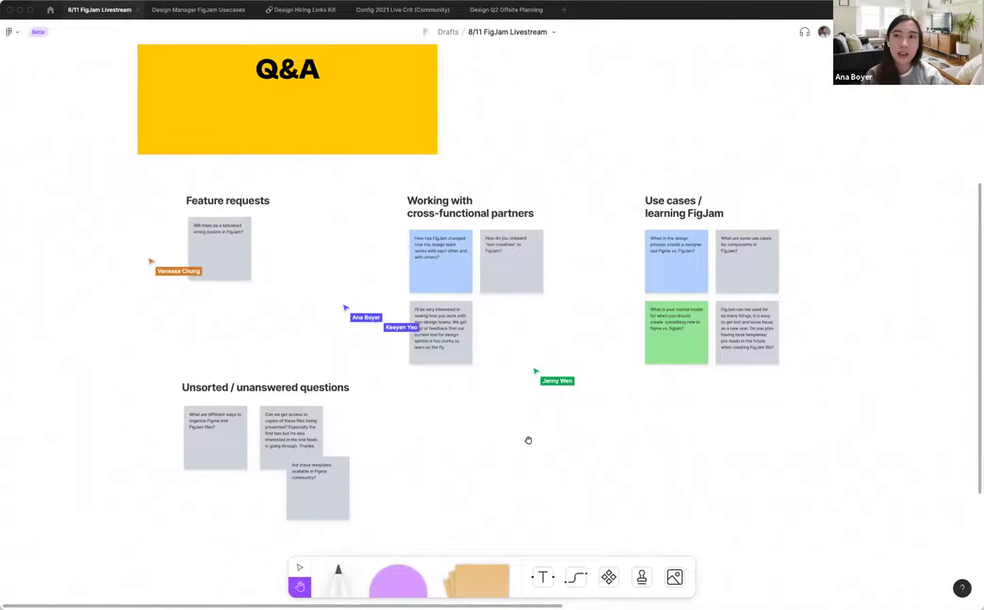
key("v")
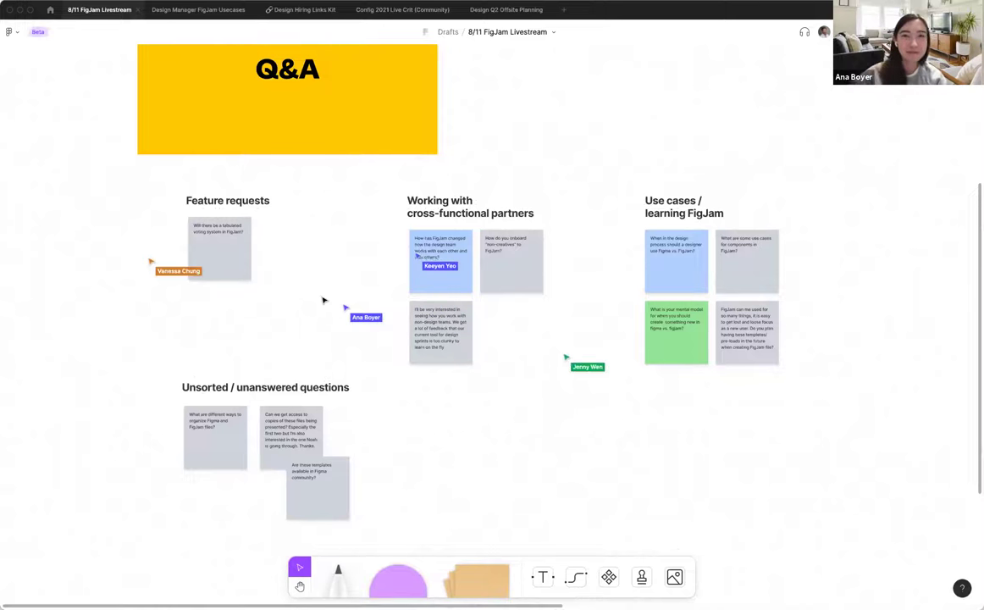
scroll(323, 226, "up", 2, "ctrl")
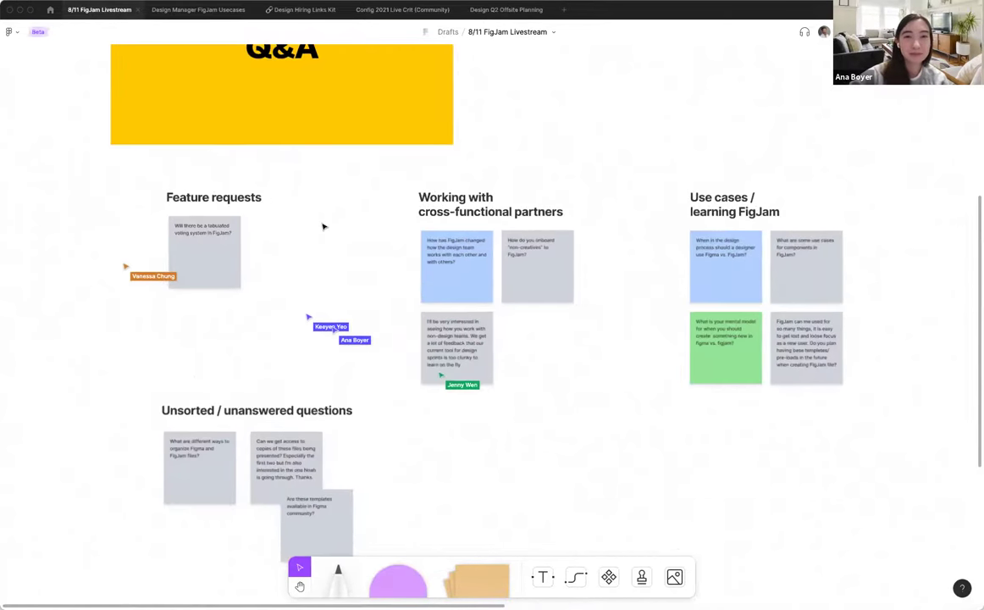
scroll(358, 267, "up", 4, "ctrl")
scroll(363, 272, "up", 2)
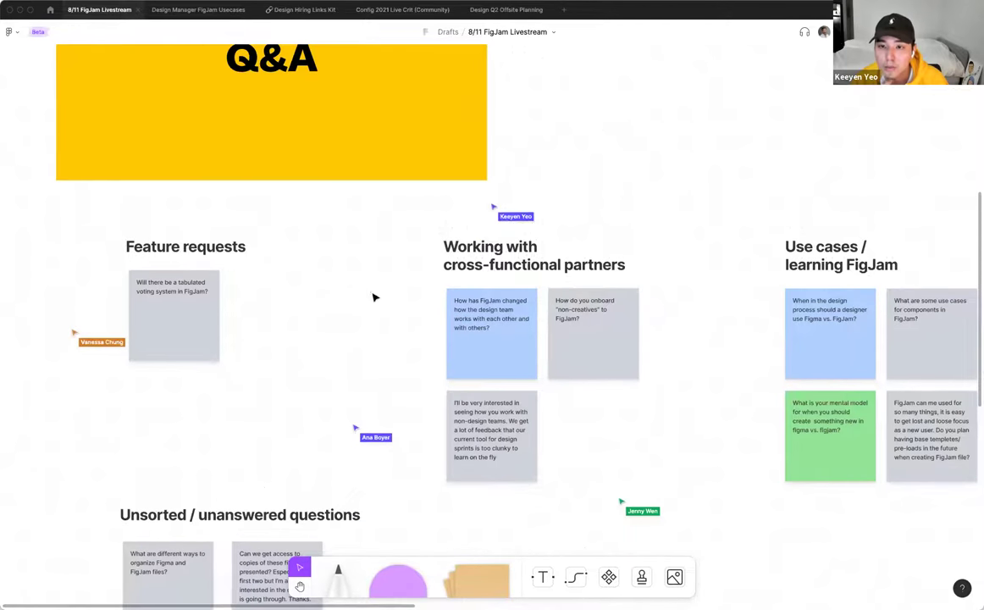
Scroll the board to follow new questions landing in Feature requests and Unsorted.
scroll(352, 266, "down", 1)
scroll(351, 266, "right", 1)
scroll(329, 205, "down", 3)
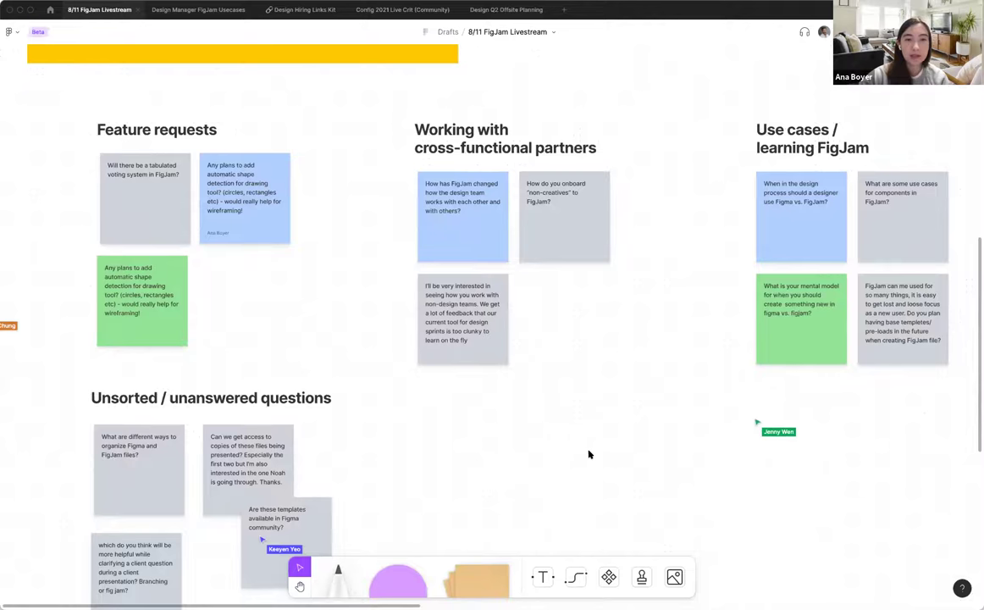
scroll(611, 441, "right", 1)
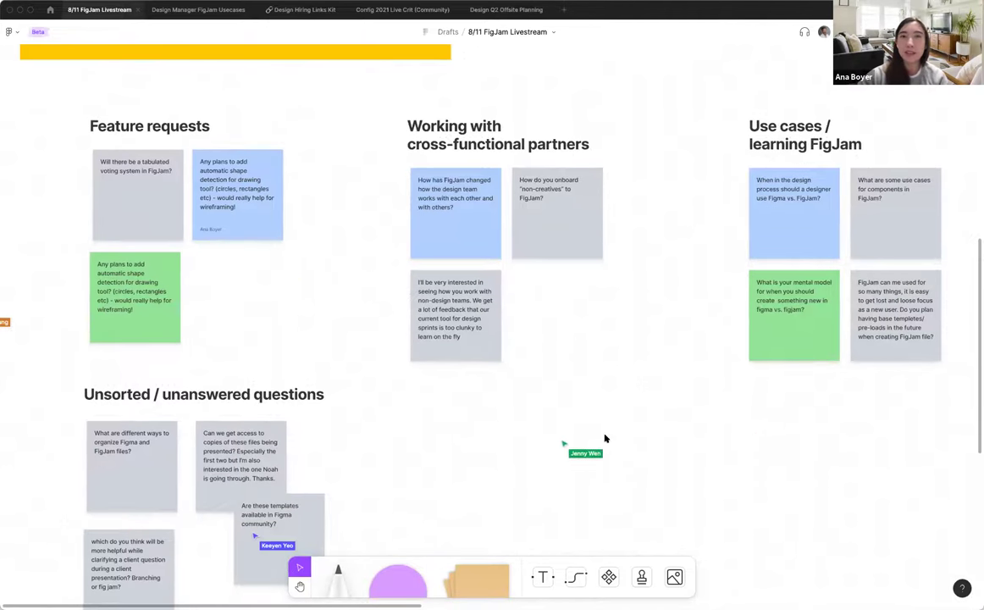
scroll(604, 402, "down", 2)
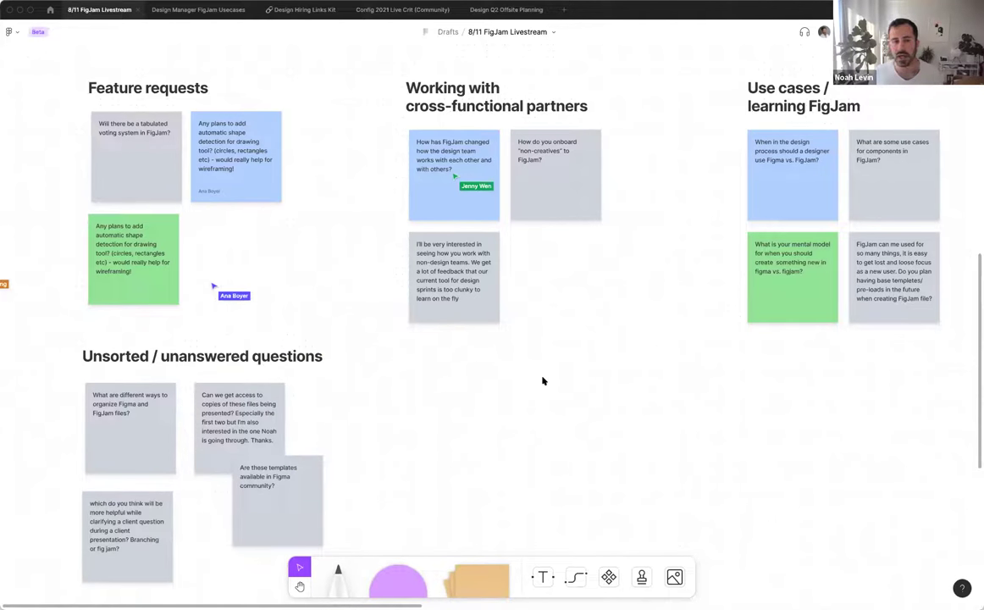
scroll(543, 380, "down", 5)
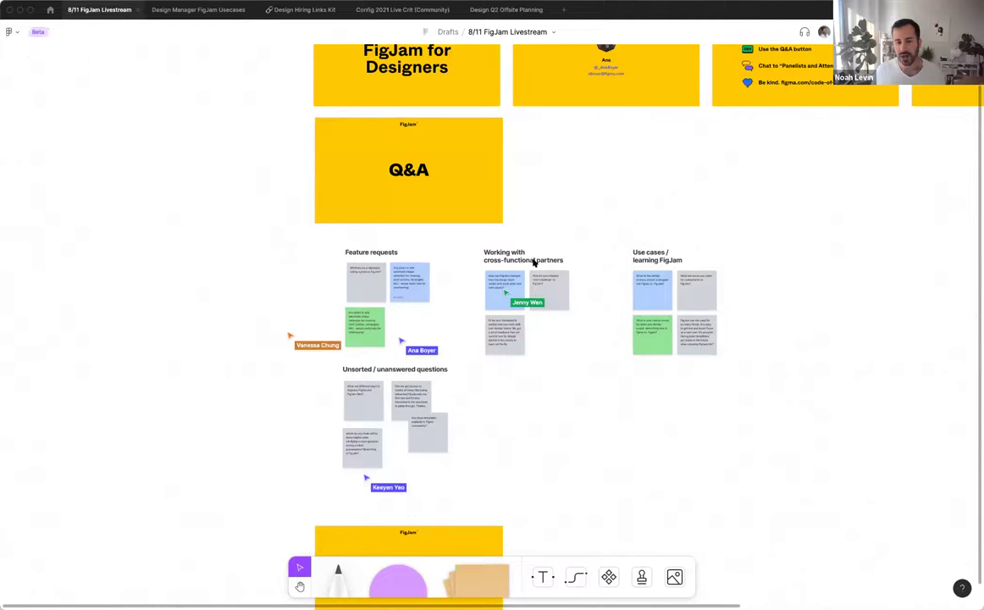
Check the text style options of the Working with cross-functional partners heading, leaving it unchanged.
scroll(534, 263, "right", 5)
left_click(373, 310)
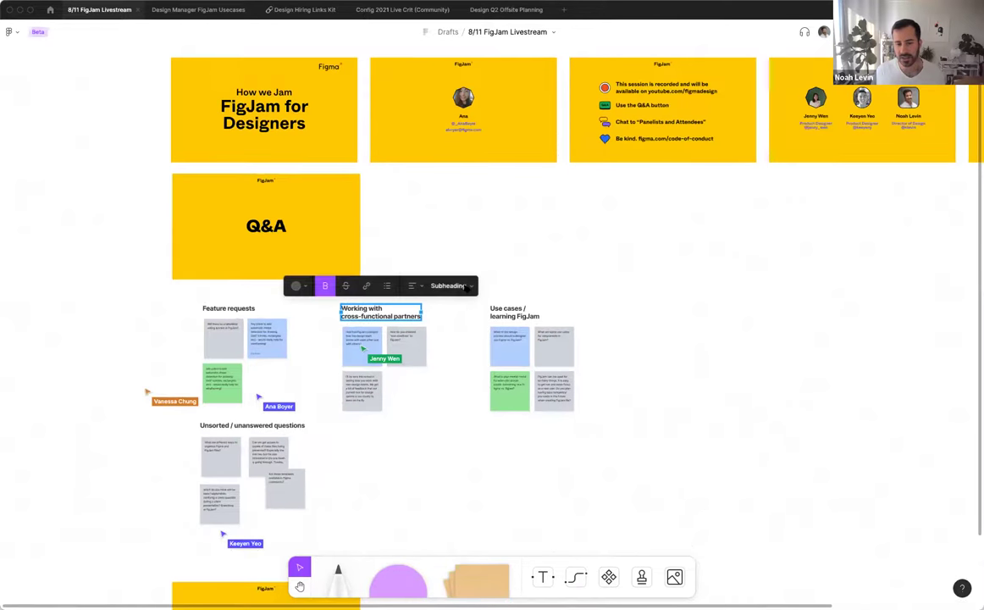
left_click(464, 287)
key("Escape")
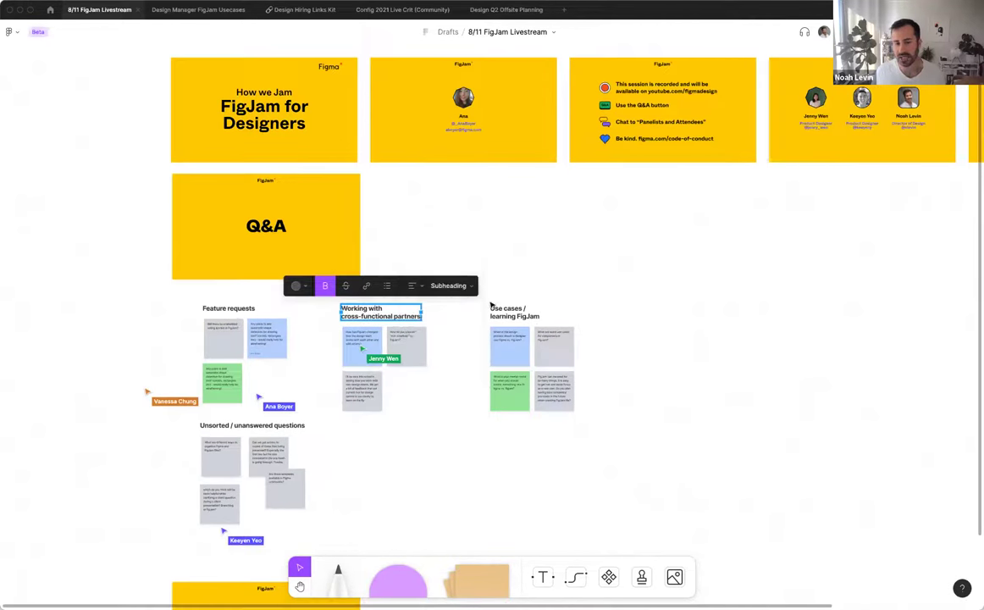
left_click(438, 361)
Draw a vertical marker line between Working with and Use cases, then delete it.
scroll(488, 345, "down", 3)
scroll(488, 345, "left", 3)
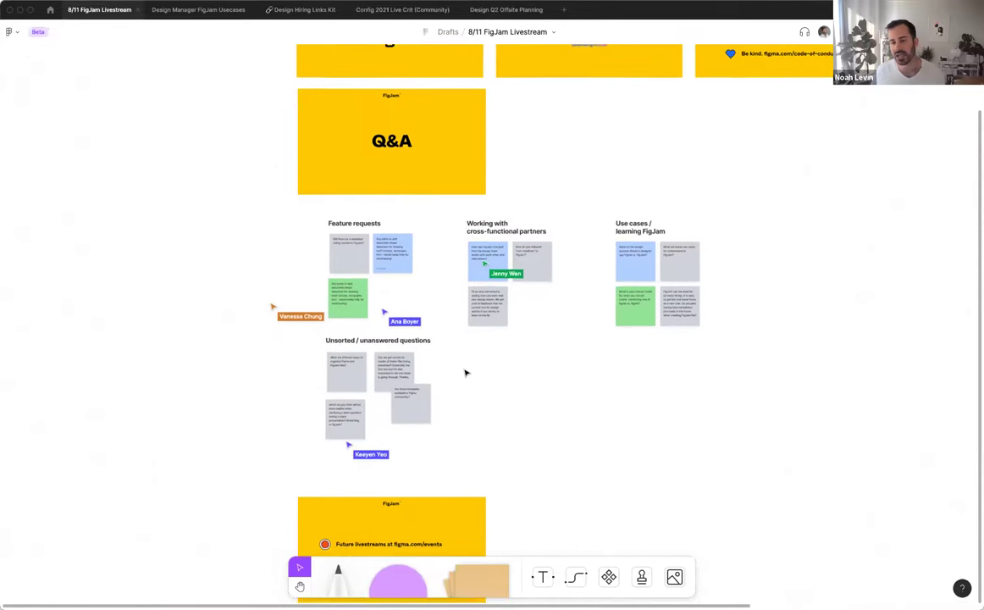
scroll(519, 421, "up", 3)
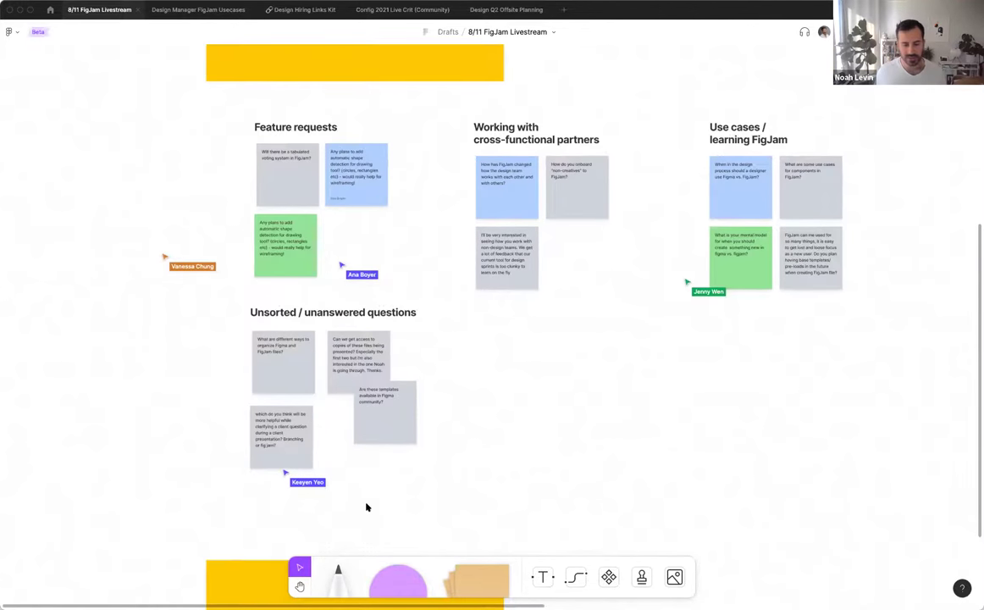
key("m")
left_click_drag(655, 125, 655, 428)
key("v")
left_click(655, 378)
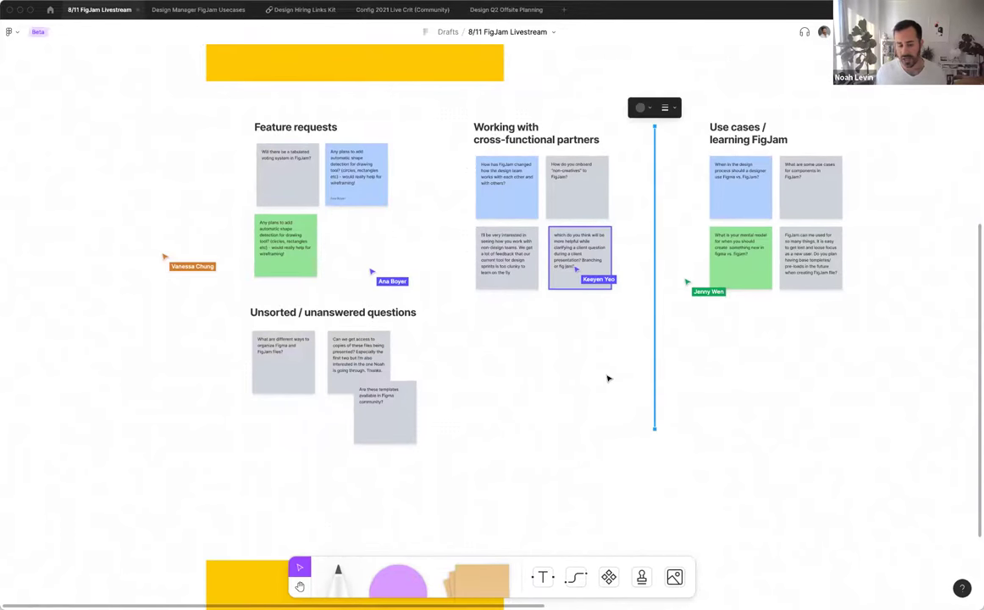
key("Delete")
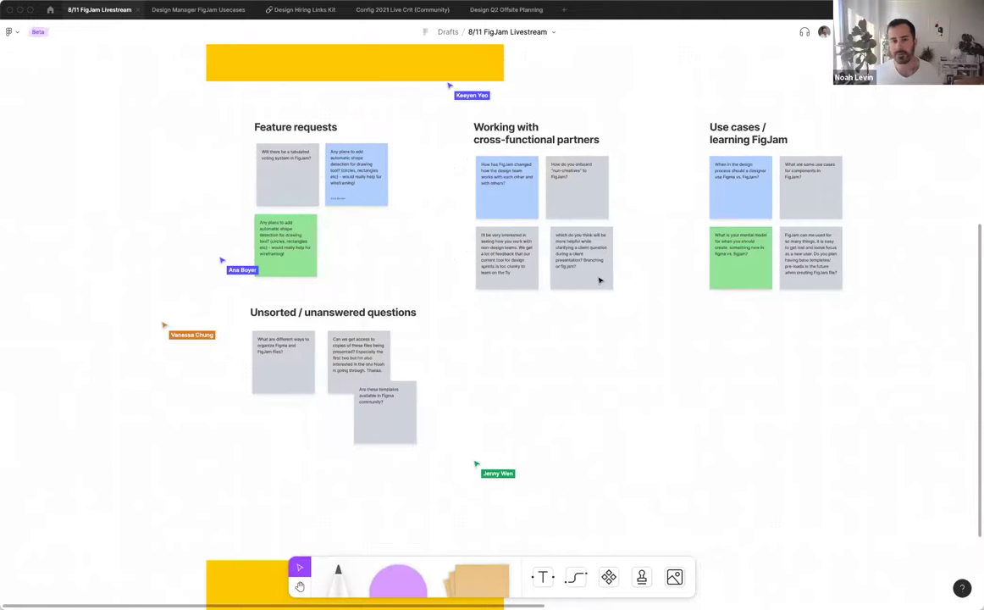
scroll(552, 310, "right", 2)
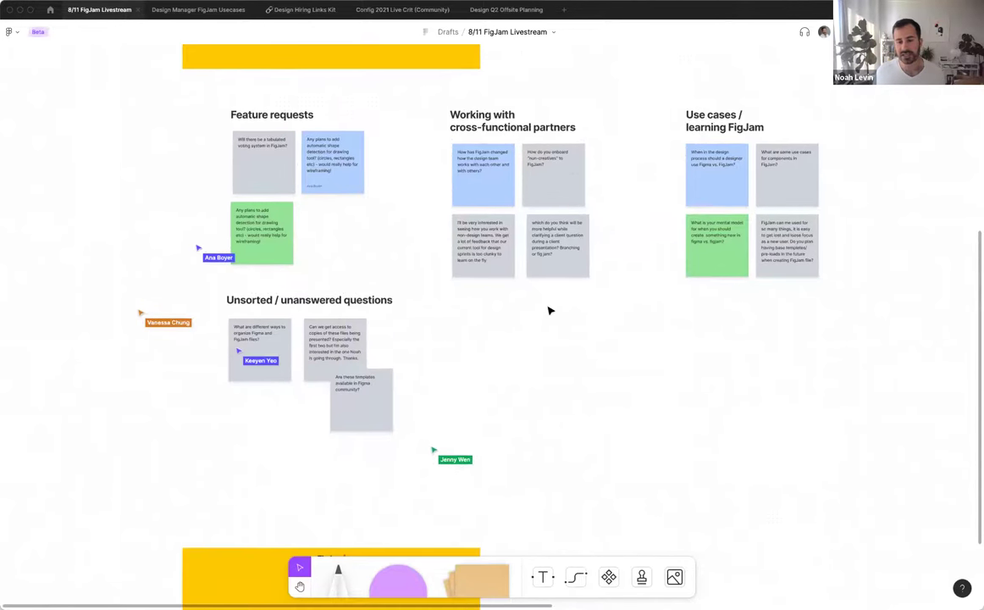
scroll(496, 348, "down", 10)
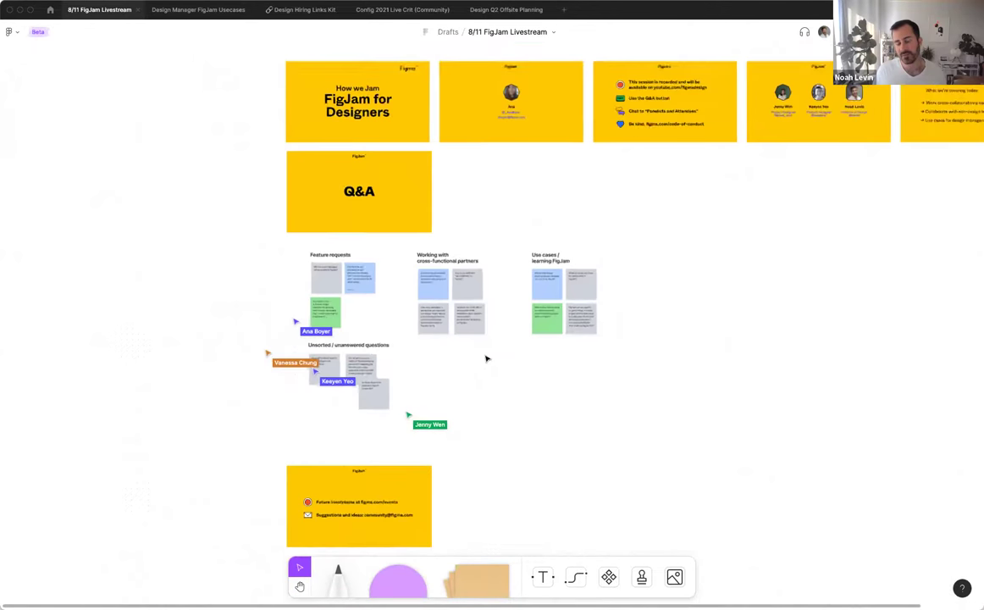
scroll(483, 356, "down", 3)
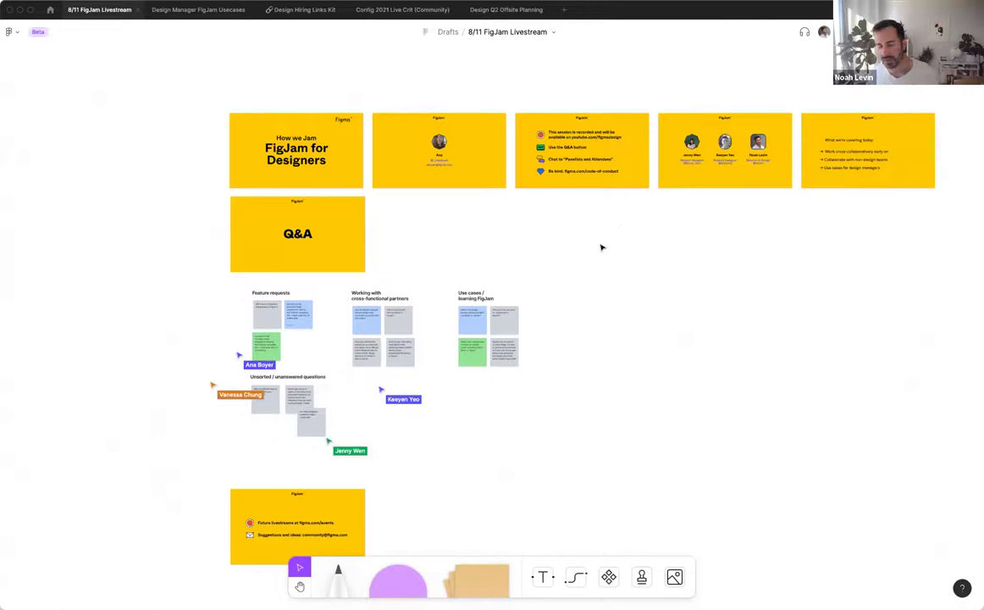
scroll(362, 400, "up", 3)
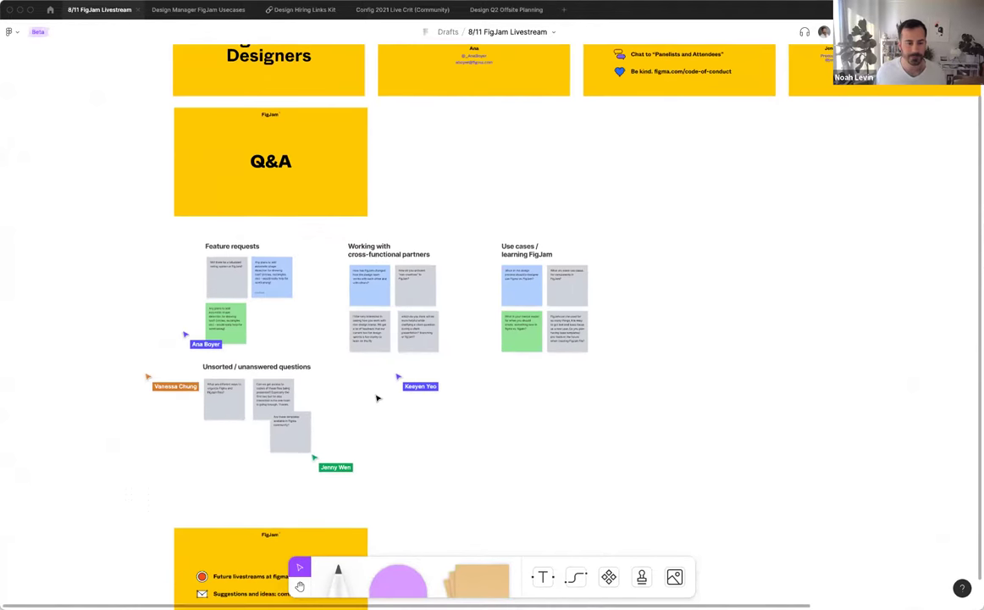
scroll(377, 398, "up", 3)
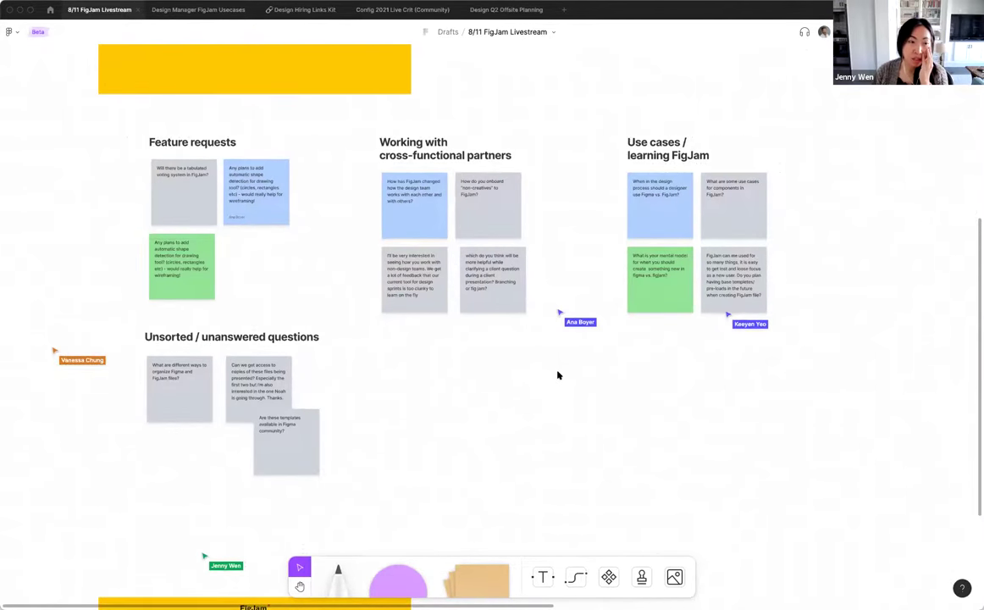
Use the thumbs-up stamp from the emote wheel to mark the collaboration and file-organizing notes.
key("e")
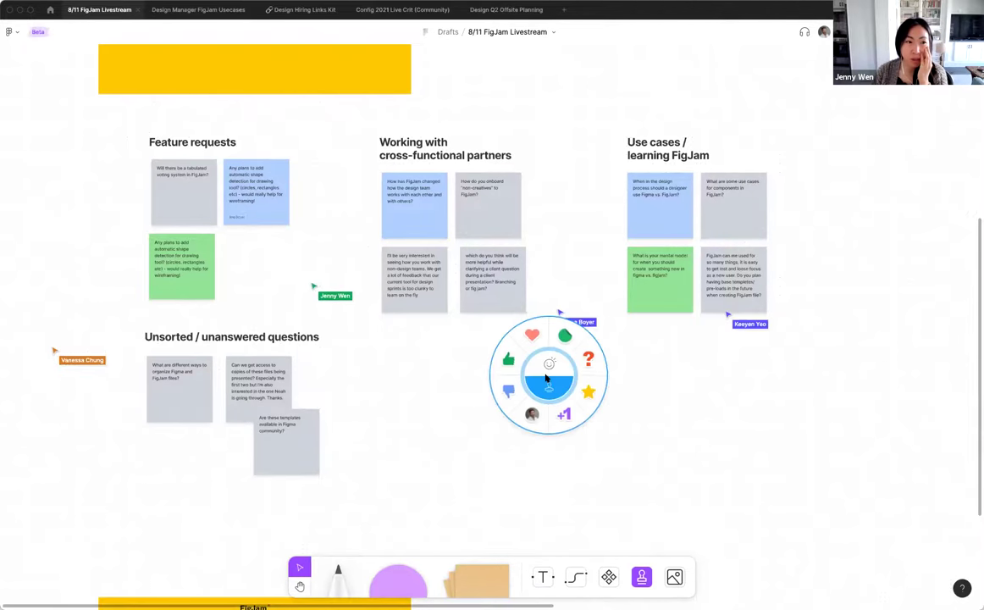
left_click(511, 361)
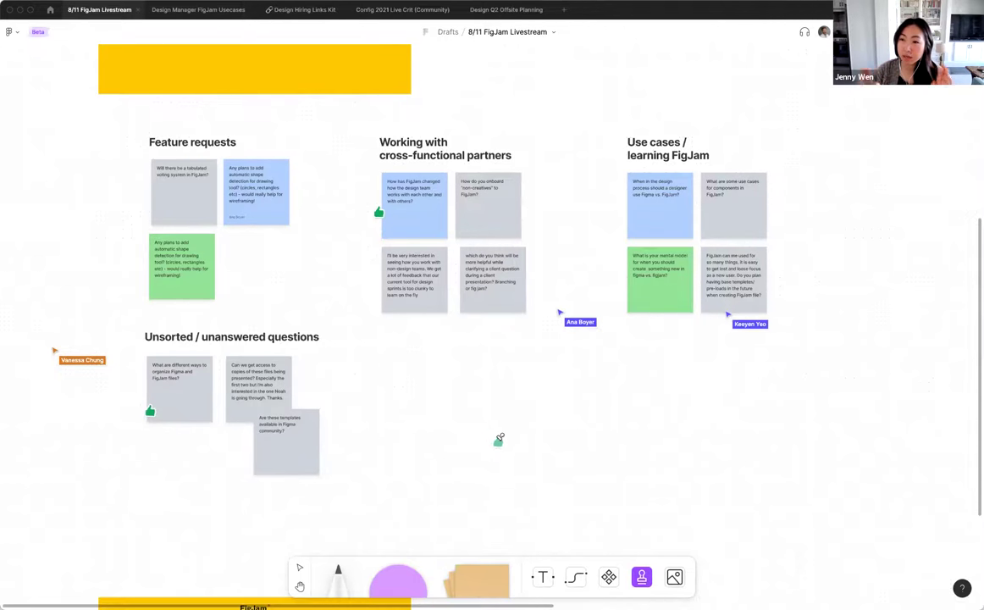
key("Escape")
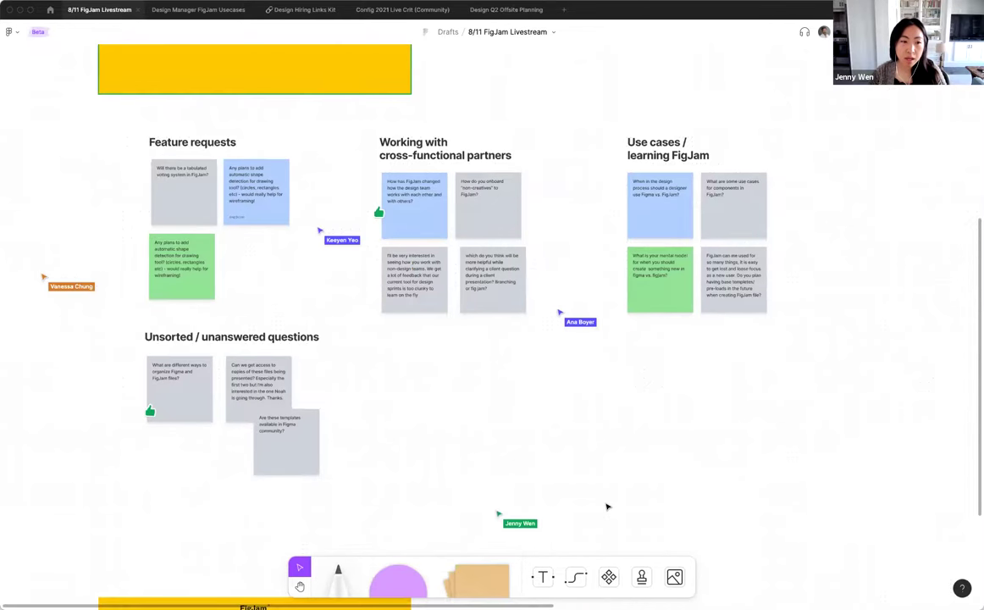
Zoom in to read 'I'm a hamburger' on the burger sticker, then zoom back out.
scroll(555, 437, "up", 2)
scroll(541, 404, "down", 5, "ctrl")
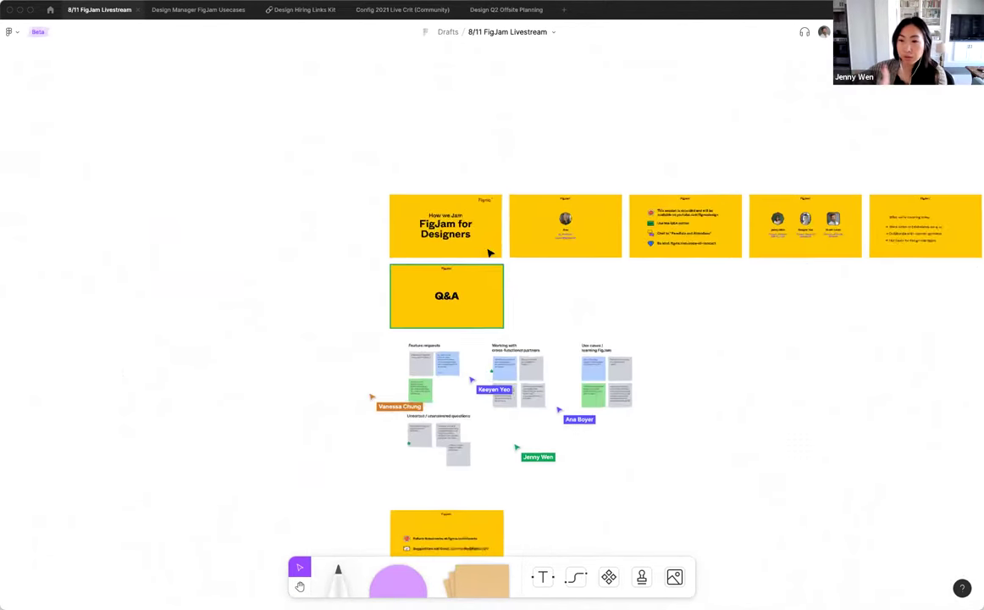
scroll(568, 397, "up", 5, "ctrl")
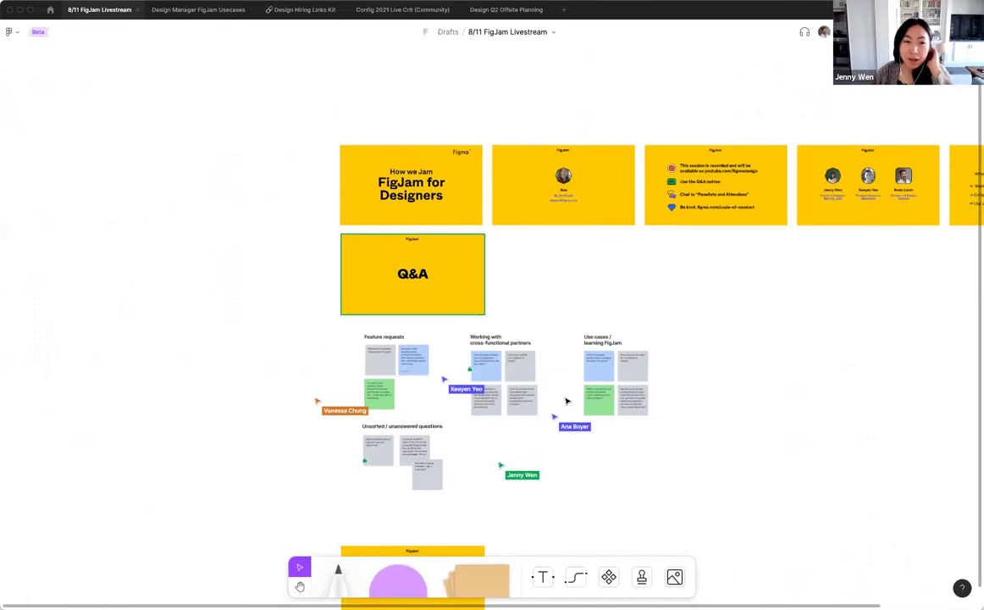
scroll(547, 418, "up", 2, "ctrl")
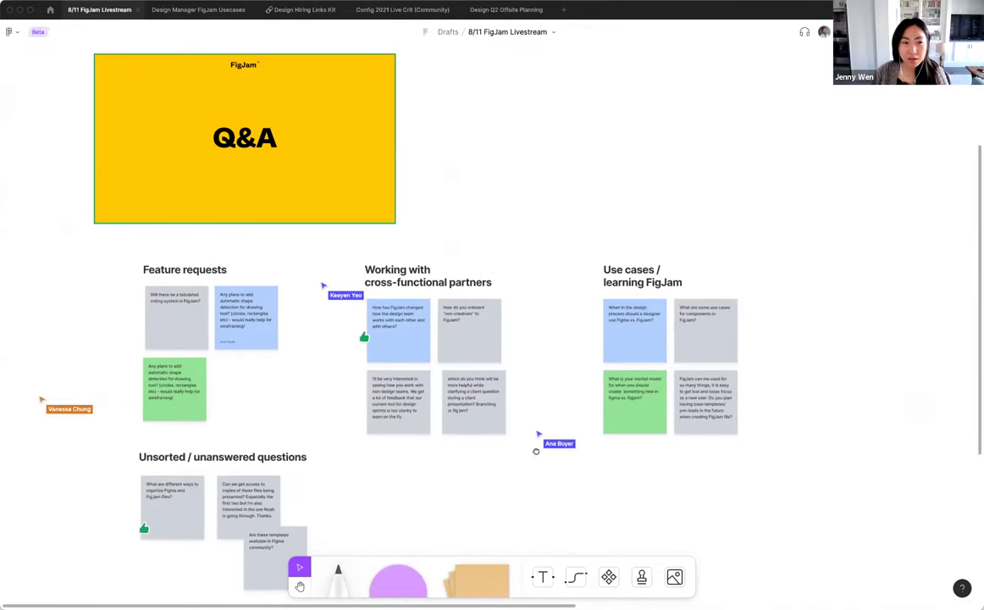
scroll(537, 450, "down", 3)
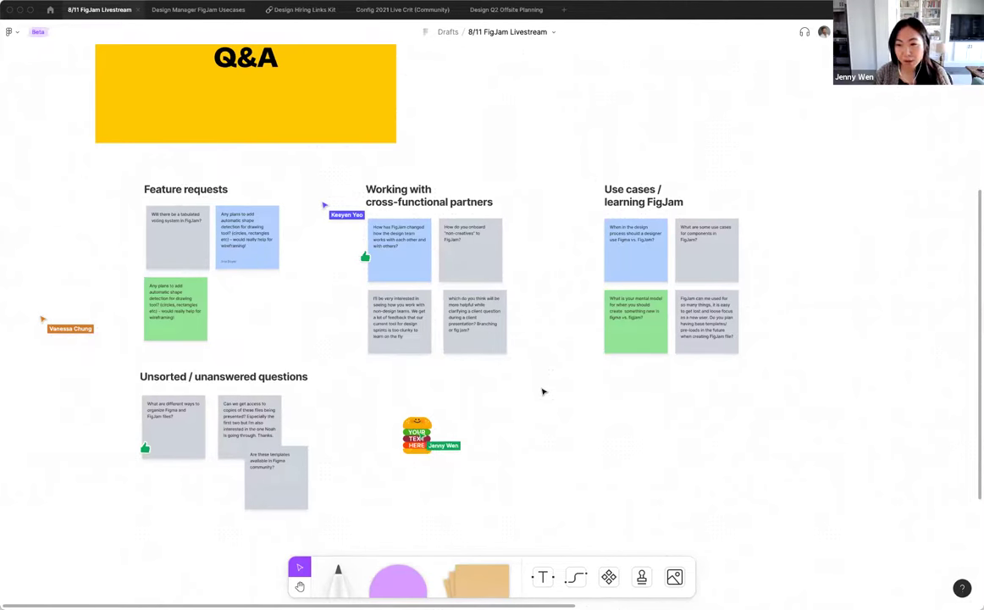
scroll(360, 292, "down", 3)
scroll(366, 308, "up", 5)
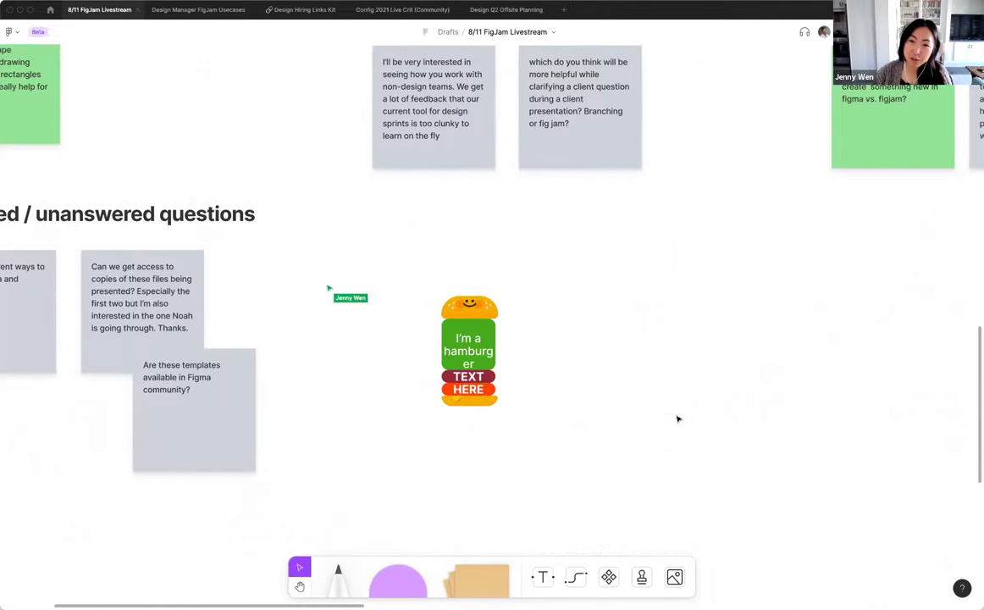
scroll(677, 418, "down", 3)
scroll(678, 419, "down", 3)
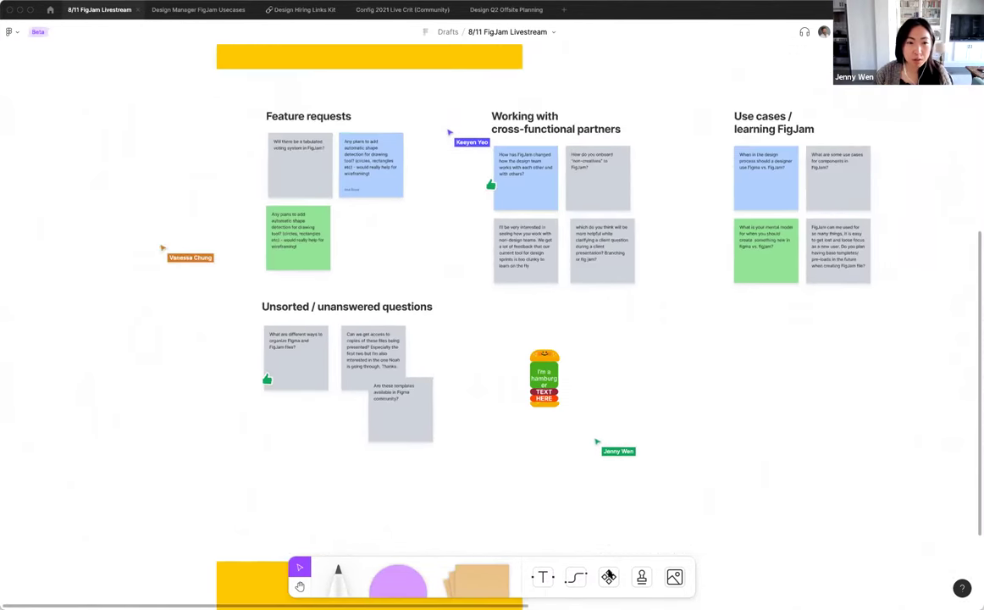
Browse the trophy, Squishy squashies, droplet and Give me a hand! sticker sets, then close the library.
scroll(609, 340, "right", 2)
key("shift+i")
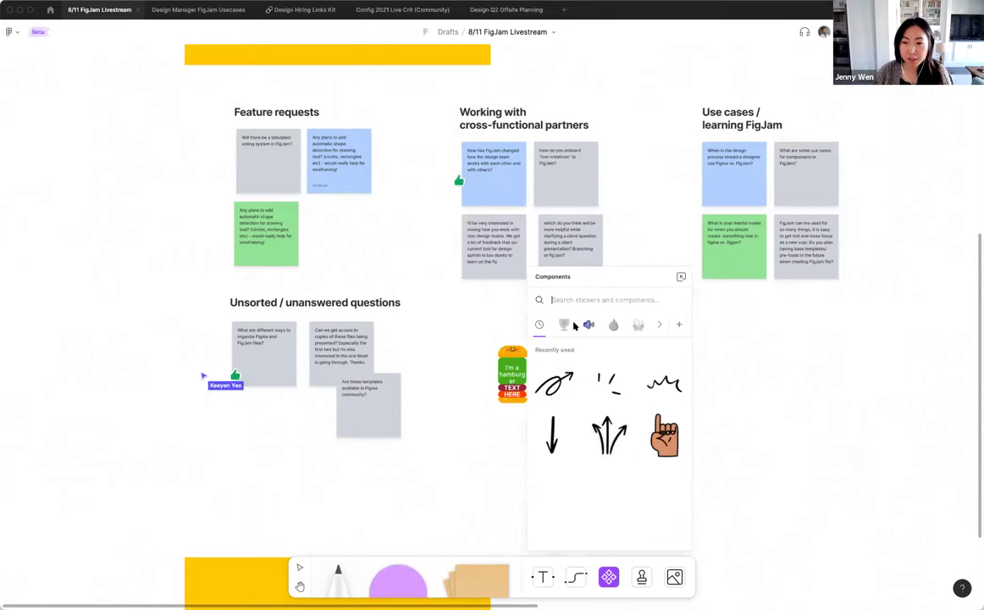
left_click(564, 324)
left_click(586, 324)
left_click(613, 325)
left_click(637, 324)
left_click(660, 325)
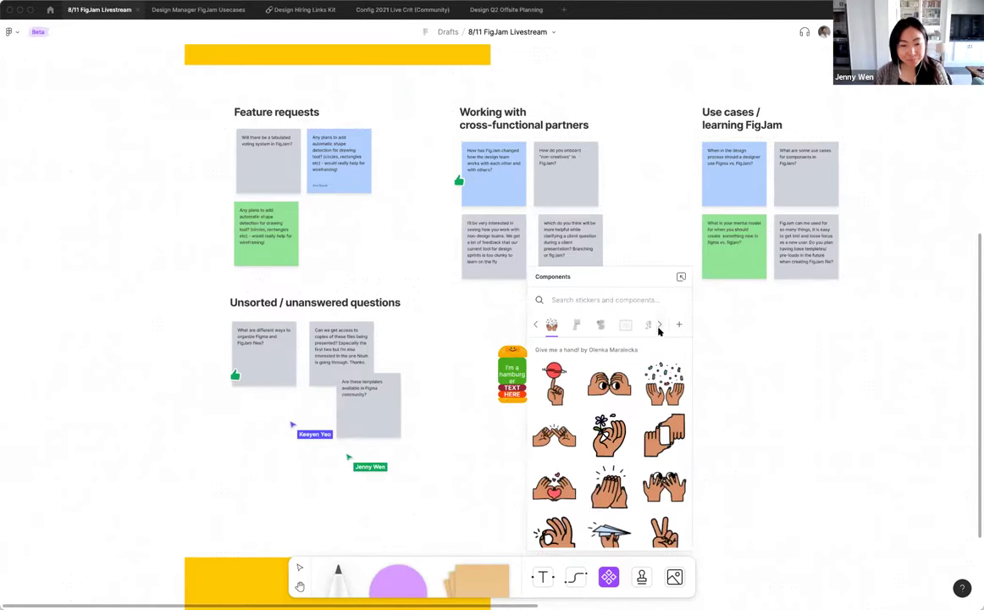
left_click(678, 324)
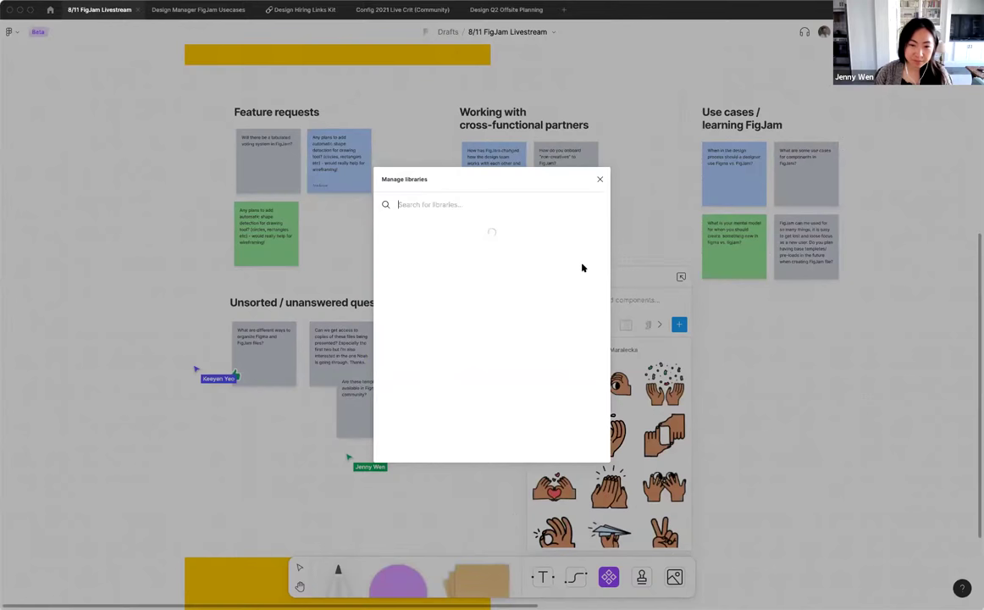
left_click(599, 180)
key("Escape")
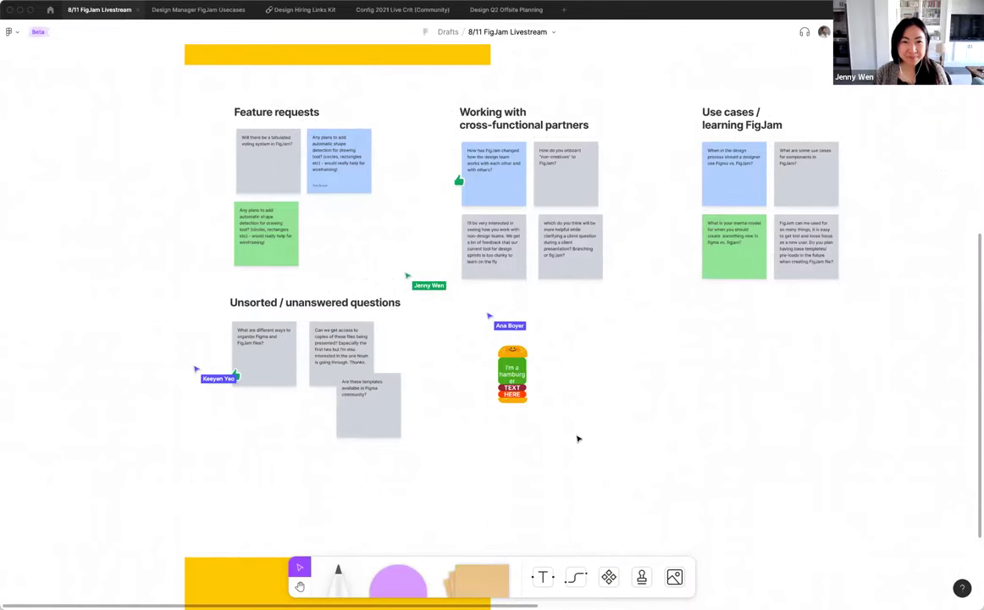
Stamp a thumbs-up on the 'What are some use cases for components in FigJam?' sticky.
key("e")
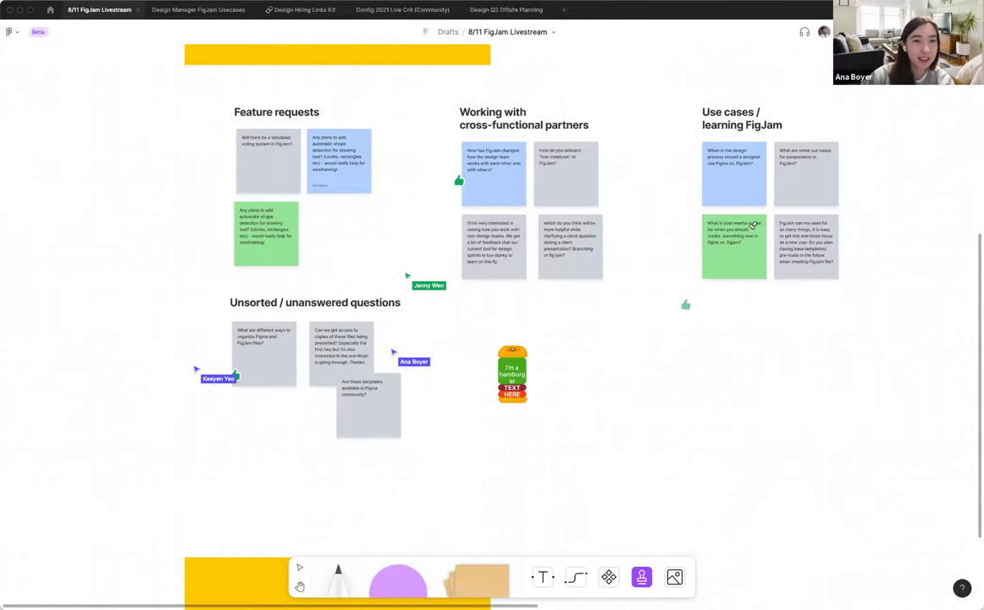
left_click(836, 151)
key("Escape")
scroll(631, 389, "right", 1)
scroll(631, 394, "right", 2)
scroll(630, 393, "up", 1)
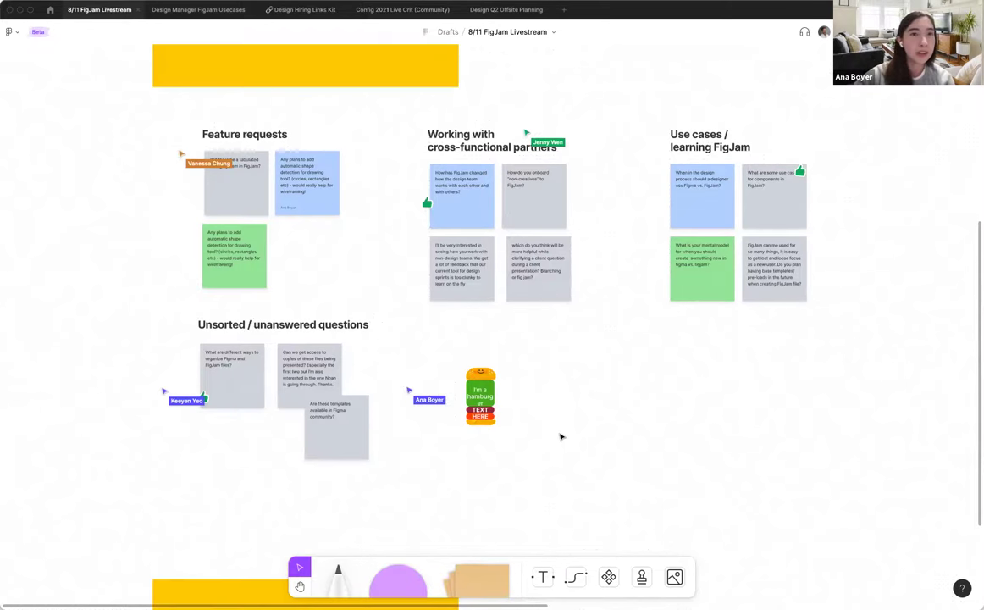
Stamp a thumbs-up on the 'Are these templates available in Figma community?' sticky.
key("e")
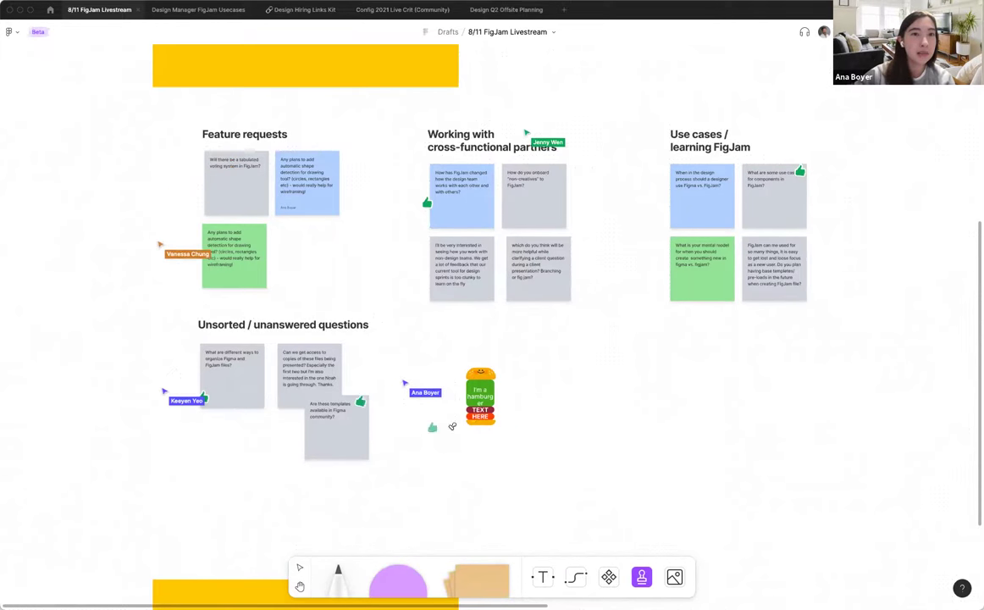
key("Escape")
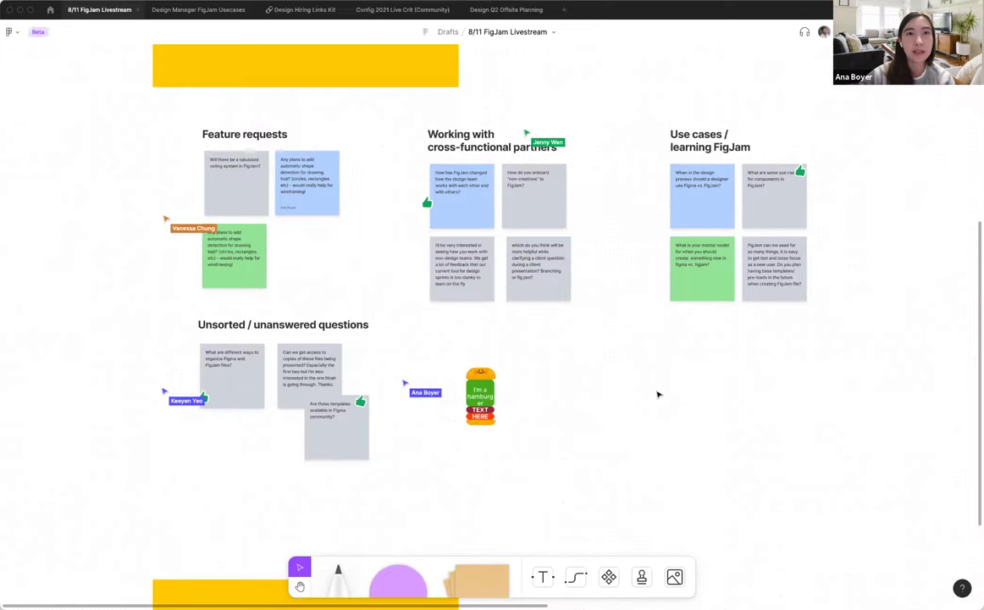
scroll(659, 394, "up", 3)
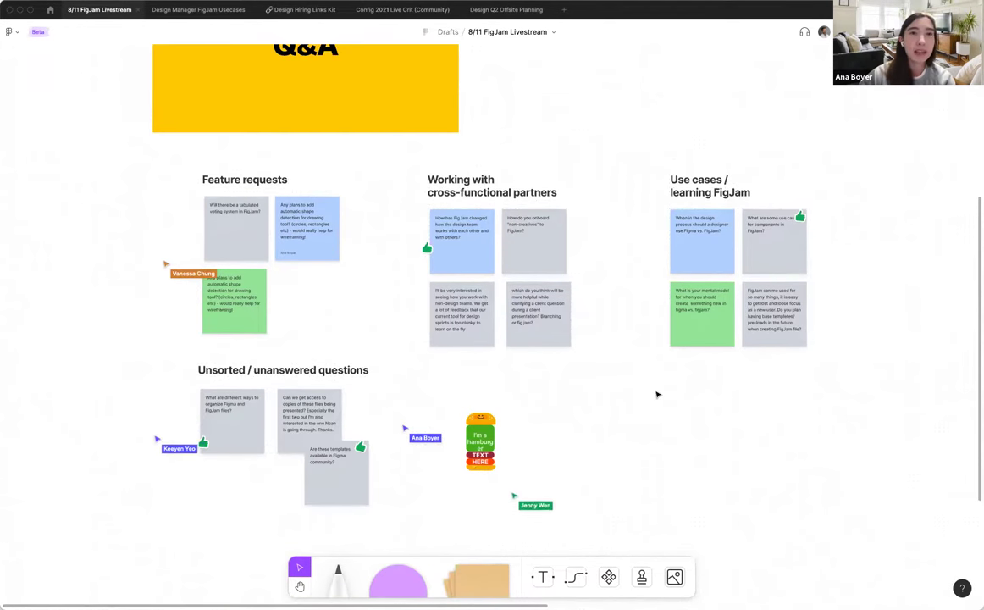
scroll(649, 404, "right", 2)
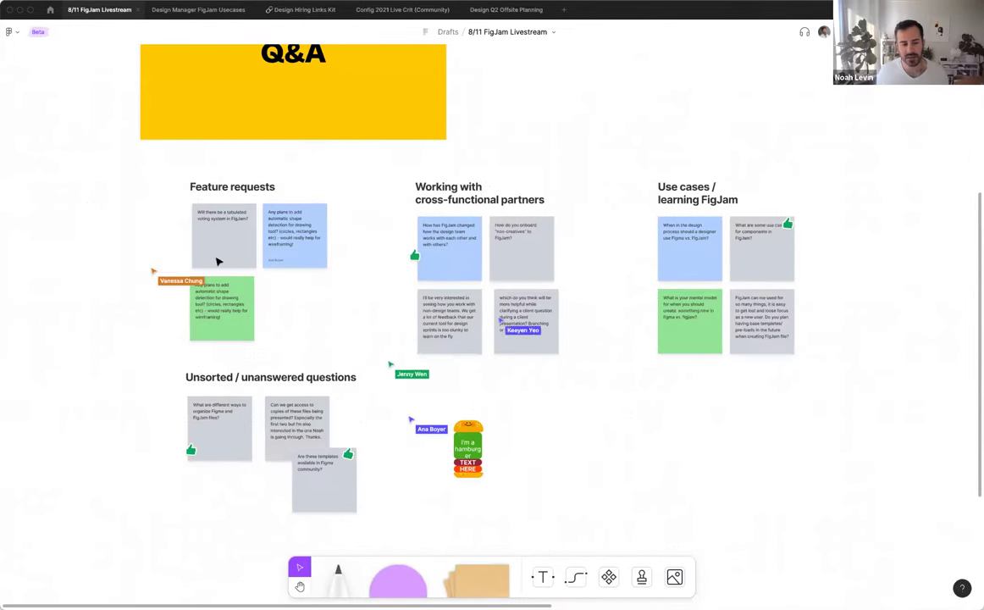
scroll(166, 242, "up", 5)
scroll(170, 371, "right", 5)
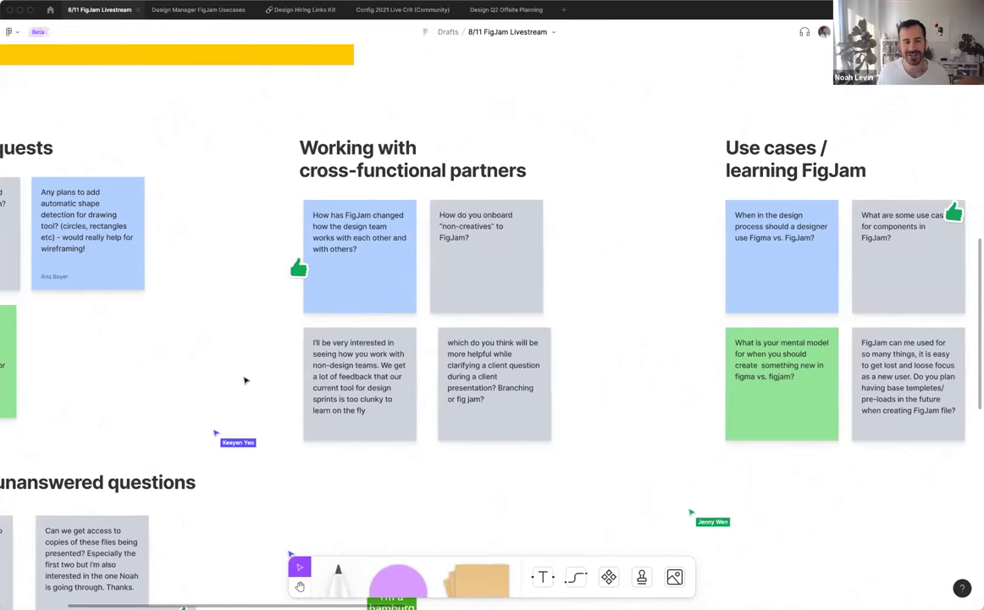
scroll(246, 378, "left", 2)
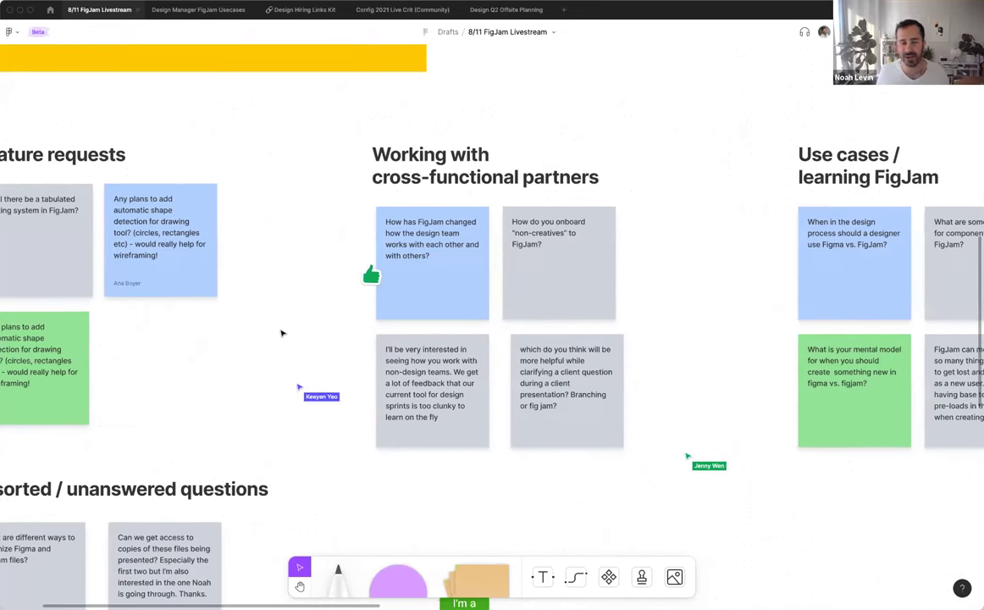
scroll(281, 339, "down", 5)
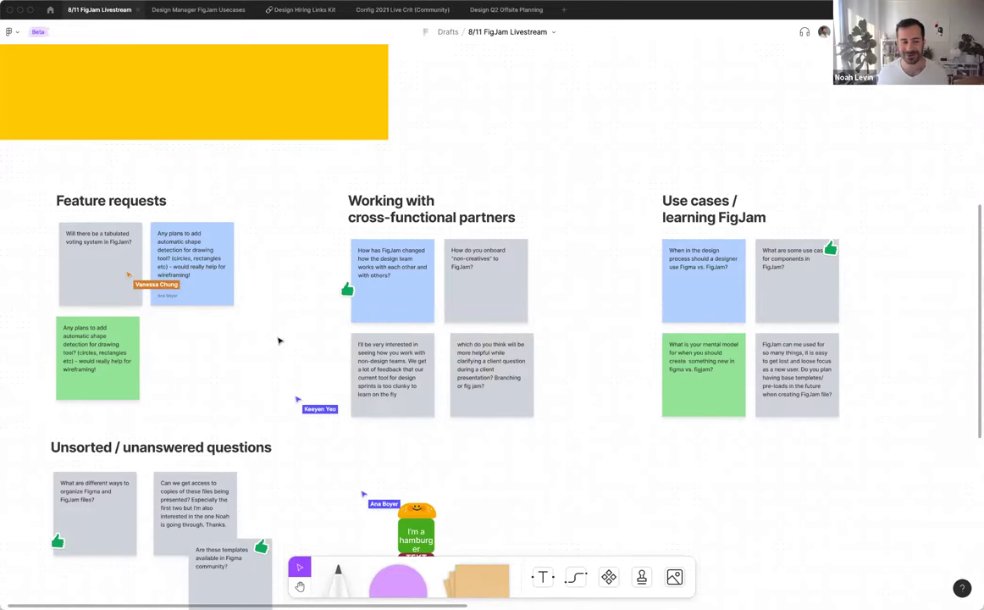
scroll(161, 339, "left", 3)
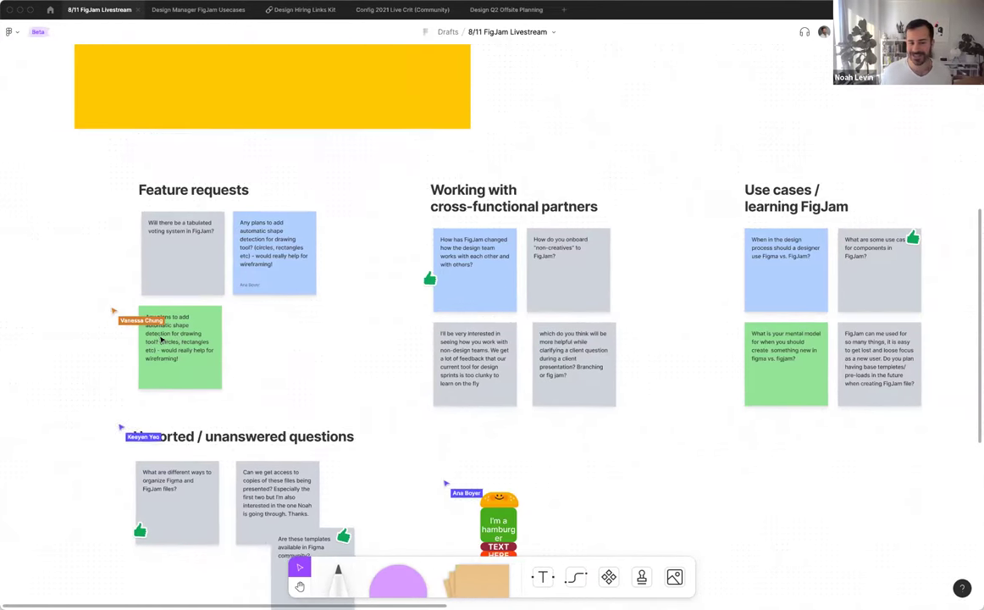
scroll(161, 339, "up", 5)
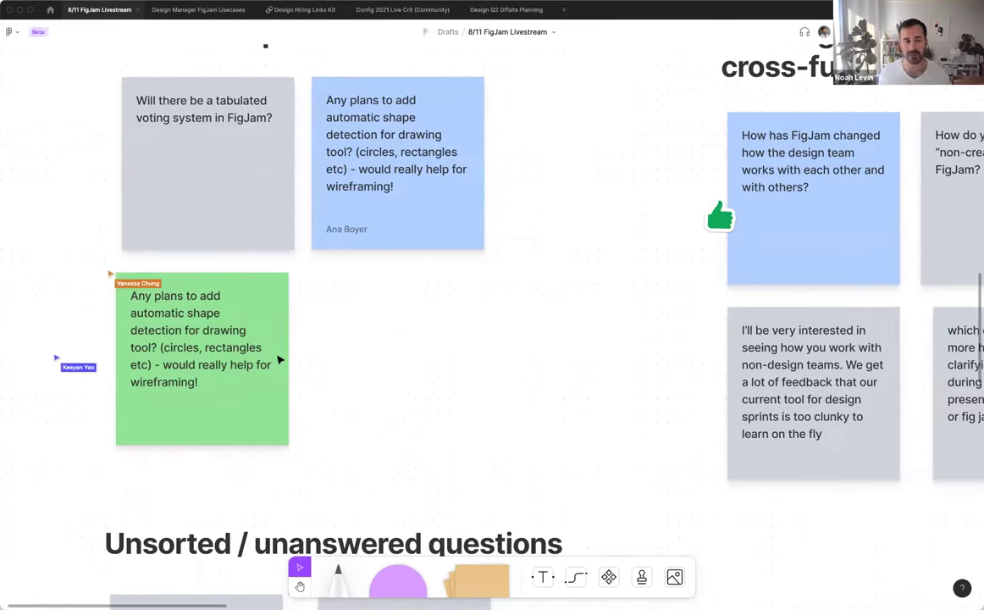
scroll(279, 360, "down", 3)
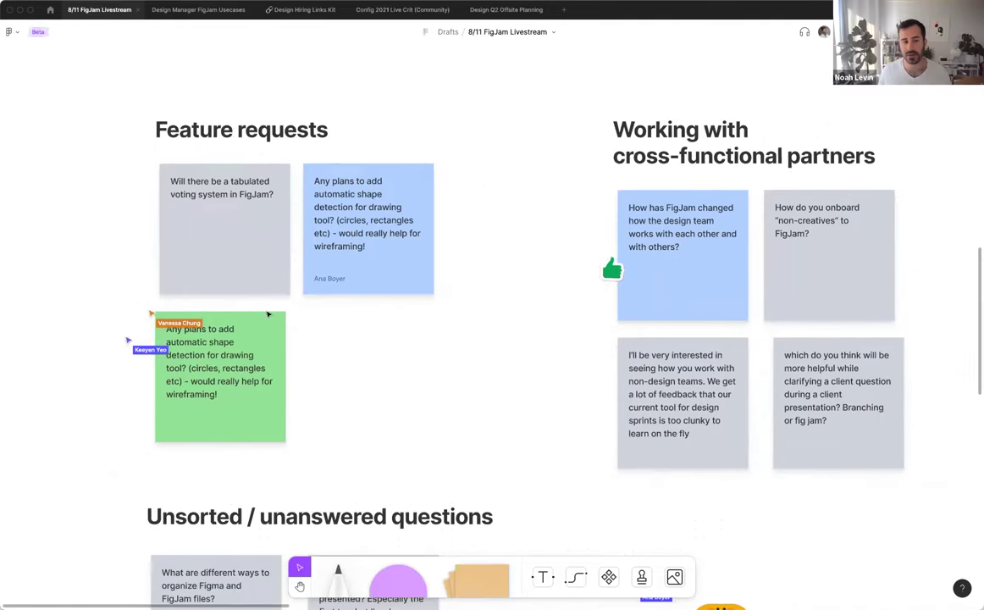
scroll(333, 358, "down", 3)
scroll(334, 360, "right", 2)
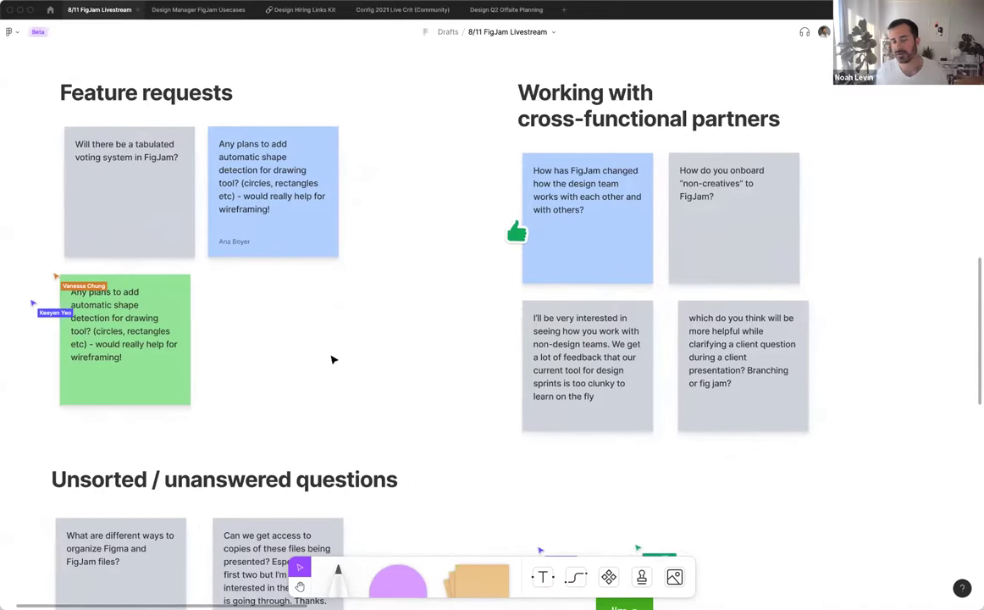
scroll(333, 360, "down", 5)
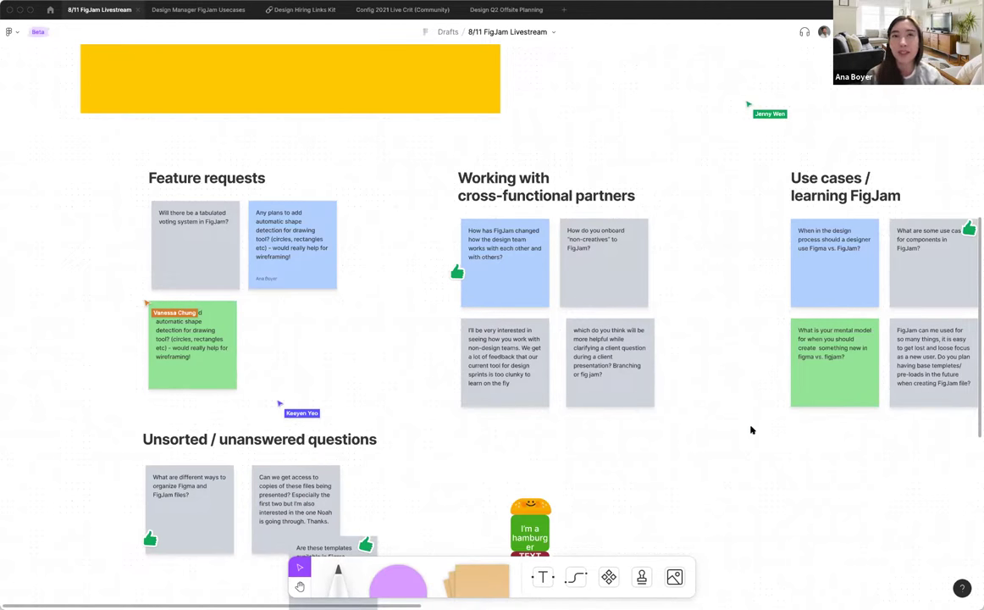
Stamp thumbs-ups on the tabulated voting-system sticky and the green shape-detection sticky.
key("e")
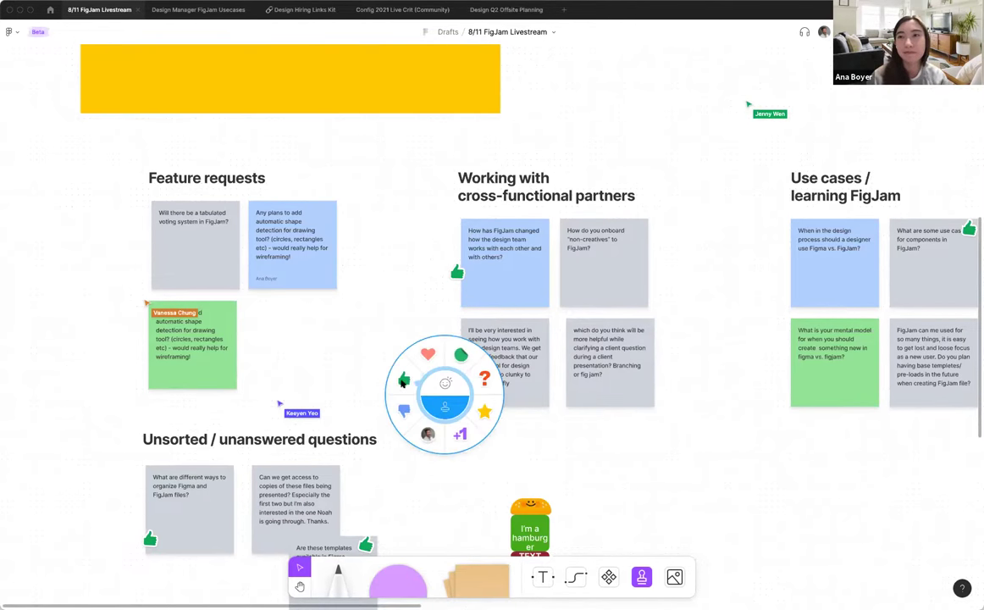
left_click(160, 253)
left_click(160, 375)
key("Escape")
scroll(532, 395, "right", 3)
scroll(532, 395, "down", 1)
scroll(527, 403, "right", 2)
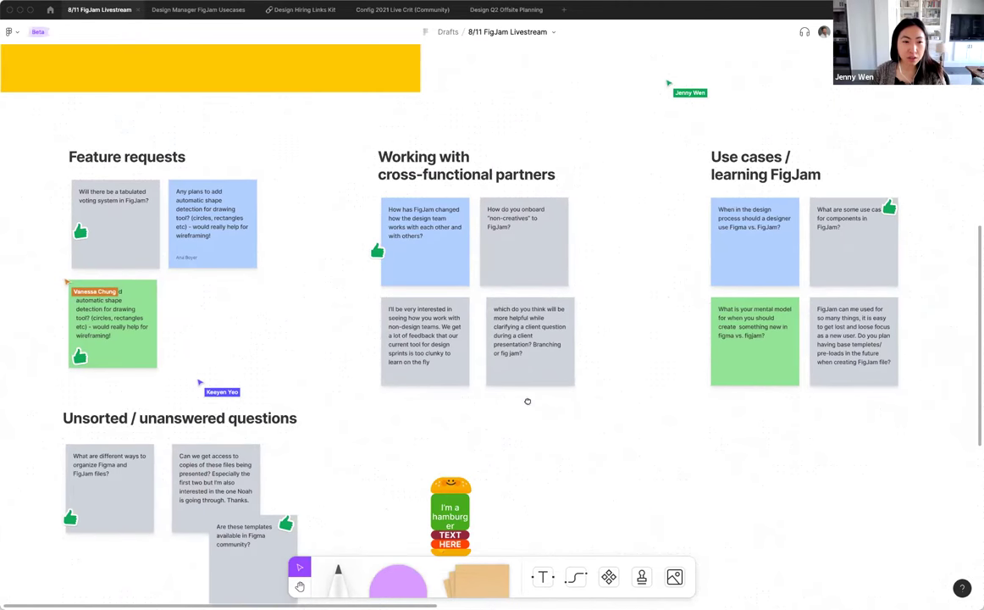
scroll(569, 346, "down", 5)
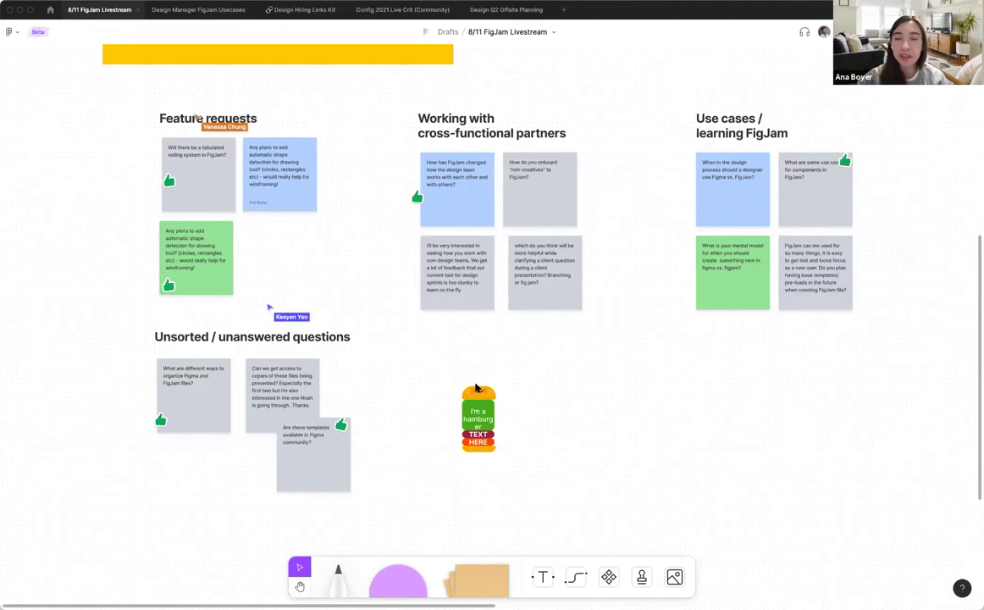
scroll(578, 392, "right", 3)
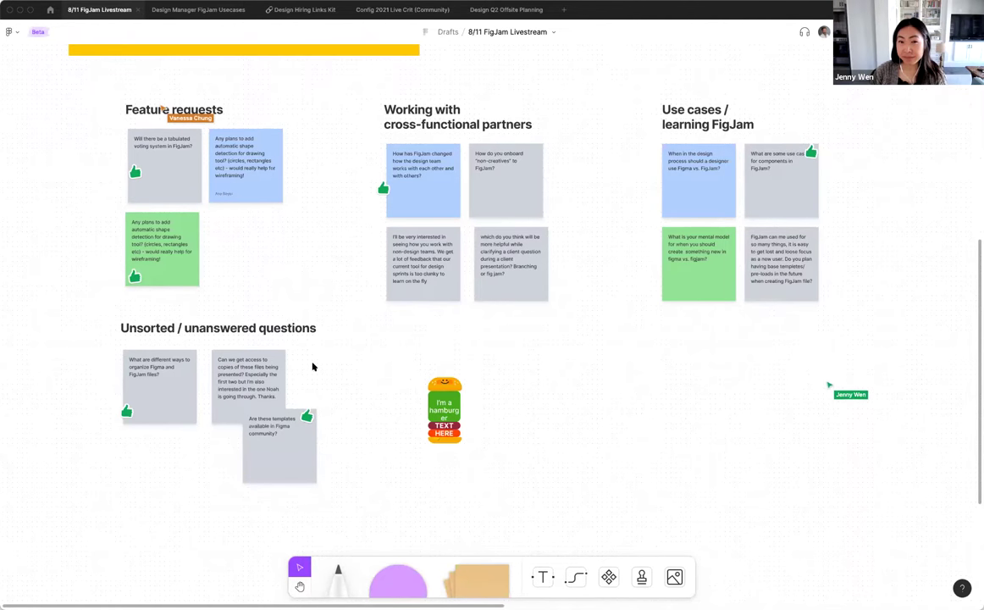
Move the thumbs-up onto the blue shape-detection sticky and delete the duplicate green one.
left_click_drag(135, 275, 225, 200)
left_click(170, 237)
key("Delete")
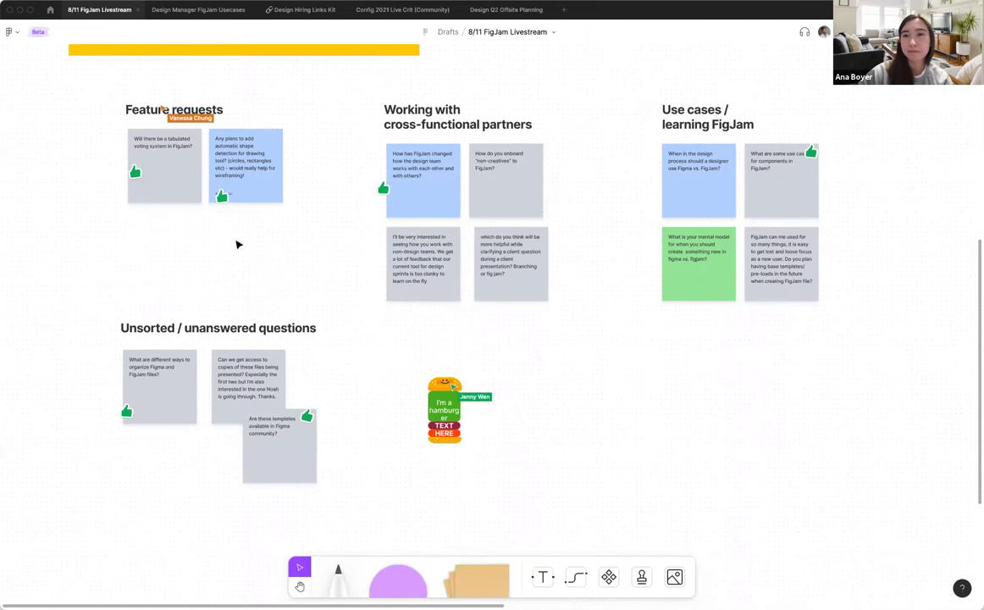
scroll(474, 281, "right", 2)
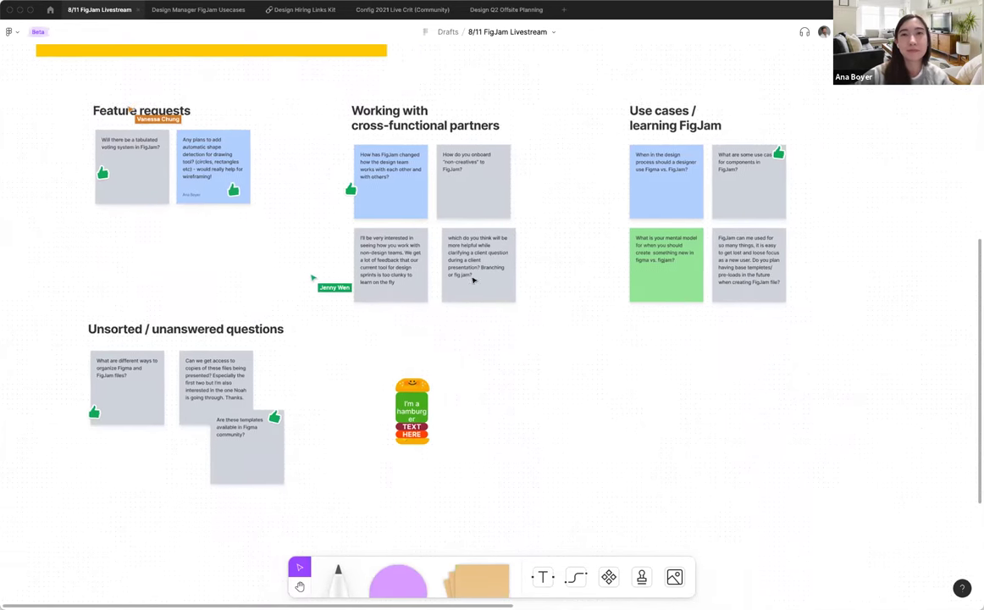
scroll(479, 279, "right", 2)
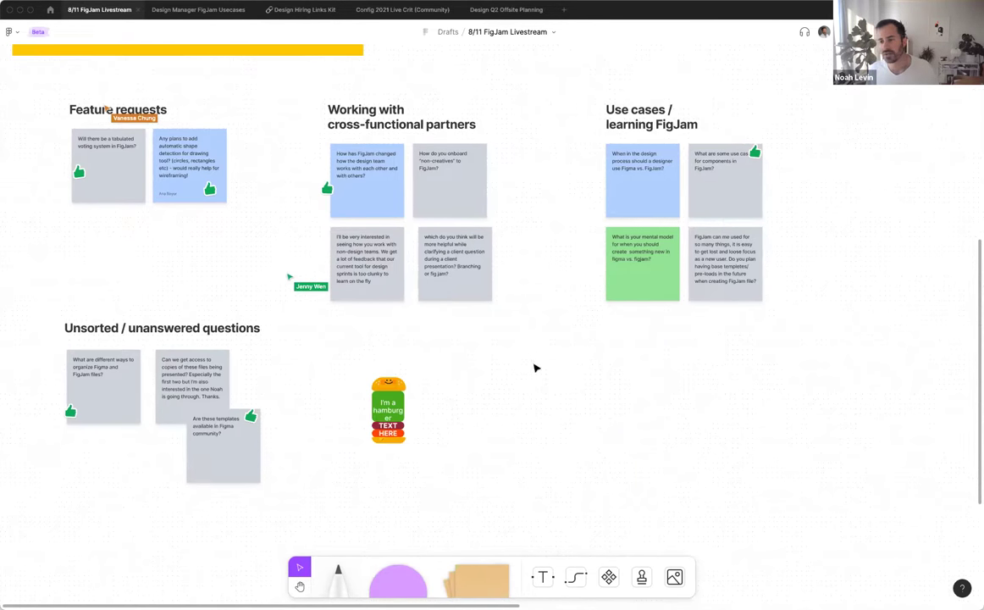
scroll(527, 381, "left", 1)
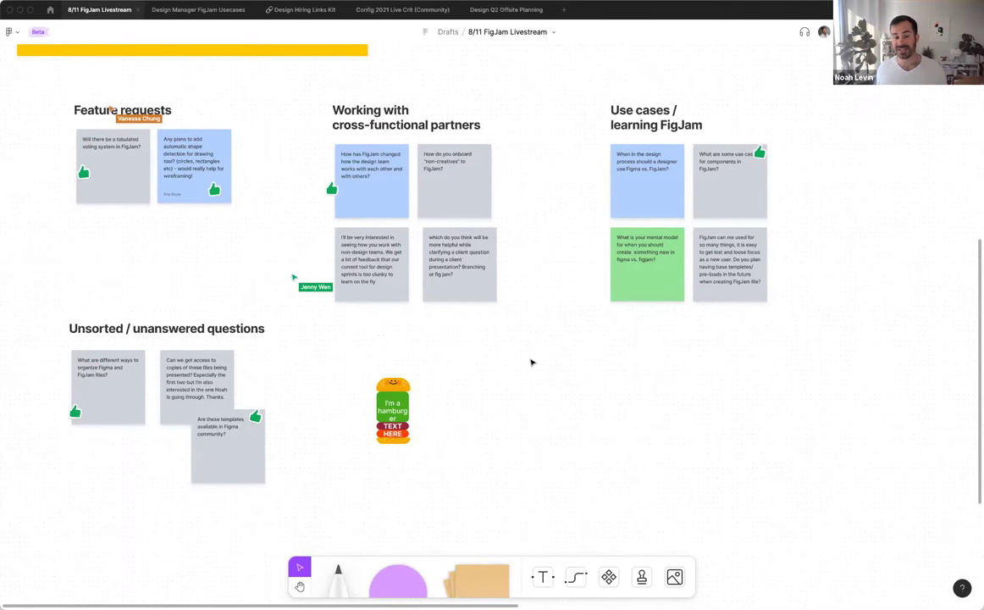
scroll(532, 363, "right", 5)
scroll(532, 363, "up", 3)
scroll(474, 366, "down", 3)
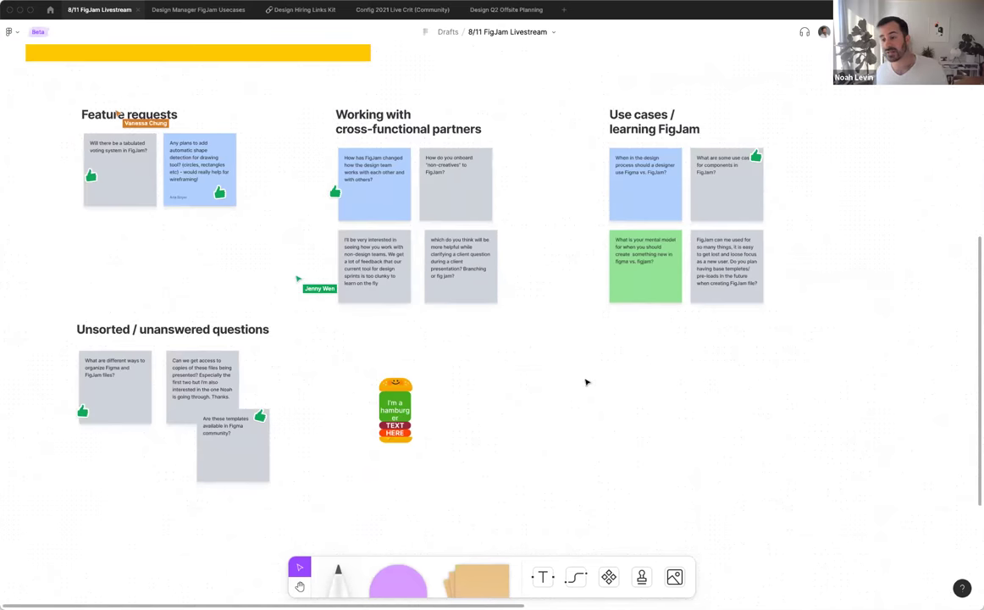
scroll(543, 373, "right", 3)
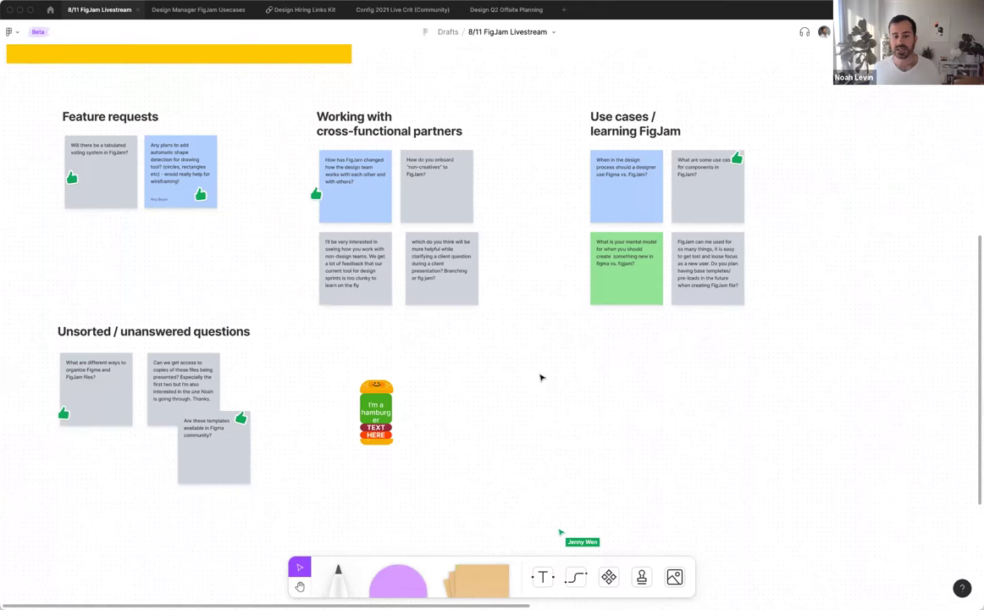
scroll(477, 375, "down", 5)
scroll(511, 494, "up", 5)
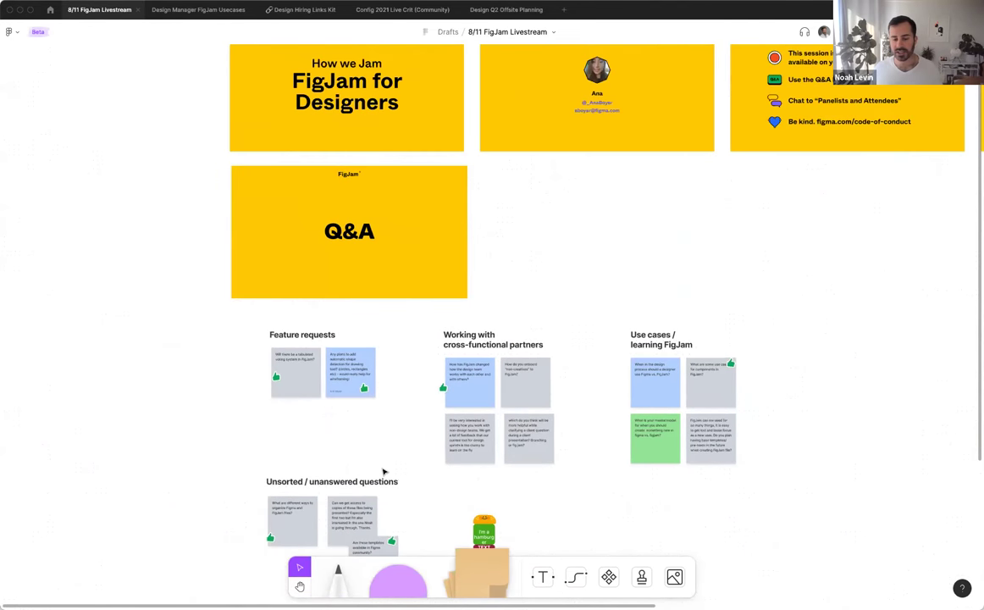
scroll(378, 393, "up", 3)
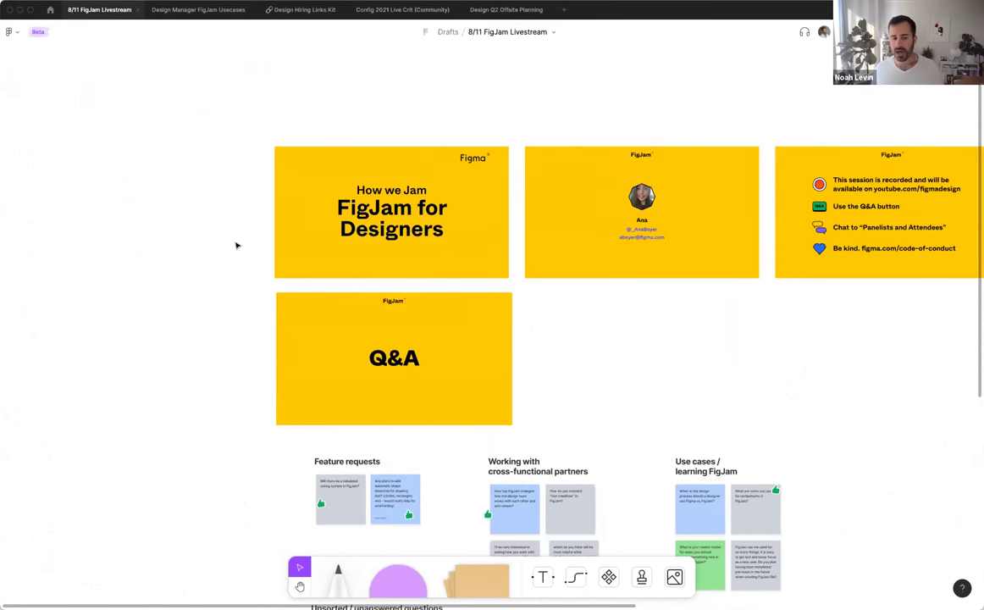
scroll(469, 288, "down", 4)
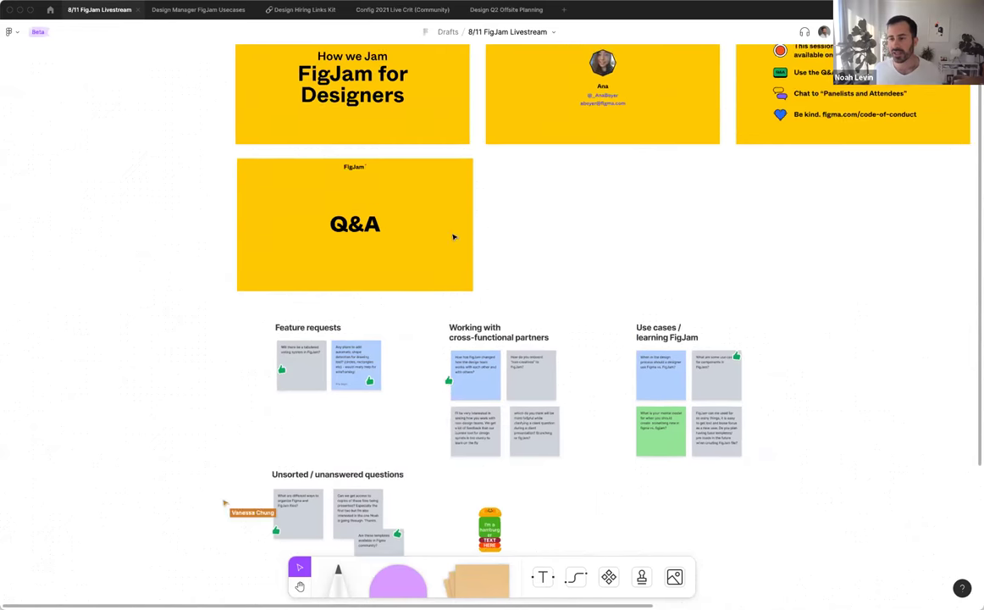
scroll(499, 339, "down", 3)
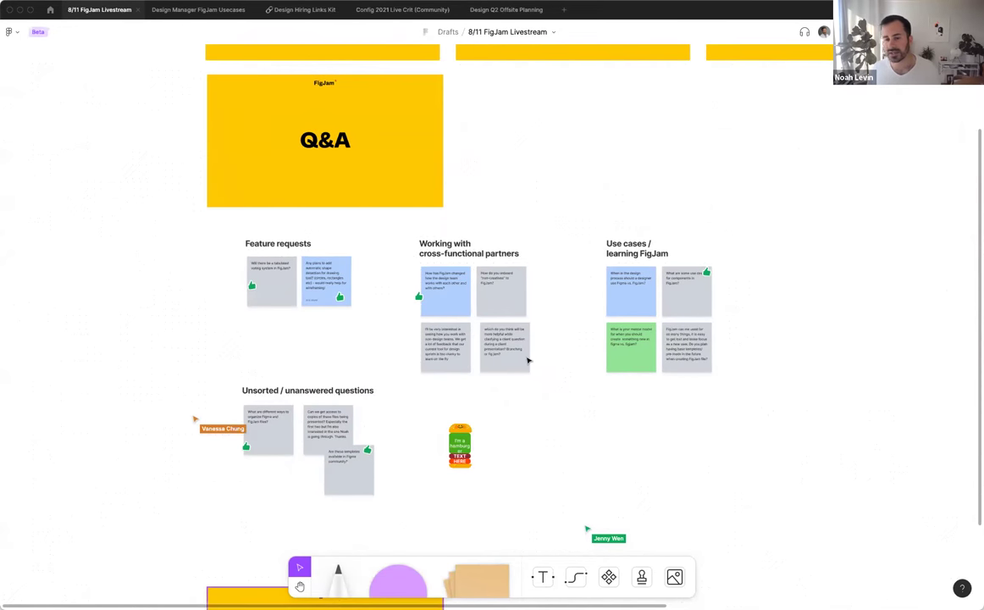
scroll(527, 361, "down", 1)
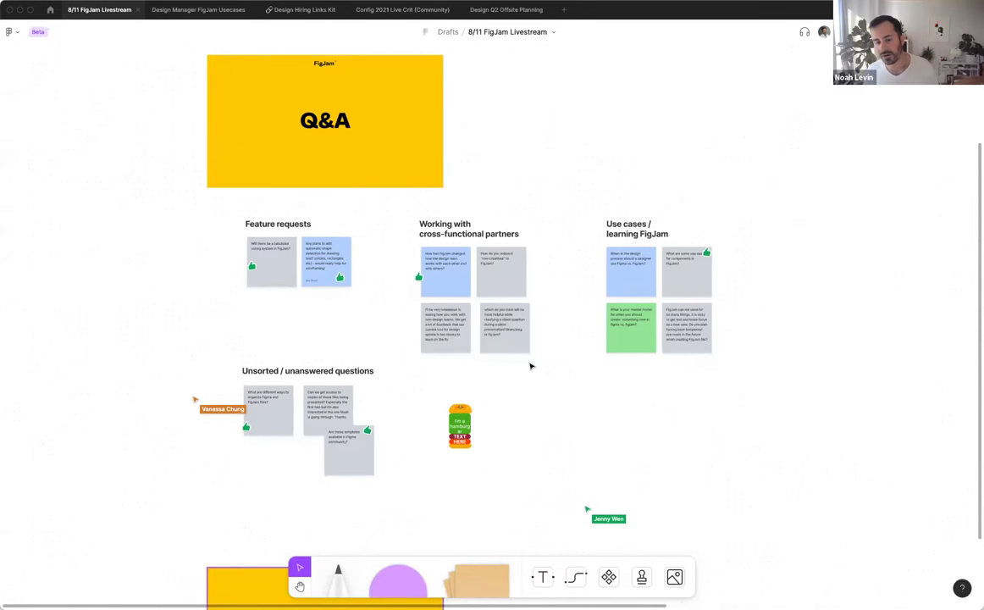
scroll(526, 363, "down", 2)
scroll(528, 365, "down", 1)
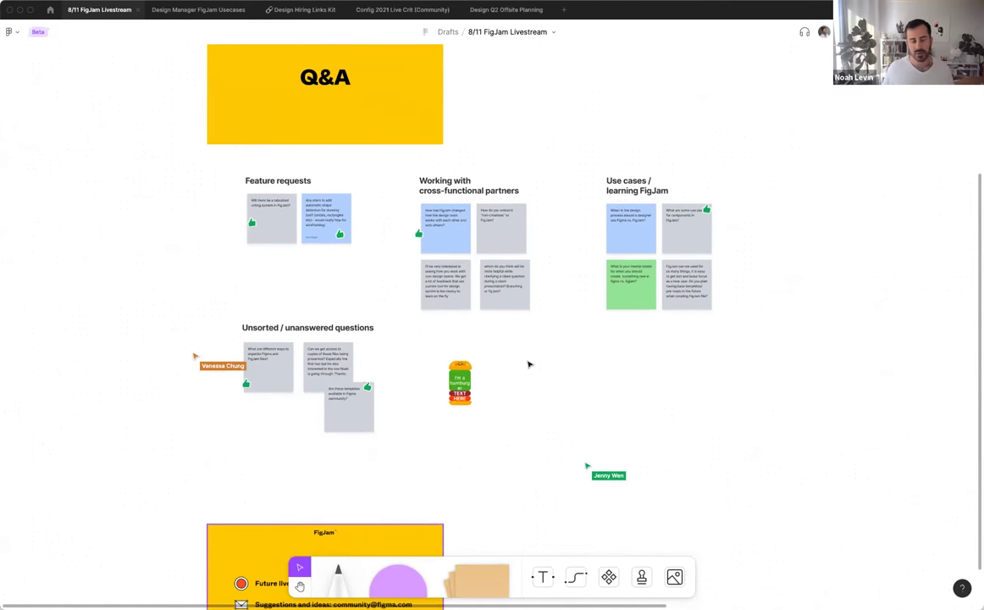
key("e")
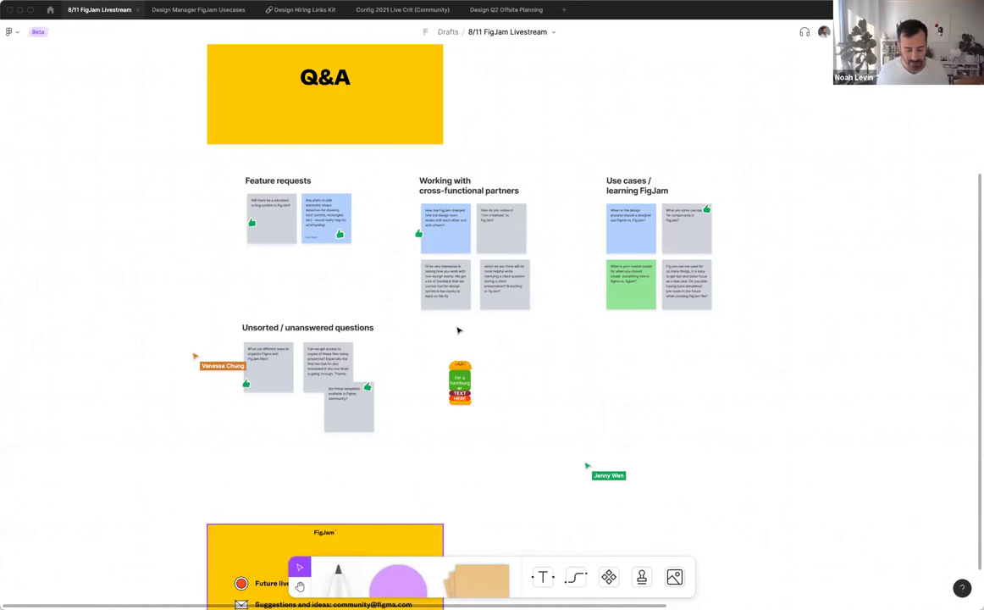
key("slash")
type("type /")
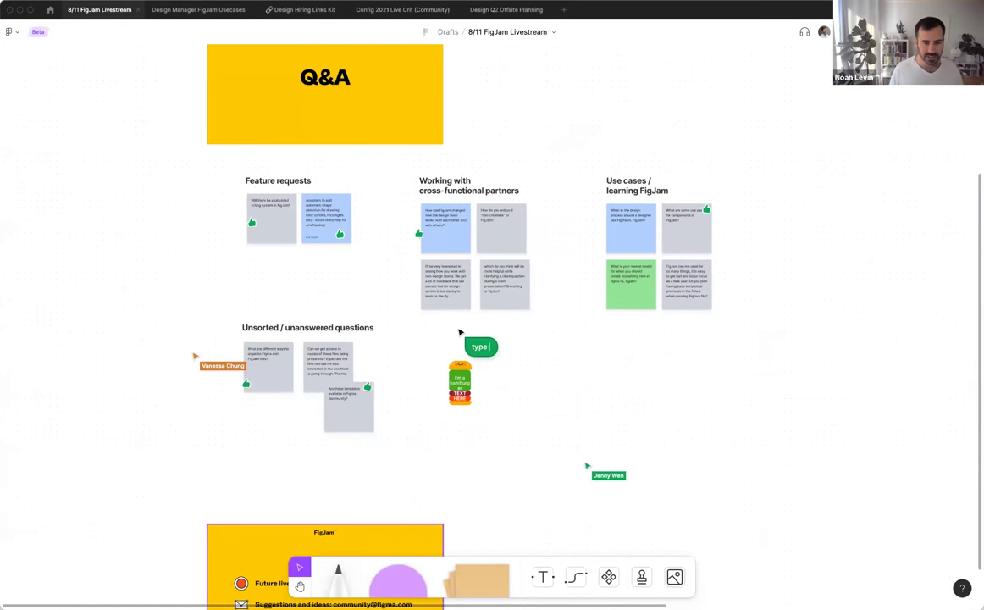
type(" to do this")
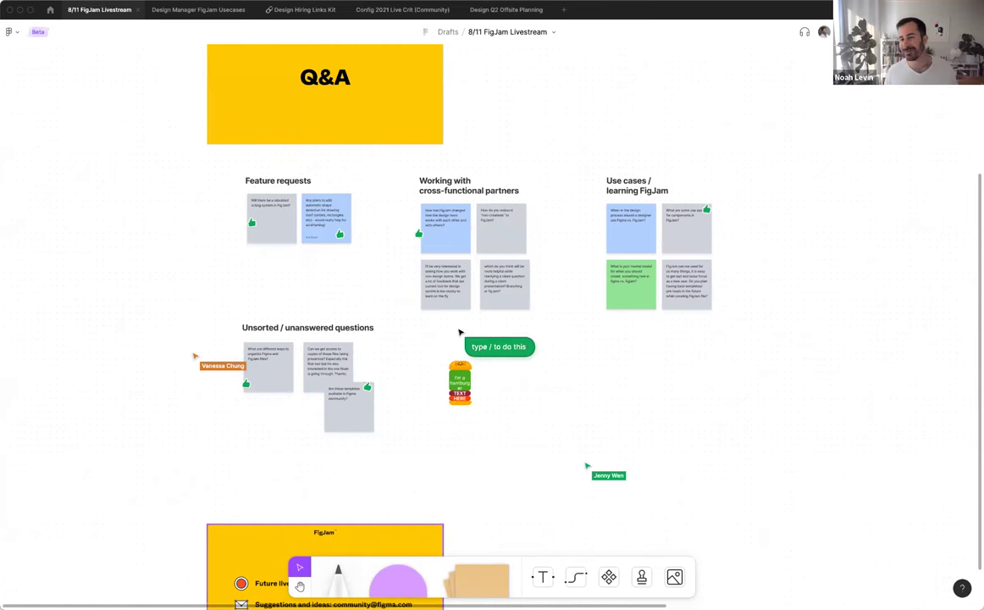
key("Return")
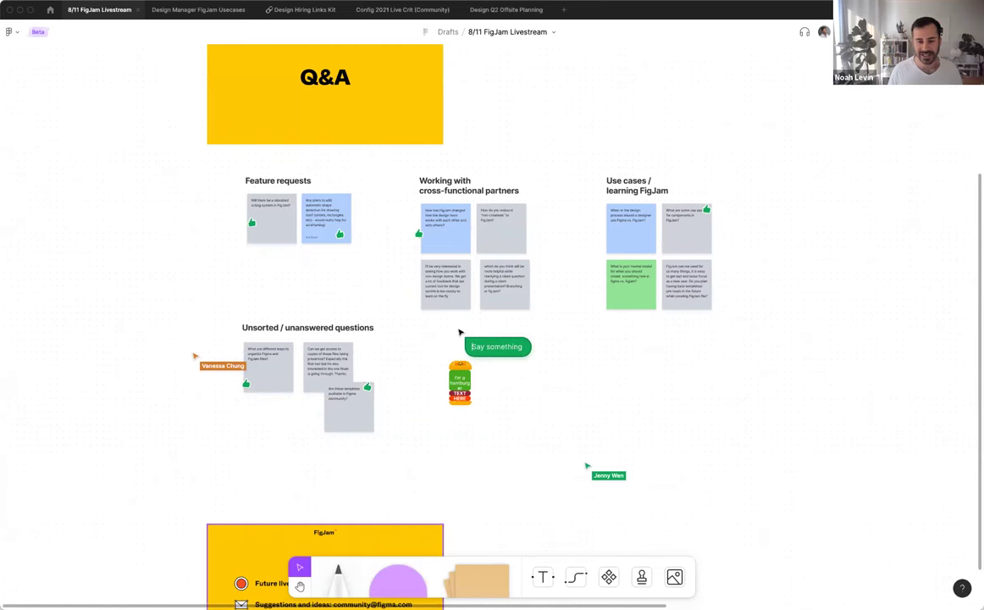
type("type E or Shift(")
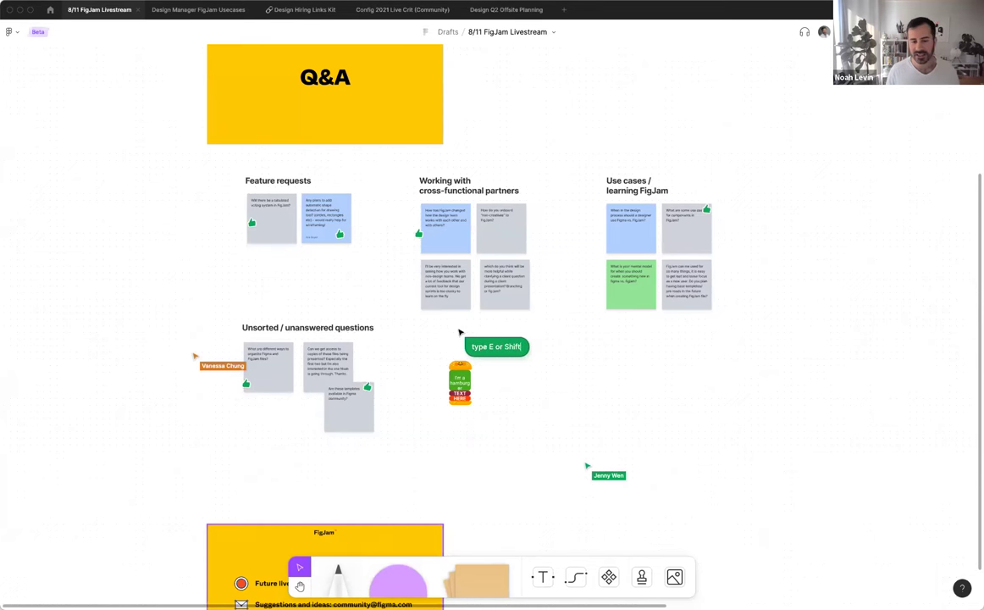
type("+E")
key("Escape")
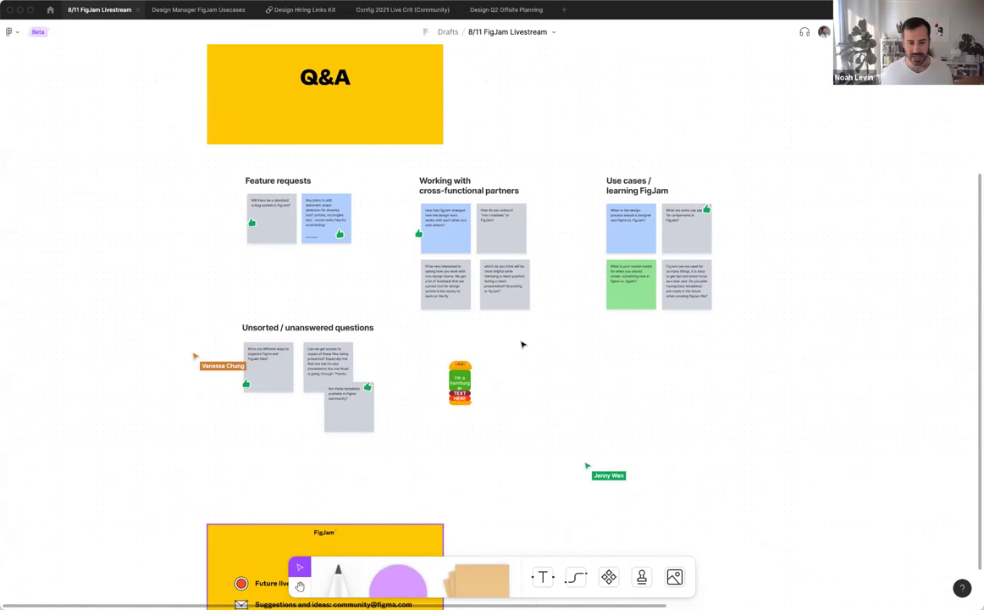
key("e")
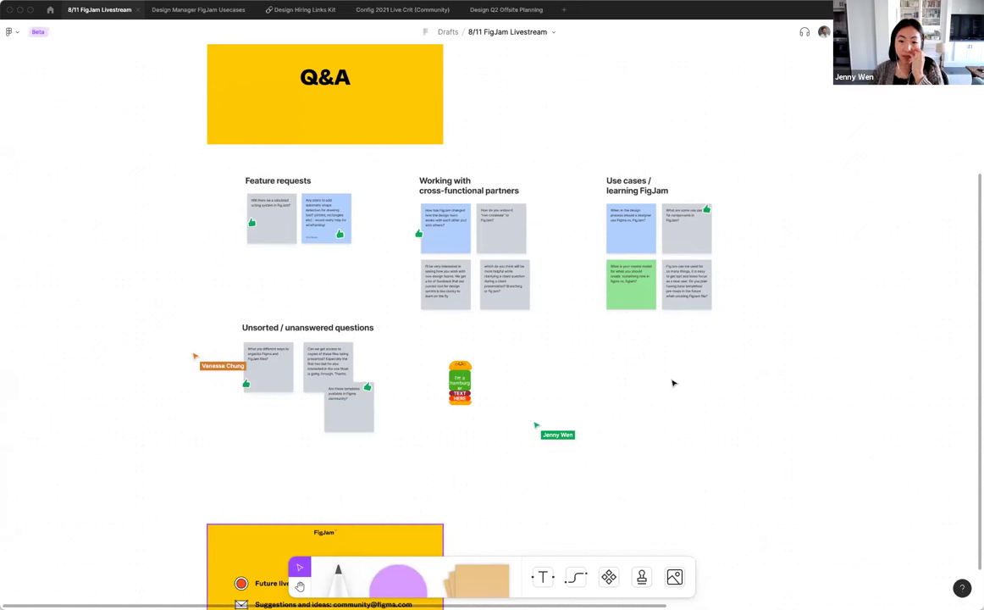
Stamp a thumbs-up on the 'How do you onboard non-creatives to FigJam?' sticky.
scroll(589, 321, "up", 5)
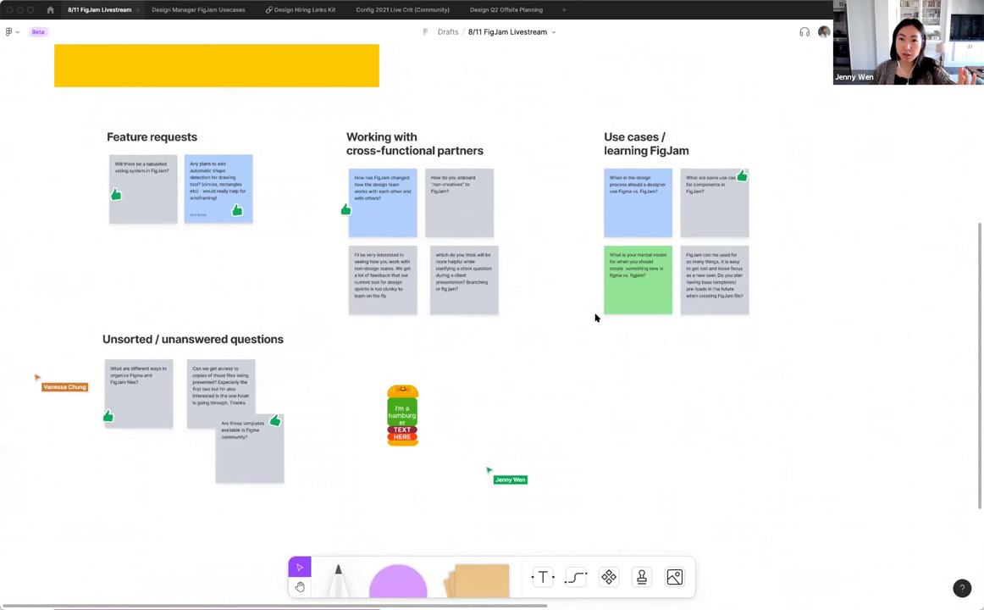
key("e")
left_click(473, 199)
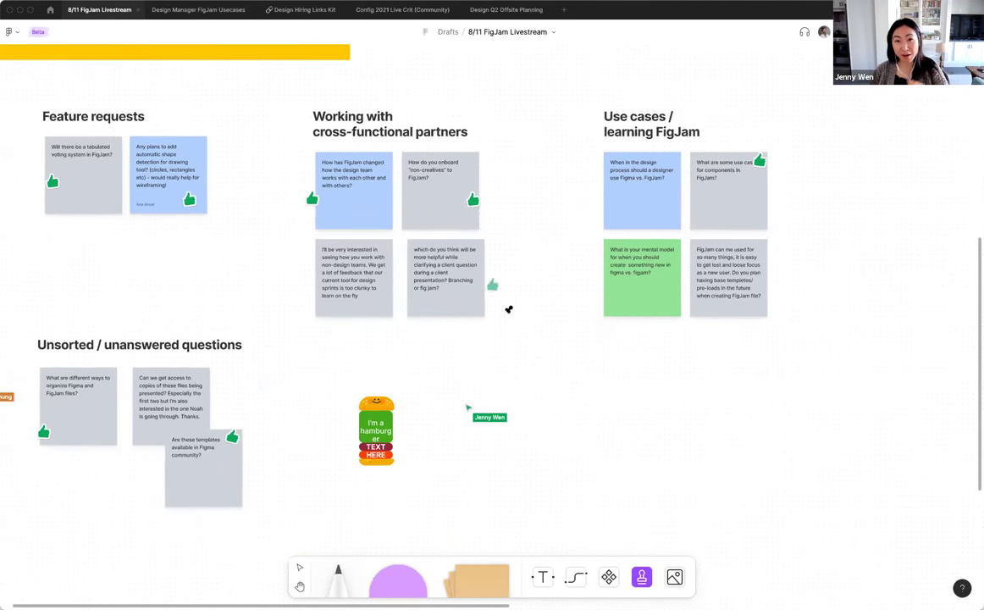
scroll(568, 406, "down", 3)
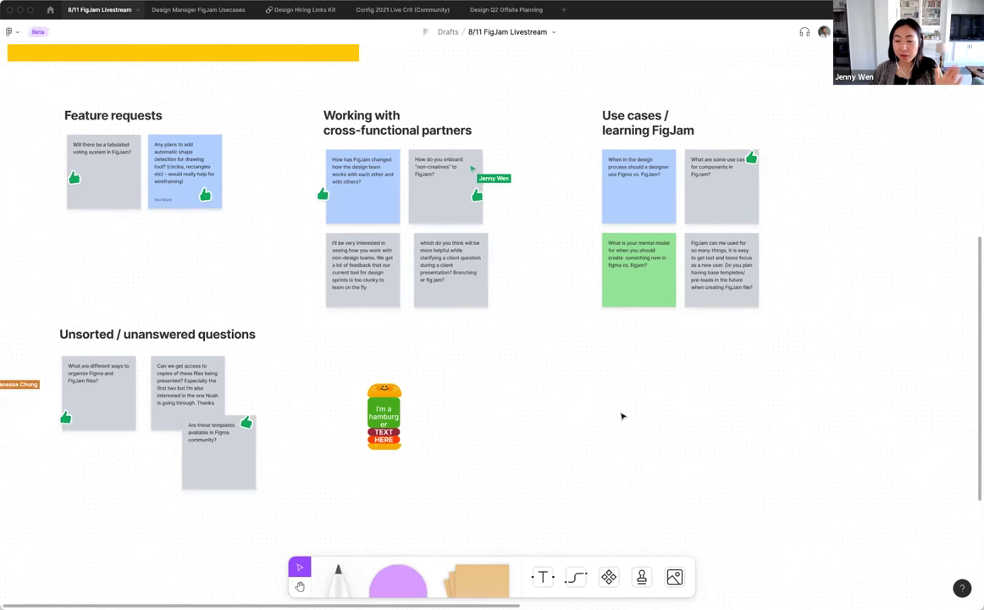
scroll(622, 415, "left", 2)
scroll(621, 416, "left", 2)
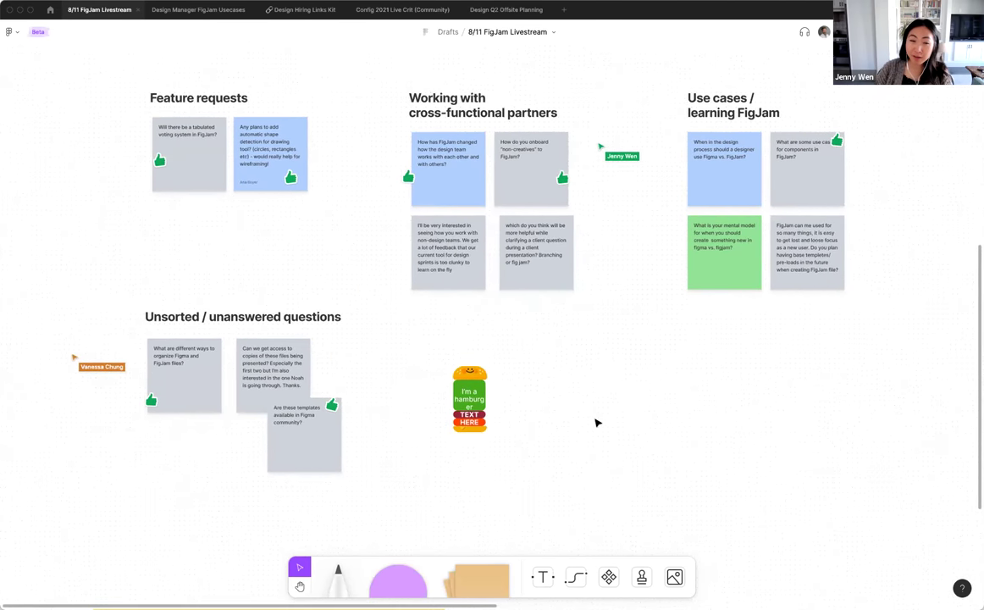